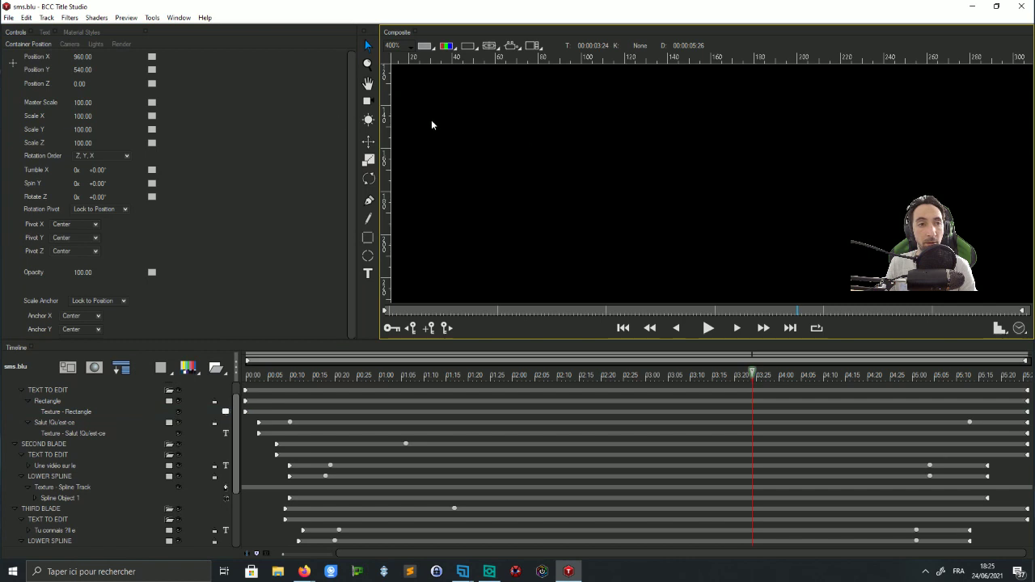
Select the Rectangle's texture in the first blade and set its corner size to 7
{"action": "left_click", "coordinate": [60, 402]}
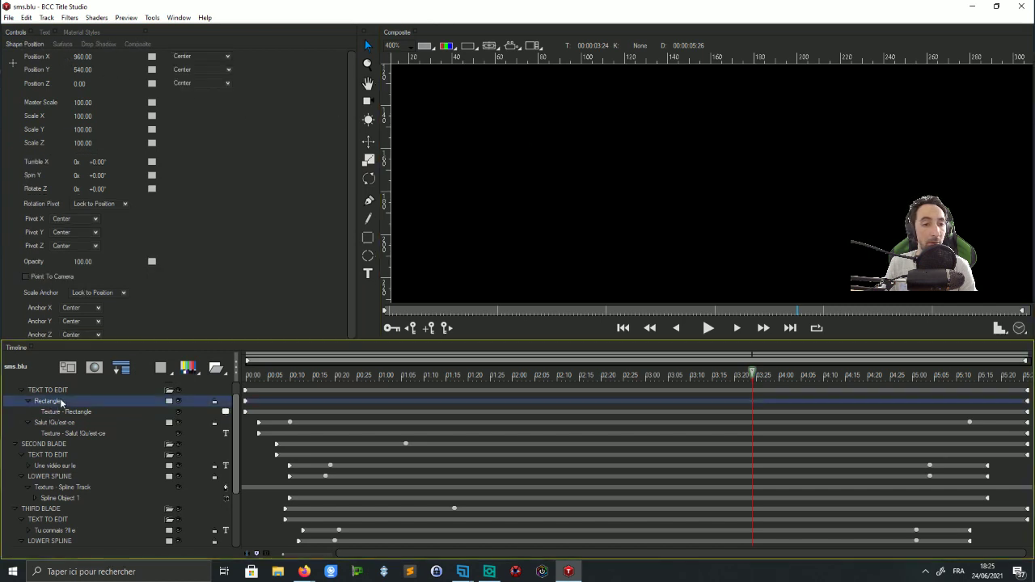
{"action": "left_click", "coordinate": [59, 413]}
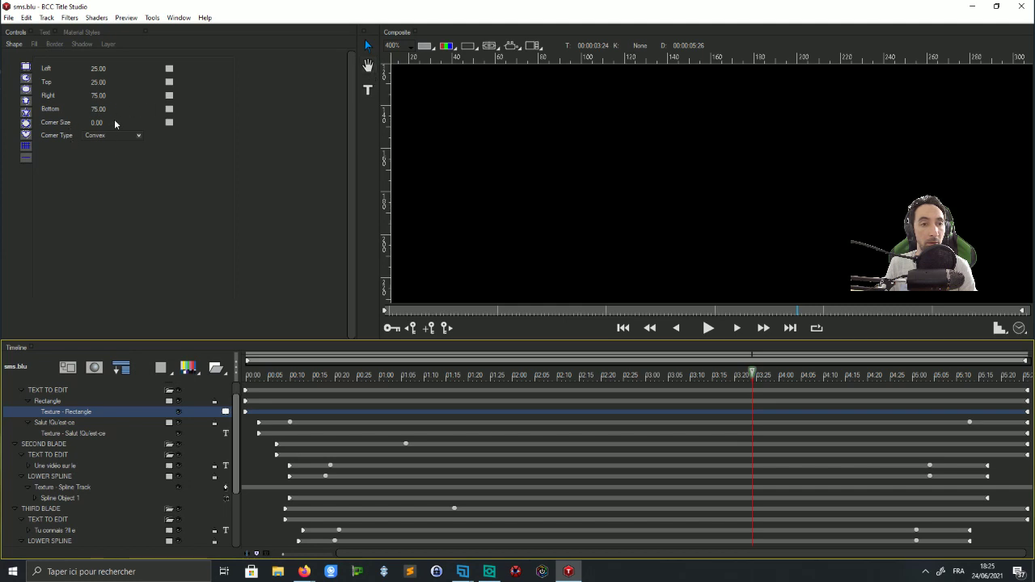
{"action": "scroll", "coordinate": [470, 164], "scroll_direction": "down", "scroll_amount": 6}
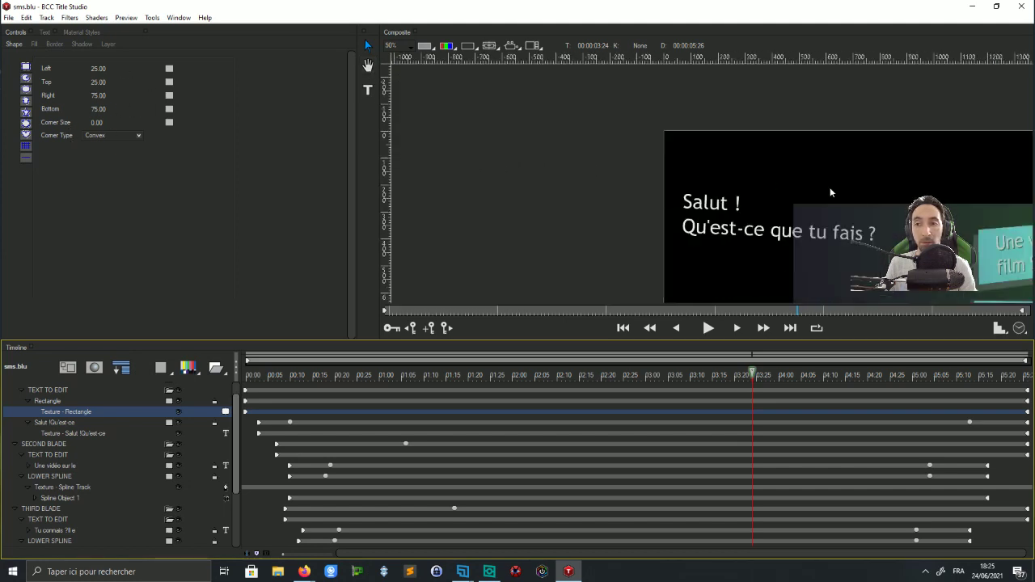
{"action": "scroll", "coordinate": [873, 226], "scroll_direction": "up", "scroll_amount": 1}
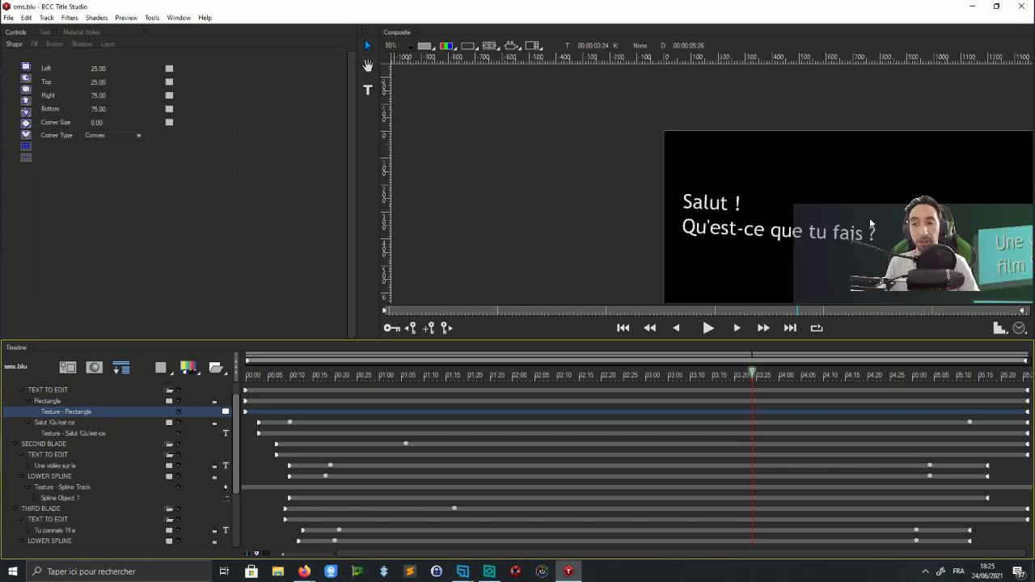
{"action": "left_click_drag", "start_coordinate": [857, 190], "coordinate": [580, 109]}
{"action": "key", "text": "space"}
{"action": "scroll", "coordinate": [525, 163], "scroll_direction": "up", "scroll_amount": 1}
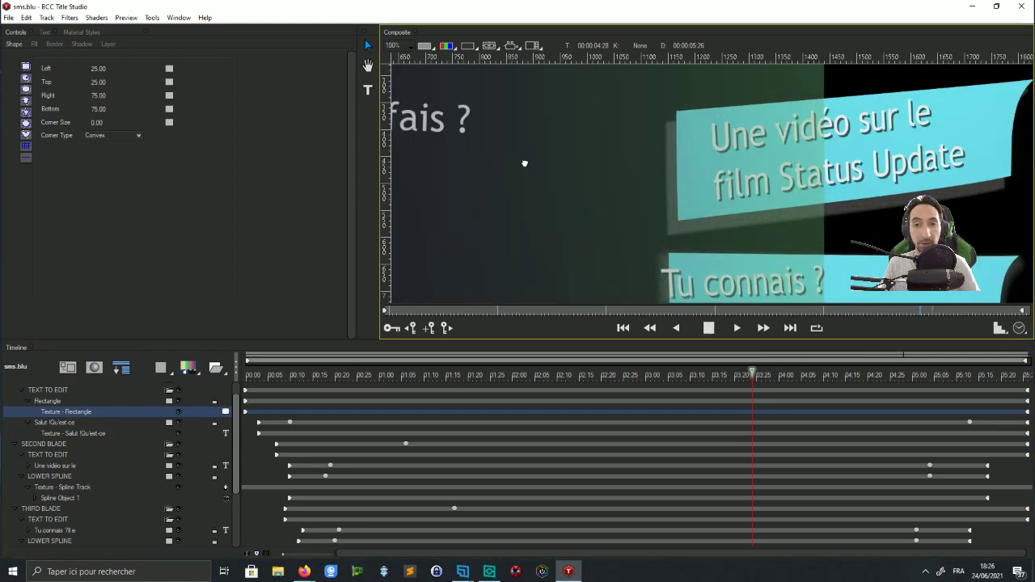
{"action": "key", "text": "space"}
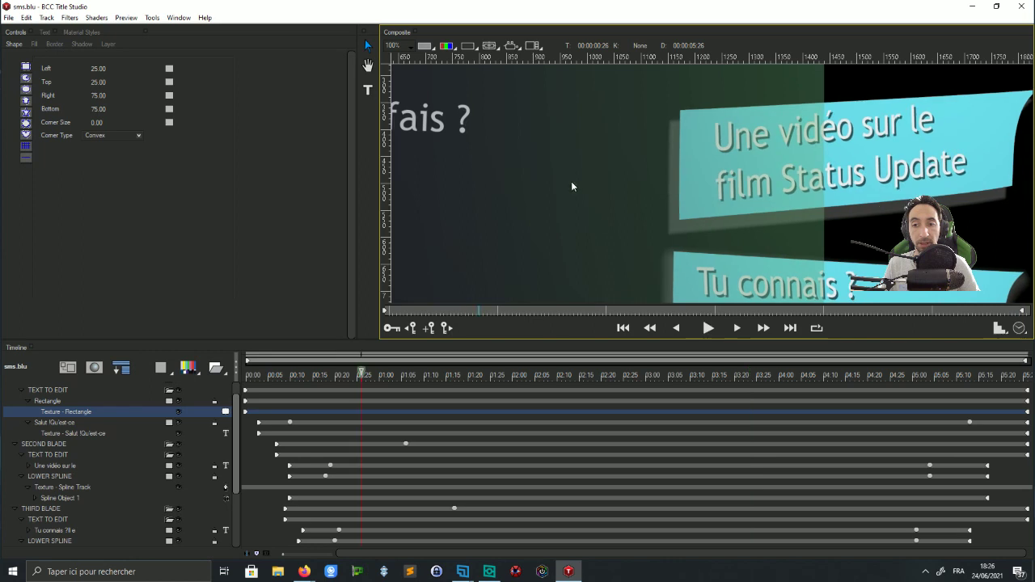
{"action": "left_click_drag", "start_coordinate": [552, 152], "coordinate": [720, 247]}
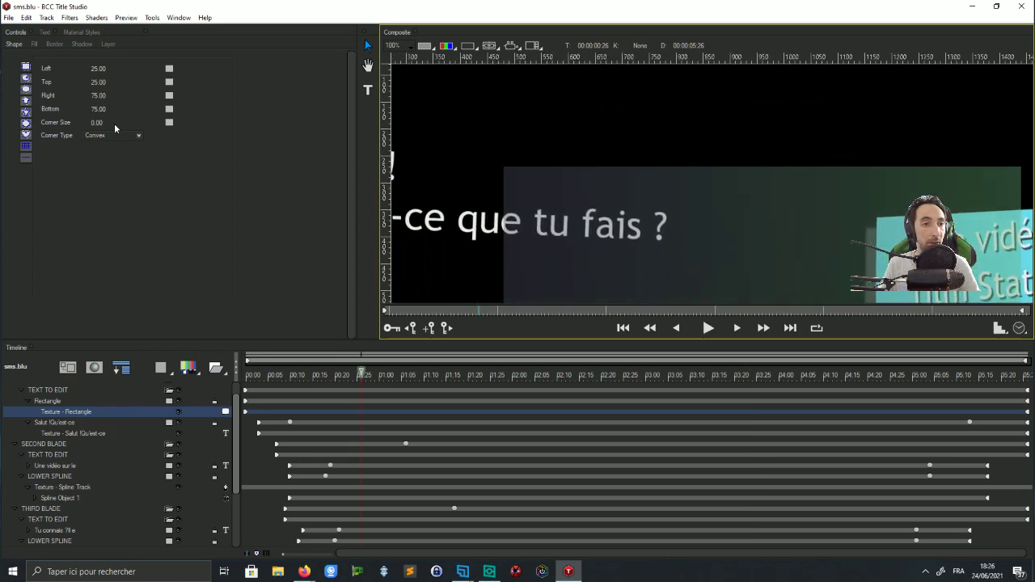
{"action": "mouse_move", "coordinate": [97, 123]}
{"action": "left_mouse_down"}
{"action": "mouse_move", "coordinate": [111, 115]}
{"action": "mouse_move", "coordinate": [101, 116]}
{"action": "left_mouse_up"}
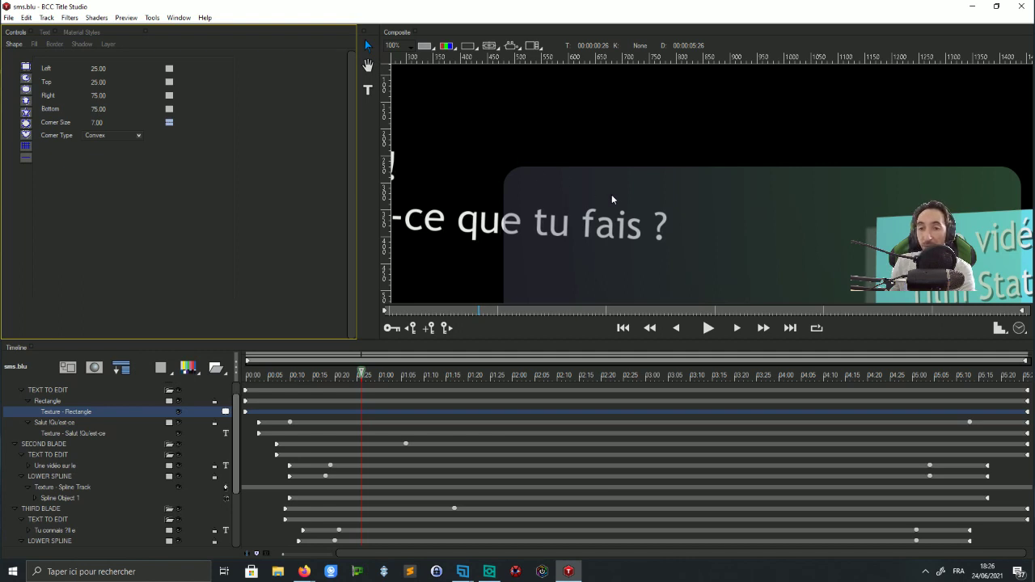
{"action": "left_click", "coordinate": [368, 46]}
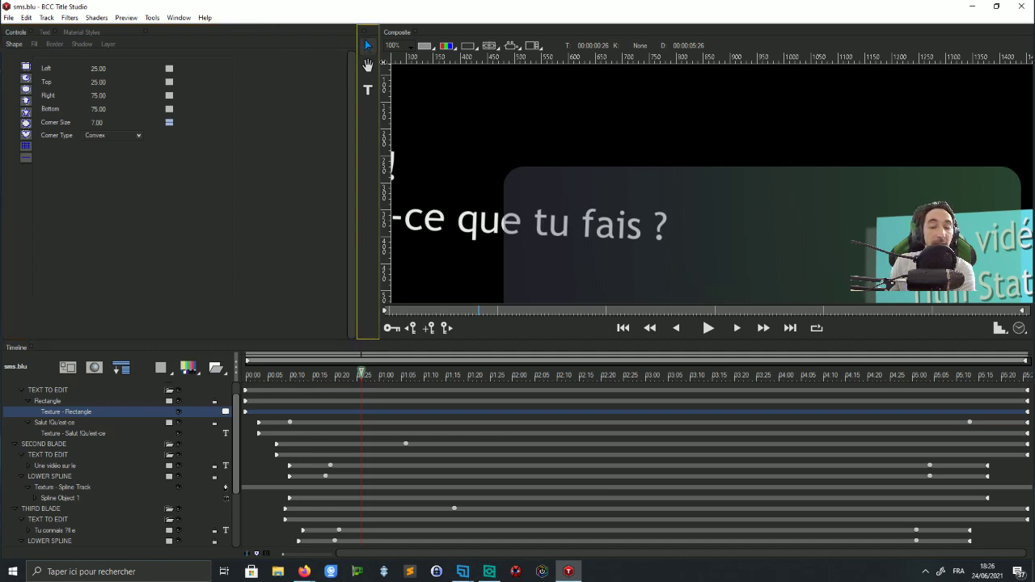
{"action": "scroll", "coordinate": [661, 209], "scroll_direction": "down", "scroll_amount": 2}
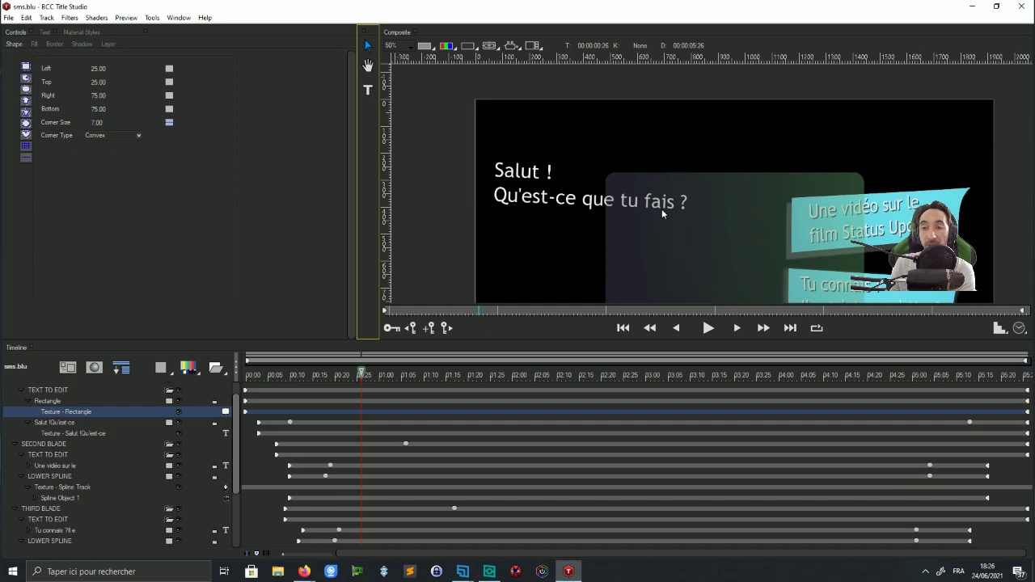
Set the rectangle's bounds to Left 6, Top 45, Right 44 and Bottom 67, with a corner size of 33
{"action": "left_click", "coordinate": [63, 420]}
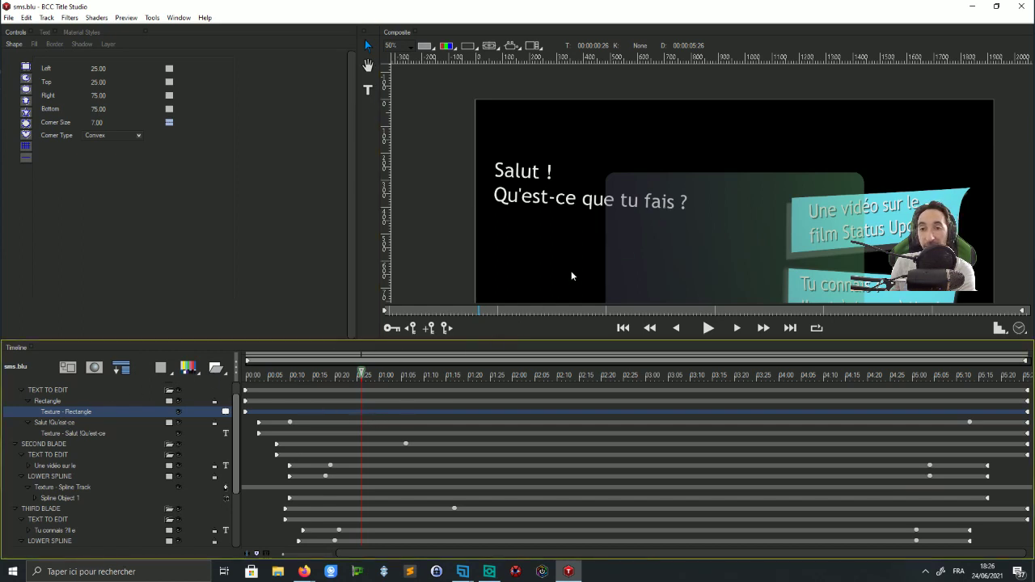
{"action": "scroll", "coordinate": [570, 276], "scroll_direction": "down", "scroll_amount": 2}
{"action": "scroll", "coordinate": [641, 262], "scroll_direction": "up", "scroll_amount": 1}
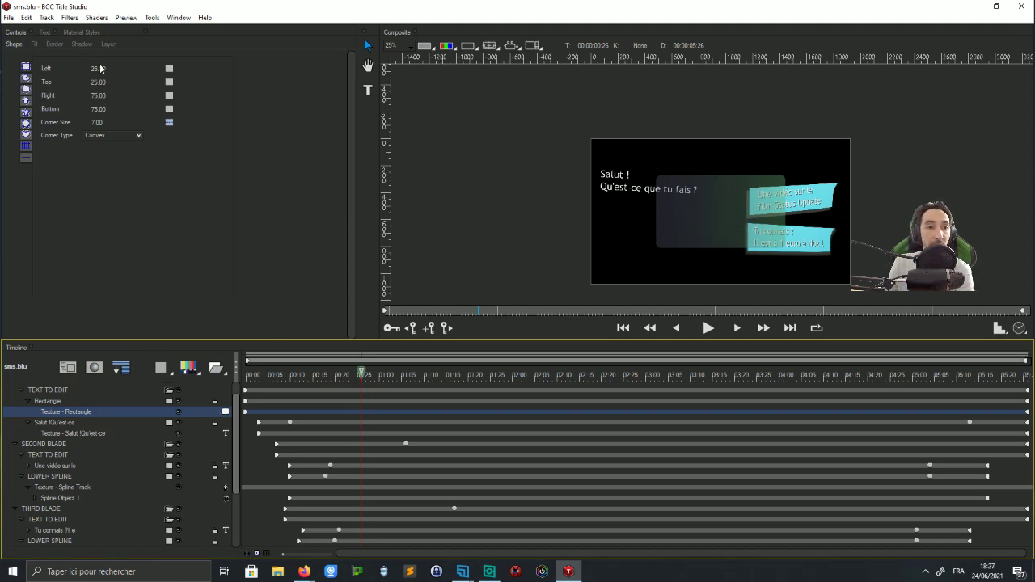
{"action": "left_click_drag", "start_coordinate": [101, 68], "coordinate": [85, 75]}
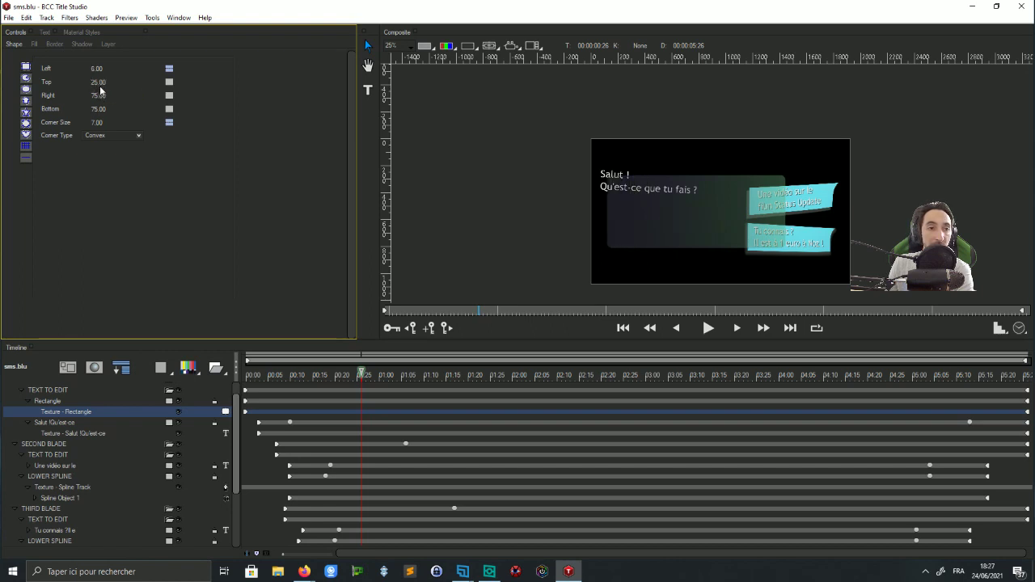
{"action": "left_click_drag", "start_coordinate": [99, 83], "coordinate": [95, 106]}
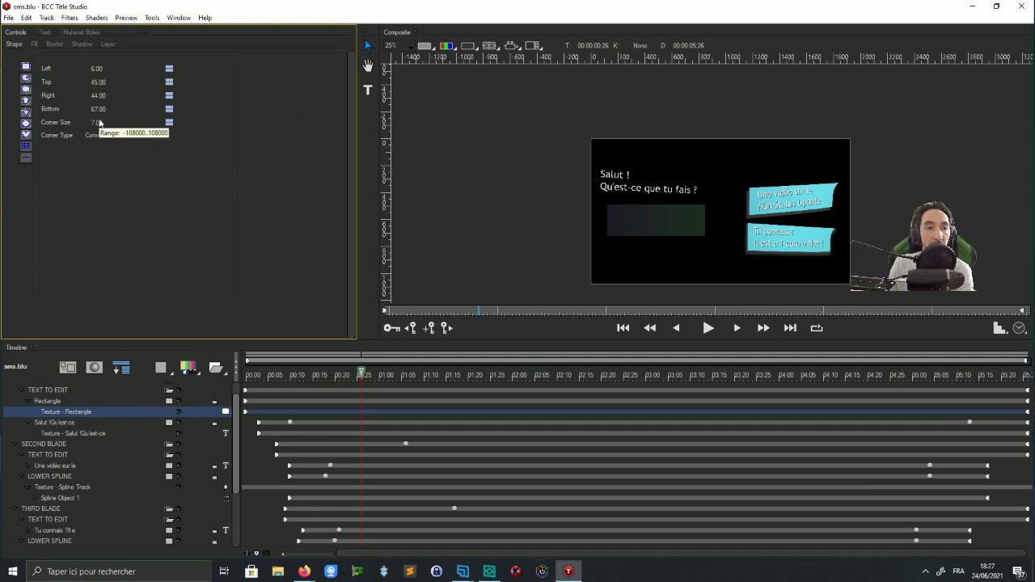
{"action": "left_click_drag", "start_coordinate": [98, 122], "coordinate": [112, 116]}
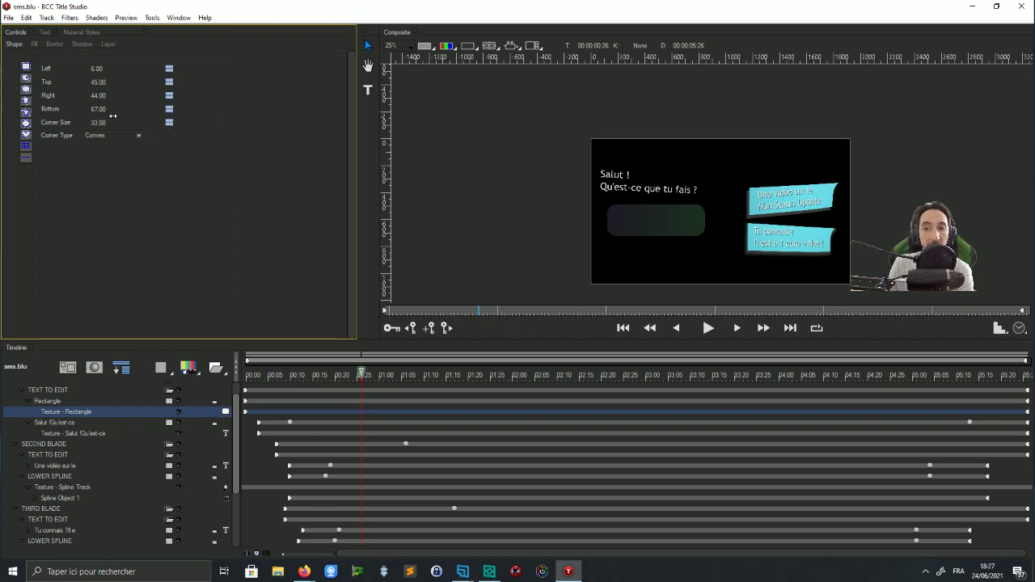
Try the Concave and Straight corner types on the rectangle and return it to Convex
{"action": "scroll", "coordinate": [616, 232], "scroll_direction": "up", "scroll_amount": 1}
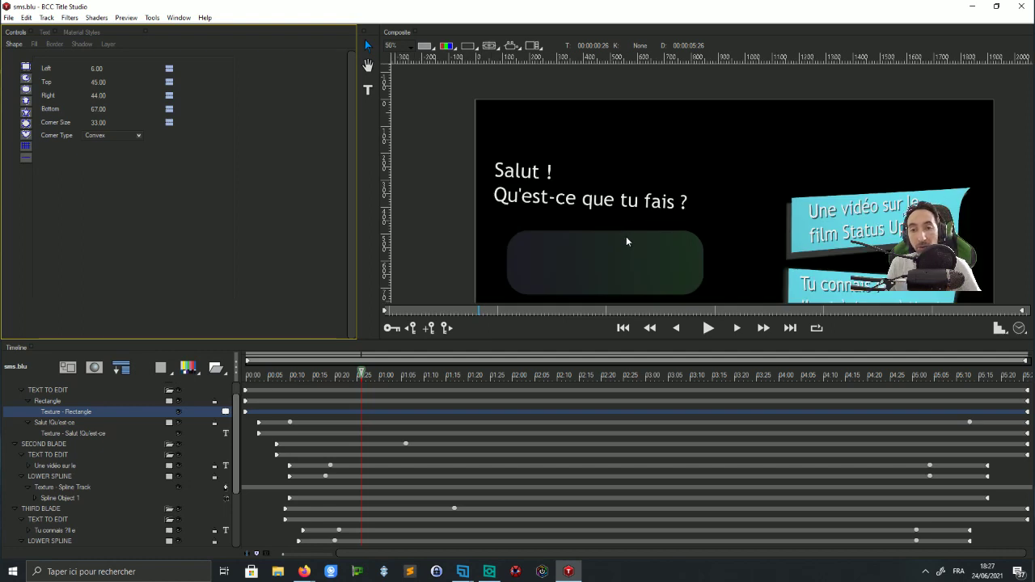
{"action": "left_click_drag", "start_coordinate": [622, 237], "coordinate": [622, 188]}
{"action": "scroll", "coordinate": [622, 191], "scroll_direction": "up", "scroll_amount": 1}
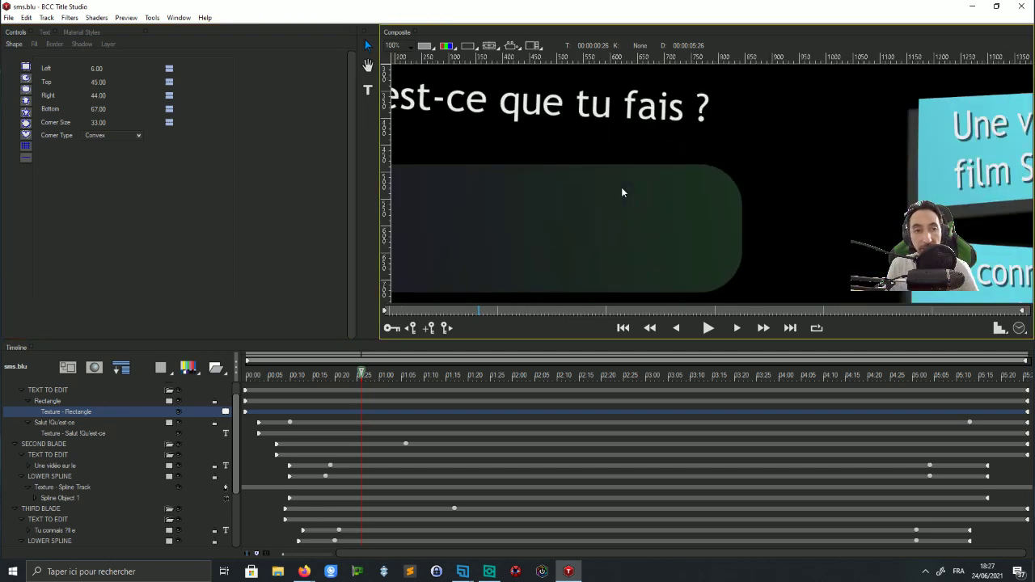
{"action": "left_click", "coordinate": [133, 136]}
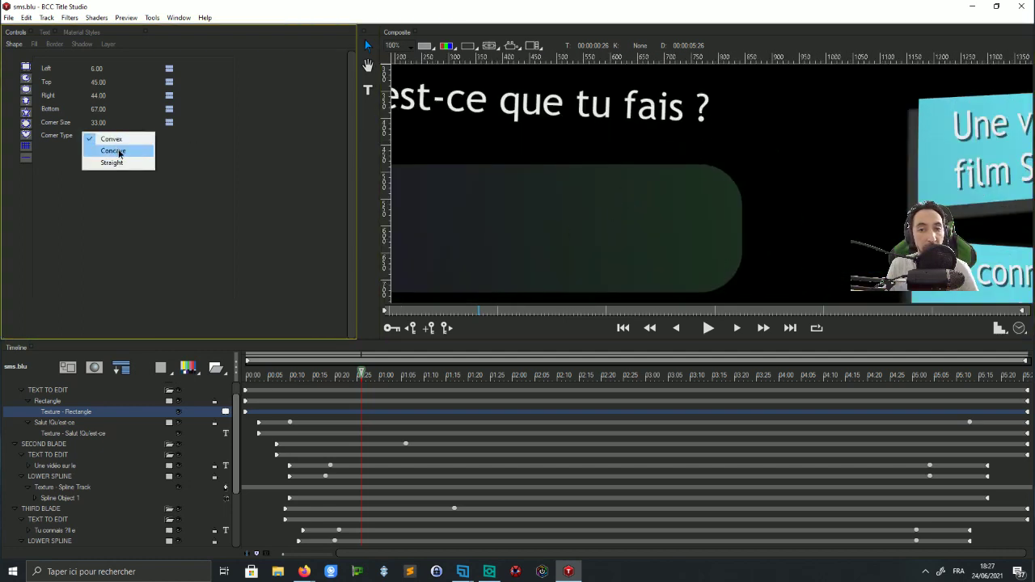
{"action": "left_click", "coordinate": [118, 152]}
{"action": "left_click", "coordinate": [123, 136]}
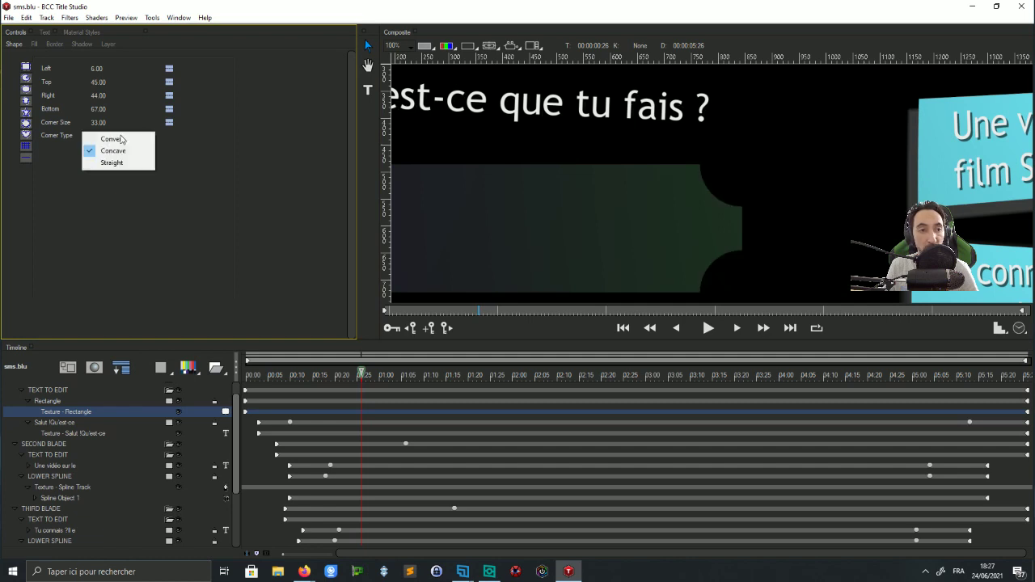
{"action": "left_click", "coordinate": [120, 162]}
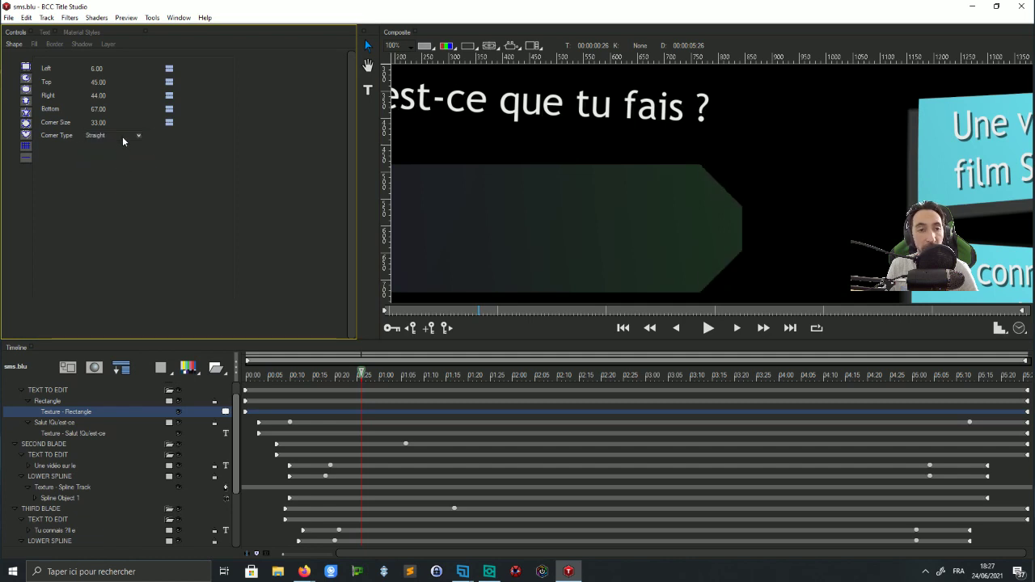
{"action": "left_click", "coordinate": [122, 136]}
{"action": "left_click", "coordinate": [122, 142]}
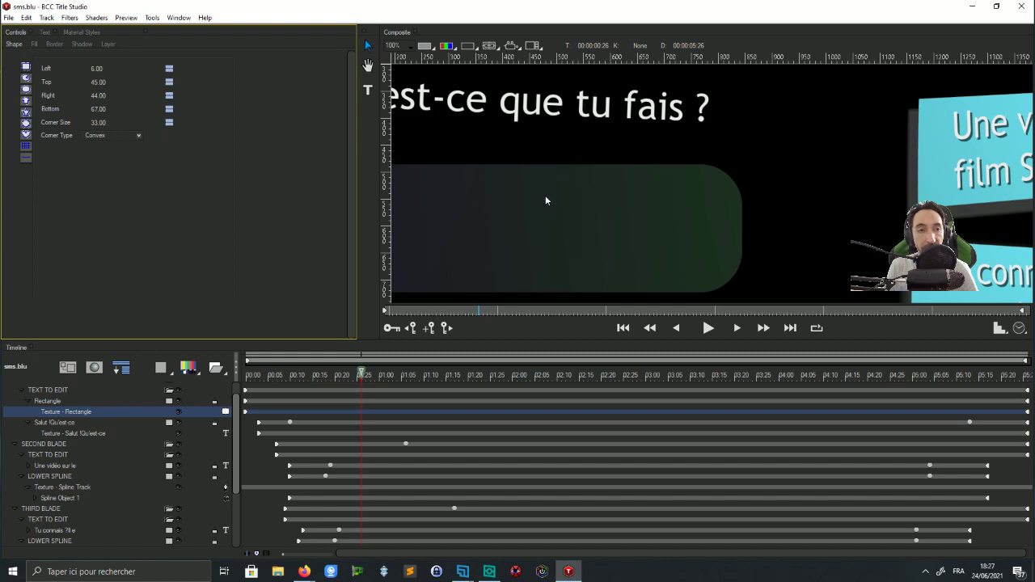
Set the rectangle's fill opacity to 41 and choose Gradient as its fill type
{"action": "left_click", "coordinate": [34, 45]}
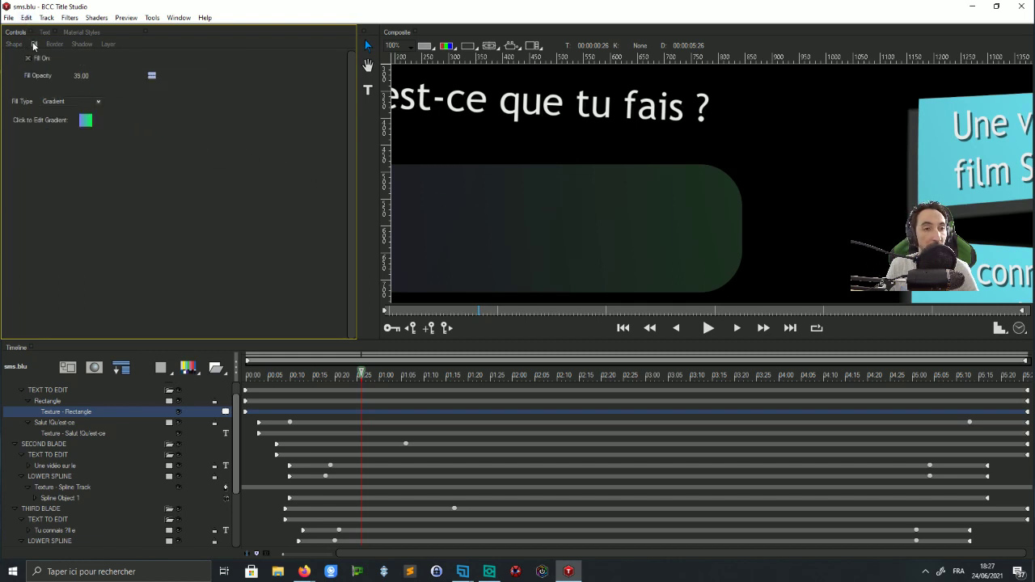
{"action": "left_click_drag", "start_coordinate": [81, 75], "coordinate": [121, 83]}
{"action": "left_click", "coordinate": [69, 102]}
{"action": "left_click", "coordinate": [81, 115]}
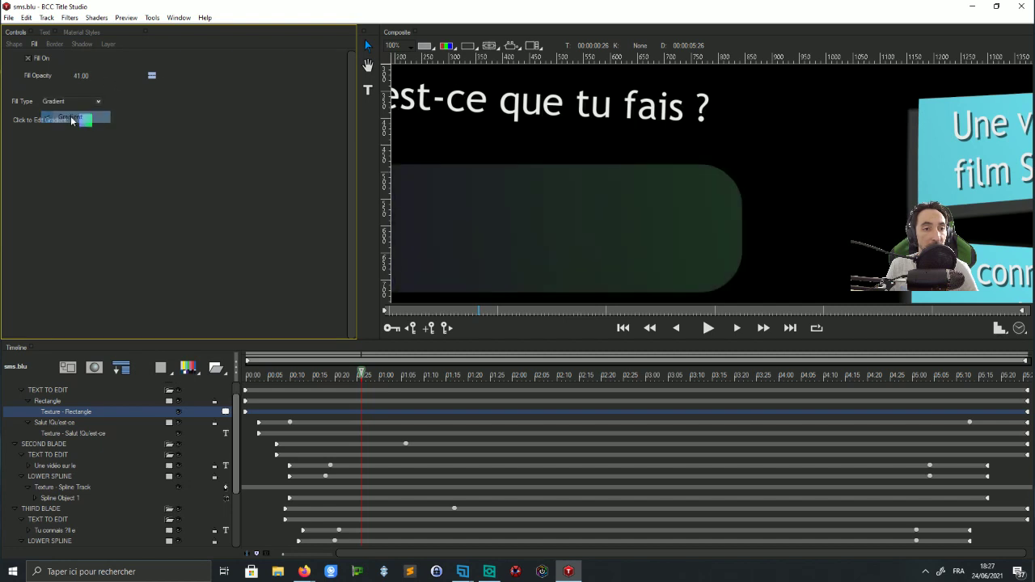
Open the rectangle's fill gradient for editing and make its first color stop white
{"action": "left_click", "coordinate": [87, 121]}
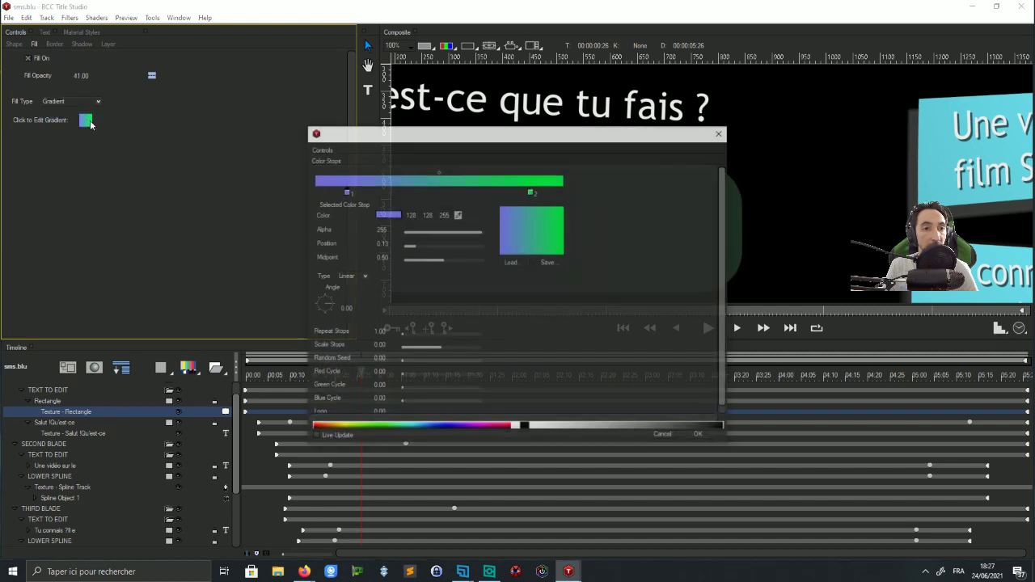
{"action": "left_click", "coordinate": [387, 216]}
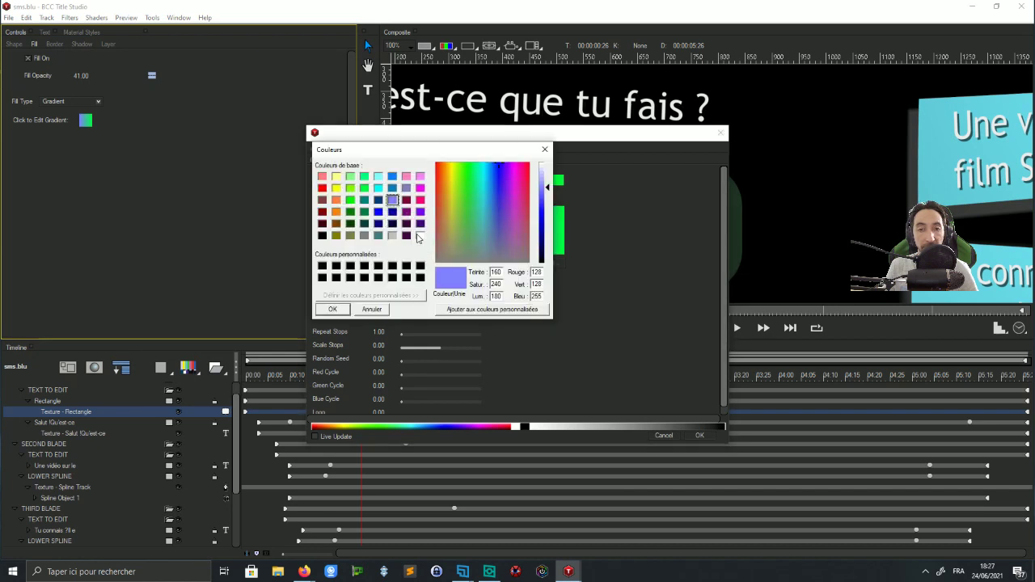
{"action": "left_click", "coordinate": [420, 235]}
{"action": "left_click", "coordinate": [332, 310]}
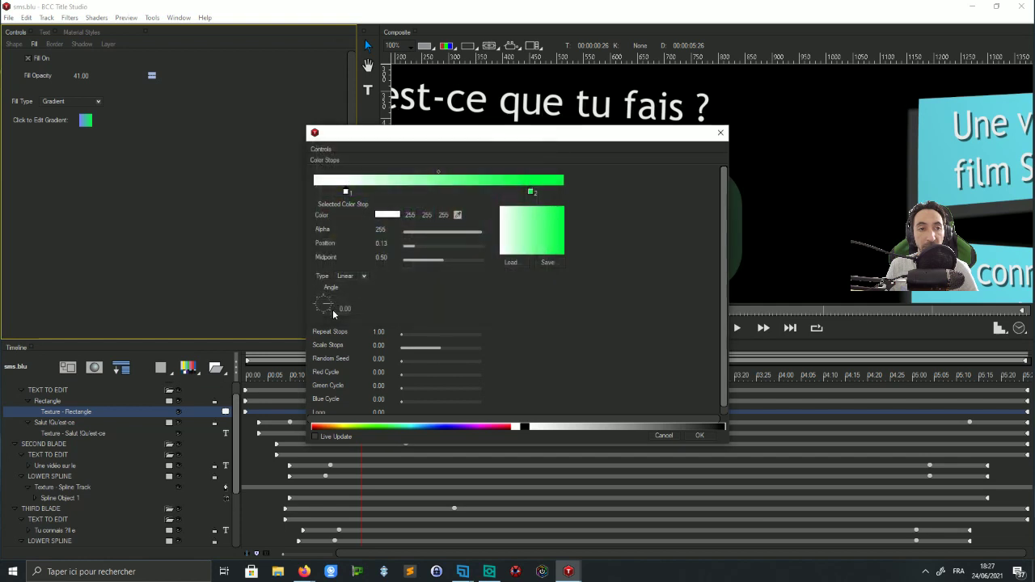
Change the gradient's second color stop to teal (RGB 81, 174, 163) and apply the gradient
{"action": "left_click", "coordinate": [532, 192]}
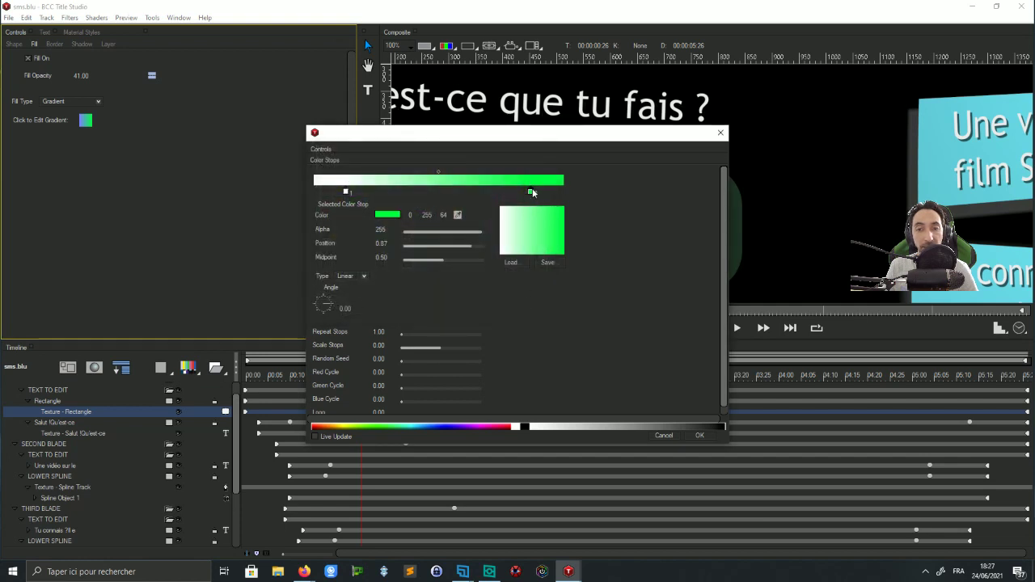
{"action": "left_click", "coordinate": [386, 215]}
{"action": "left_click_drag", "start_coordinate": [456, 215], "coordinate": [480, 226]}
{"action": "left_click", "coordinate": [332, 310]}
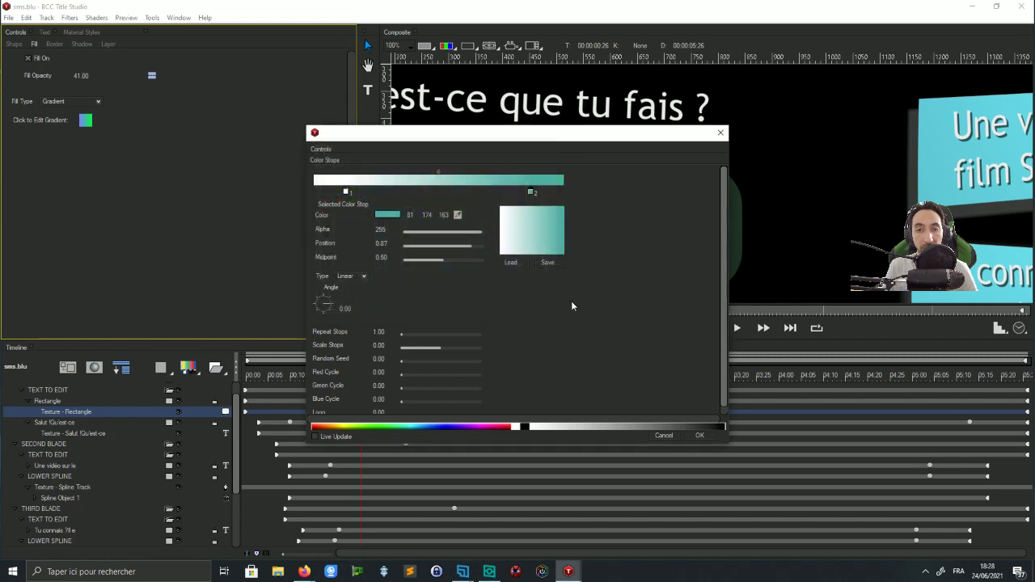
{"action": "left_click", "coordinate": [700, 436]}
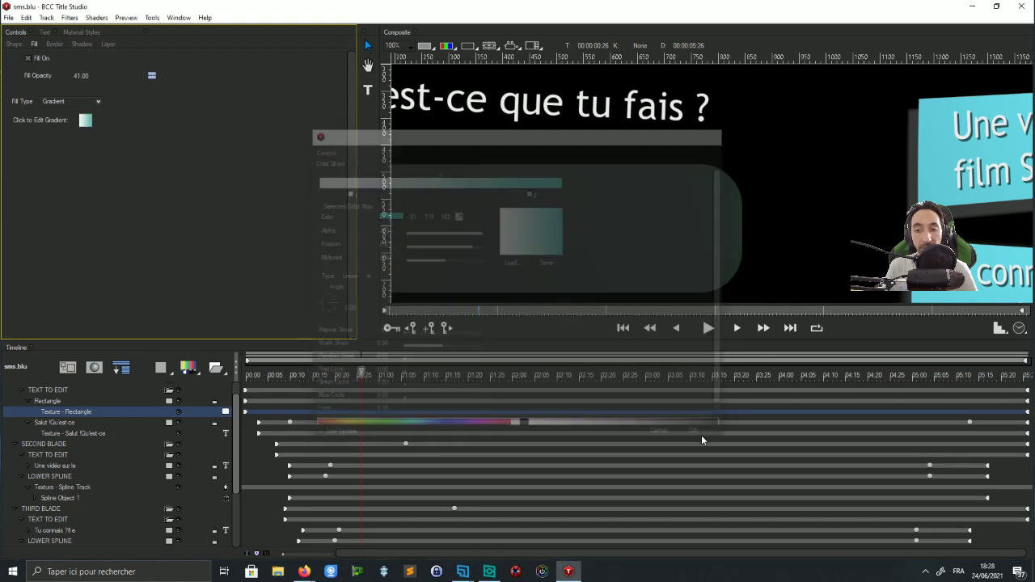
Set the rectangle's fill opacity to 100
{"action": "double_click", "coordinate": [80, 75]}
{"action": "type", "text": "100"}
{"action": "key", "text": "Return"}
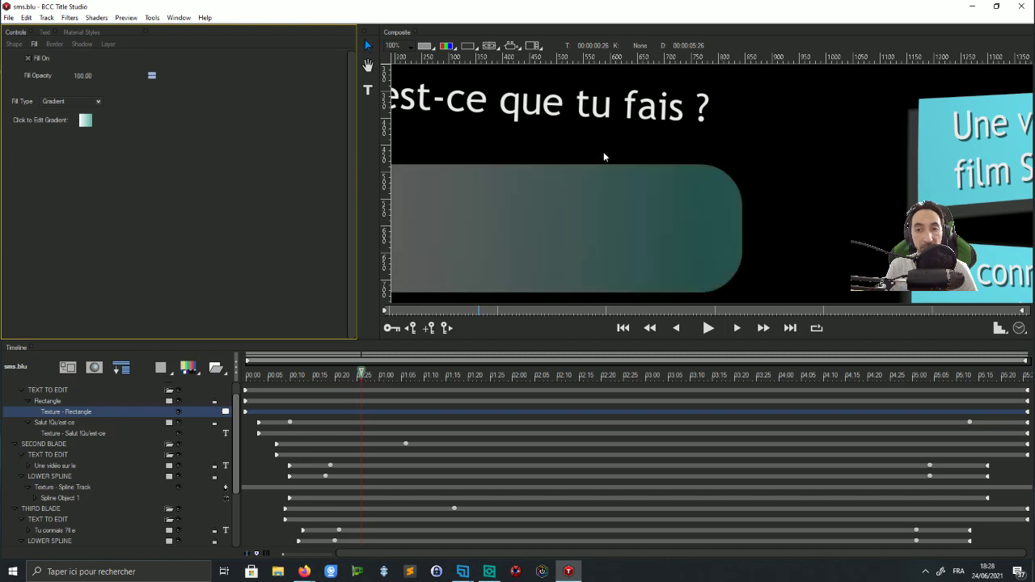
{"action": "scroll", "coordinate": [603, 151], "scroll_direction": "down", "scroll_amount": 2}
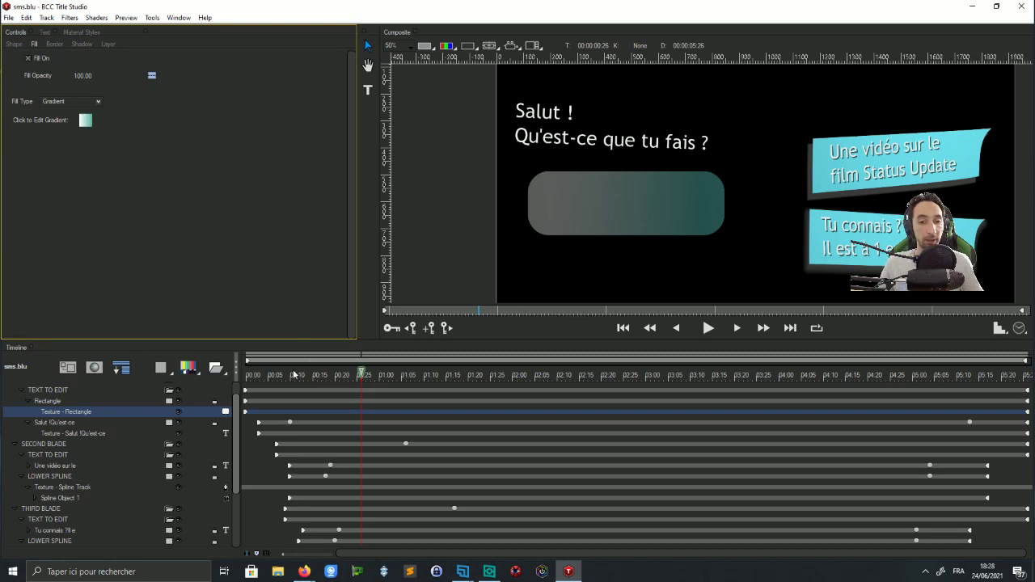
Delete the SECOND BLADE, THIRD BLADE and FOURTH BLADE groups from the timeline
{"action": "left_click", "coordinate": [46, 447]}
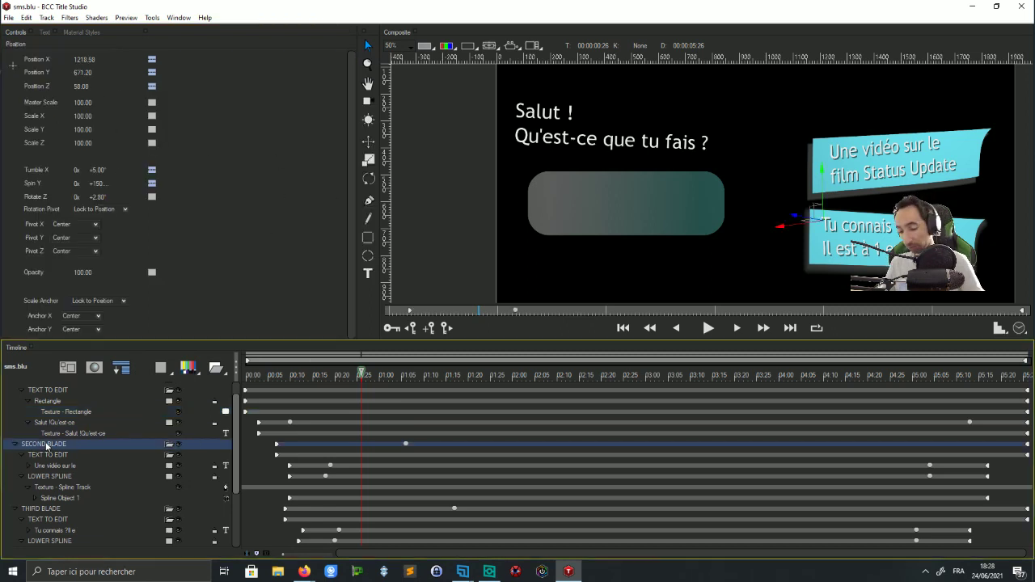
{"action": "key", "text": "Delete"}
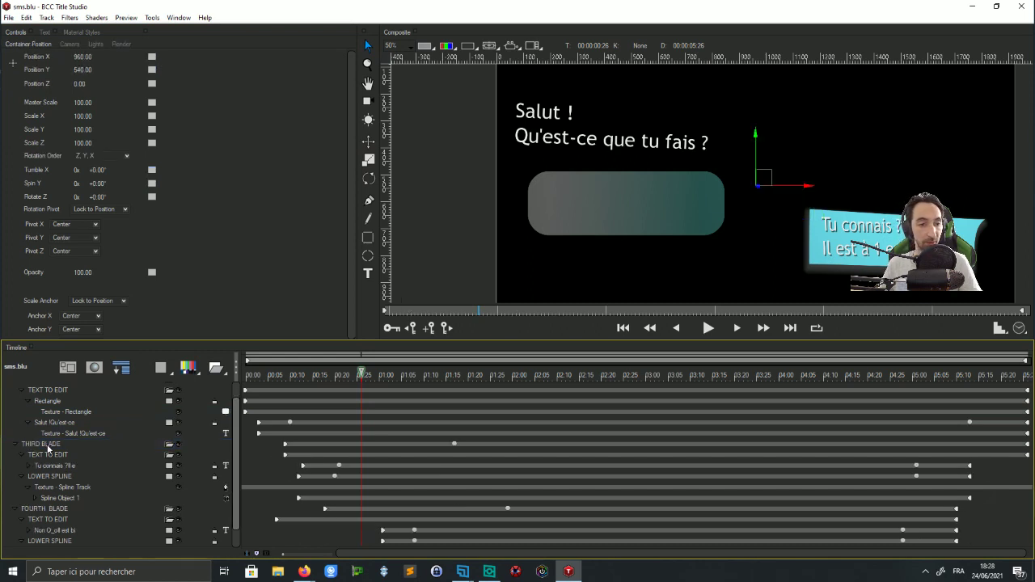
{"action": "left_click", "coordinate": [46, 445]}
{"action": "key", "text": "Delete"}
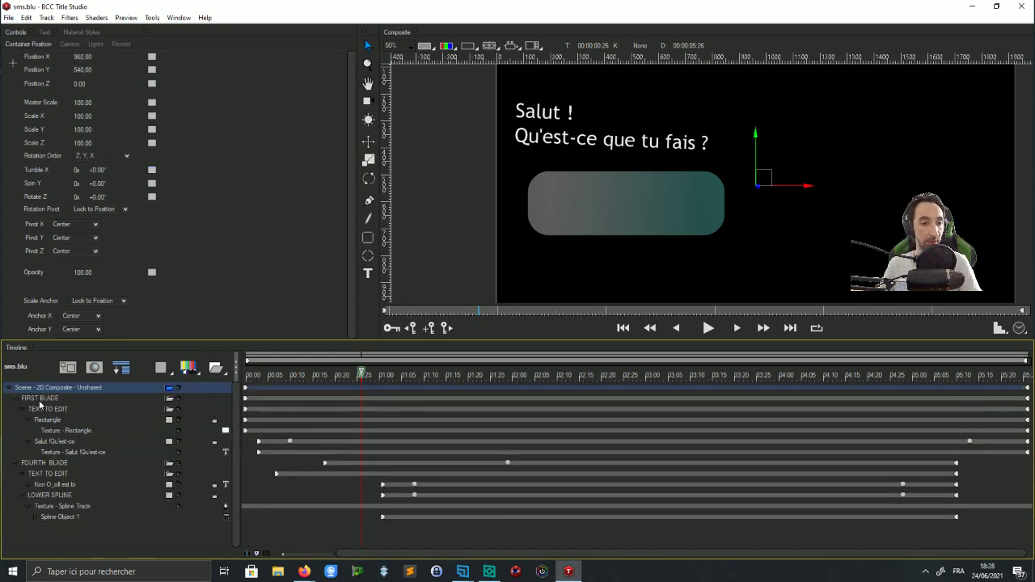
{"action": "left_click", "coordinate": [54, 463]}
{"action": "key", "text": "Delete"}
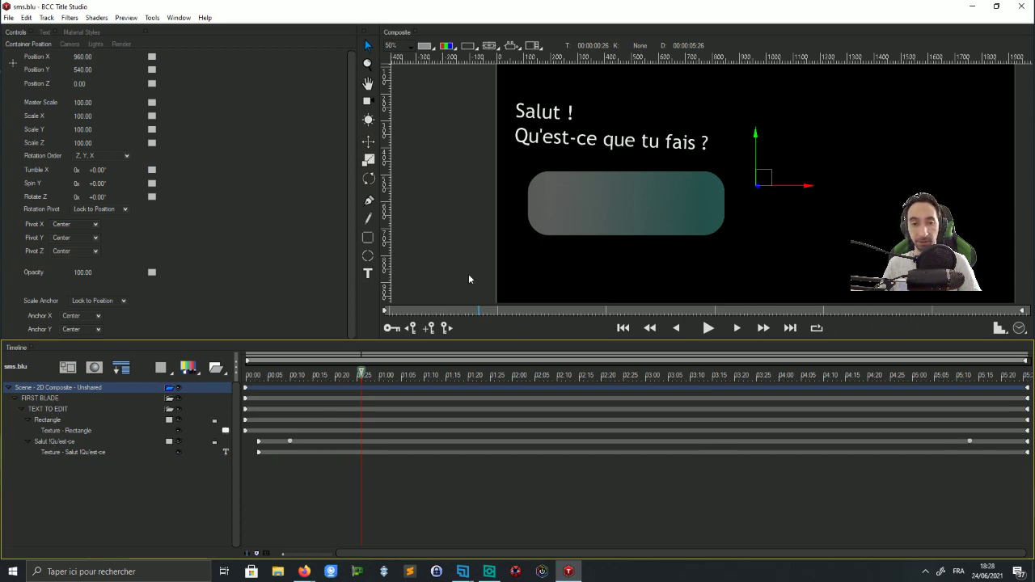
Delete the "Salut !Qu'est-ce" text track from the TEXT TO EDIT group
{"action": "left_click", "coordinate": [51, 420]}
{"action": "left_click", "coordinate": [63, 442]}
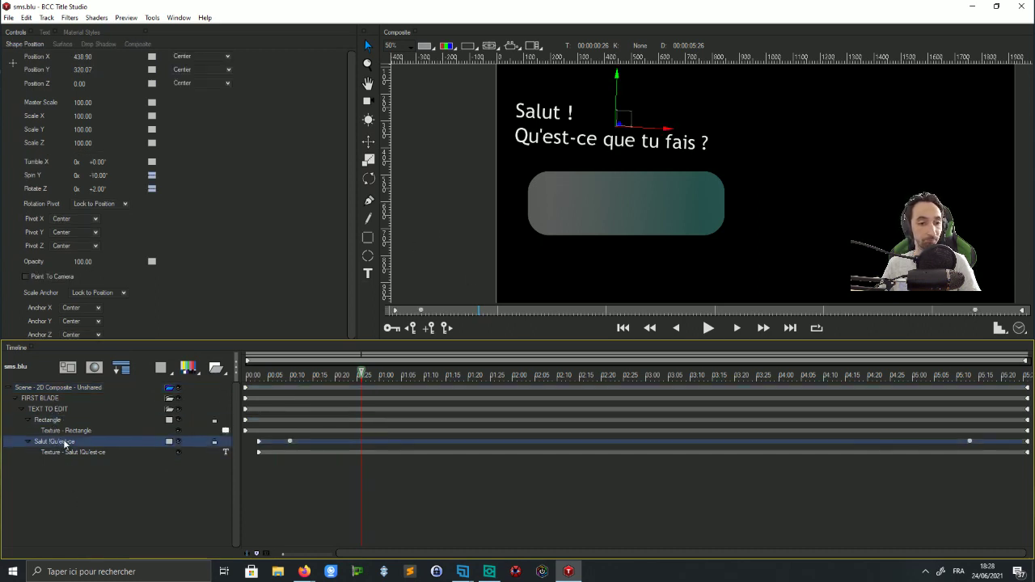
{"action": "key", "text": "Delete"}
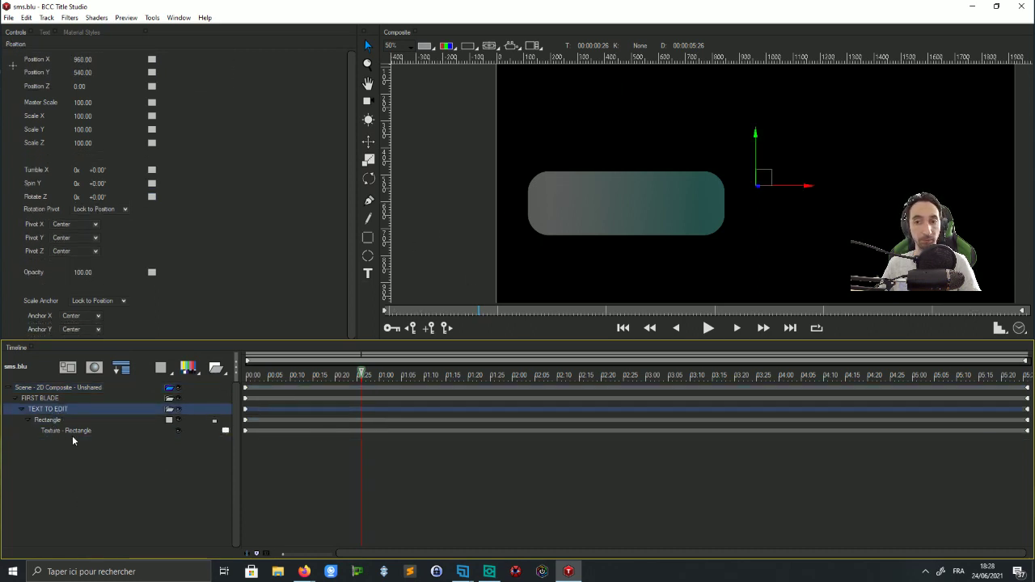
Move the FIRST BLADE group up in the composite to about X 1048, Y 302
{"action": "left_click", "coordinate": [50, 400]}
{"action": "left_click_drag", "start_coordinate": [768, 179], "coordinate": [791, 116]}
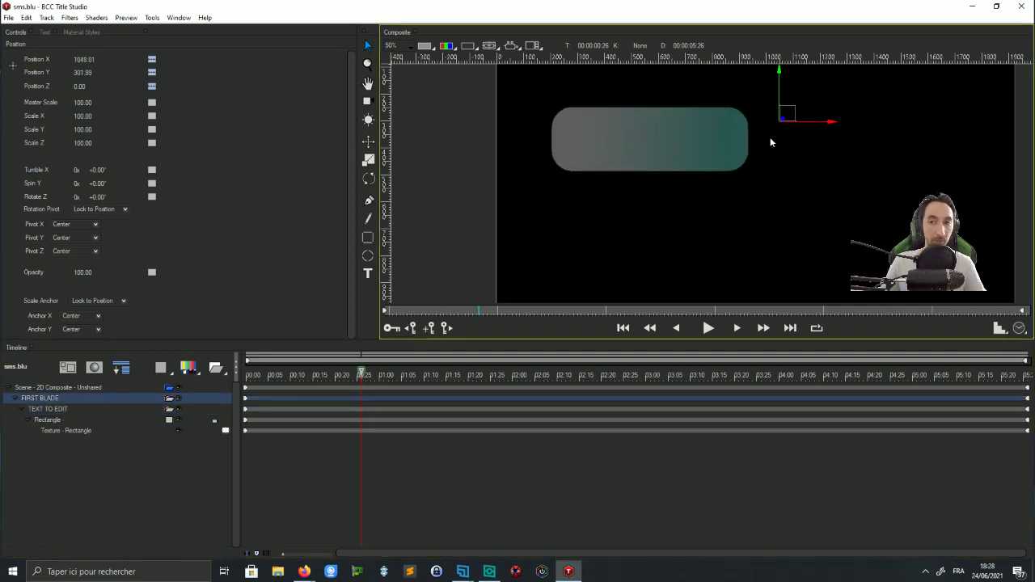
{"action": "scroll", "coordinate": [770, 138], "scroll_direction": "up", "scroll_amount": 1}
{"action": "scroll", "coordinate": [765, 143], "scroll_direction": "down", "scroll_amount": 1}
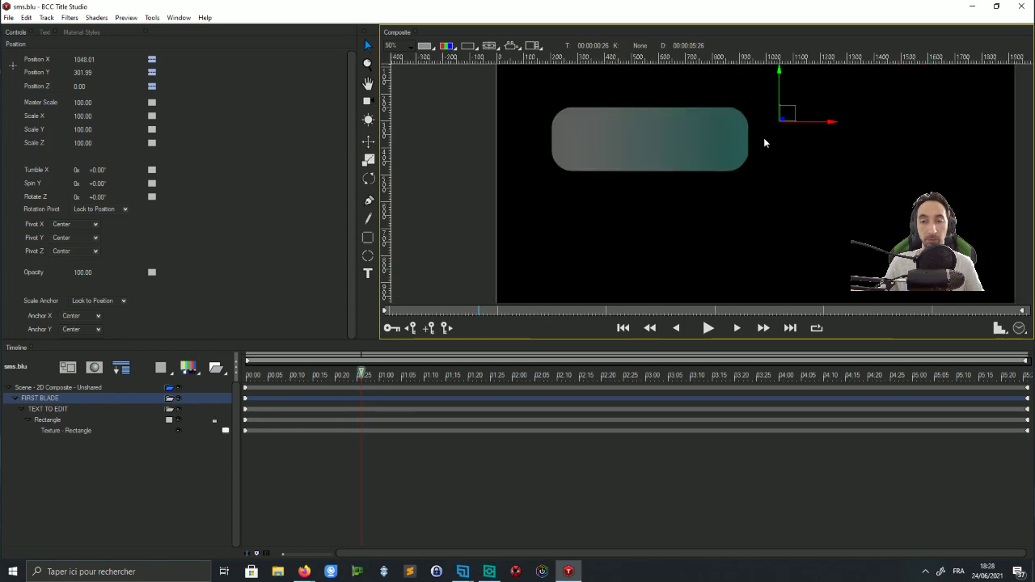
{"action": "left_click", "coordinate": [139, 480]}
{"action": "left_click", "coordinate": [84, 399]}
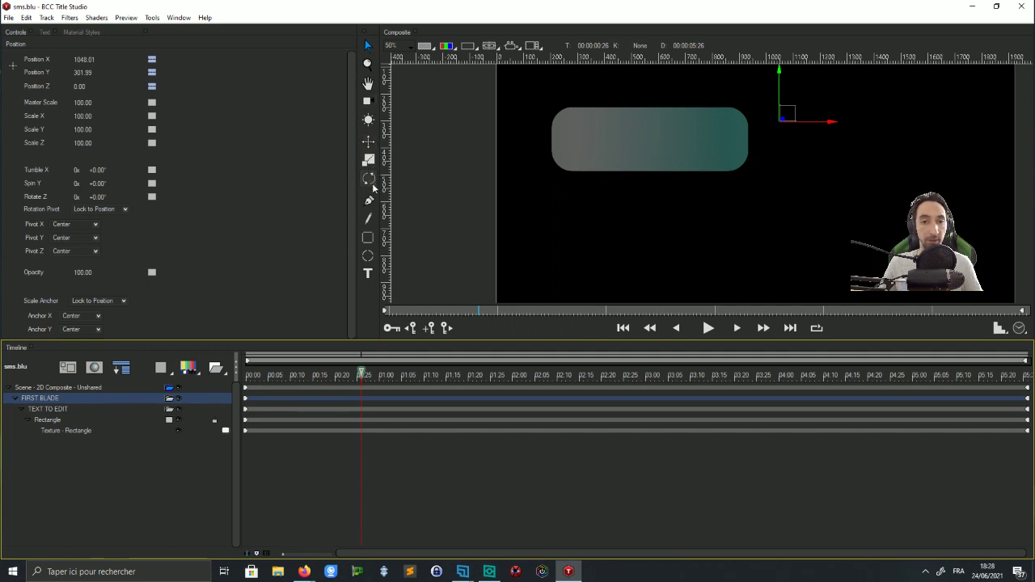
Add a Spline Primitive track to the scene above the FIRST BLADE group
{"action": "left_click", "coordinate": [43, 389]}
{"action": "right_click", "coordinate": [44, 390]}
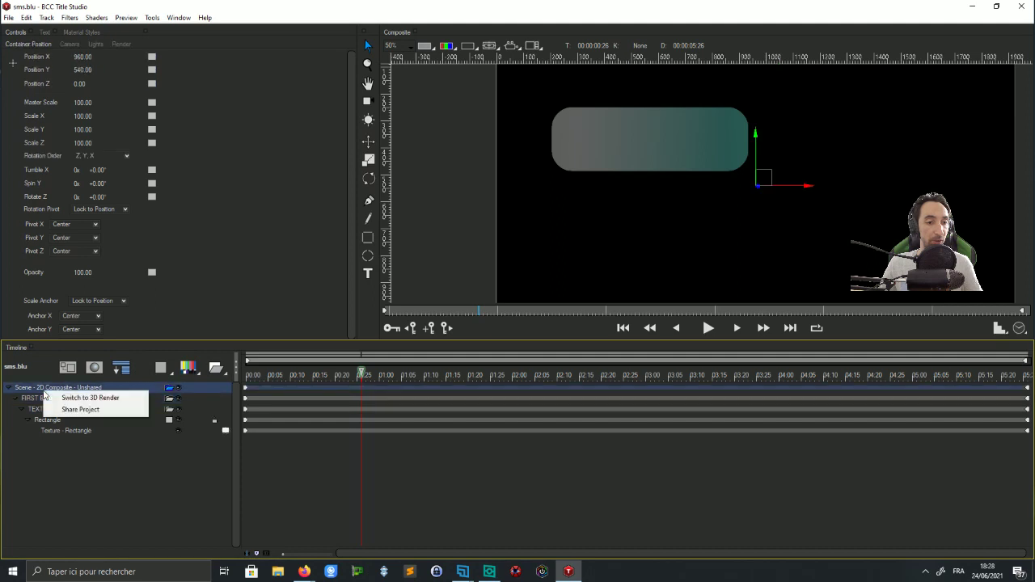
{"action": "left_click", "coordinate": [183, 368]}
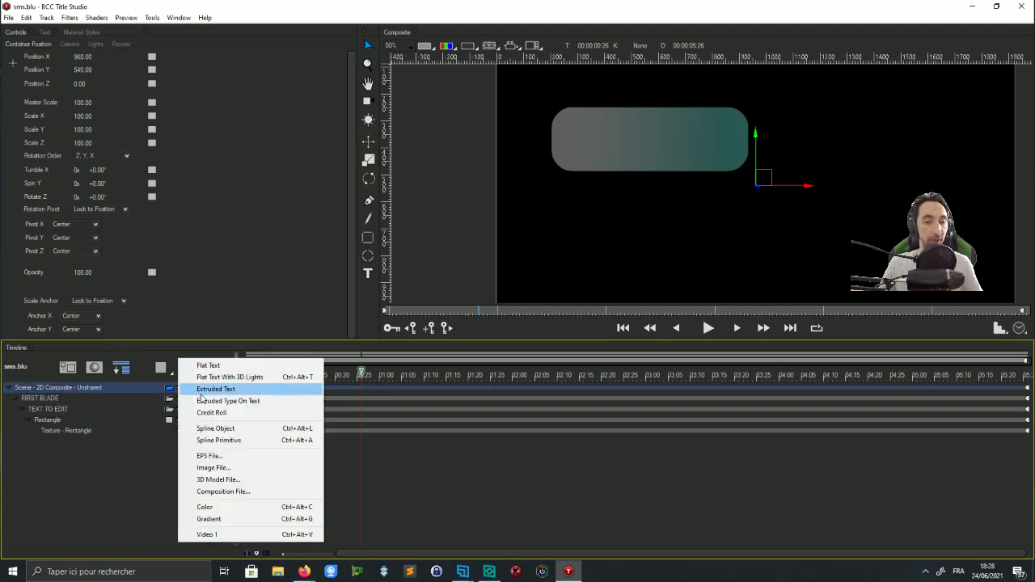
{"action": "left_click", "coordinate": [232, 441]}
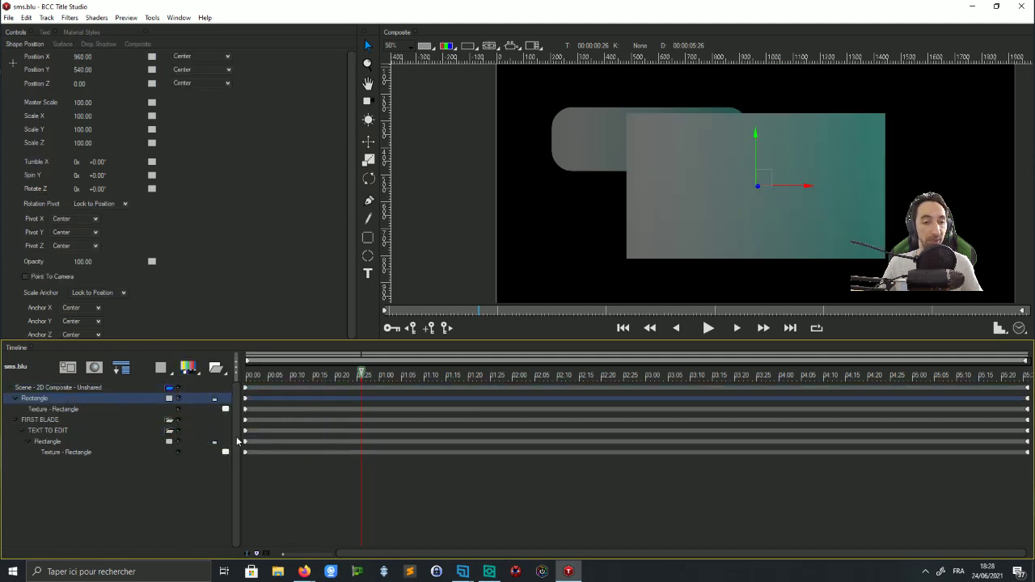
Rename the new rectangle track as cadre
{"action": "left_click", "coordinate": [40, 389]}
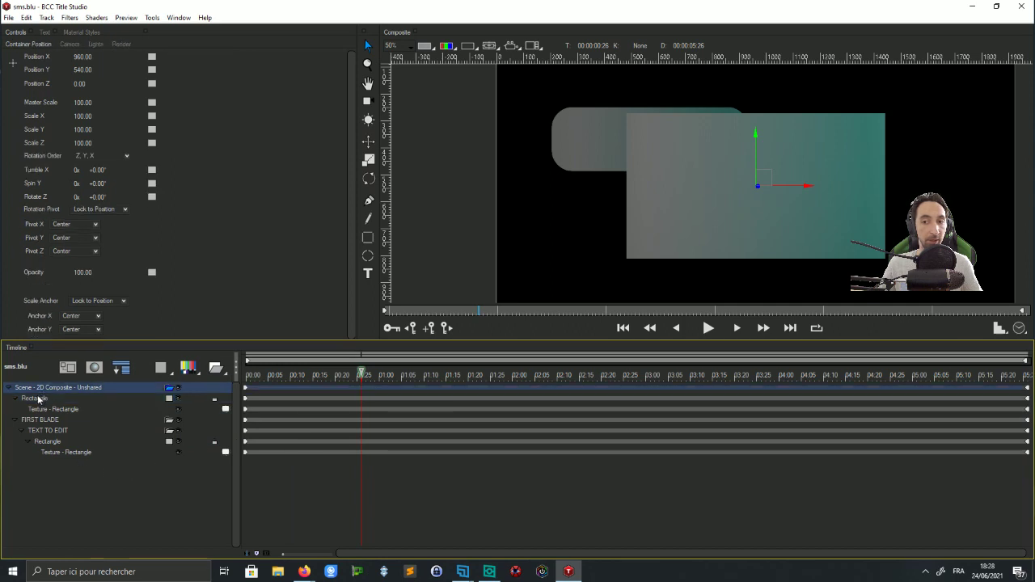
{"action": "left_click", "coordinate": [35, 400]}
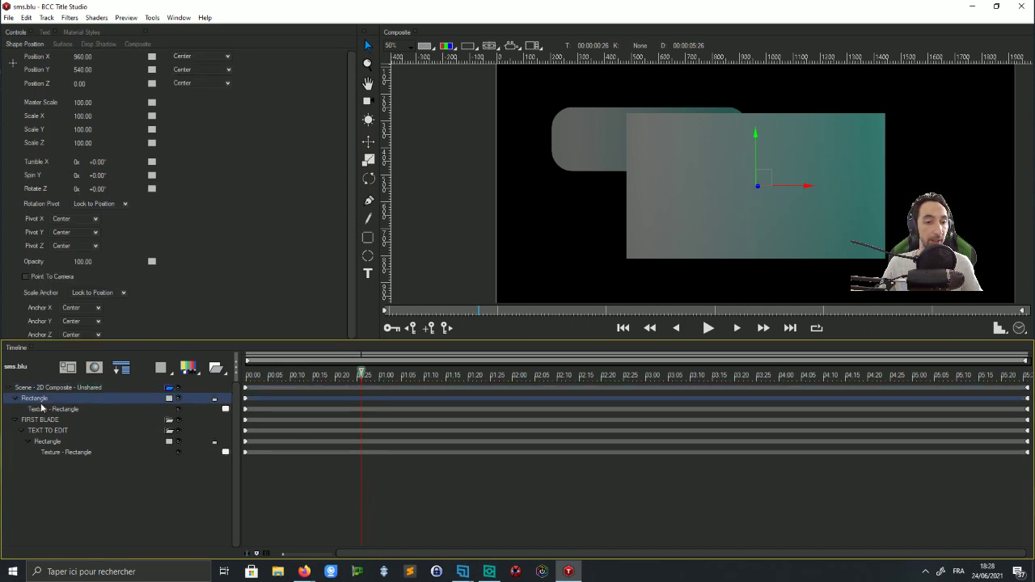
{"action": "right_click", "coordinate": [40, 402]}
{"action": "left_click", "coordinate": [40, 401]}
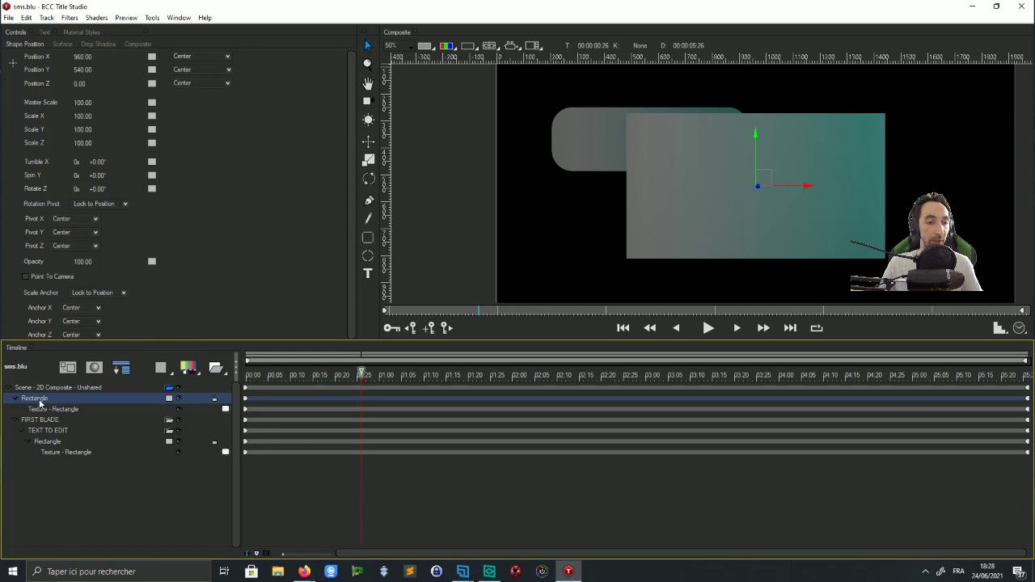
{"action": "key", "text": "Down"}
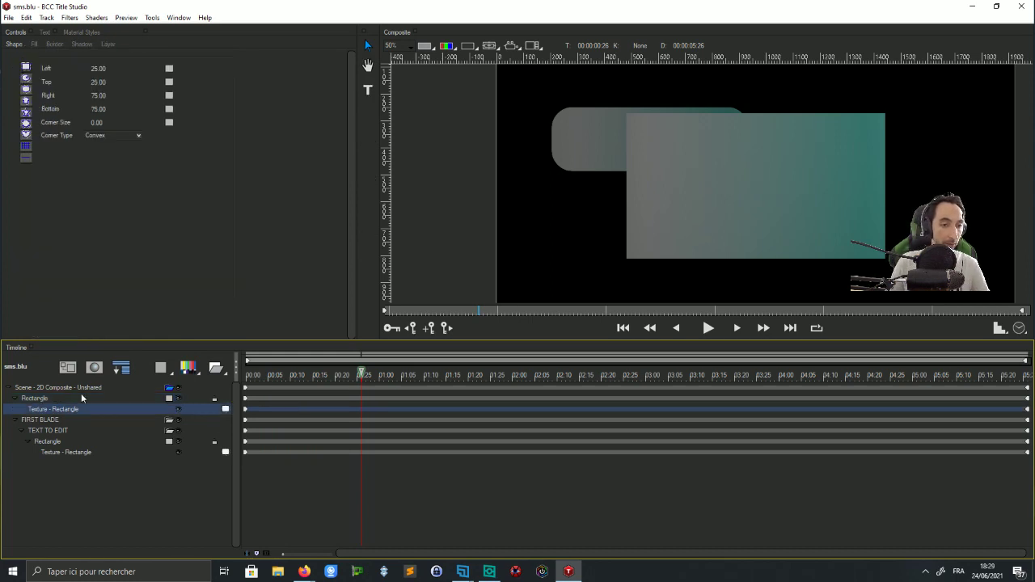
{"action": "left_click", "coordinate": [32, 400]}
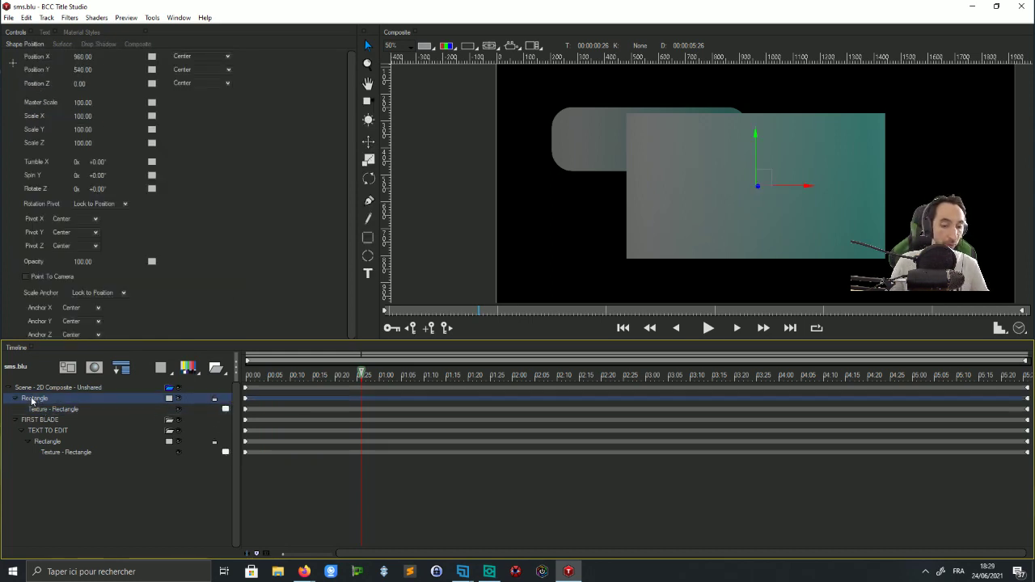
{"action": "double_click", "coordinate": [33, 400]}
{"action": "type", "text": "S"}
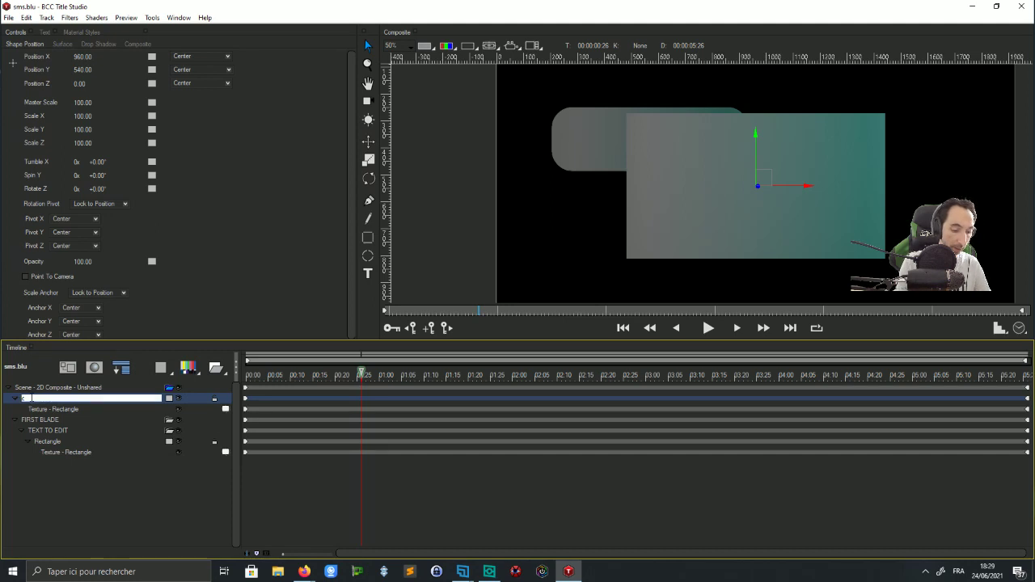
{"action": "key", "text": "Return"}
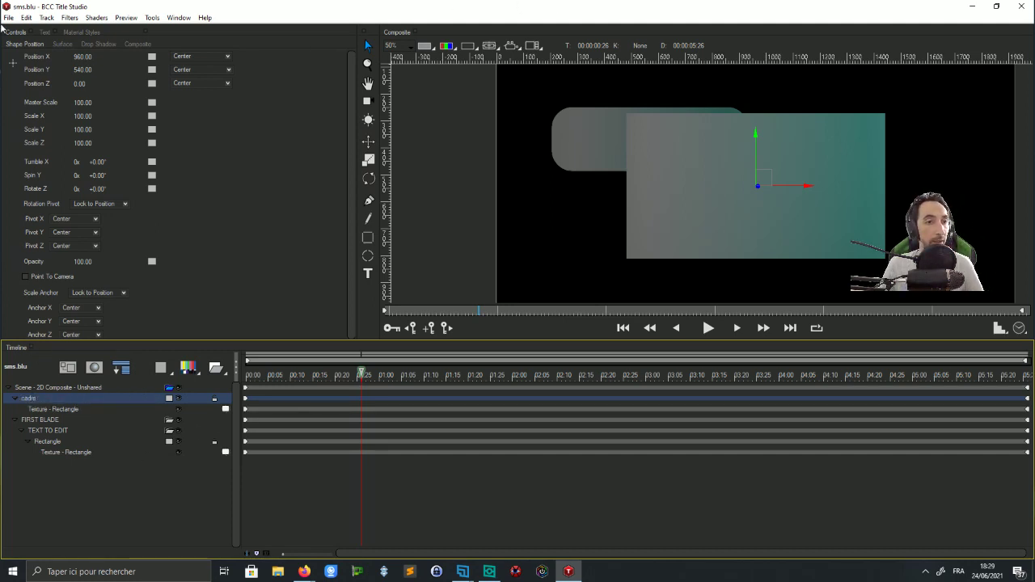
Turn off the cadre rectangle's fill and give it a plain blue border with an edge width of about 10.17
{"action": "left_click", "coordinate": [51, 409]}
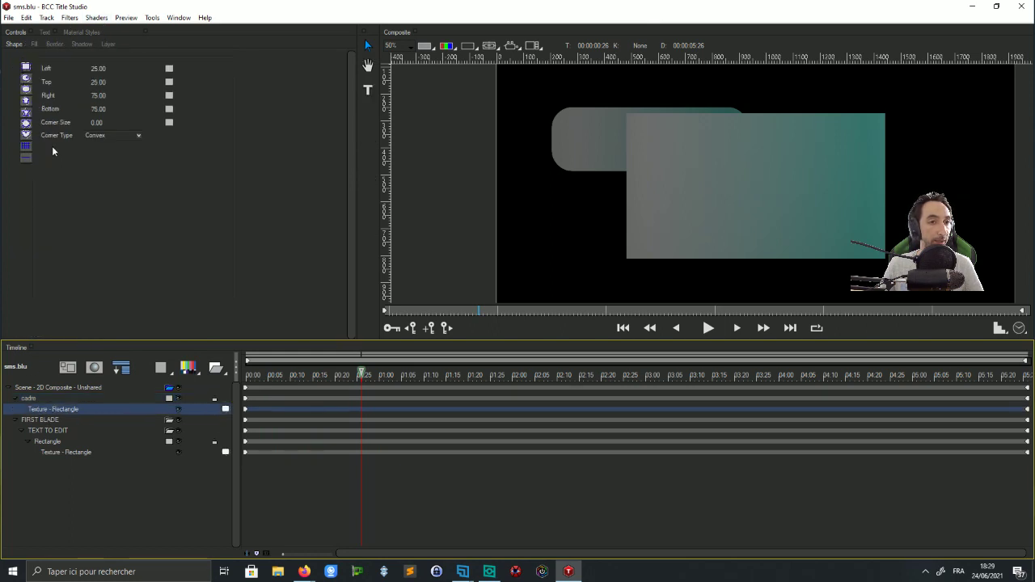
{"action": "left_click", "coordinate": [34, 42]}
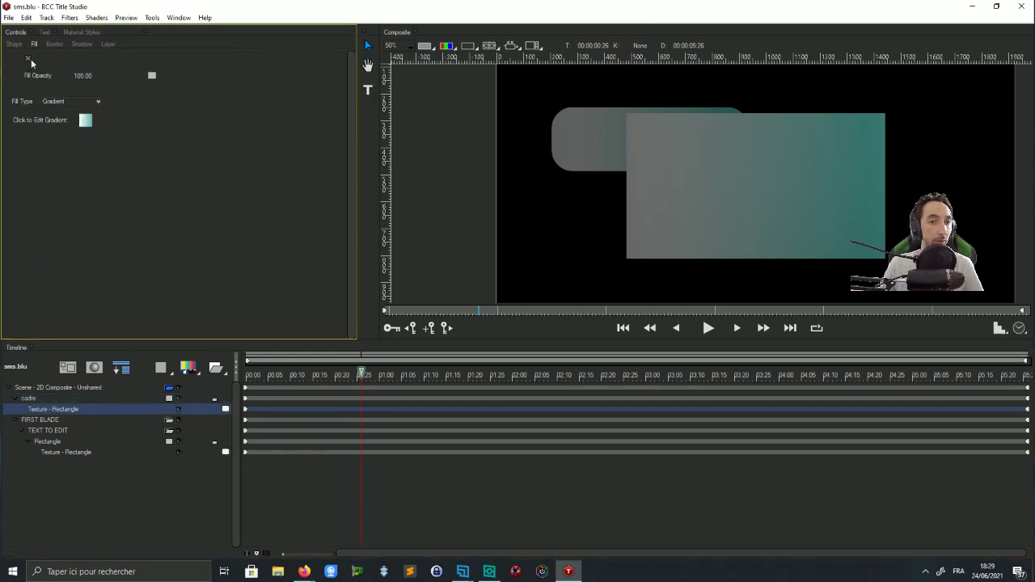
{"action": "left_click", "coordinate": [54, 44]}
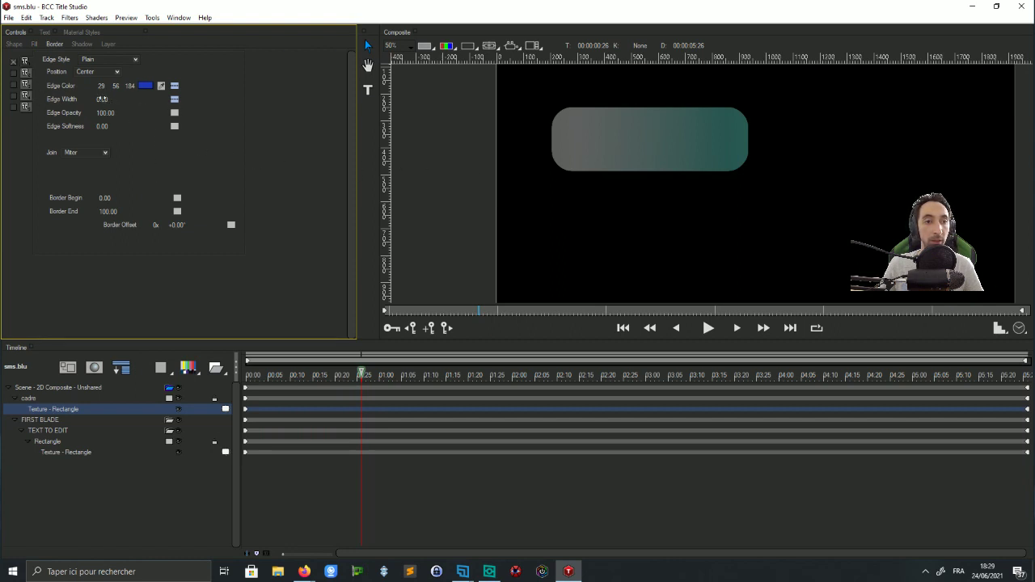
{"action": "left_click_drag", "start_coordinate": [101, 99], "coordinate": [136, 96]}
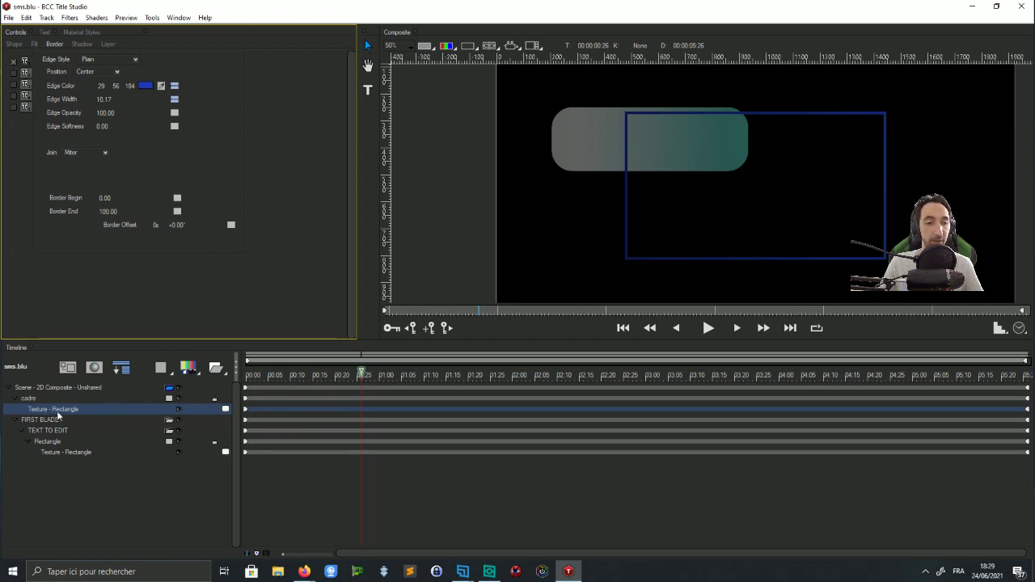
Reshape the cadre rectangle with Left at 26, Top at 0 and Right at 71
{"action": "left_click", "coordinate": [15, 45]}
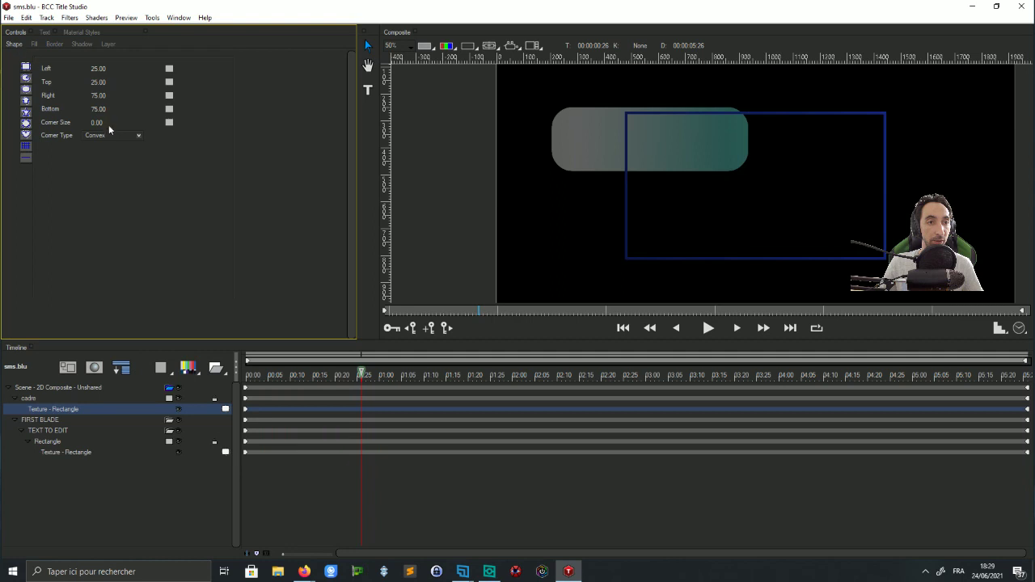
{"action": "left_click", "coordinate": [100, 69]}
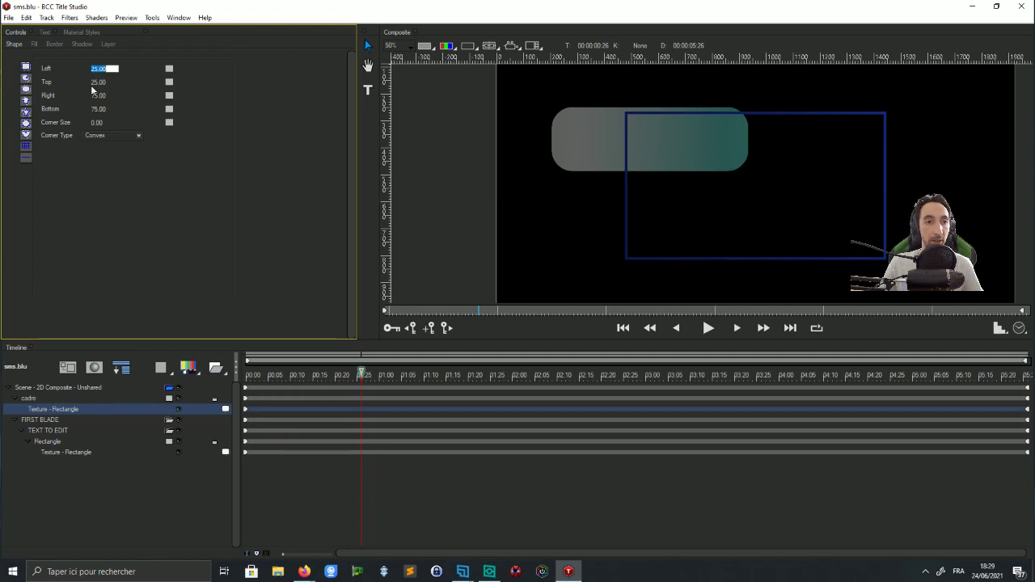
{"action": "left_click_drag", "start_coordinate": [96, 83], "coordinate": [84, 90]}
{"action": "scroll", "coordinate": [734, 154], "scroll_direction": "down", "scroll_amount": 1}
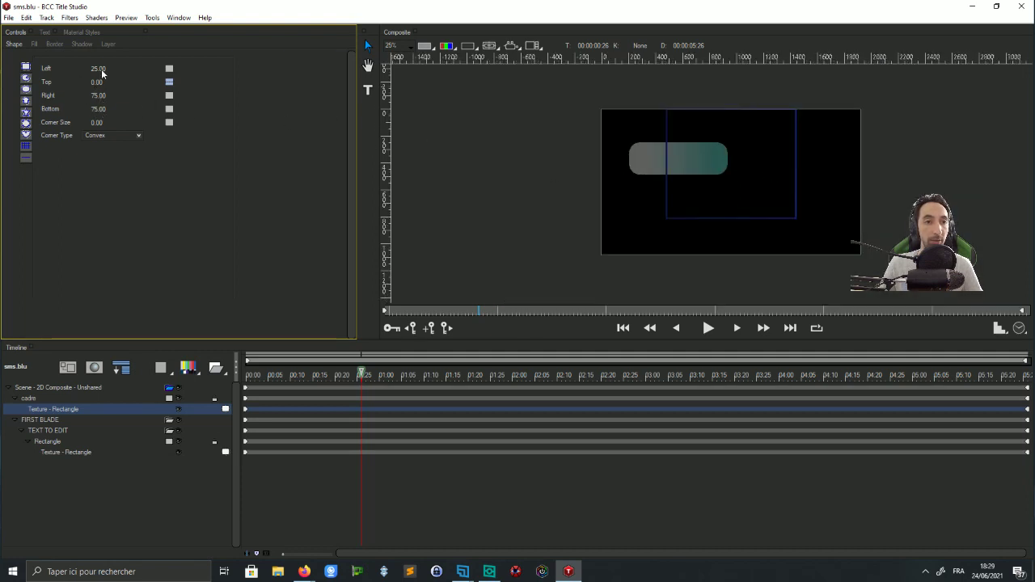
{"action": "left_click_drag", "start_coordinate": [100, 69], "coordinate": [113, 96]}
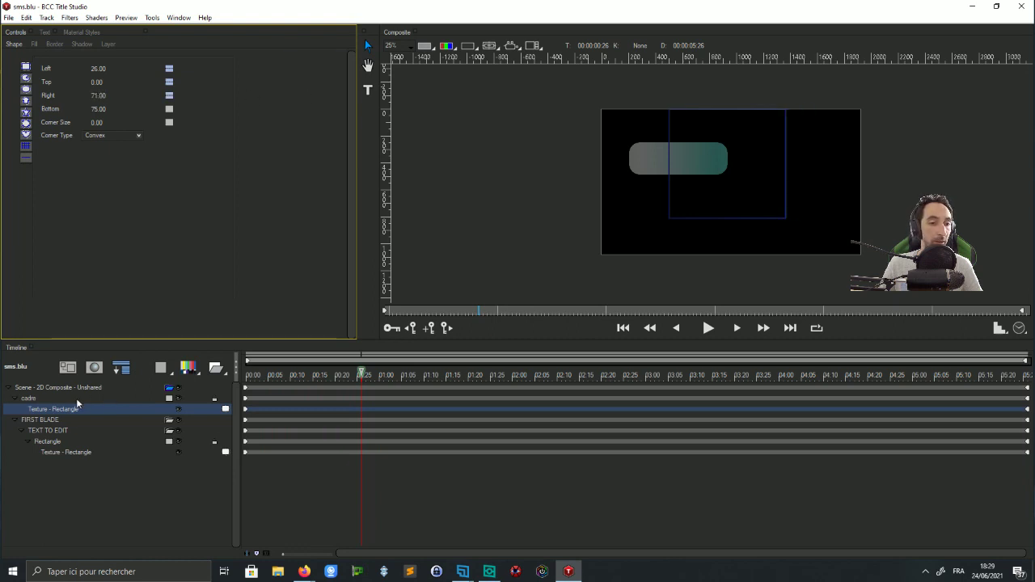
Move the cadre track to about X 632, Y 688 so its outline surrounds the message bubble
{"action": "left_click", "coordinate": [368, 45]}
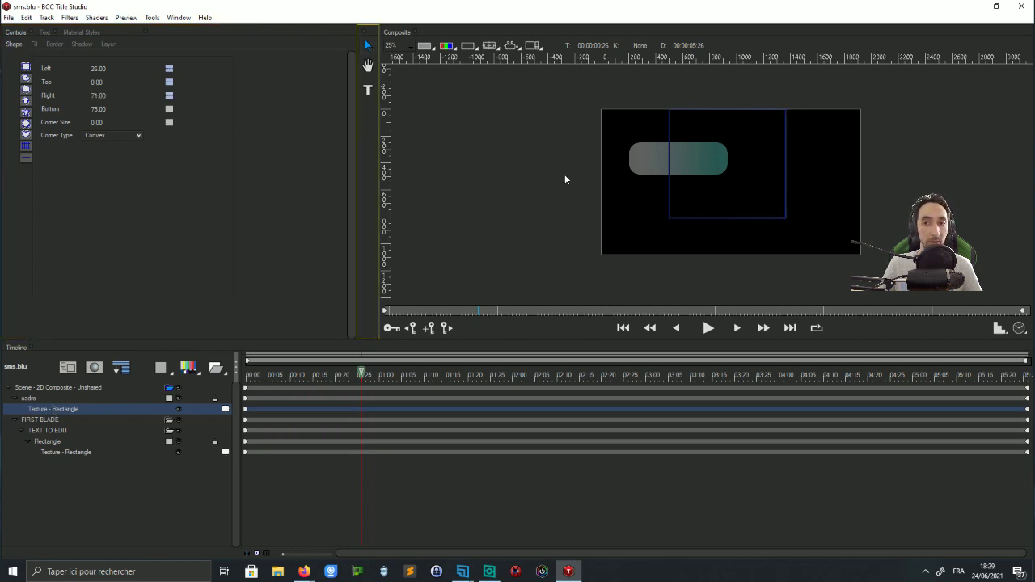
{"action": "left_click", "coordinate": [697, 224]}
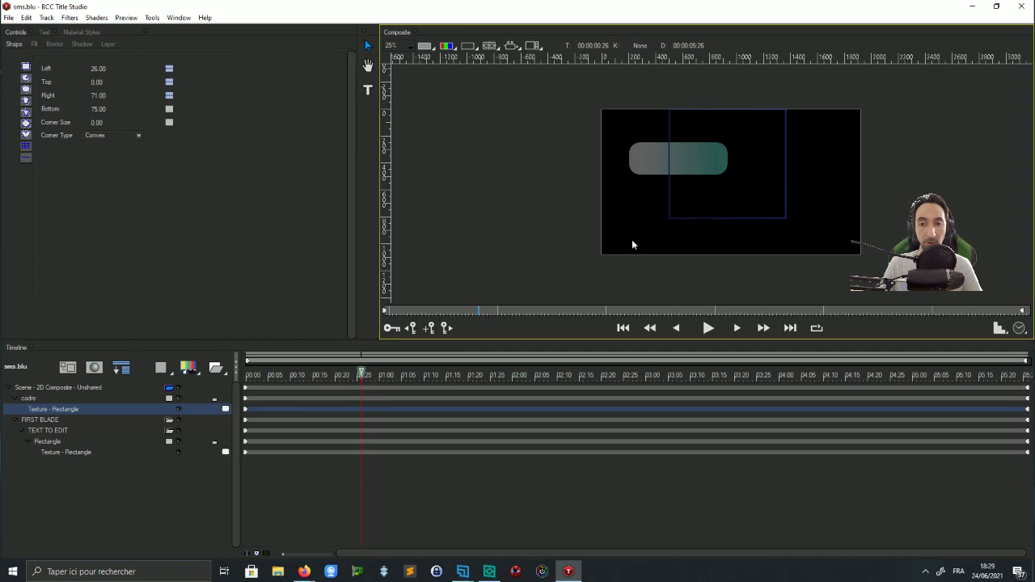
{"action": "left_click", "coordinate": [35, 402]}
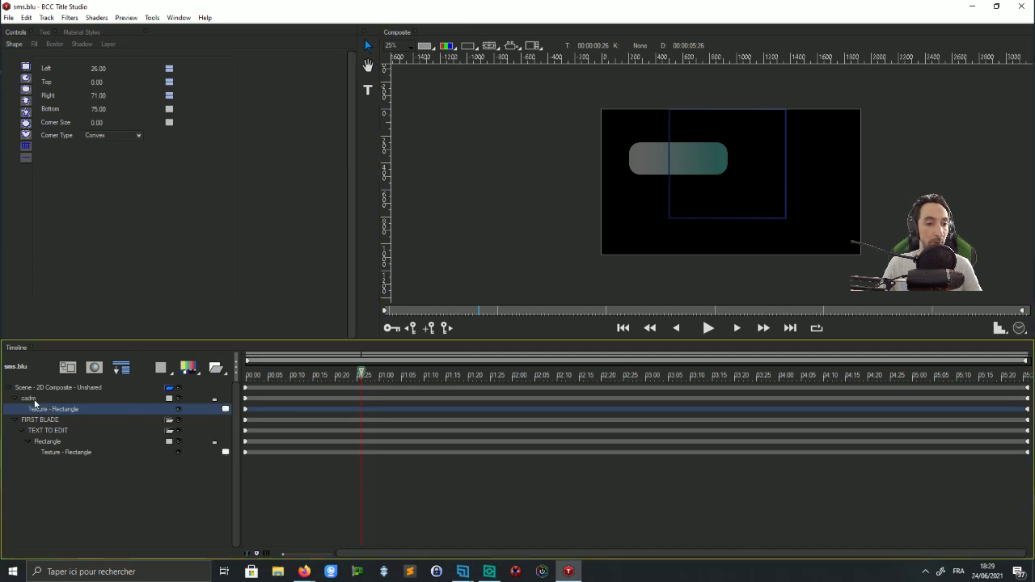
{"action": "left_click", "coordinate": [34, 400]}
{"action": "left_click_drag", "start_coordinate": [739, 173], "coordinate": [695, 193]}
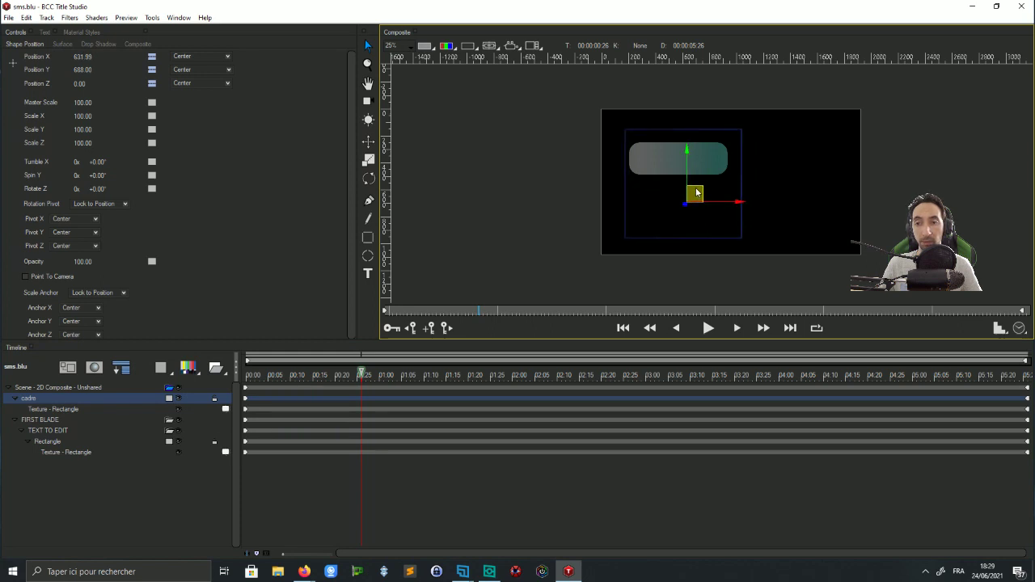
Make two copies of the FIRST BLADE group and stack them below the original, at about X 1048, Y 826 and X 852, Y 782
{"action": "left_click", "coordinate": [658, 167]}
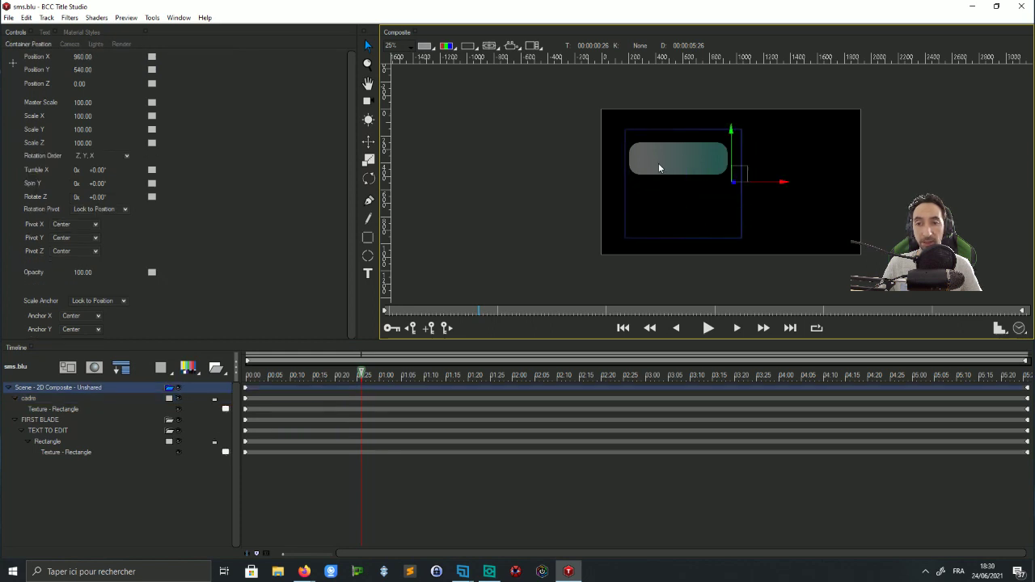
{"action": "left_click", "coordinate": [42, 420]}
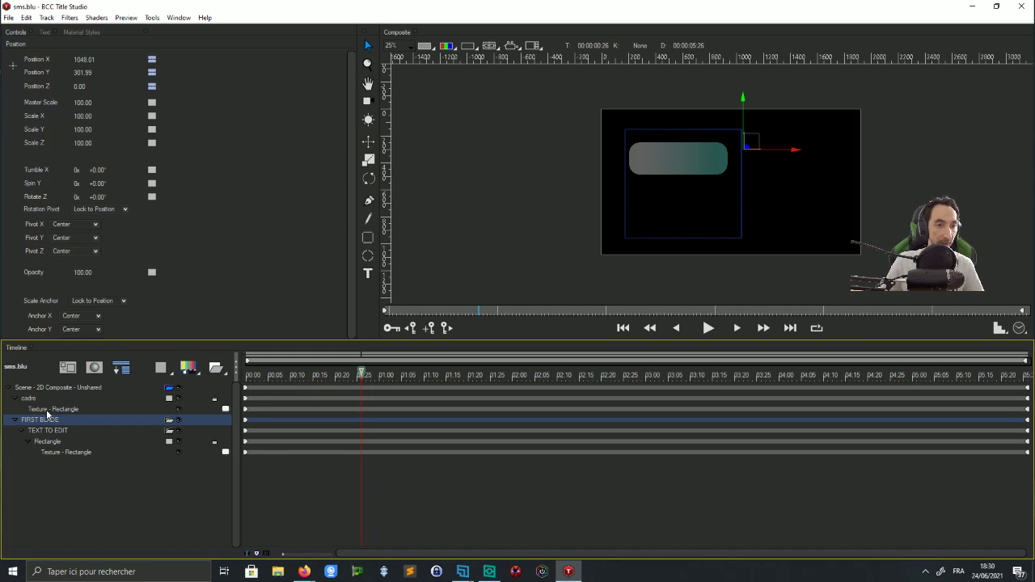
{"action": "key", "text": "ctrl+d"}
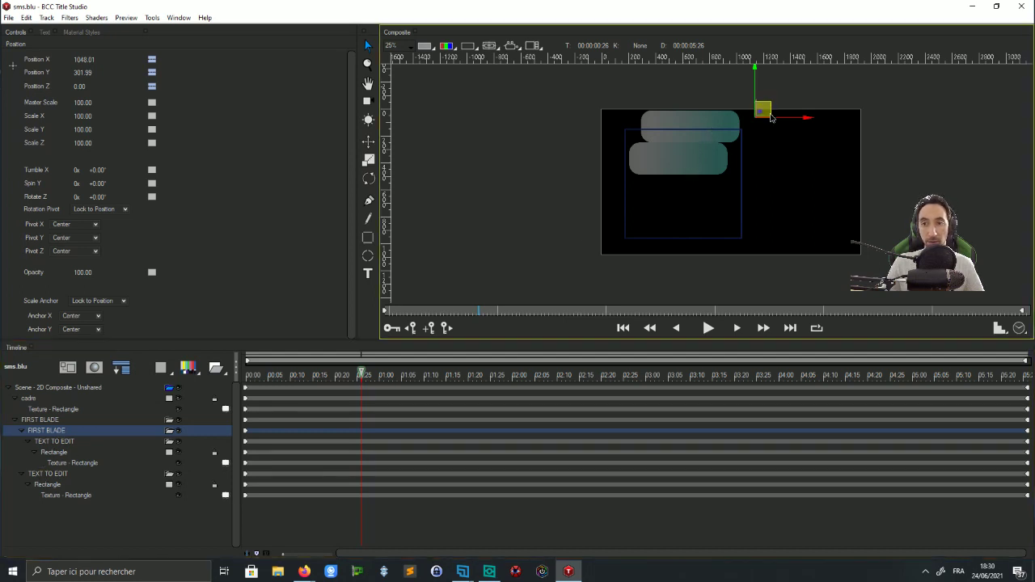
{"action": "left_click_drag", "start_coordinate": [765, 107], "coordinate": [770, 183]}
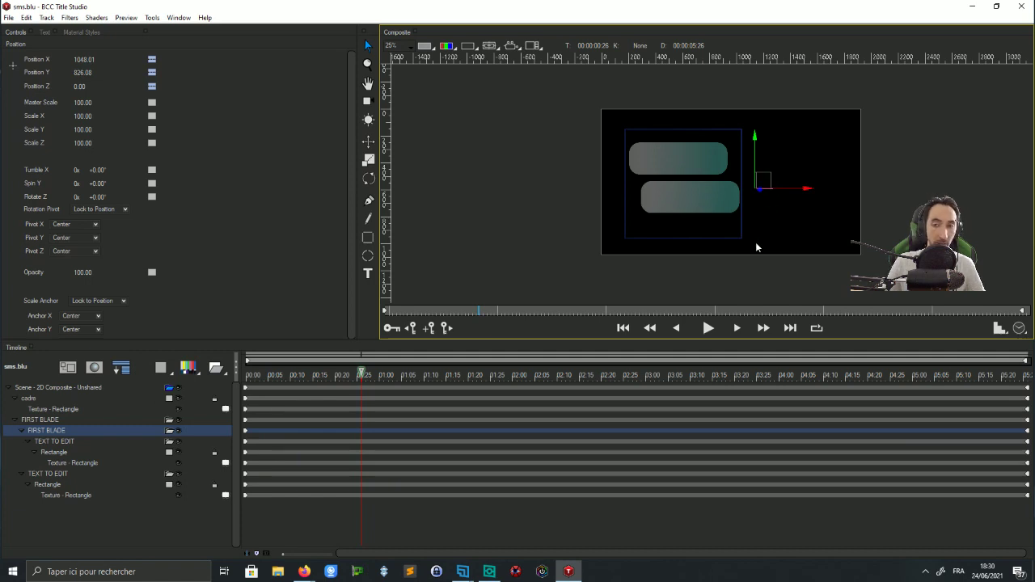
{"action": "key", "text": "ctrl+v"}
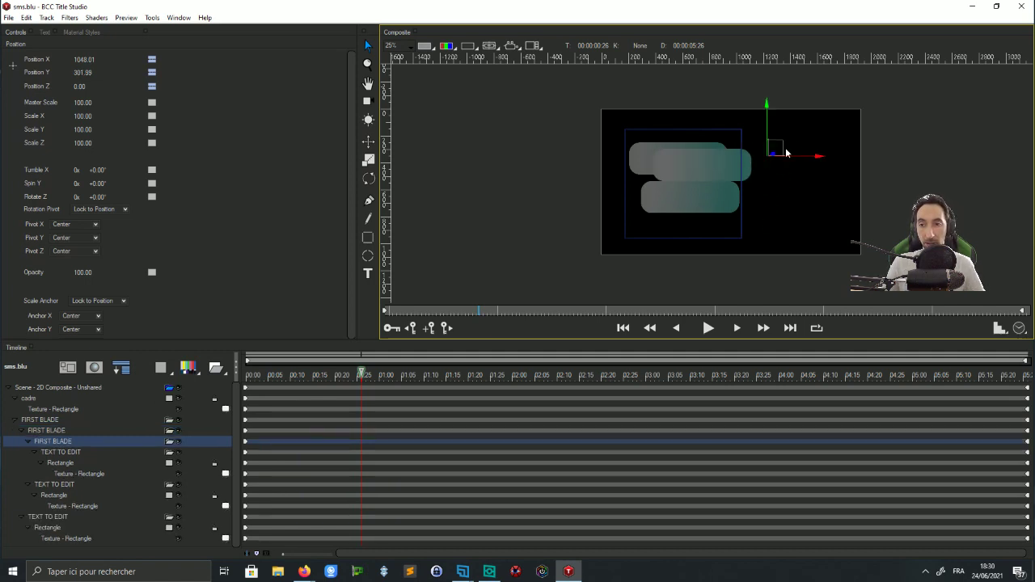
{"action": "left_click_drag", "start_coordinate": [776, 150], "coordinate": [752, 216]}
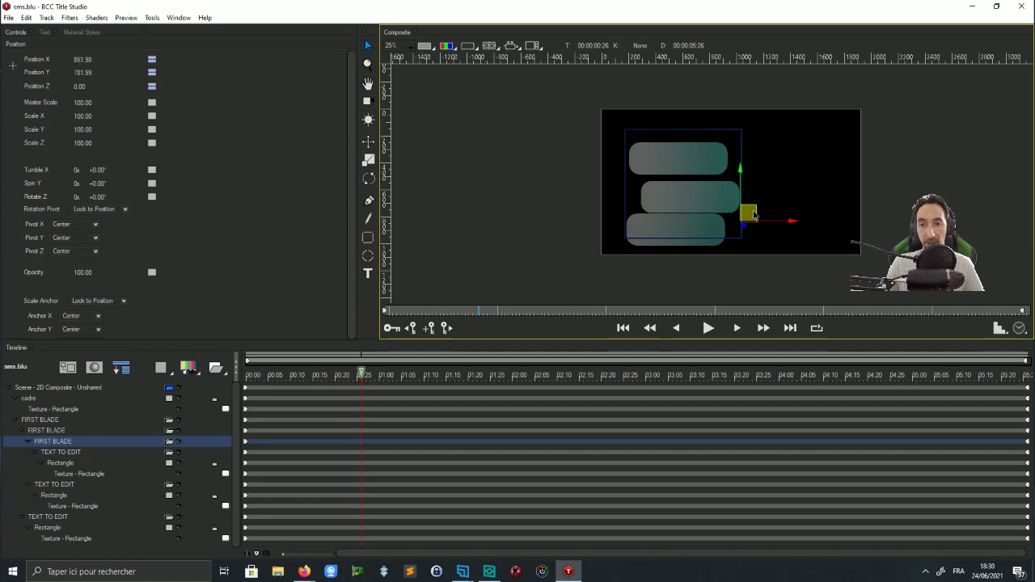
Set the cadre track's Master Scale to 0
{"action": "left_click", "coordinate": [34, 399]}
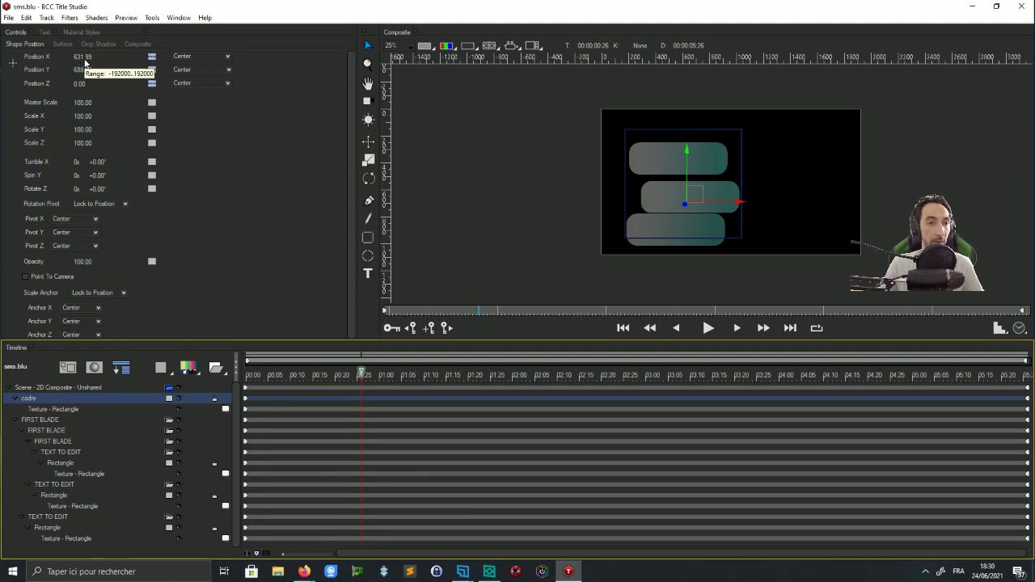
{"action": "left_click_drag", "start_coordinate": [81, 106], "coordinate": [75, 102]}
{"action": "left_click", "coordinate": [81, 103]}
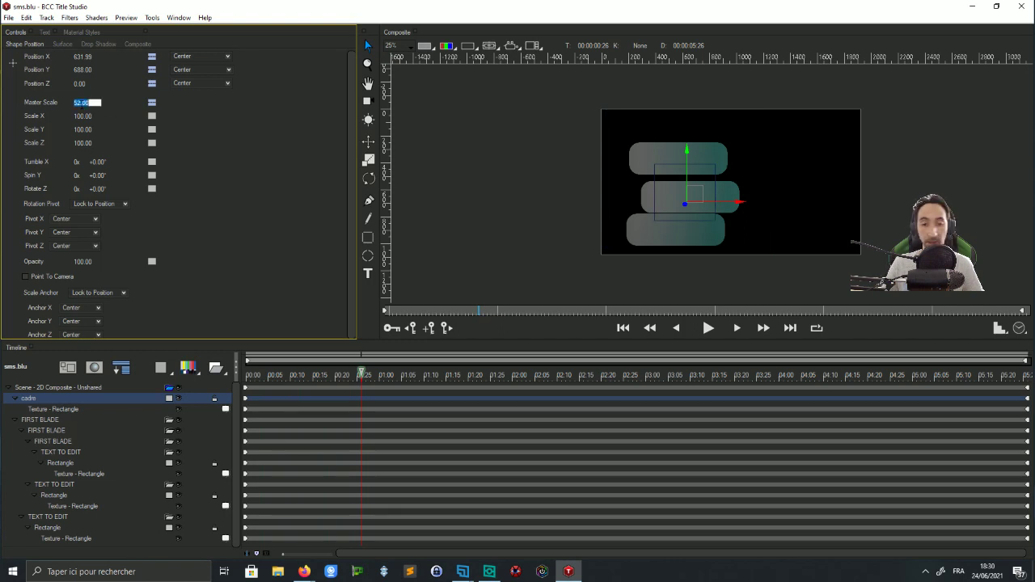
{"action": "type", "text": "0"}
{"action": "key", "text": "Return"}
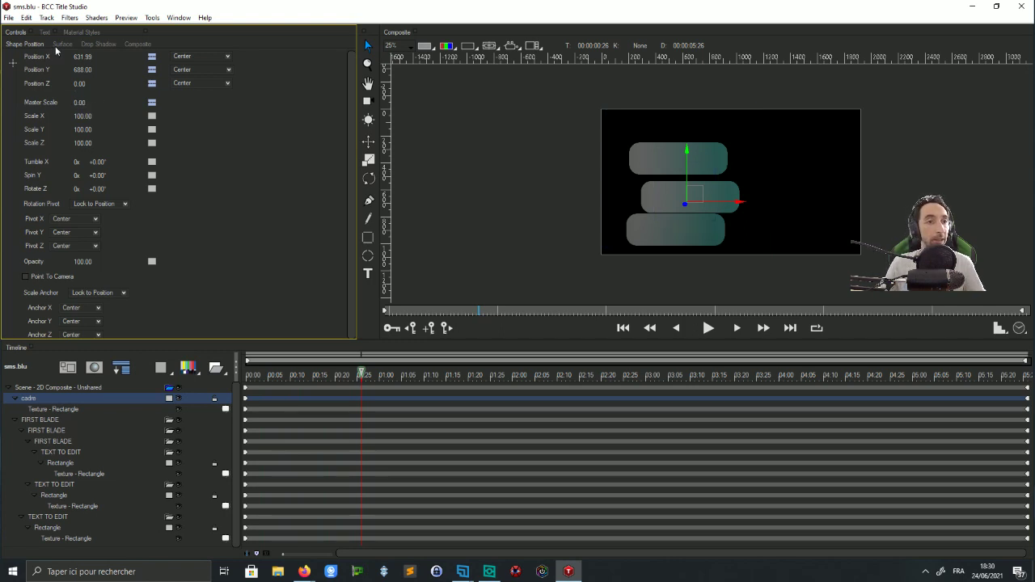
Set the cadre rectangle's Left value to 30 and move the playhead to 00:00:01:22
{"action": "left_click", "coordinate": [51, 408]}
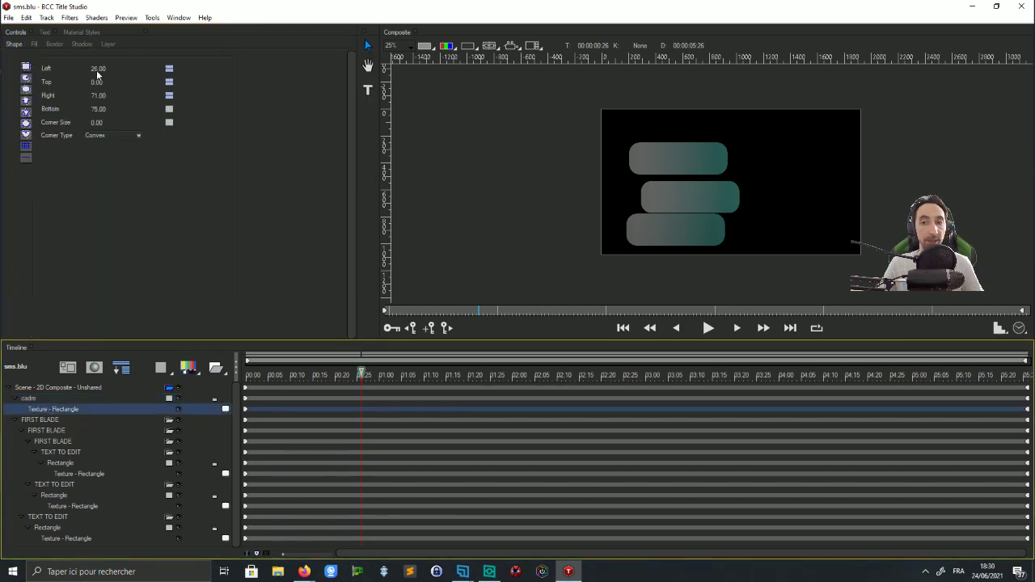
{"action": "left_click", "coordinate": [97, 70]}
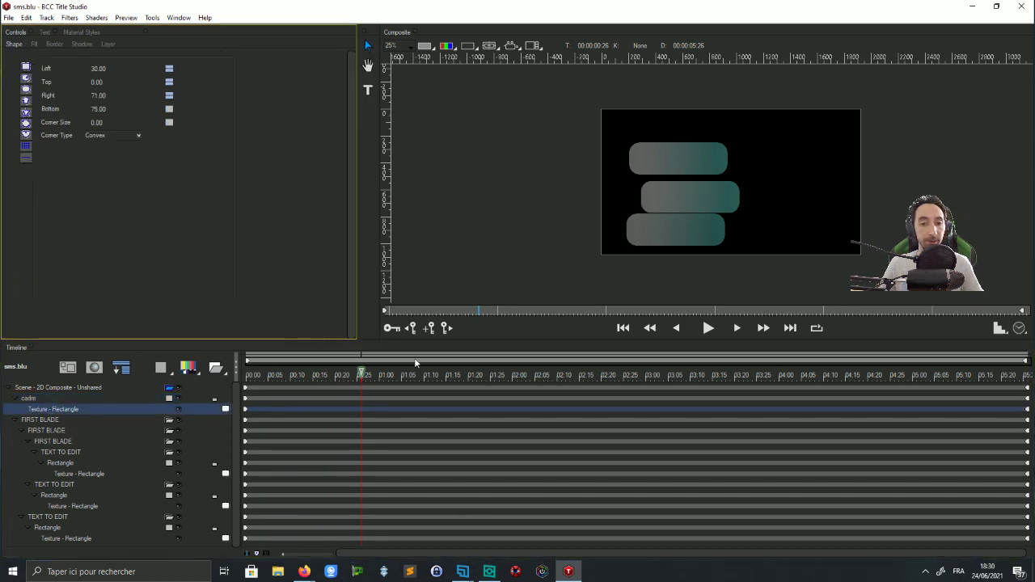
{"action": "left_click_drag", "start_coordinate": [437, 376], "coordinate": [476, 376]}
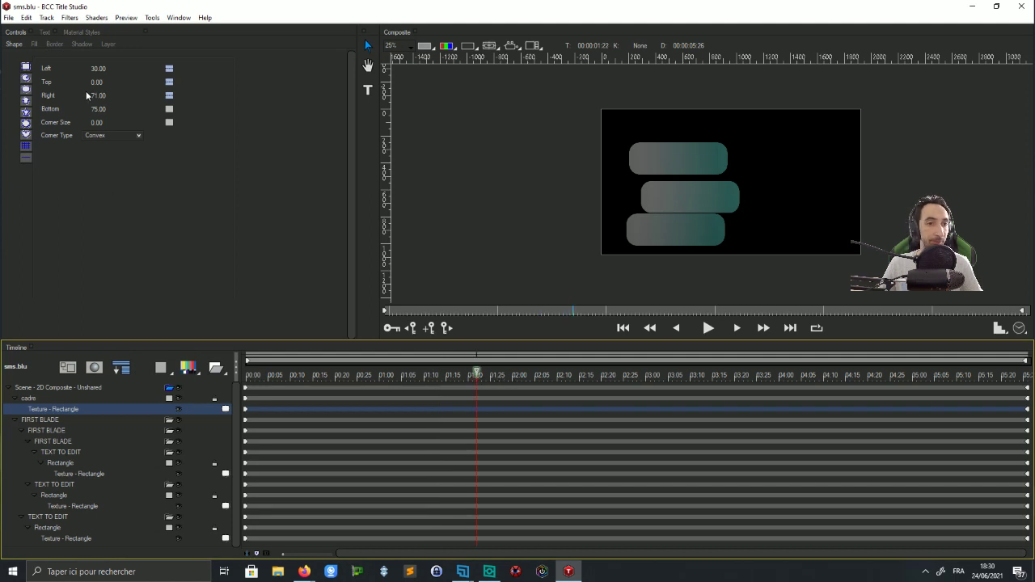
Undo the recent changes to the cadre's Left value and Master Scale, along with the last placement of the third bubble
{"action": "left_click", "coordinate": [32, 398]}
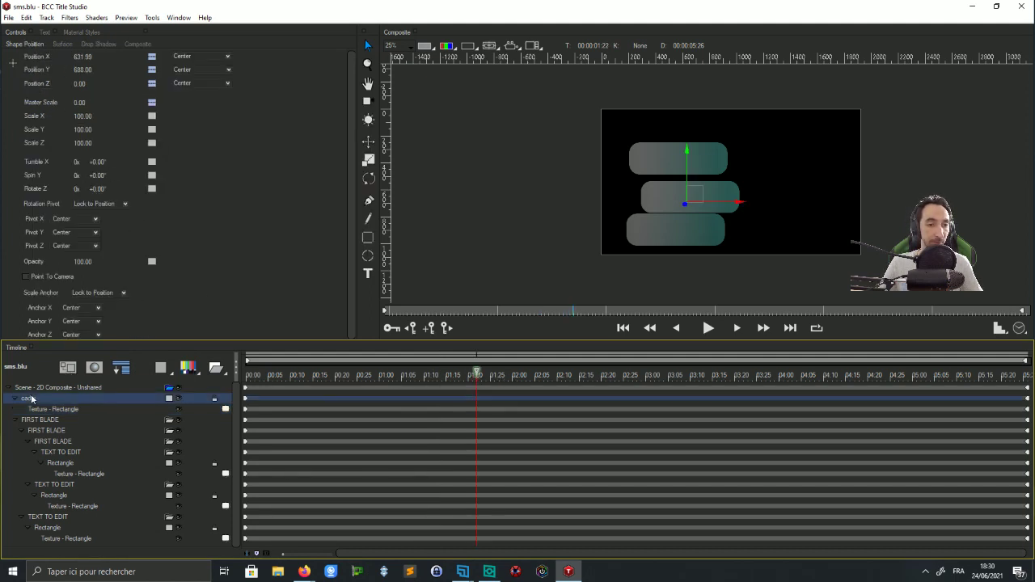
{"action": "key", "text": "ctrl+z"}
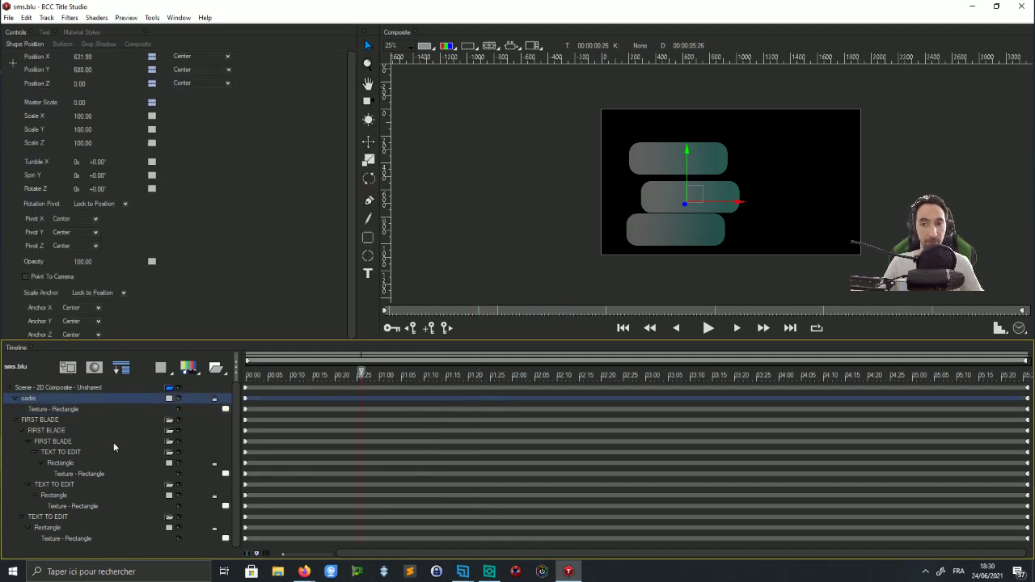
{"action": "key", "text": "ctrl+z"}
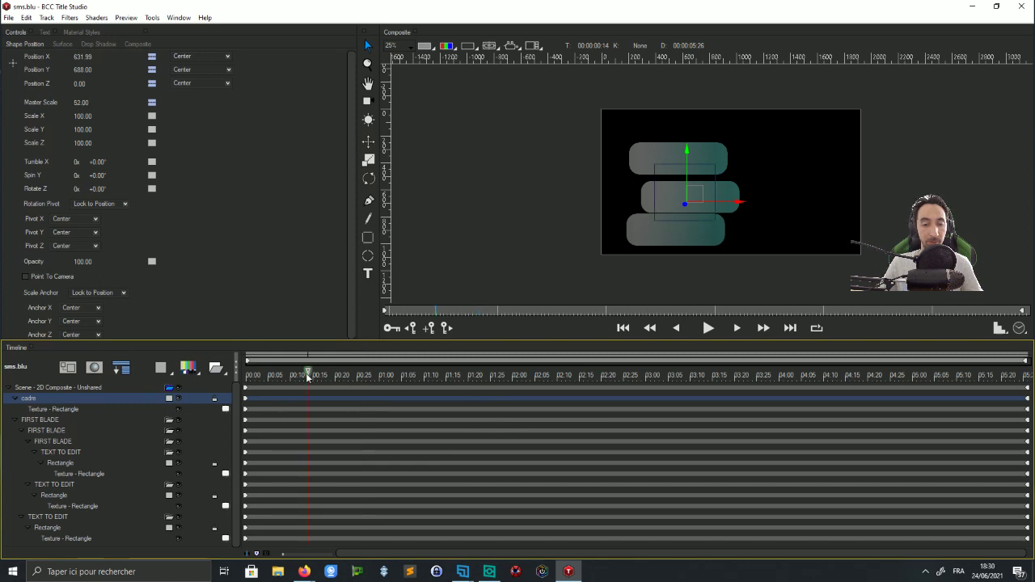
{"action": "key", "text": "ctrl+z"}
{"action": "key", "text": "ctrl+z"}
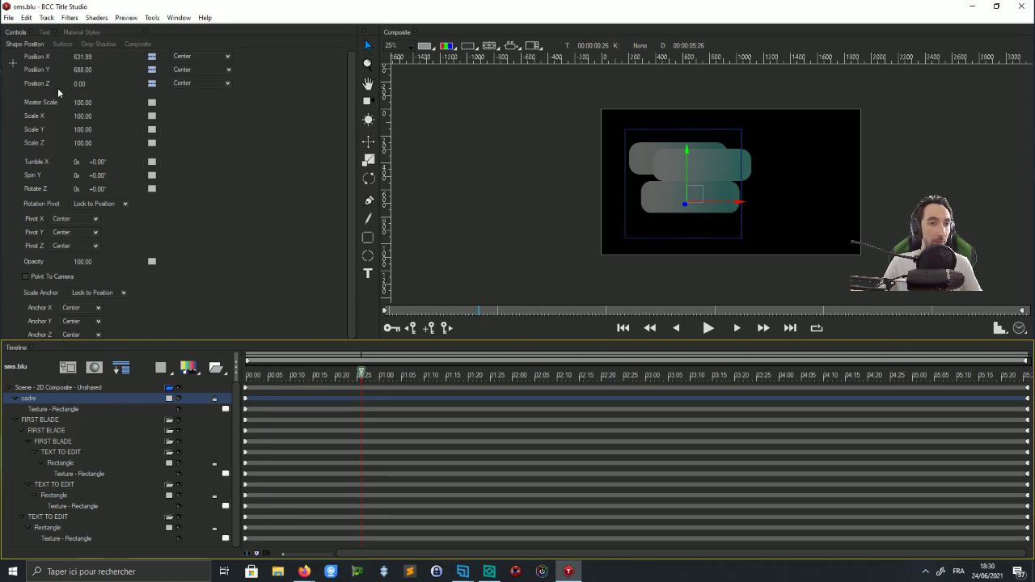
Set the cadre rectangle's Bottom to 83 and move the cadre track to about X 624, Y 604
{"action": "left_click", "coordinate": [34, 47]}
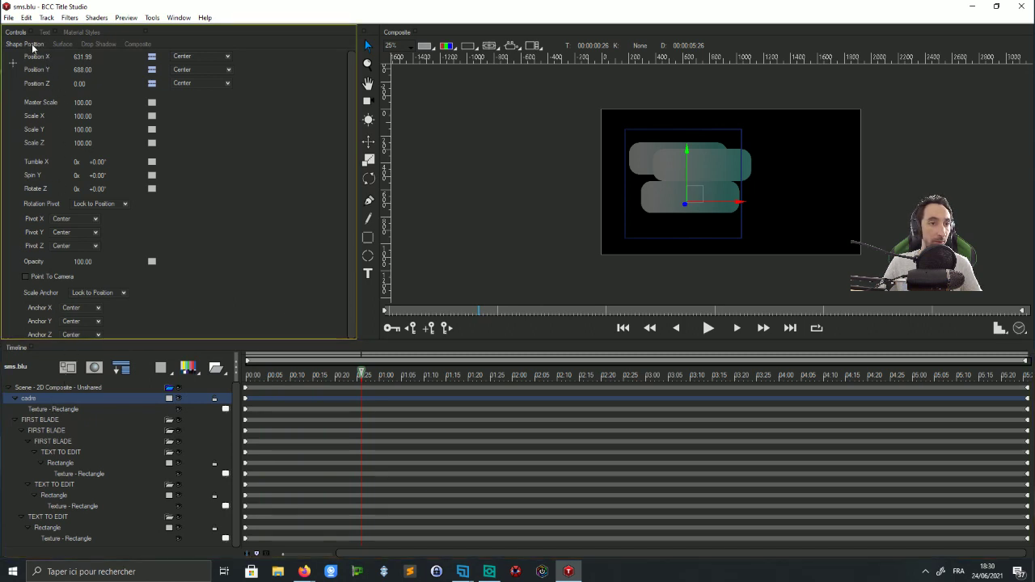
{"action": "left_click", "coordinate": [54, 409]}
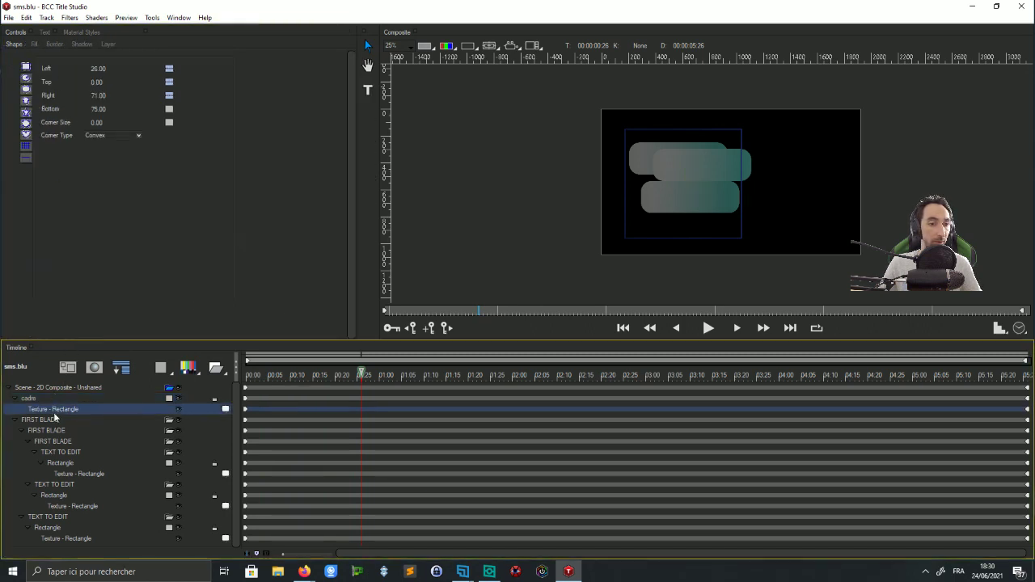
{"action": "left_click", "coordinate": [93, 83]}
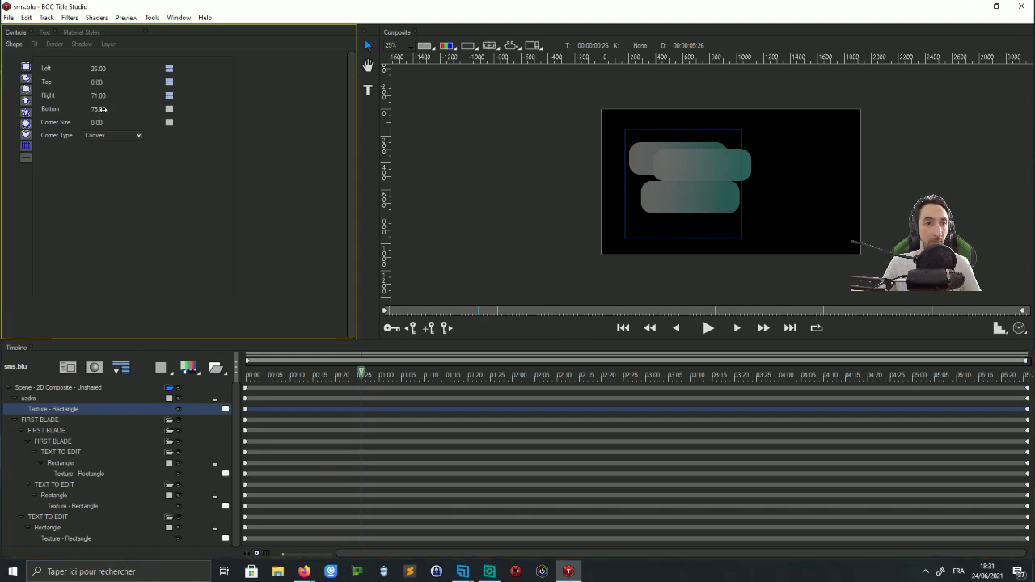
{"action": "left_click_drag", "start_coordinate": [104, 111], "coordinate": [107, 108]}
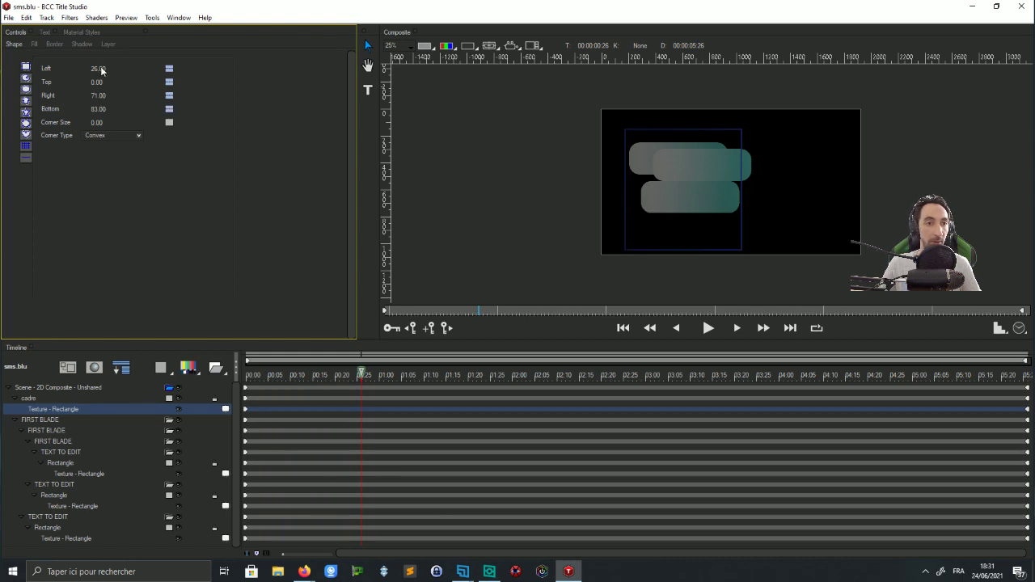
{"action": "left_click", "coordinate": [41, 399]}
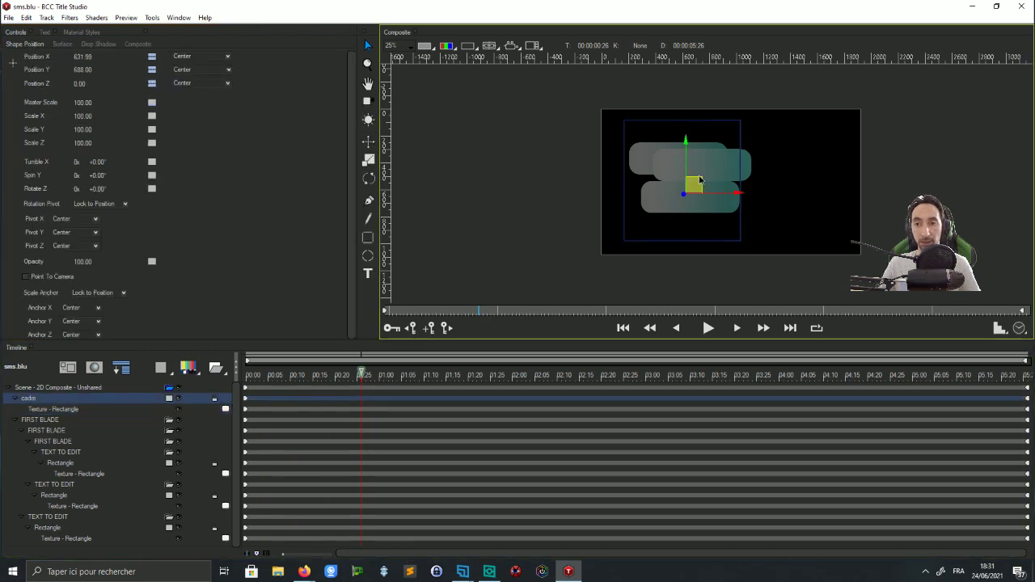
{"action": "mouse_move", "coordinate": [700, 180]}
{"action": "left_mouse_down"}
{"action": "mouse_move", "coordinate": [693, 171]}
{"action": "mouse_move", "coordinate": [692, 183]}
{"action": "left_mouse_up"}
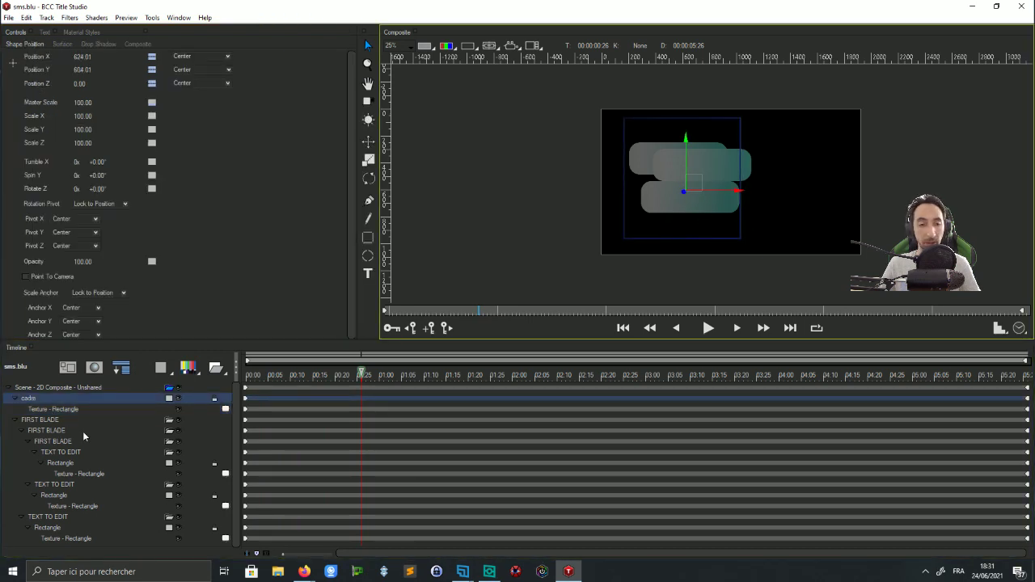
Move the outer FIRST BLADE group to about X 1024, Y 198 and the FIRST BLADE nested directly inside it to about X 1040, Y 1086
{"action": "left_click", "coordinate": [59, 421]}
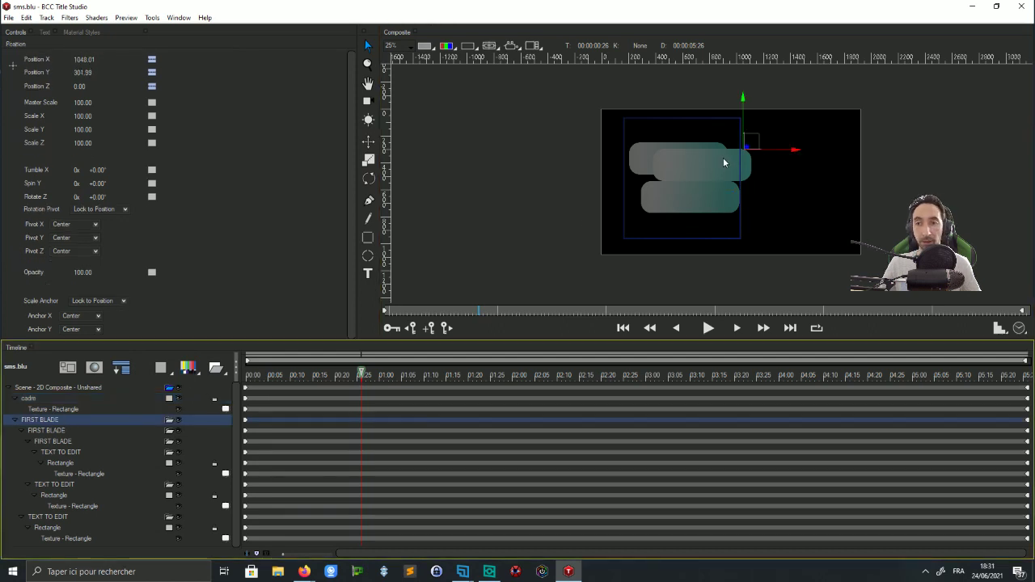
{"action": "left_click_drag", "start_coordinate": [748, 144], "coordinate": [746, 130]}
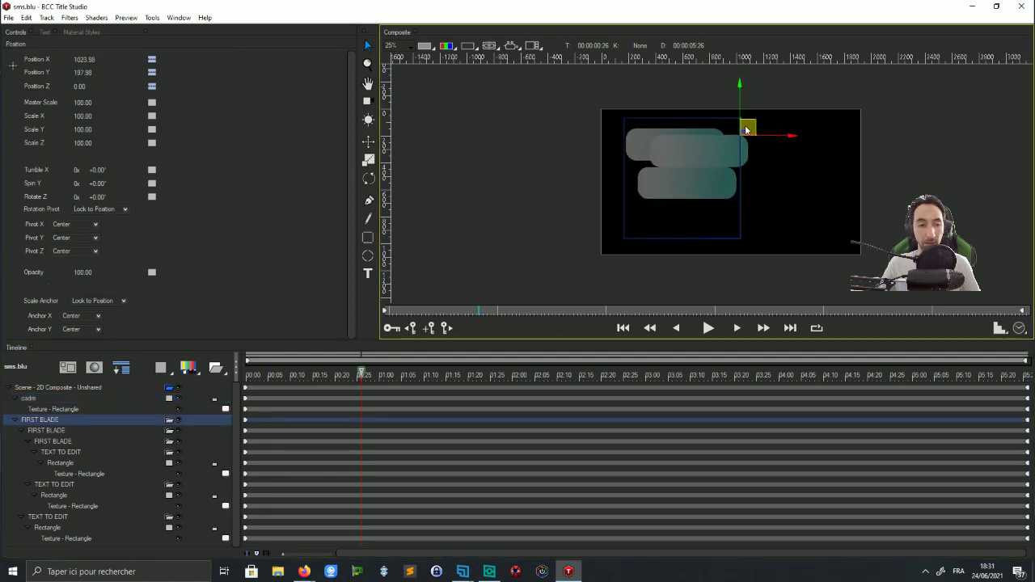
{"action": "left_click", "coordinate": [47, 433]}
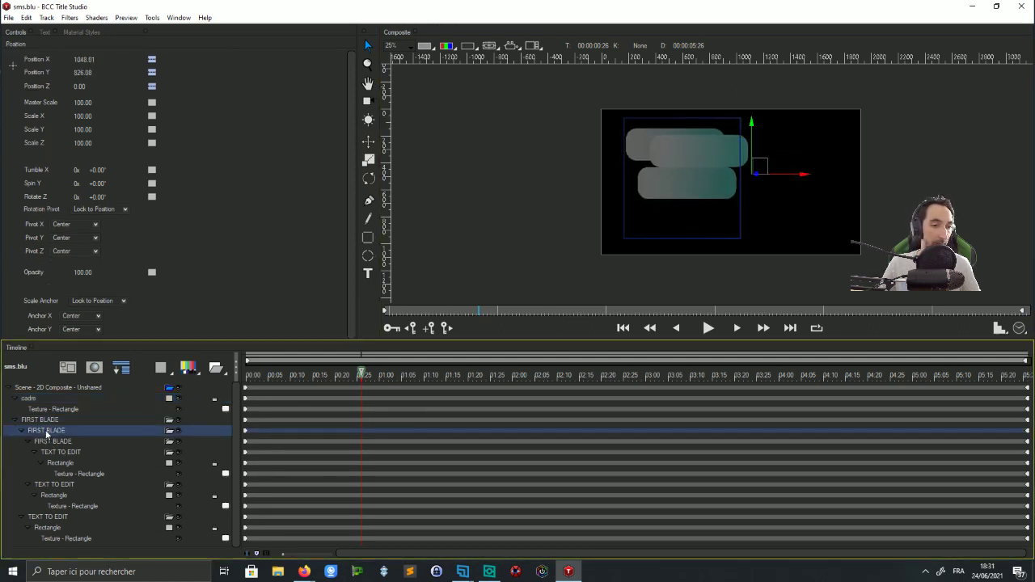
{"action": "left_click_drag", "start_coordinate": [758, 167], "coordinate": [759, 202]}
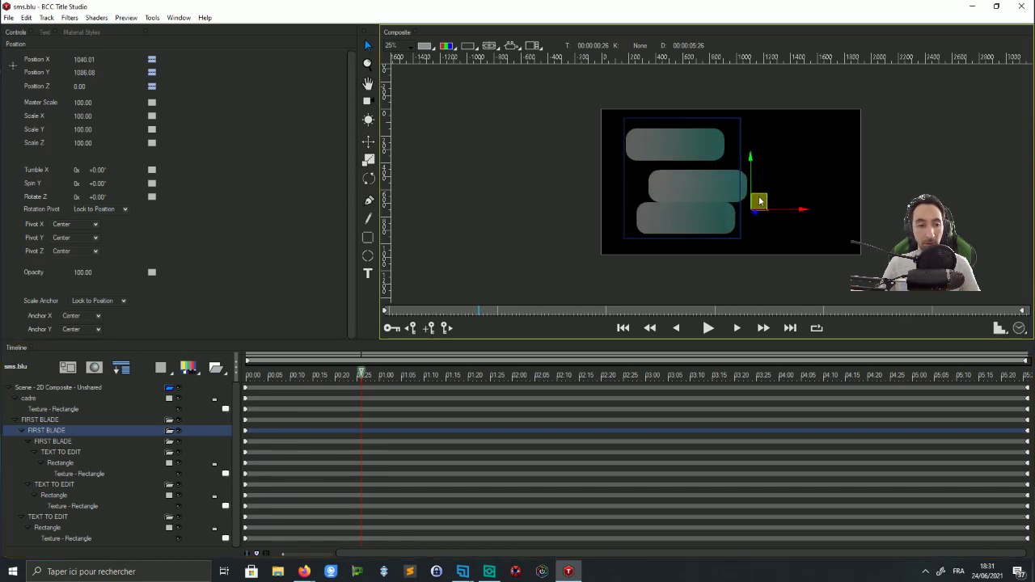
Pull the TEXT TO EDIT groups out of the nested FIRST BLADE groups so all three sit directly under the outer FIRST BLADE
{"action": "left_click", "coordinate": [63, 439]}
{"action": "left_click", "coordinate": [53, 434]}
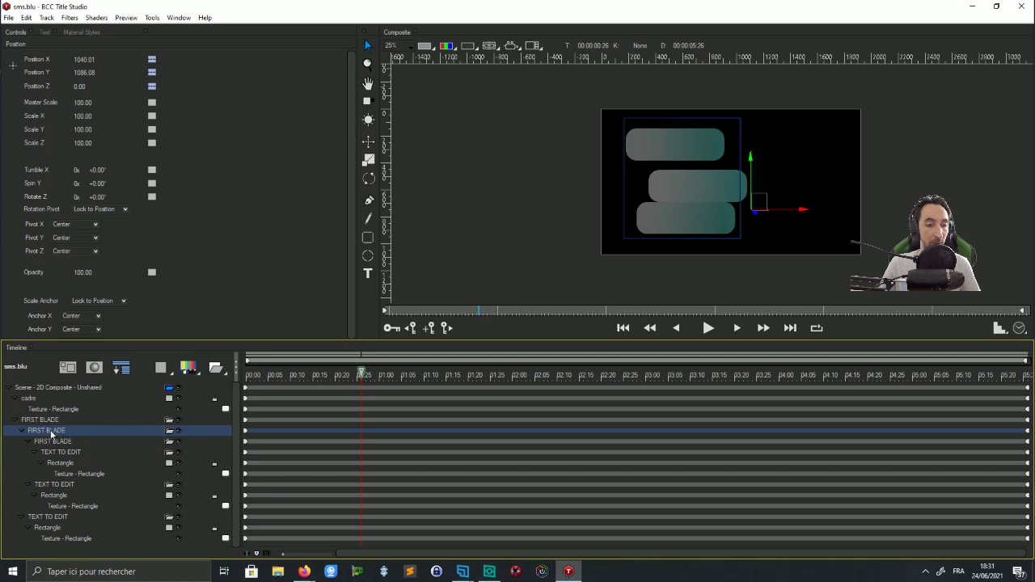
{"action": "left_click", "coordinate": [58, 441]}
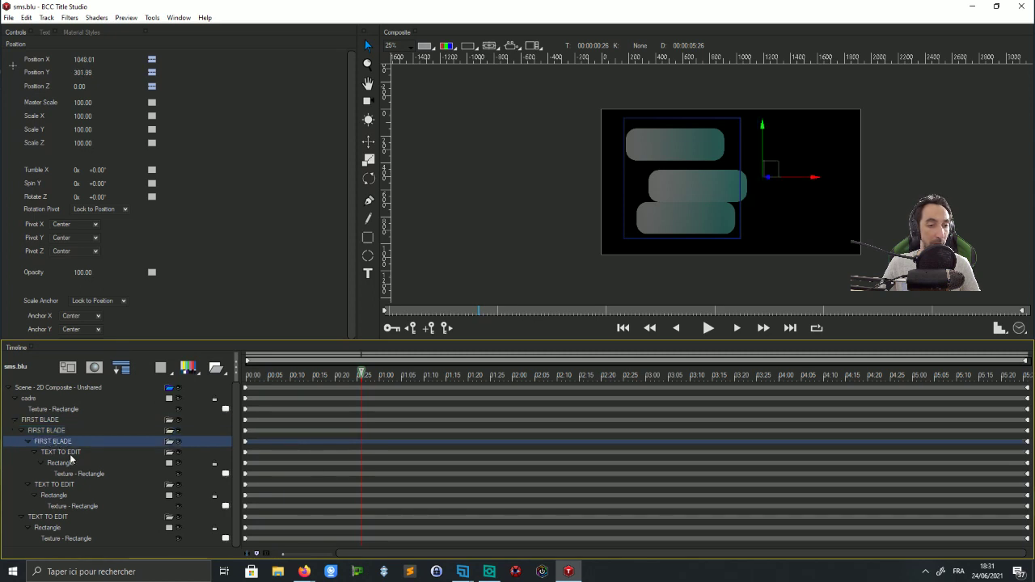
{"action": "left_click_drag", "start_coordinate": [71, 454], "coordinate": [38, 430]}
{"action": "left_click_drag", "start_coordinate": [53, 485], "coordinate": [59, 464]}
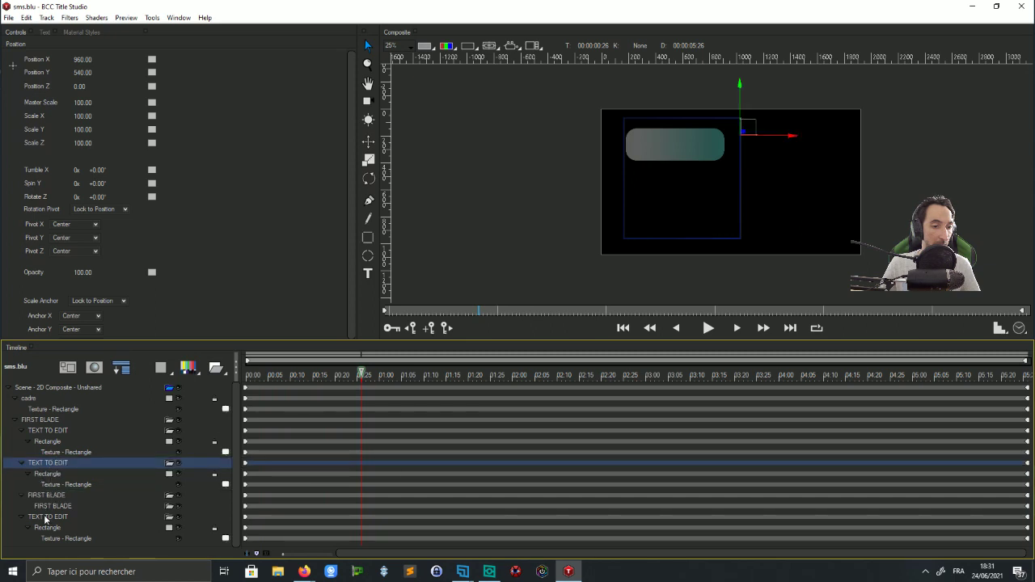
{"action": "left_click_drag", "start_coordinate": [46, 517], "coordinate": [47, 497]}
Delete the emptied nested FIRST BLADE groups from the end of the track list
{"action": "left_click", "coordinate": [46, 507]}
{"action": "left_click", "coordinate": [45, 529]}
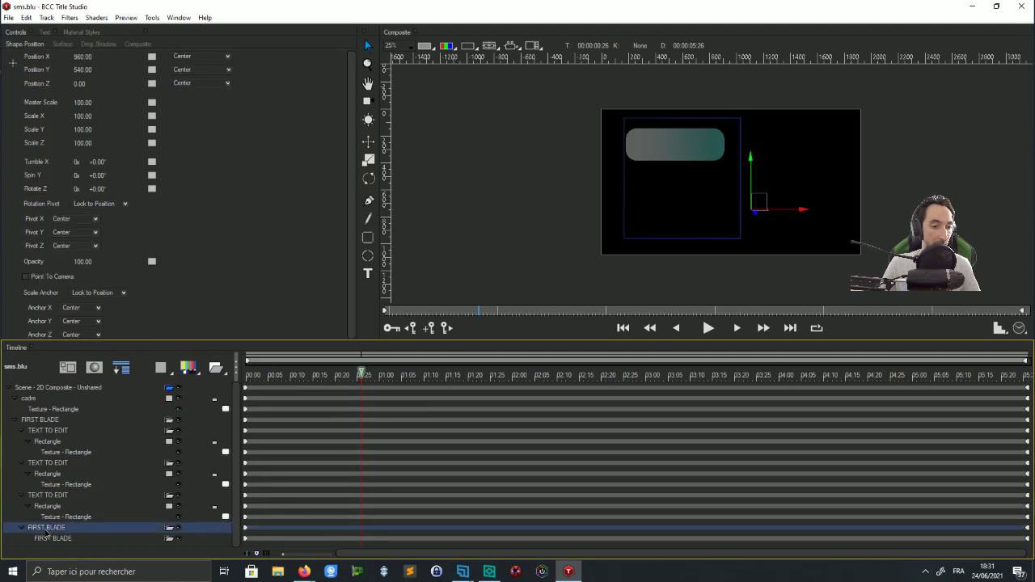
{"action": "key", "text": "Delete"}
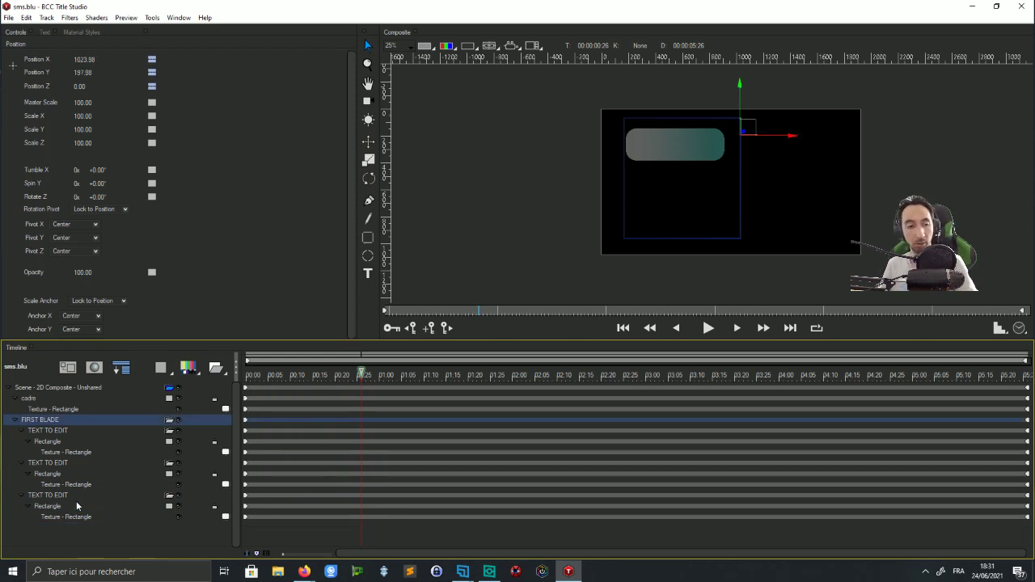
Rename the outer FIRST BLADE group as Blade
{"action": "double_click", "coordinate": [56, 420]}
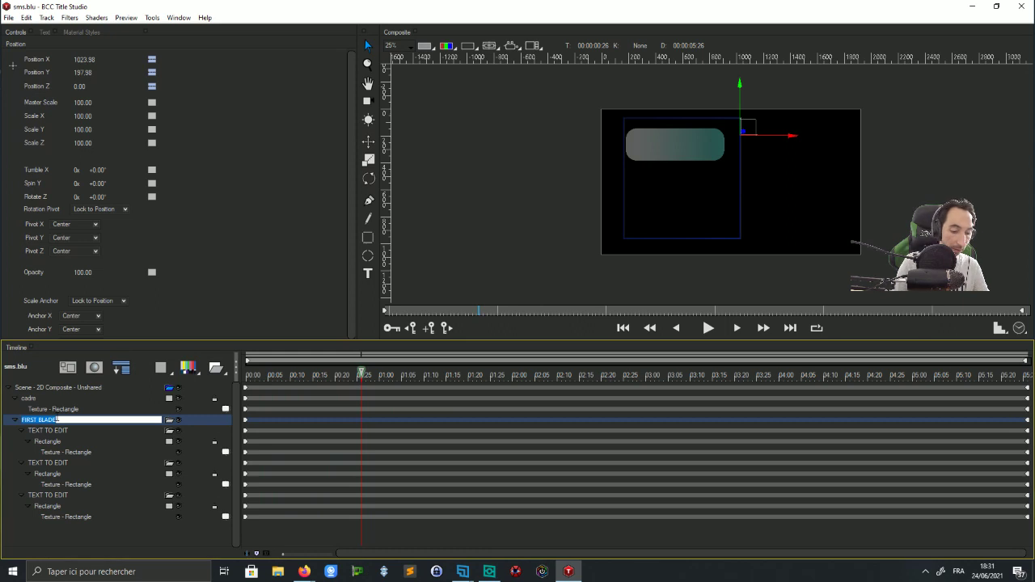
{"action": "type", "text": "blma"}
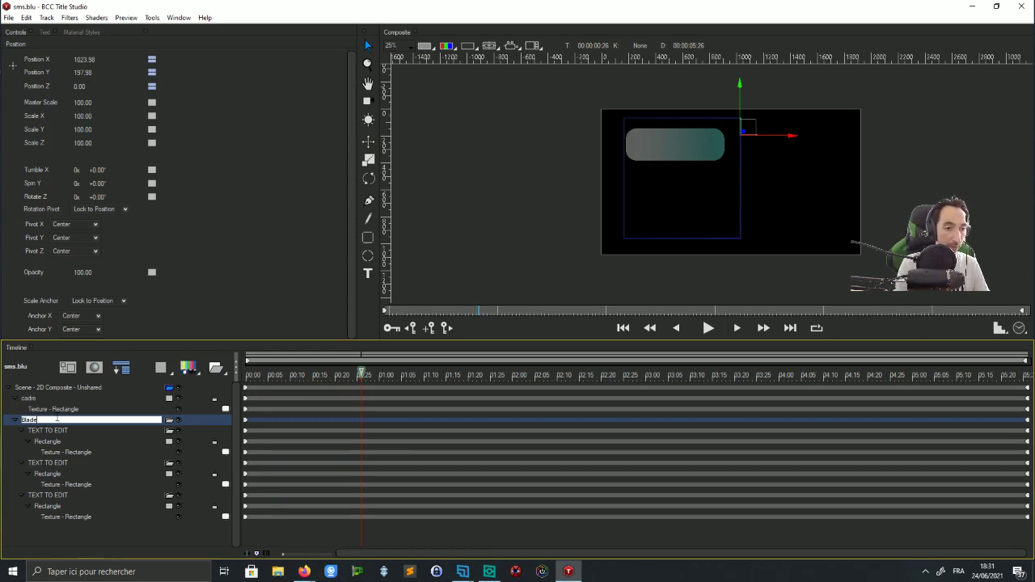
{"action": "key", "text": "Return"}
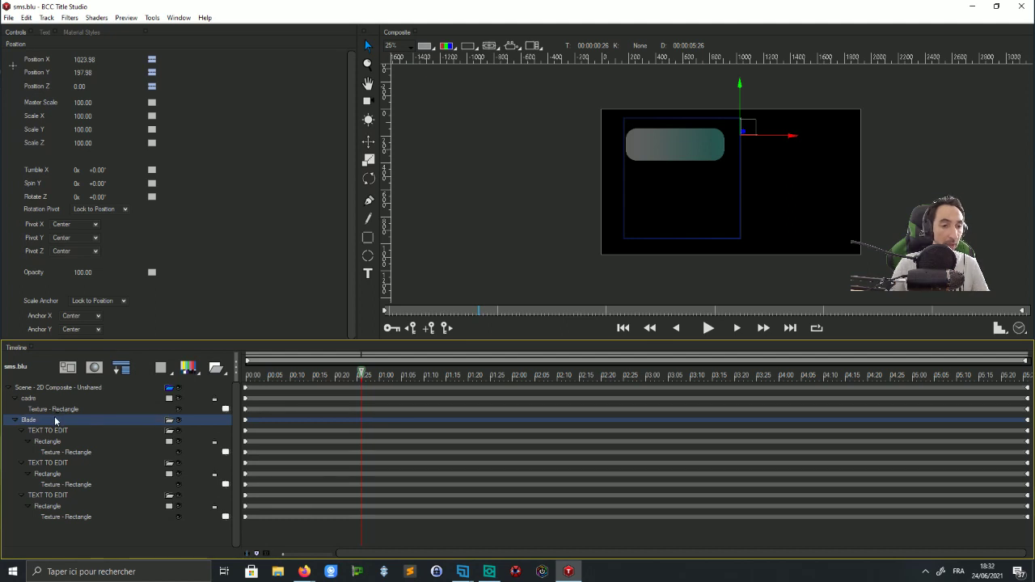
Rename the first TEXT TO EDIT group inside Blade as Blade 1
{"action": "left_click", "coordinate": [43, 431]}
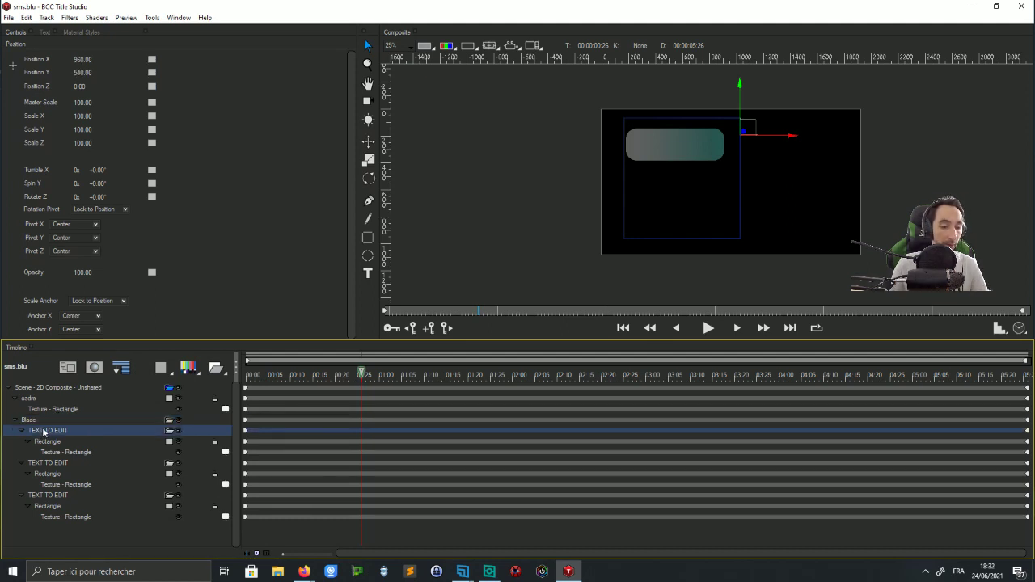
{"action": "double_click", "coordinate": [43, 431]}
{"action": "type", "text": "ba"}
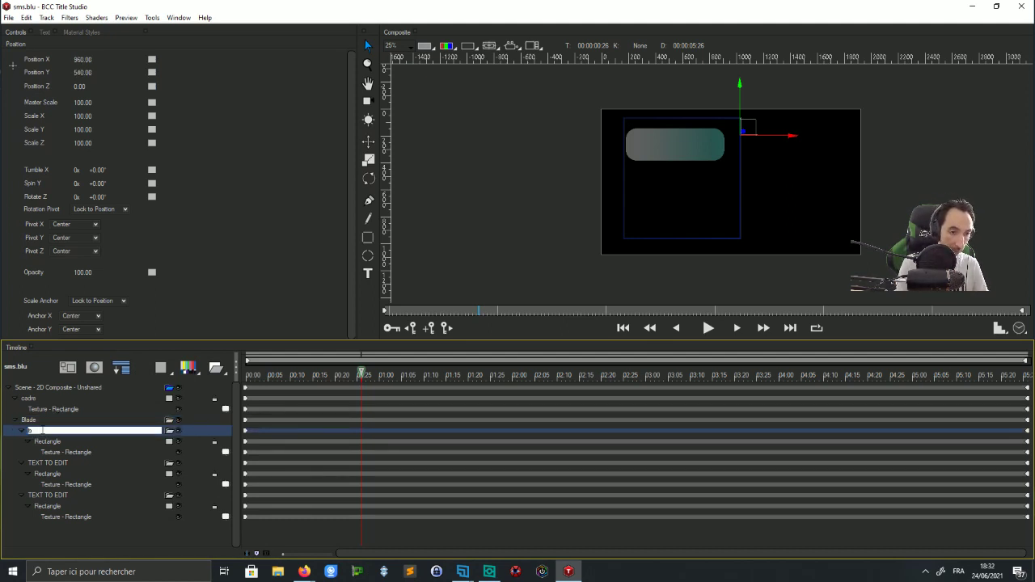
{"action": "type", "text": "ade"}
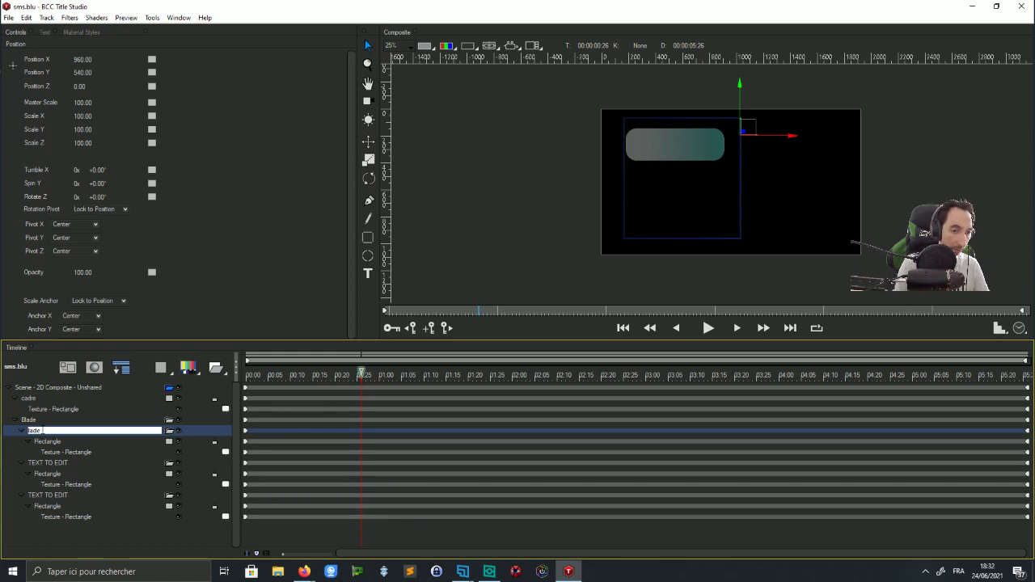
{"action": "key", "text": "BackSpace"}
{"action": "key", "text": "BackSpace"}
{"action": "key", "text": "BackSpace"}
{"action": "key", "text": "BackSpace"}
{"action": "type", "text": "lad"}
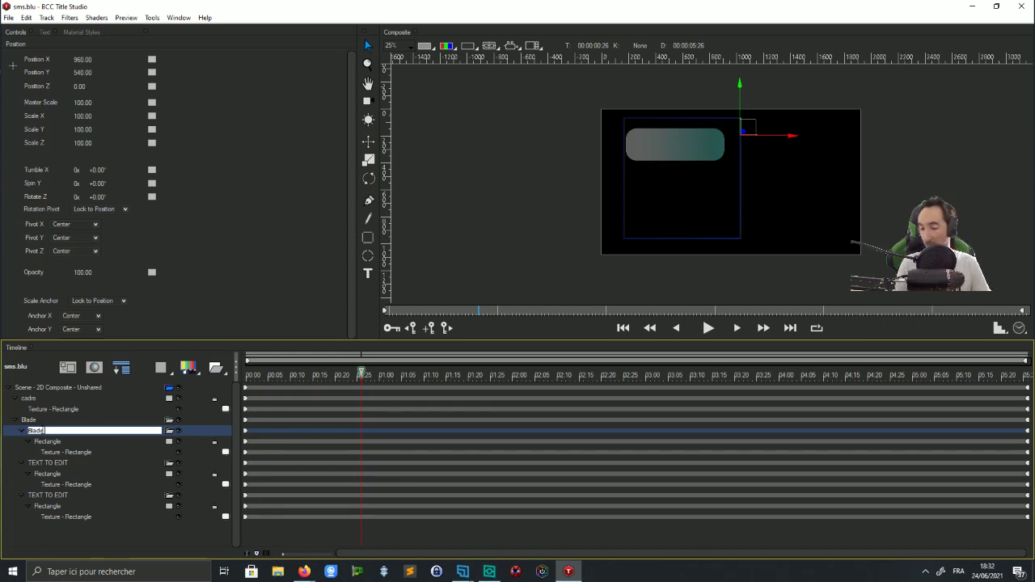
{"action": "key", "text": "Return"}
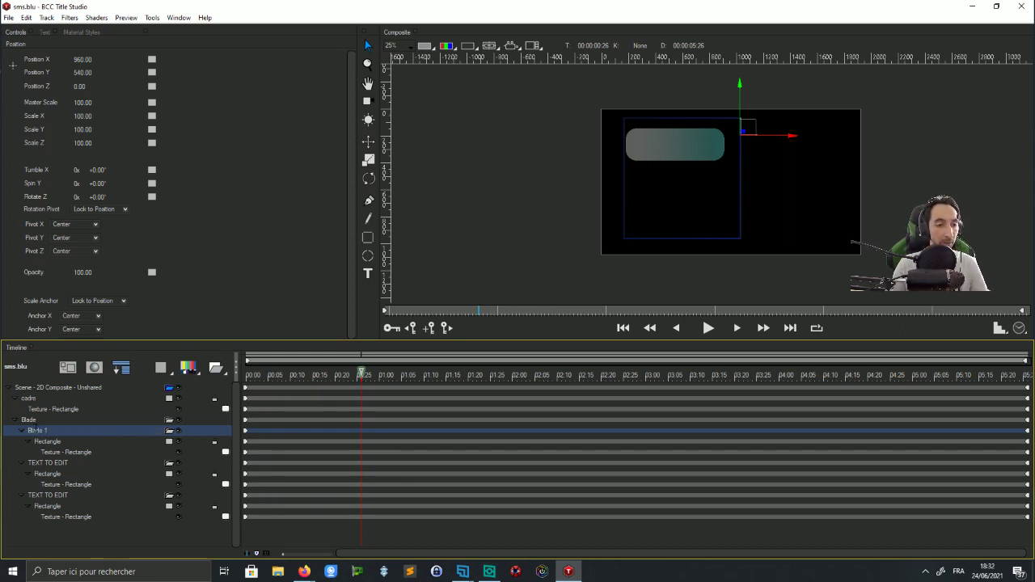
Rename the second bubble group, the upper remaining TEXT TO EDIT inside Blade, as Blade 2
{"action": "left_click", "coordinate": [60, 464]}
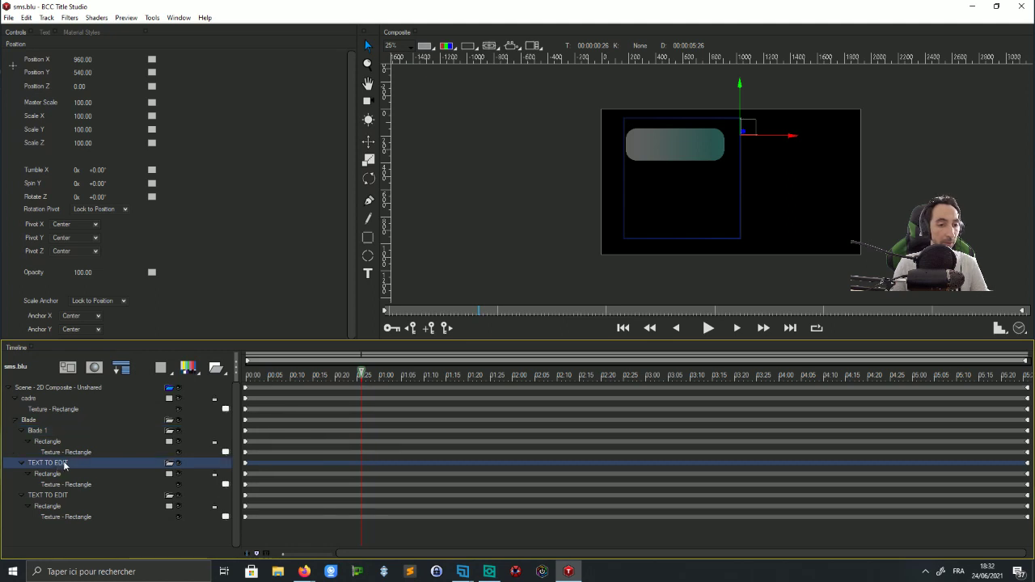
{"action": "double_click", "coordinate": [60, 464]}
{"action": "type", "text": "Blade"}
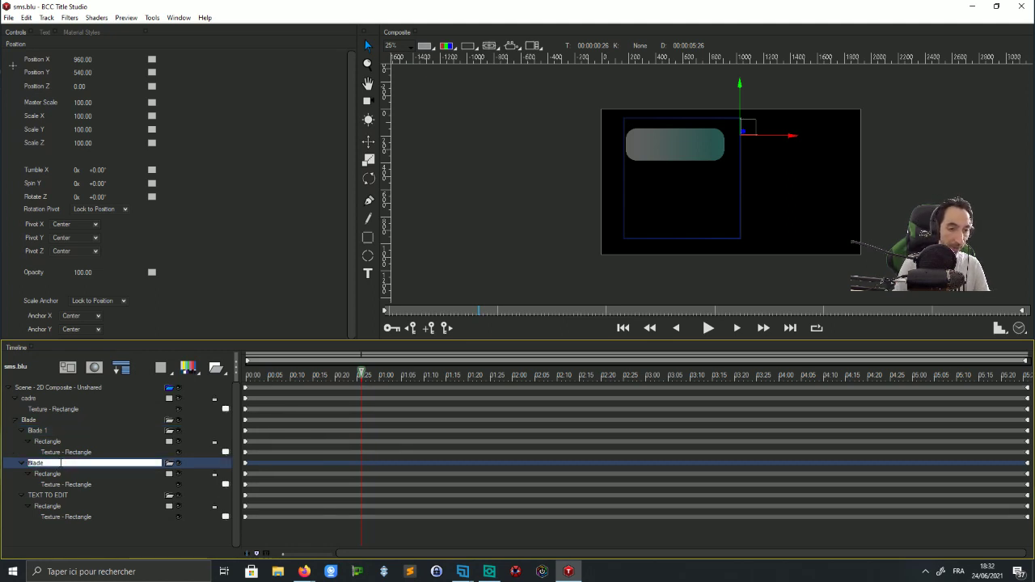
{"action": "type", "text": " 2"}
{"action": "key", "text": "Return"}
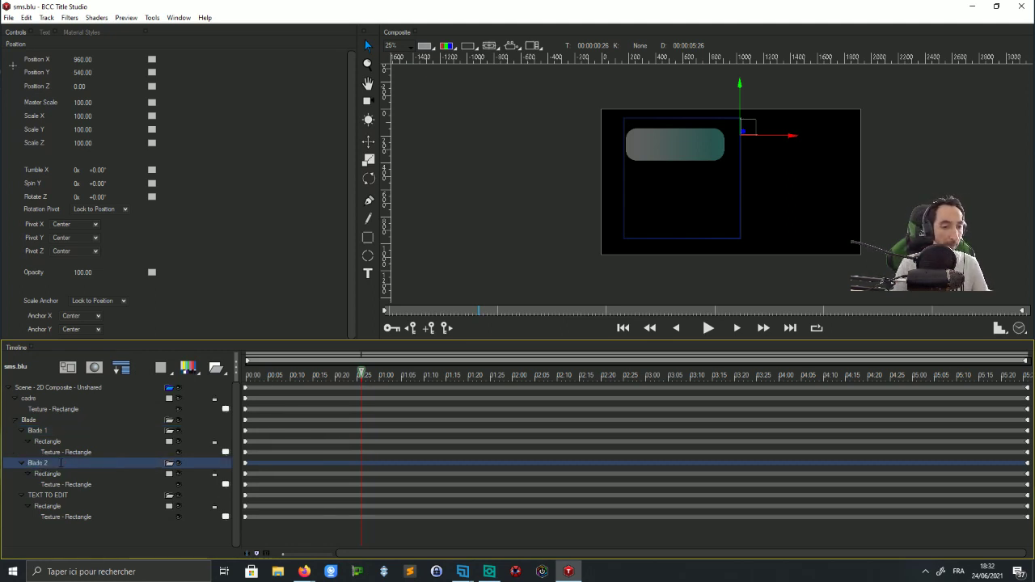
Rename the last TEXT TO EDIT group inside Blade as Blade 3
{"action": "left_click", "coordinate": [46, 496]}
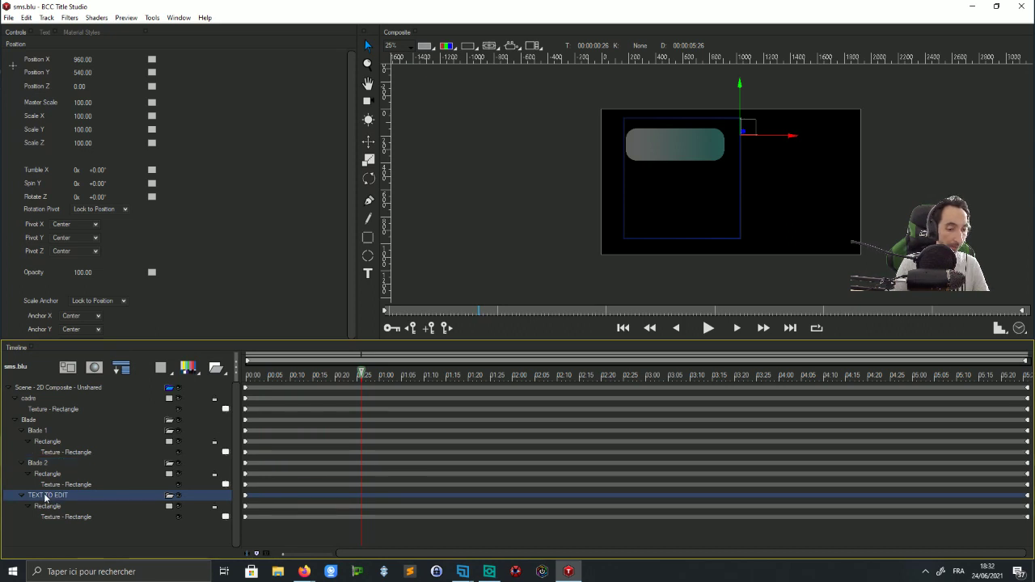
{"action": "double_click", "coordinate": [46, 497]}
{"action": "type", "text": "Blade 3"}
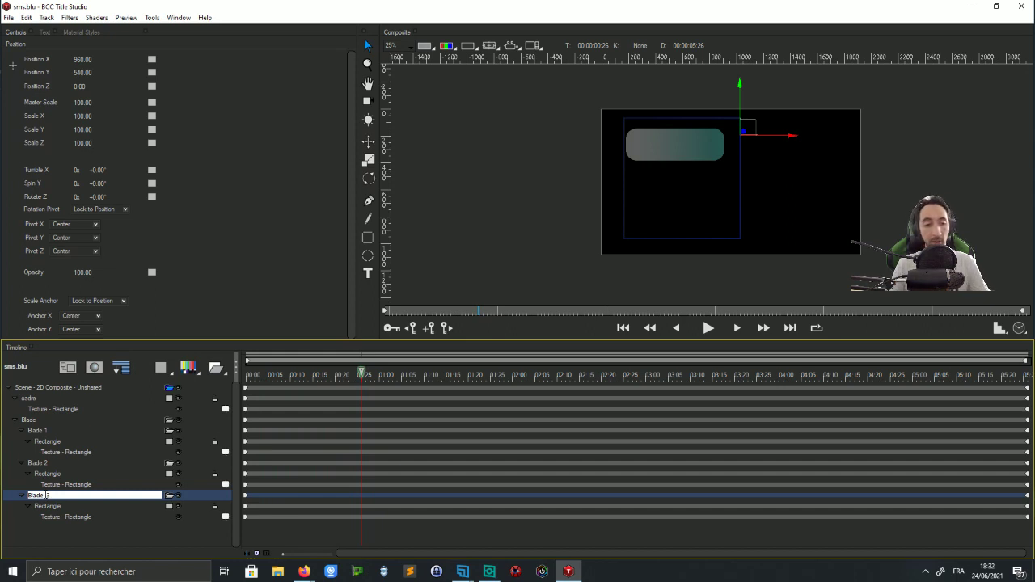
{"action": "key", "text": "Return"}
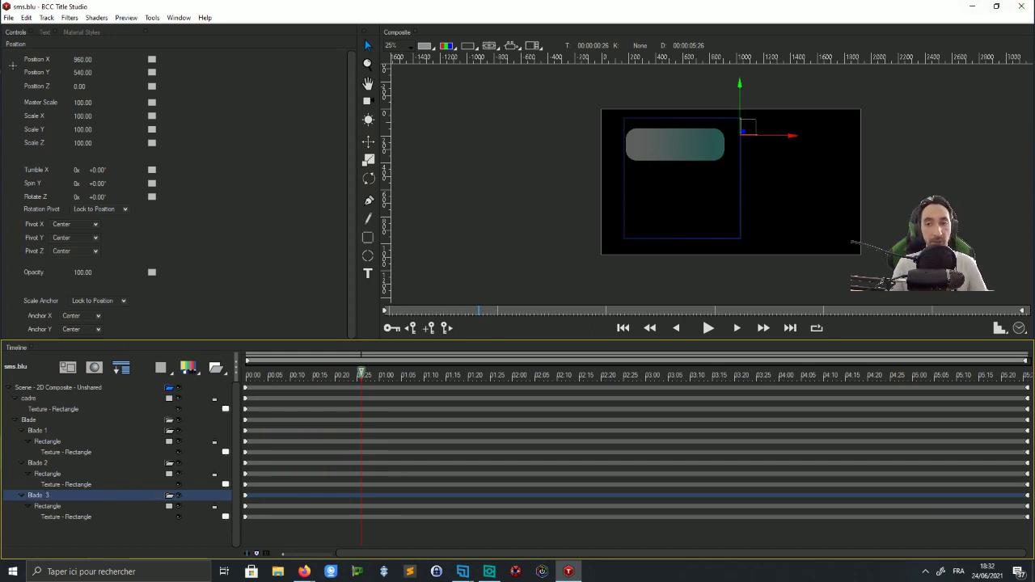
Move the Blade 1 group down inside the frame to about X 1008, Y 896
{"action": "left_click", "coordinate": [33, 430]}
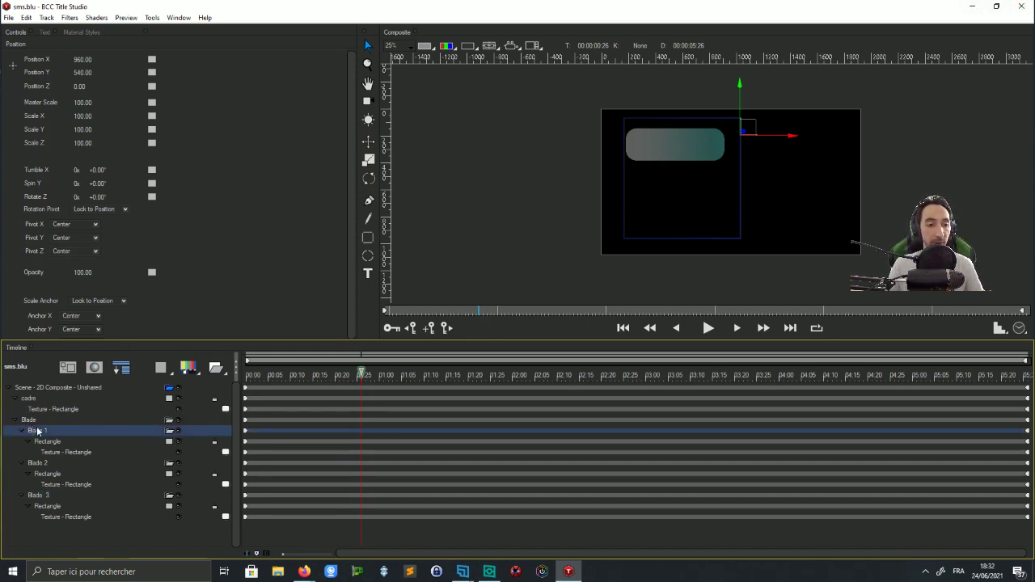
{"action": "left_click_drag", "start_coordinate": [755, 133], "coordinate": [752, 175]}
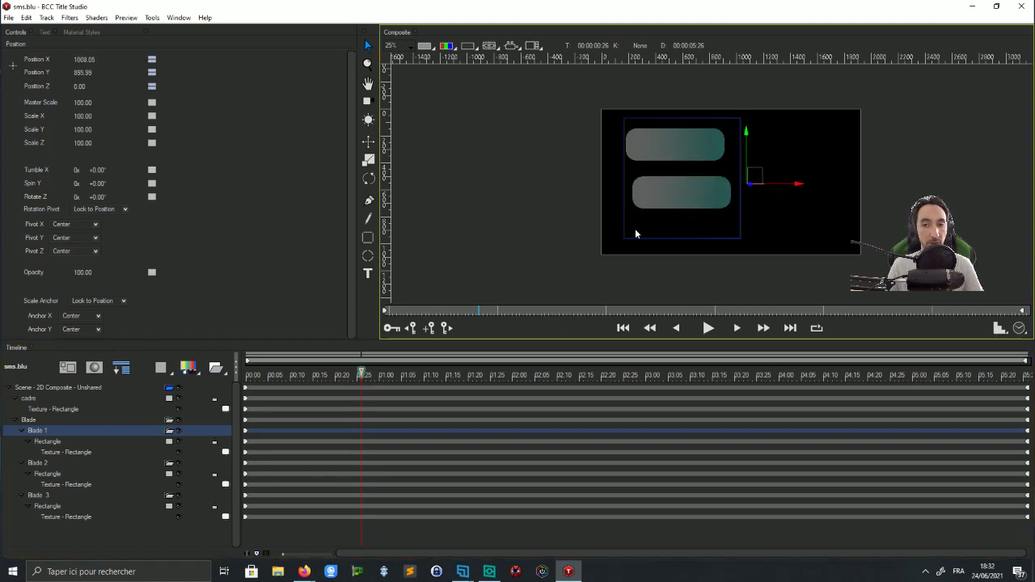
{"action": "left_click", "coordinate": [179, 430]}
{"action": "left_click", "coordinate": [178, 430]}
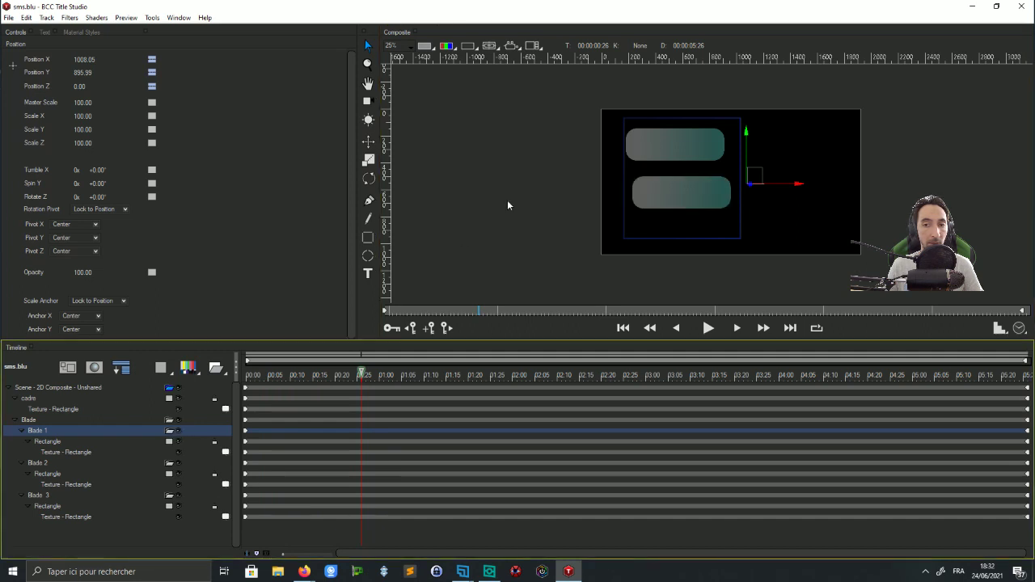
Move the Blade 2 group to about X 1120, Y 1140 and the Blade 3 group to about X 1552, Y 1060
{"action": "left_click", "coordinate": [38, 463]}
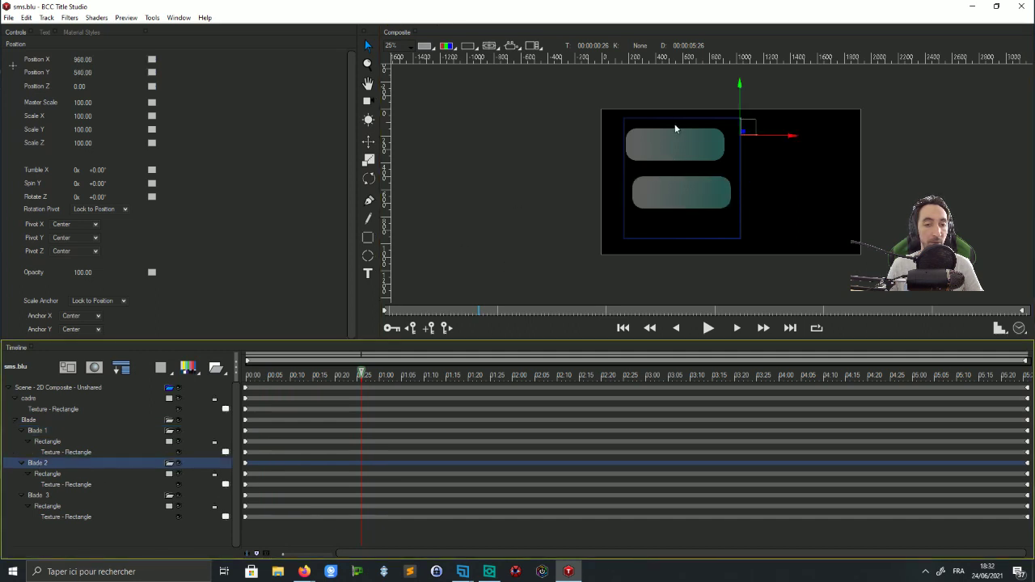
{"action": "left_click_drag", "start_coordinate": [750, 132], "coordinate": [771, 209]}
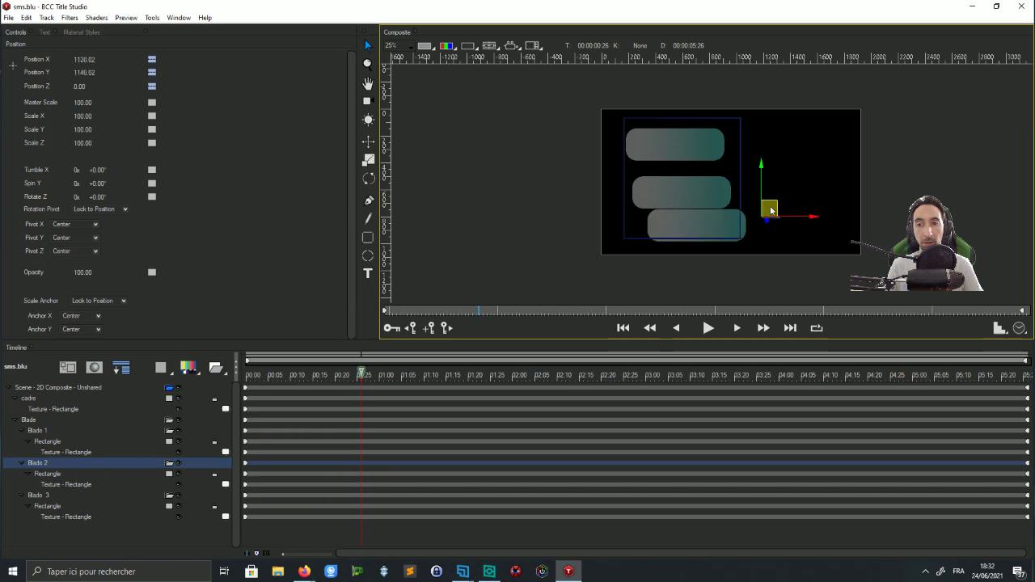
{"action": "left_click", "coordinate": [43, 496]}
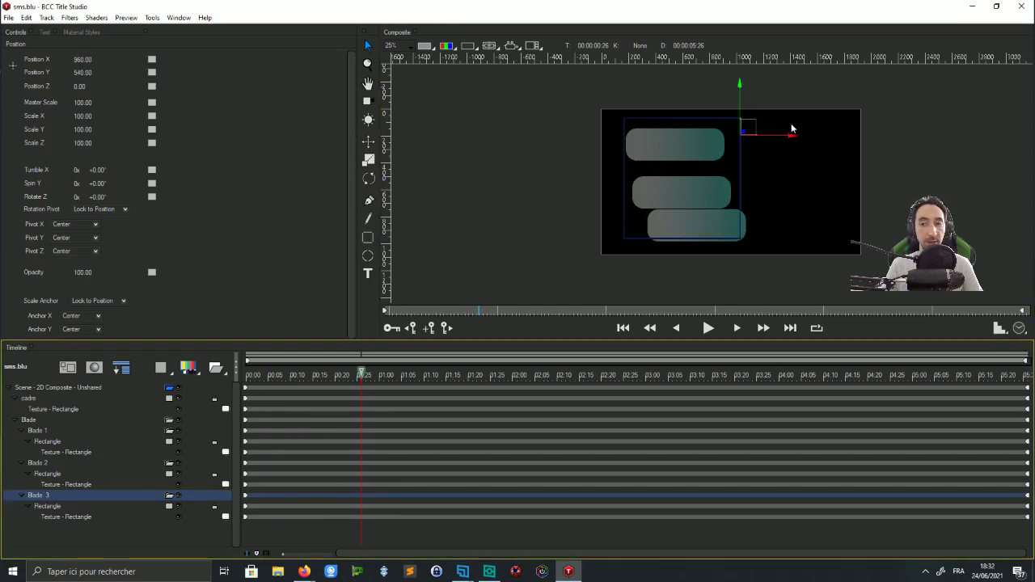
{"action": "left_click_drag", "start_coordinate": [762, 128], "coordinate": [827, 198]}
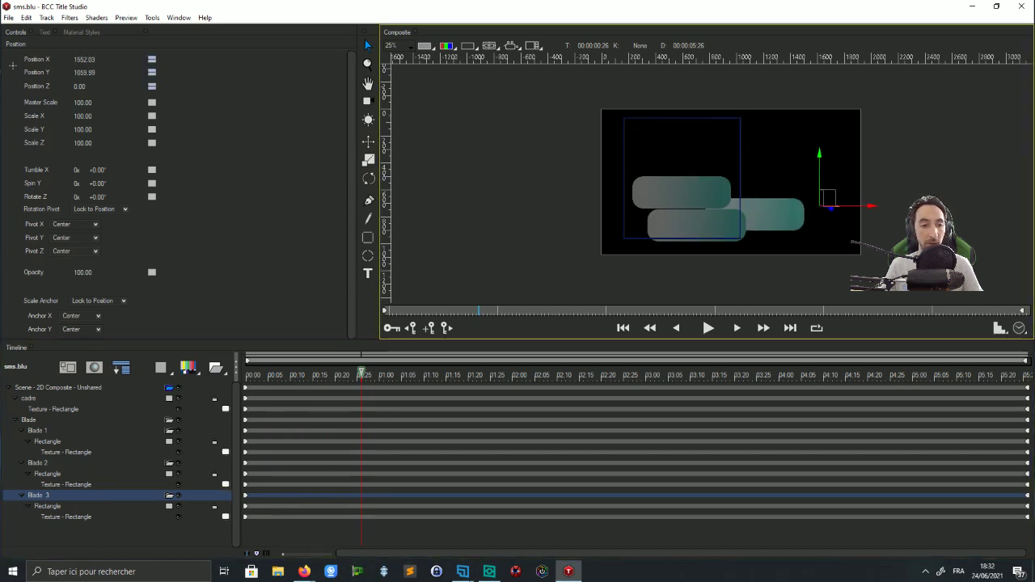
Move the rectangle inside Blade 1 up to the top of the cadre frame, at about X 928, Y 112
{"action": "left_click", "coordinate": [41, 463]}
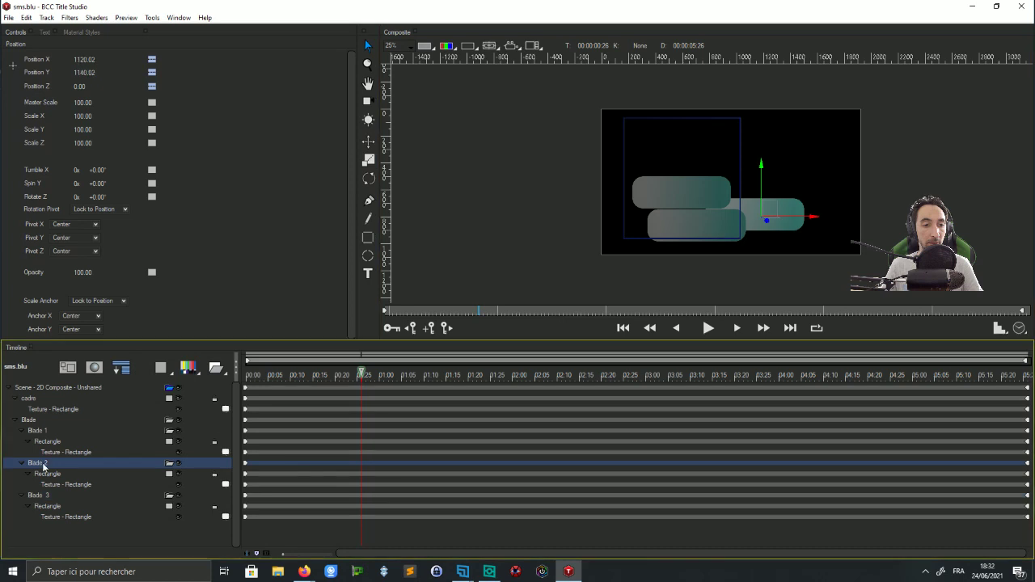
{"action": "left_click", "coordinate": [769, 209]}
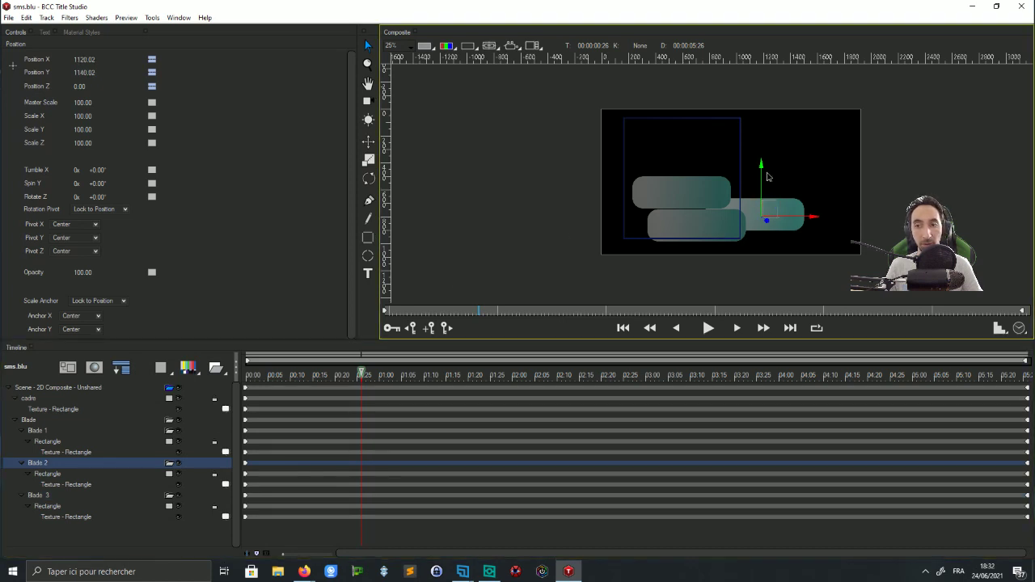
{"action": "left_click", "coordinate": [53, 450]}
{"action": "left_click", "coordinate": [49, 442]}
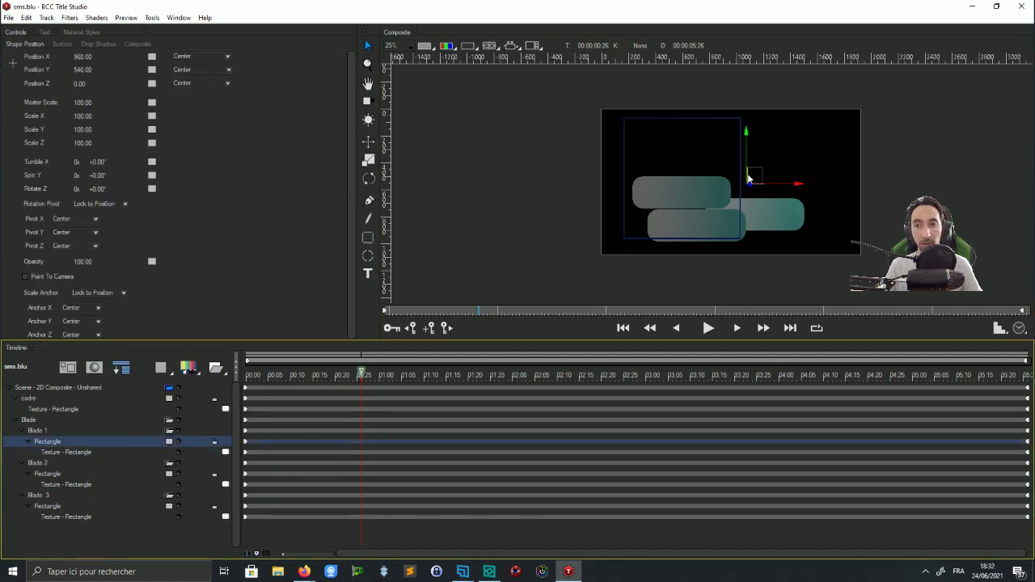
{"action": "left_click_drag", "start_coordinate": [752, 176], "coordinate": [747, 121]}
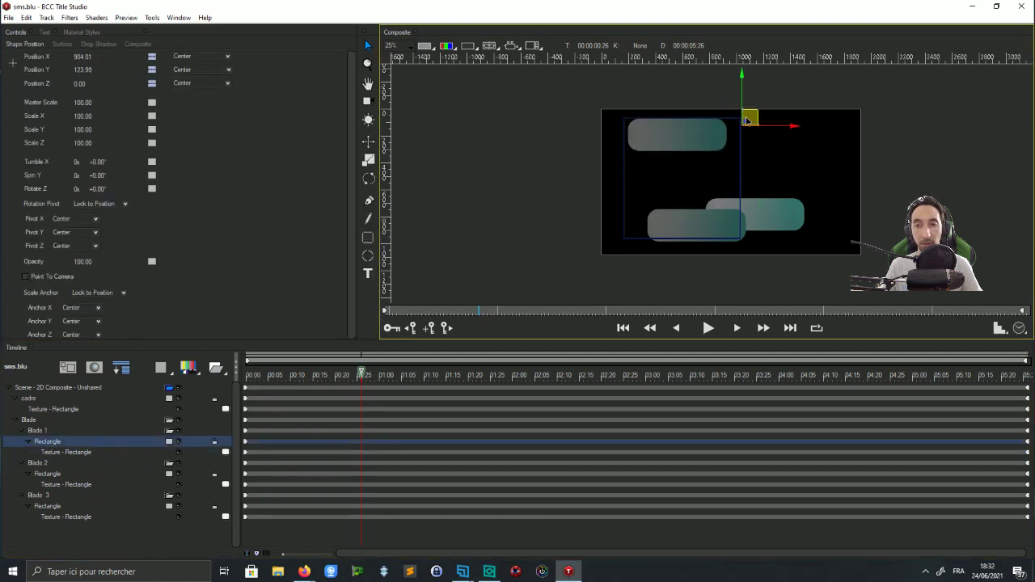
Examine which bubble and position handle belong to each Blade group and its rectangle in the composite
{"action": "left_click", "coordinate": [53, 474]}
{"action": "left_click", "coordinate": [764, 212]}
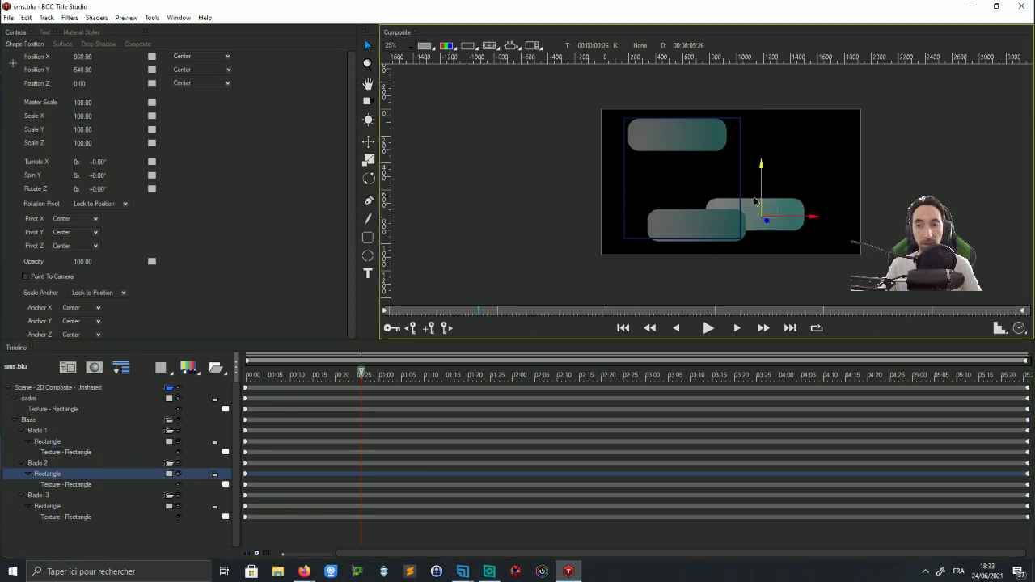
{"action": "left_click", "coordinate": [64, 485]}
{"action": "left_click", "coordinate": [38, 463]}
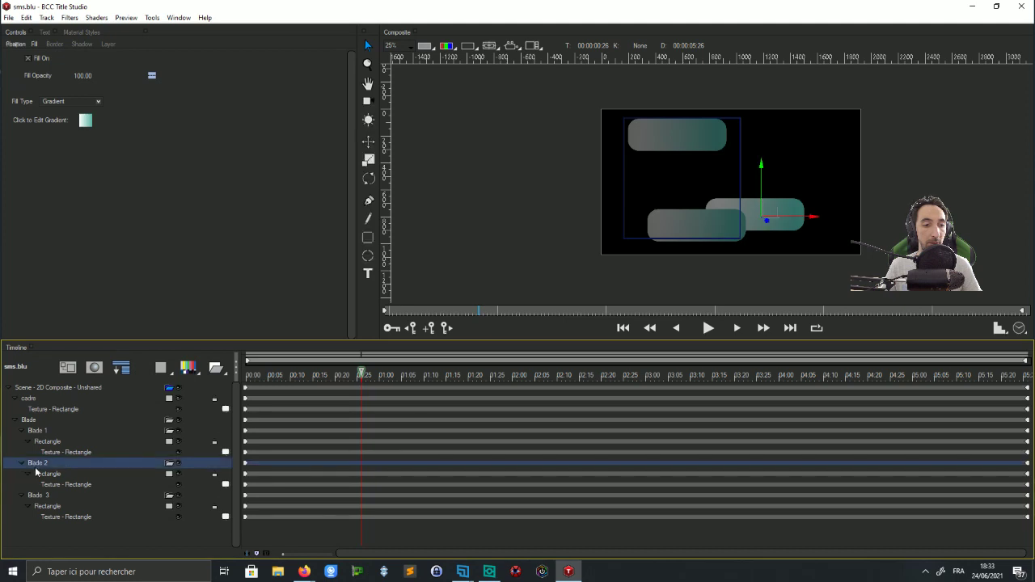
{"action": "left_click", "coordinate": [774, 213]}
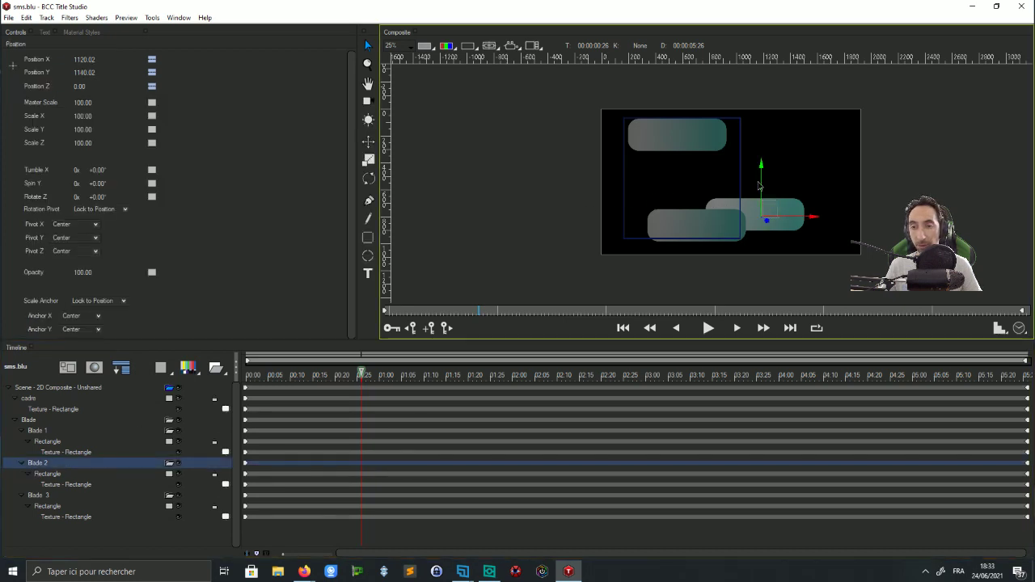
{"action": "left_click", "coordinate": [37, 495]}
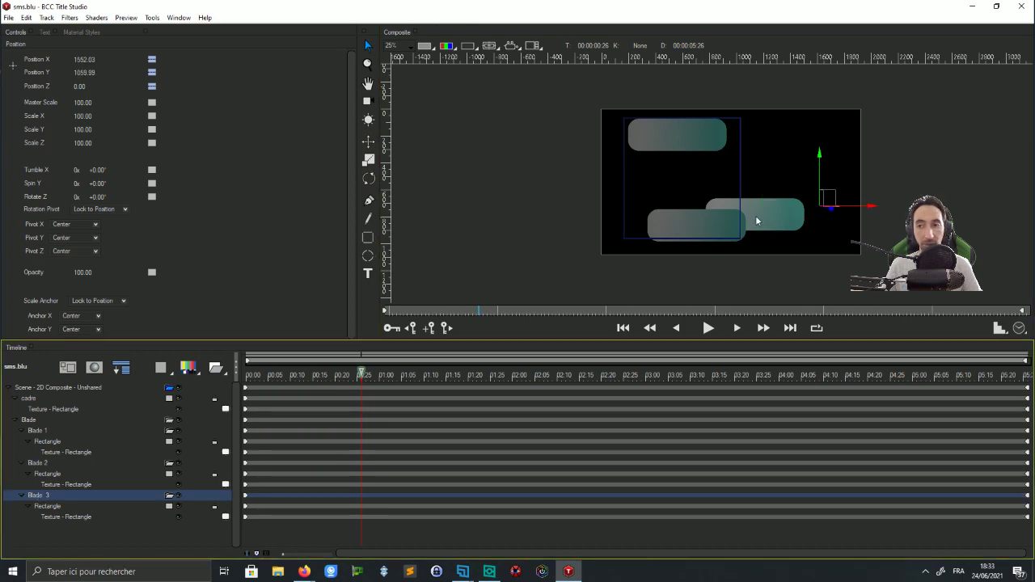
{"action": "left_click", "coordinate": [826, 198]}
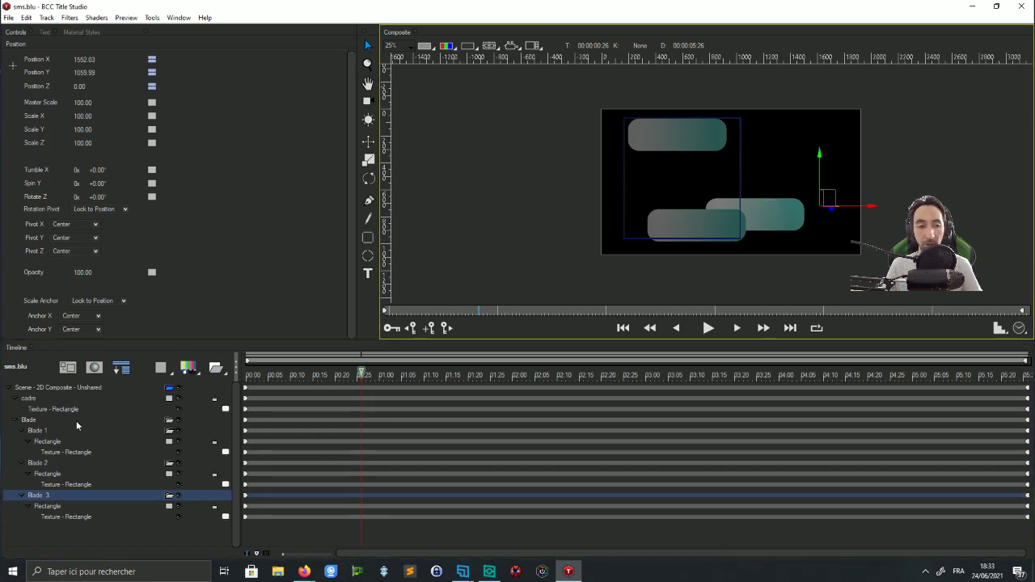
{"action": "scroll", "coordinate": [749, 225], "scroll_direction": "up", "scroll_amount": 1}
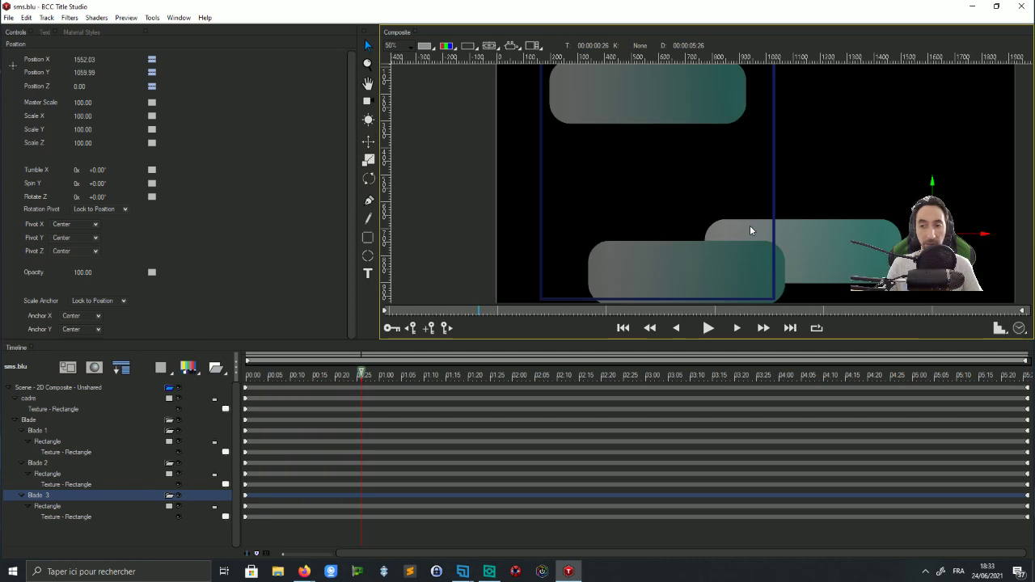
{"action": "left_click_drag", "start_coordinate": [889, 193], "coordinate": [830, 195]}
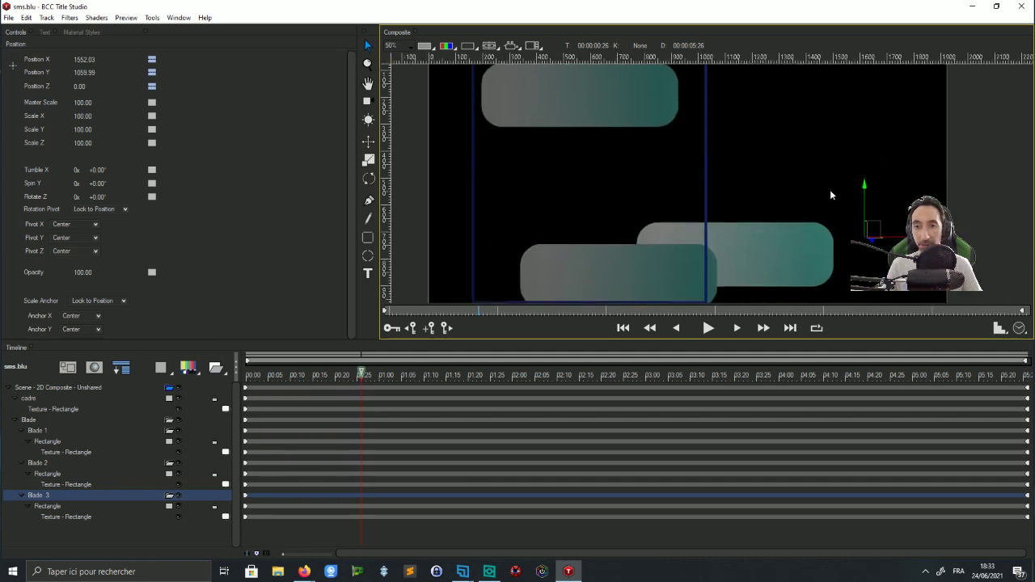
{"action": "left_click", "coordinate": [630, 98]}
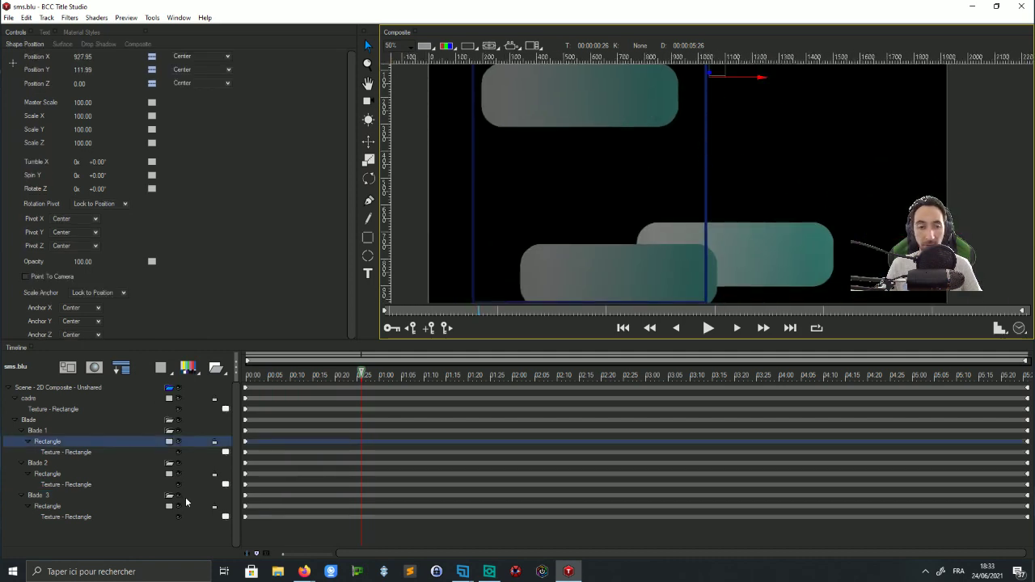
{"action": "left_click", "coordinate": [24, 420]}
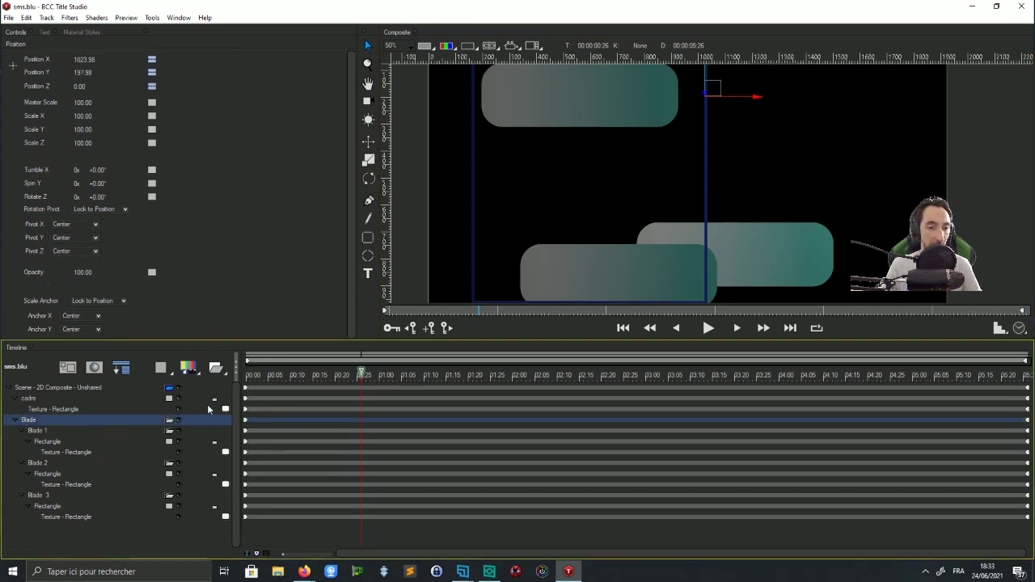
Pull the Blade 1, Blade 2 and Blade 3 groups out of the outer Blade group, in order directly below cadre
{"action": "left_click", "coordinate": [38, 431]}
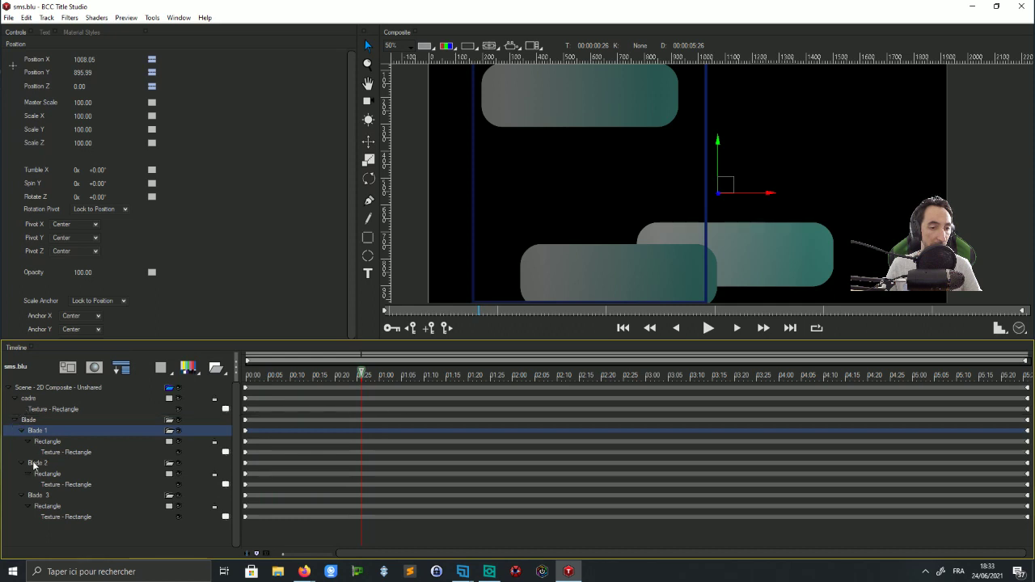
{"action": "left_click_drag", "start_coordinate": [36, 463], "coordinate": [21, 414]}
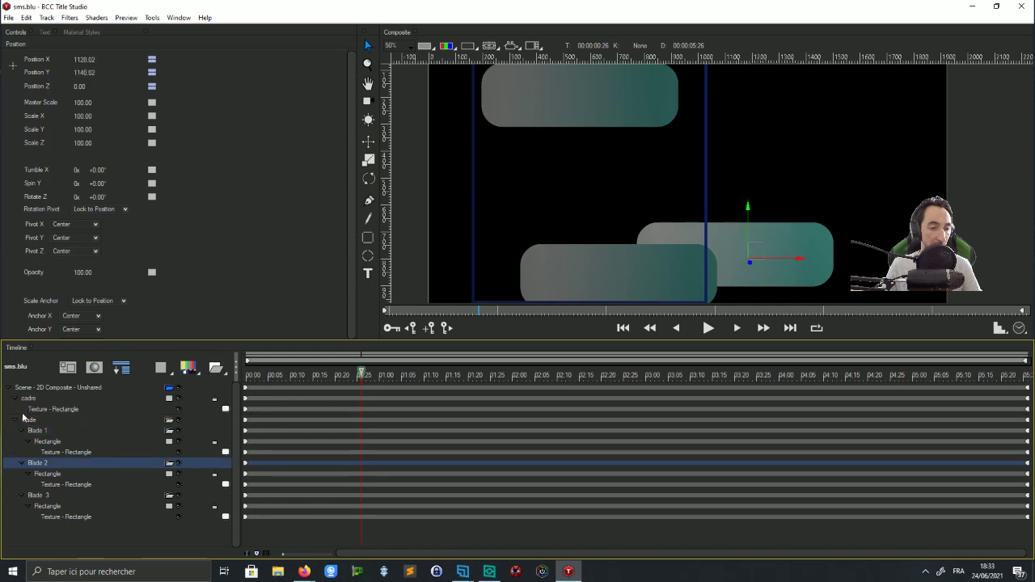
{"action": "left_click", "coordinate": [39, 432]}
{"action": "left_click_drag", "start_coordinate": [38, 433], "coordinate": [23, 416]}
{"action": "left_click_drag", "start_coordinate": [37, 466], "coordinate": [38, 452]}
{"action": "left_click_drag", "start_coordinate": [33, 497], "coordinate": [64, 501]}
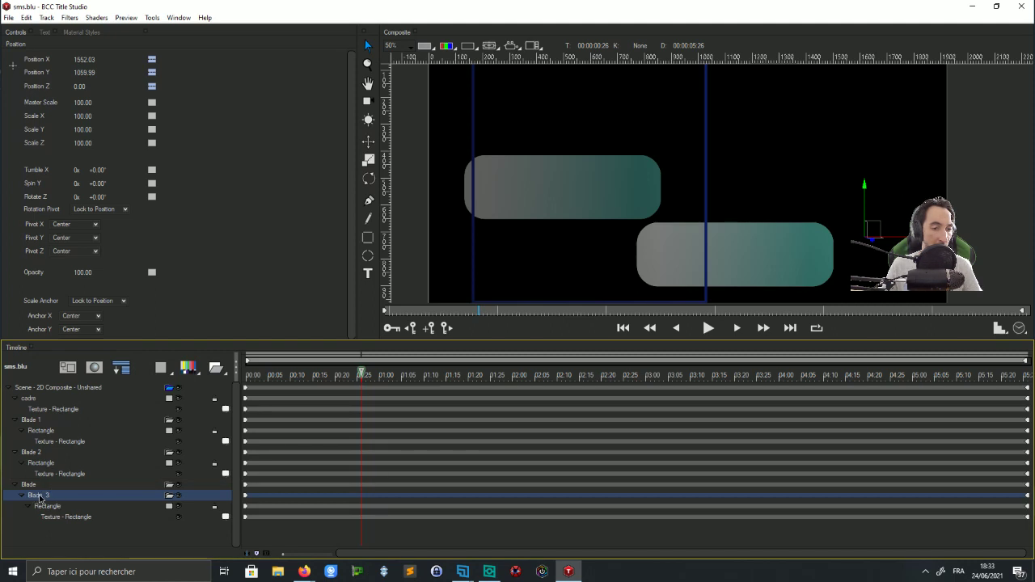
{"action": "left_click_drag", "start_coordinate": [39, 498], "coordinate": [38, 484]}
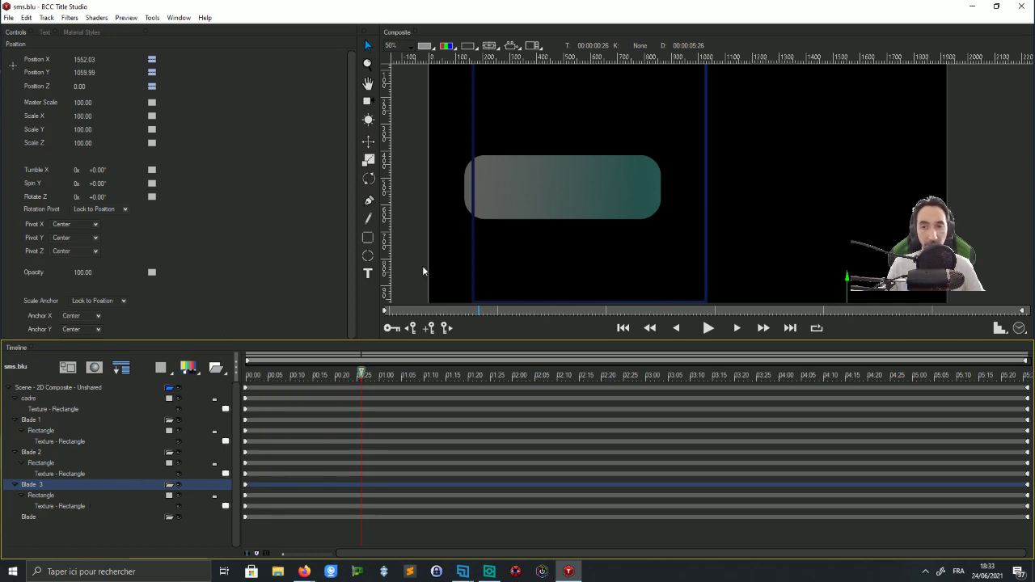
Examine the bubbles' placement across the whole composite and the rectangle and texture tracks of Blade 3
{"action": "scroll", "coordinate": [689, 199], "scroll_direction": "down", "scroll_amount": 1}
{"action": "scroll", "coordinate": [714, 214], "scroll_direction": "up", "scroll_amount": 1}
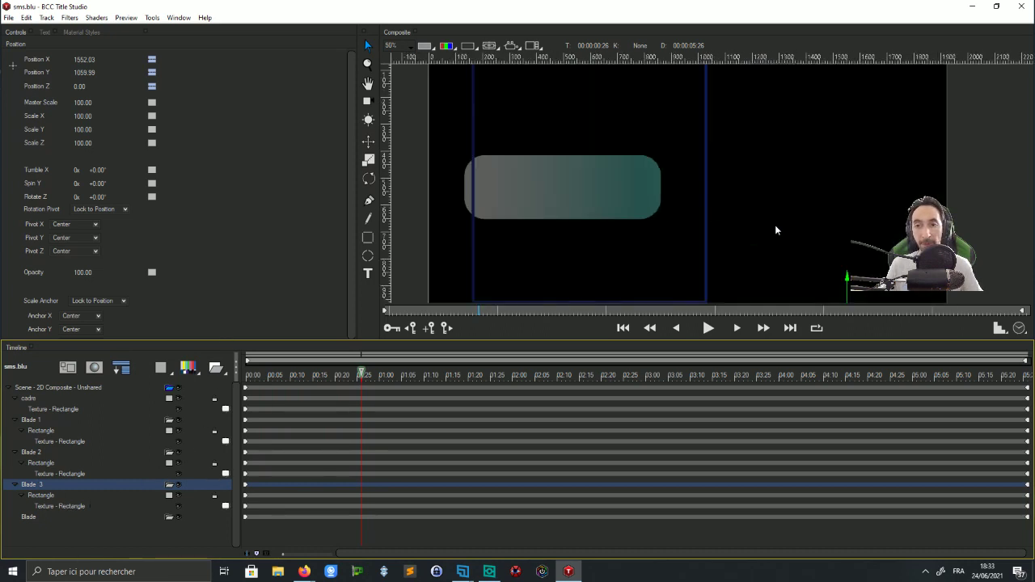
{"action": "scroll", "coordinate": [775, 225], "scroll_direction": "down", "scroll_amount": 1}
{"action": "left_click_drag", "start_coordinate": [787, 249], "coordinate": [787, 194]}
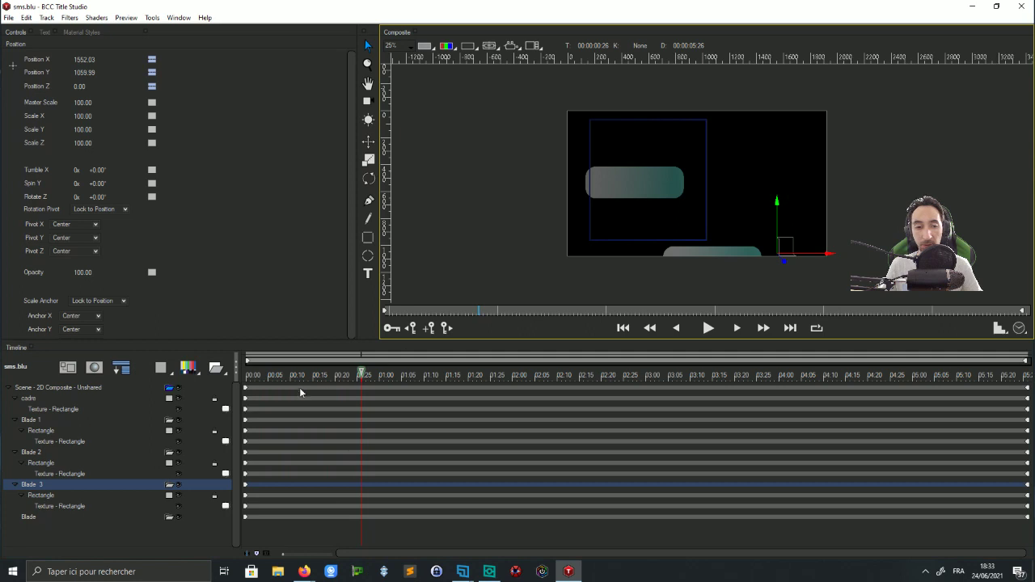
{"action": "left_click", "coordinate": [26, 497]}
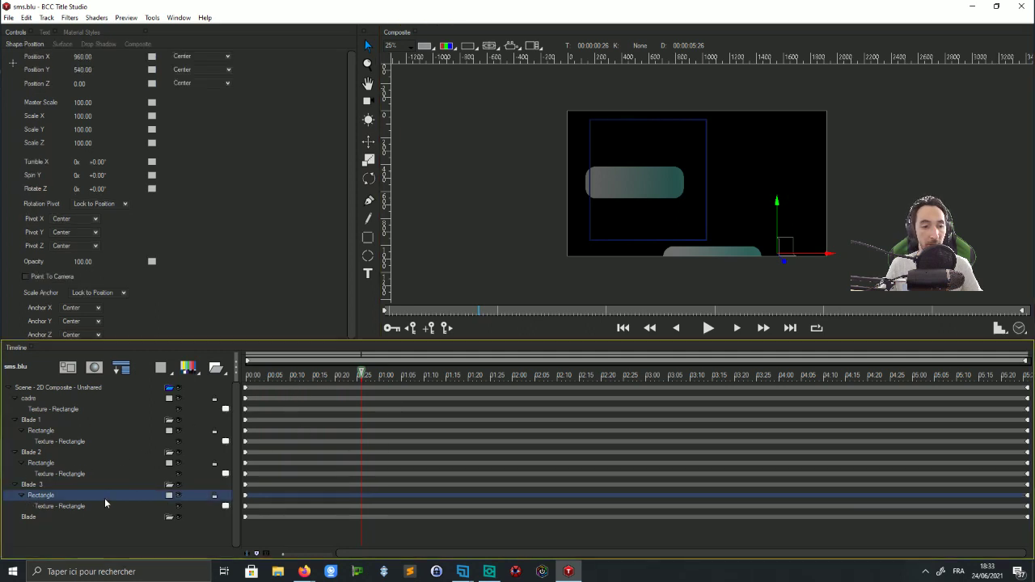
{"action": "left_click", "coordinate": [81, 507]}
{"action": "left_click", "coordinate": [677, 182]}
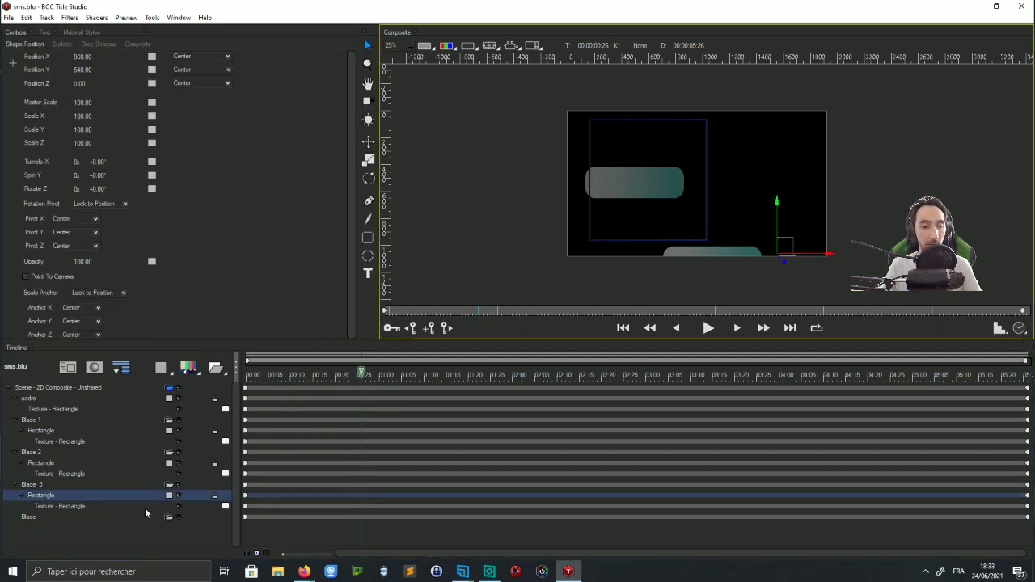
{"action": "left_click", "coordinate": [85, 508]}
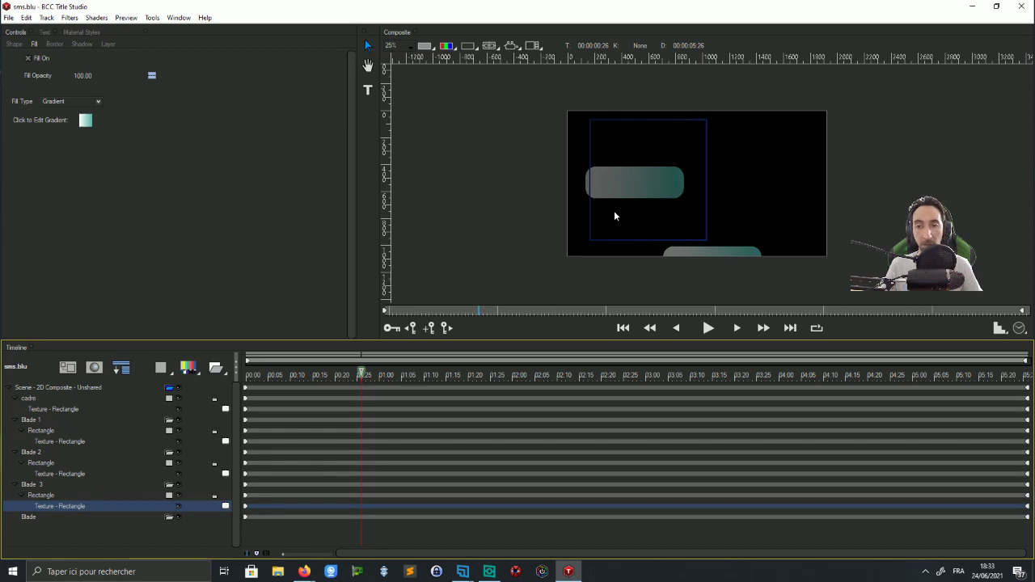
Move the rectangle inside Blade 1 up into the top of the cadre frame, at about X 996, Y -192
{"action": "left_click", "coordinate": [55, 432]}
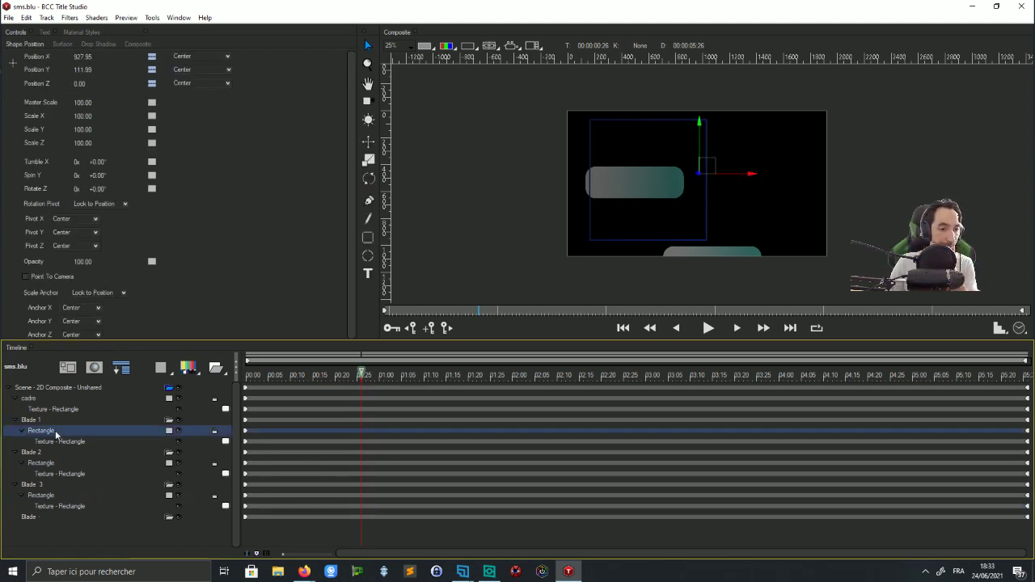
{"action": "left_click_drag", "start_coordinate": [717, 173], "coordinate": [726, 133]}
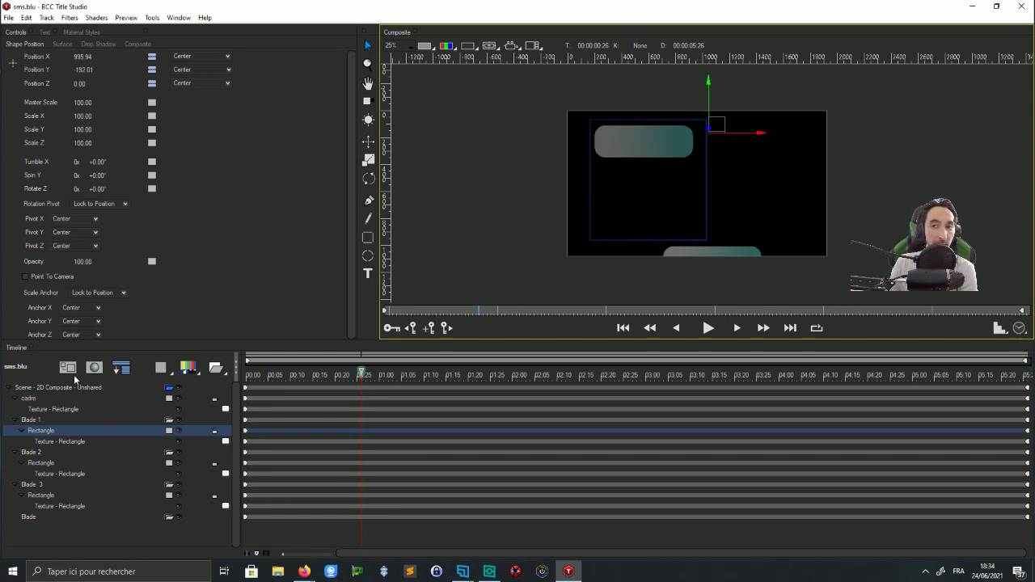
Try to place the rectangle inside Blade 2 below the first bubble by shifting its Position Y to about -27
{"action": "left_click", "coordinate": [47, 462]}
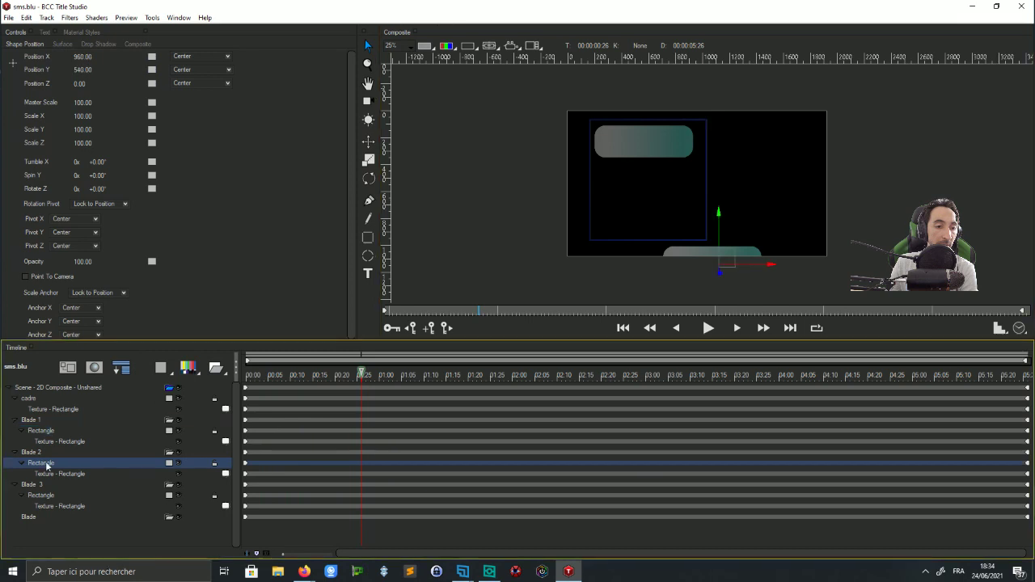
{"action": "left_click", "coordinate": [728, 260]}
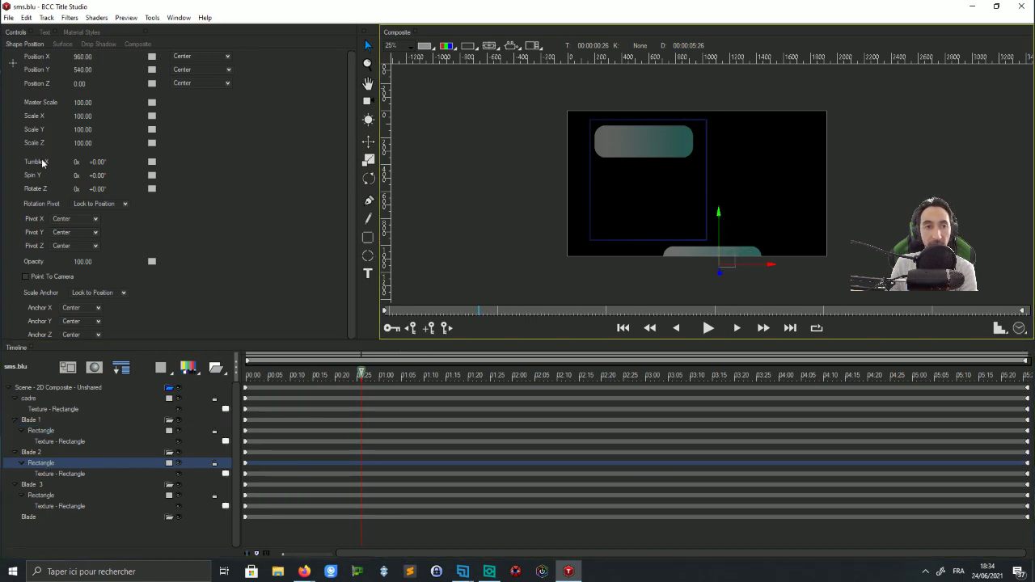
{"action": "left_click_drag", "start_coordinate": [83, 70], "coordinate": [164, 97]}
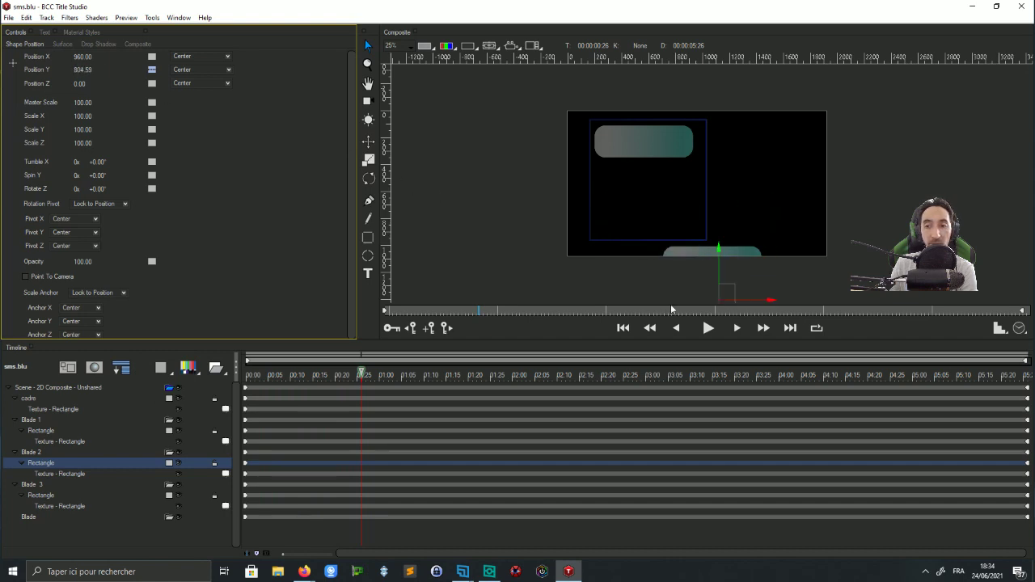
{"action": "left_click", "coordinate": [726, 289]}
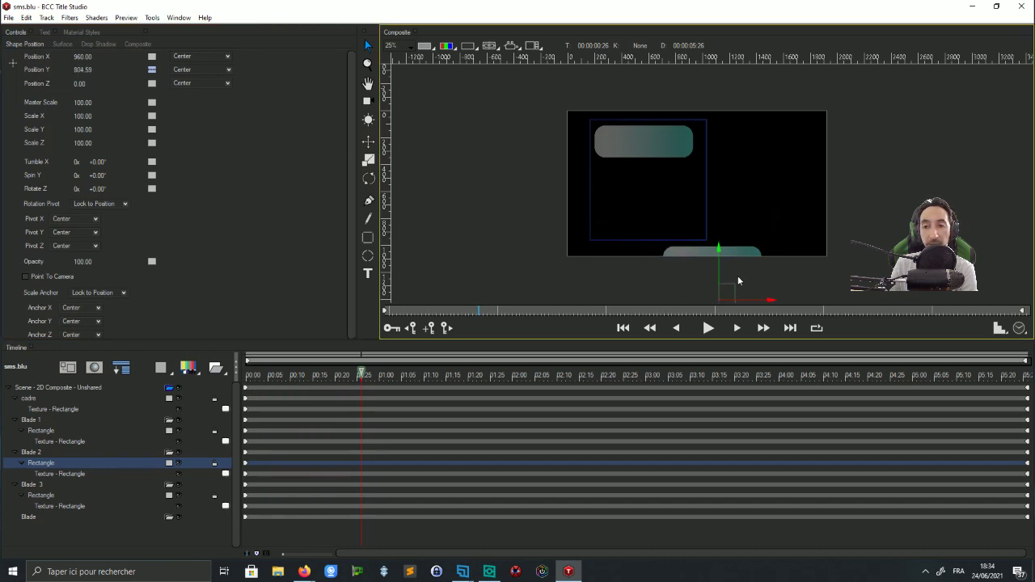
{"action": "scroll", "coordinate": [737, 276], "scroll_direction": "down", "scroll_amount": 2}
{"action": "scroll", "coordinate": [741, 249], "scroll_direction": "up", "scroll_amount": 1}
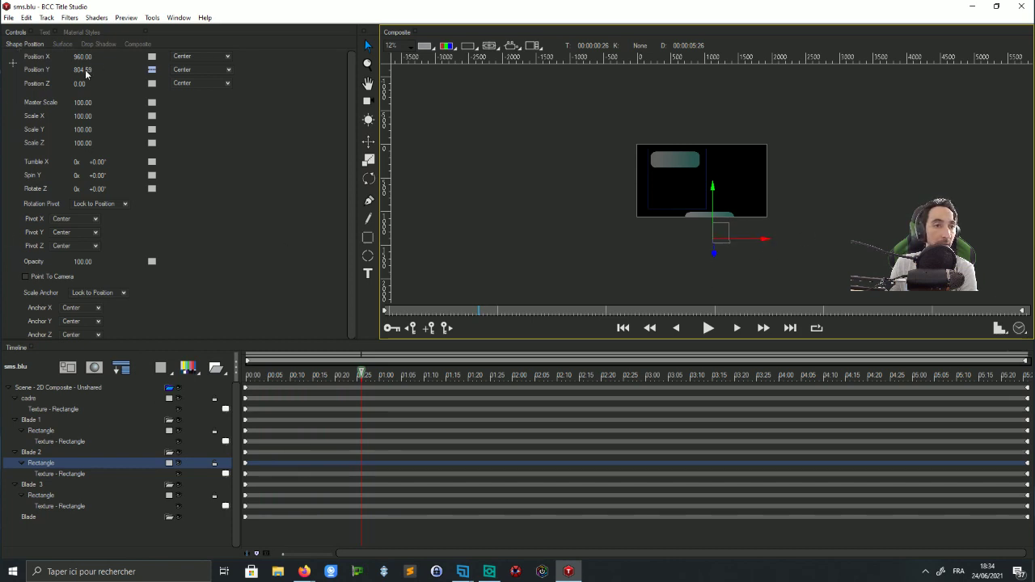
{"action": "left_click_drag", "start_coordinate": [85, 71], "coordinate": [74, 72]}
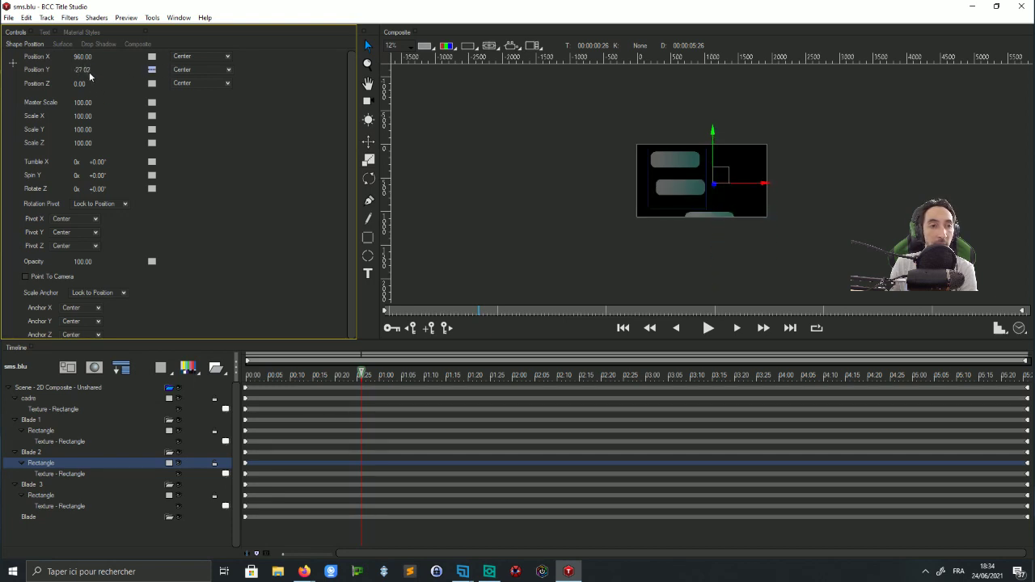
Reset the Position Y of the rectangle inside Blade 2 to 540
{"action": "left_click", "coordinate": [89, 72]}
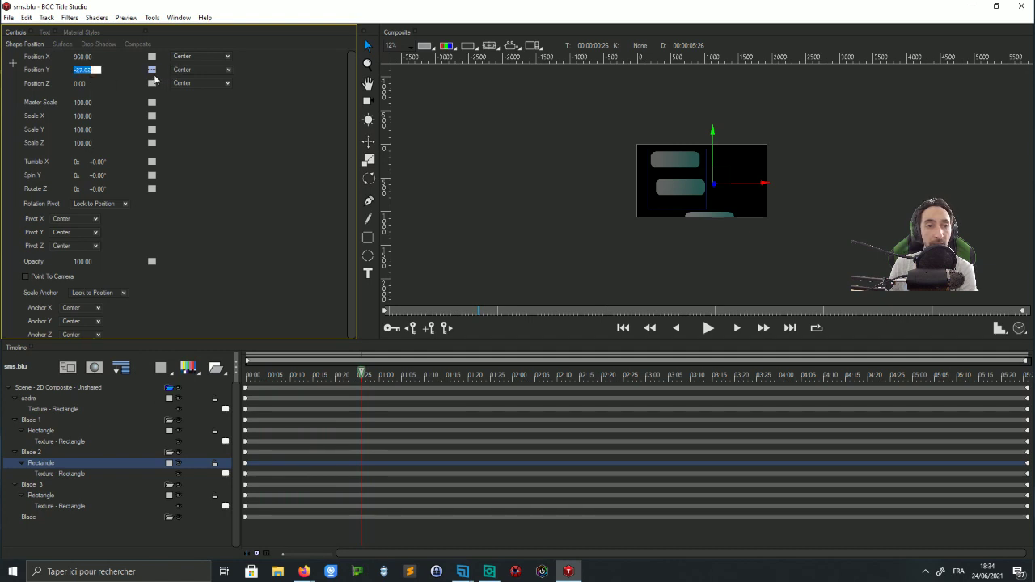
{"action": "left_click", "coordinate": [155, 76]}
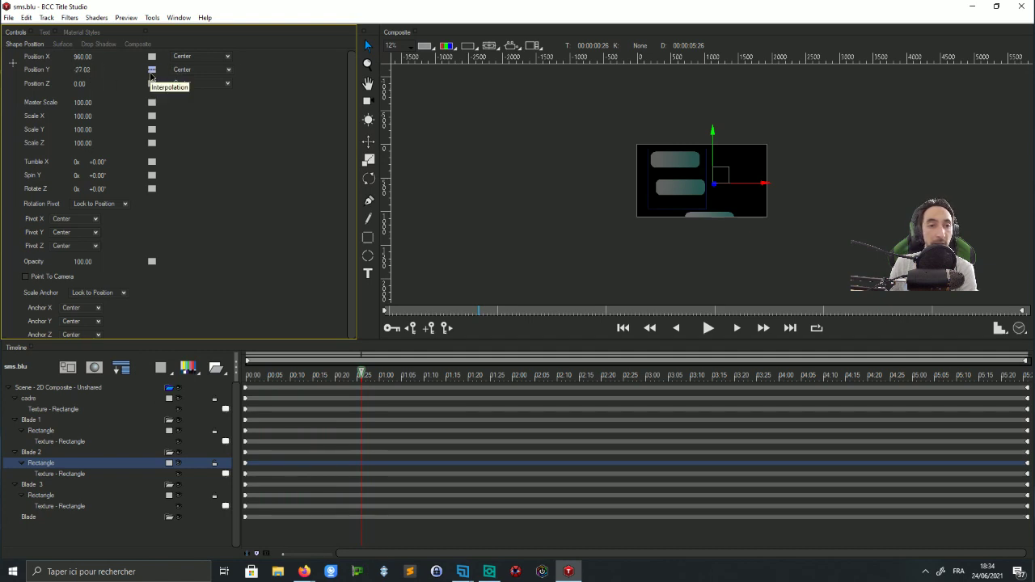
{"action": "left_click", "coordinate": [156, 73]}
{"action": "left_click", "coordinate": [161, 73]}
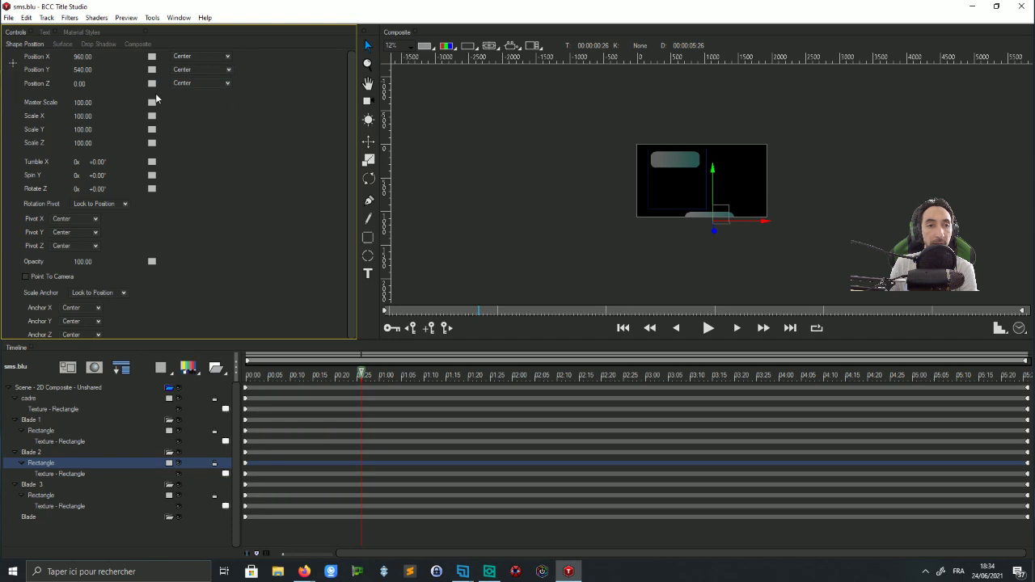
{"action": "left_click", "coordinate": [728, 214]}
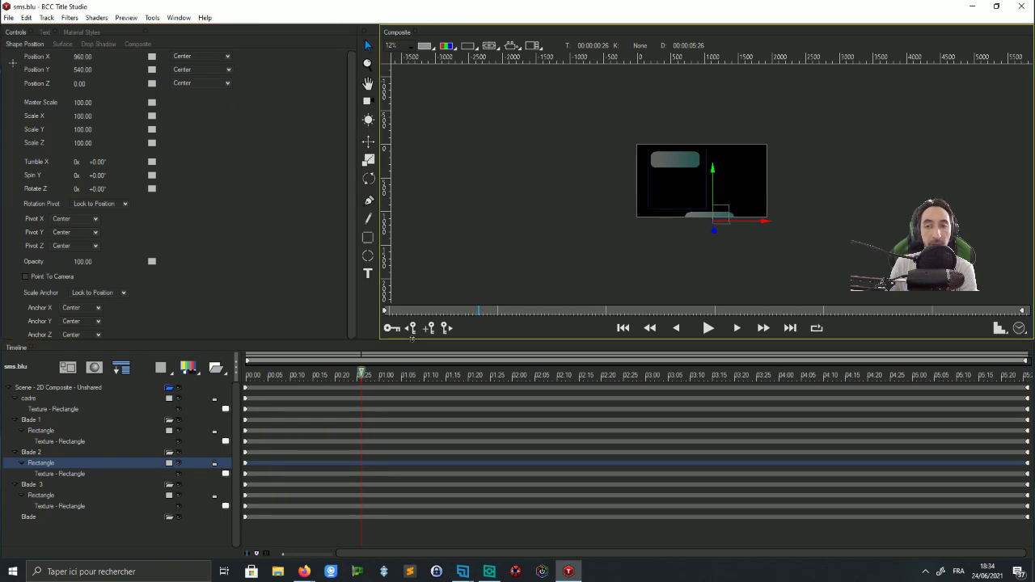
Move the whole Blade 2 group up inside the cadre frame, below the first bubble, at about Y 536
{"action": "left_click", "coordinate": [246, 454]}
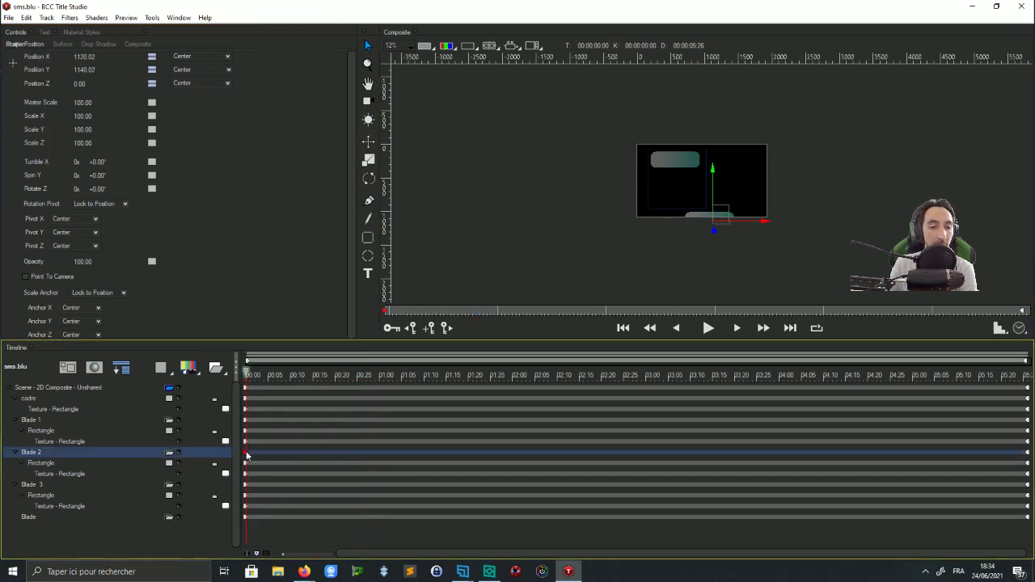
{"action": "left_click", "coordinate": [725, 216]}
{"action": "left_click_drag", "start_coordinate": [718, 175], "coordinate": [715, 139]}
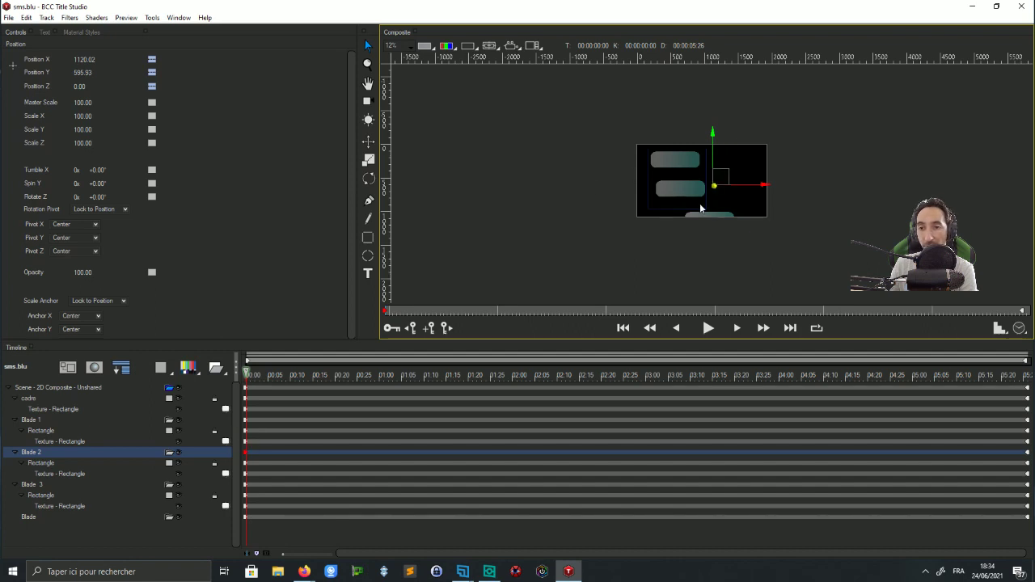
{"action": "scroll", "coordinate": [701, 209], "scroll_direction": "up", "scroll_amount": 1}
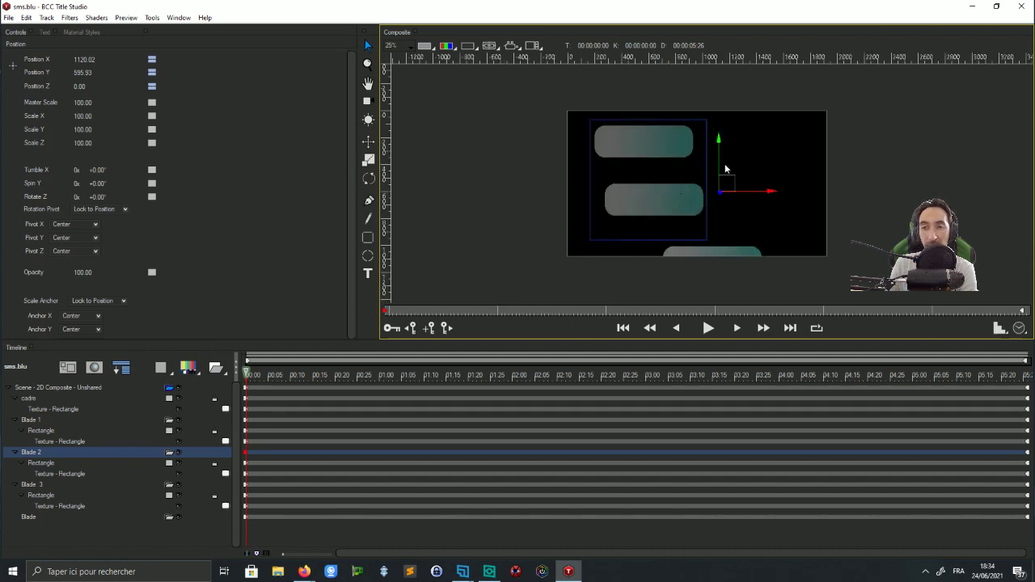
{"action": "left_click_drag", "start_coordinate": [720, 168], "coordinate": [721, 160]}
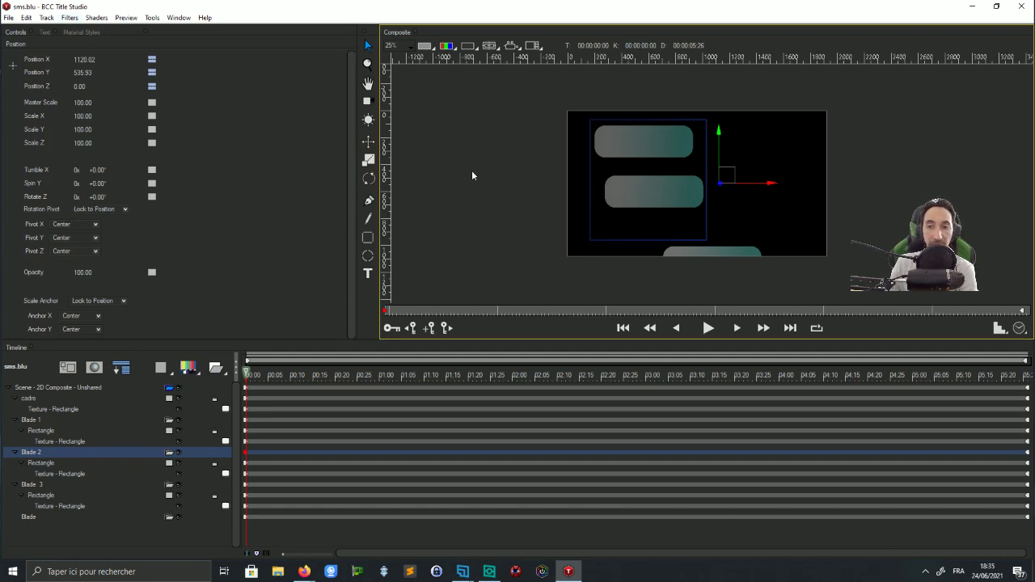
Set the first gradient colour stop of Blade 2's rectangle texture to RGB 81, 74, 163
{"action": "left_click", "coordinate": [42, 465]}
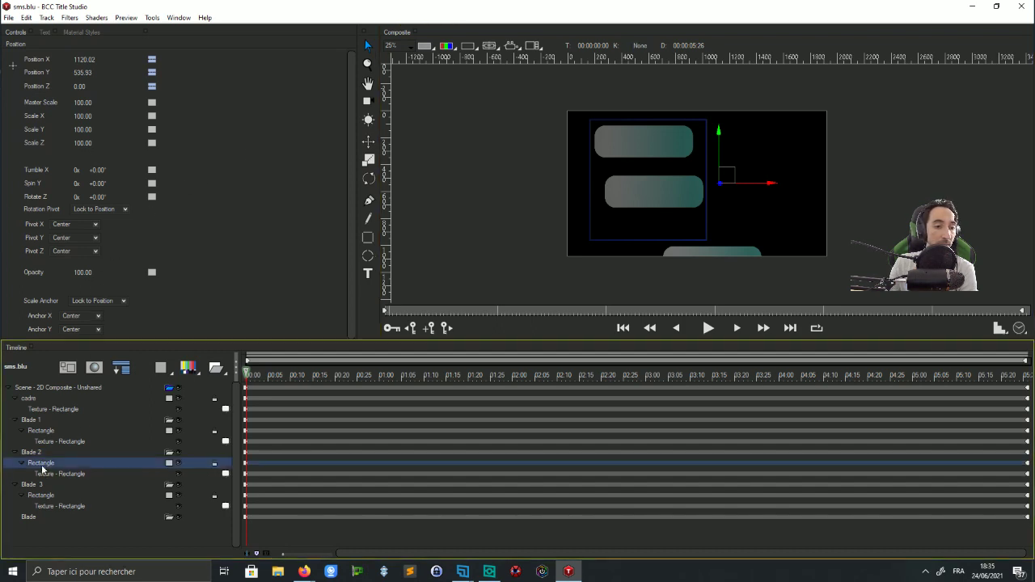
{"action": "left_click", "coordinate": [68, 474]}
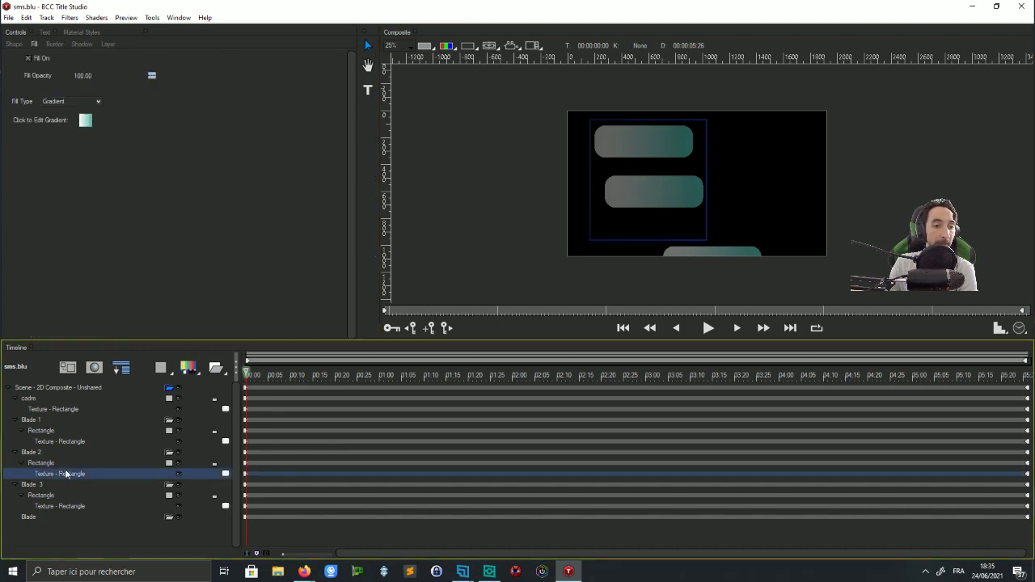
{"action": "left_click", "coordinate": [86, 121]}
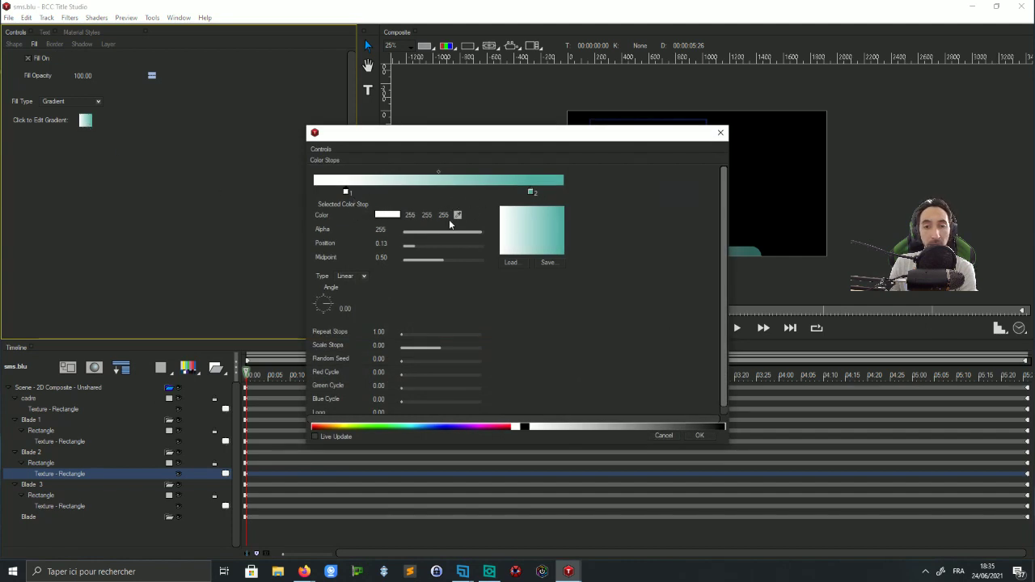
{"action": "left_click", "coordinate": [527, 192]}
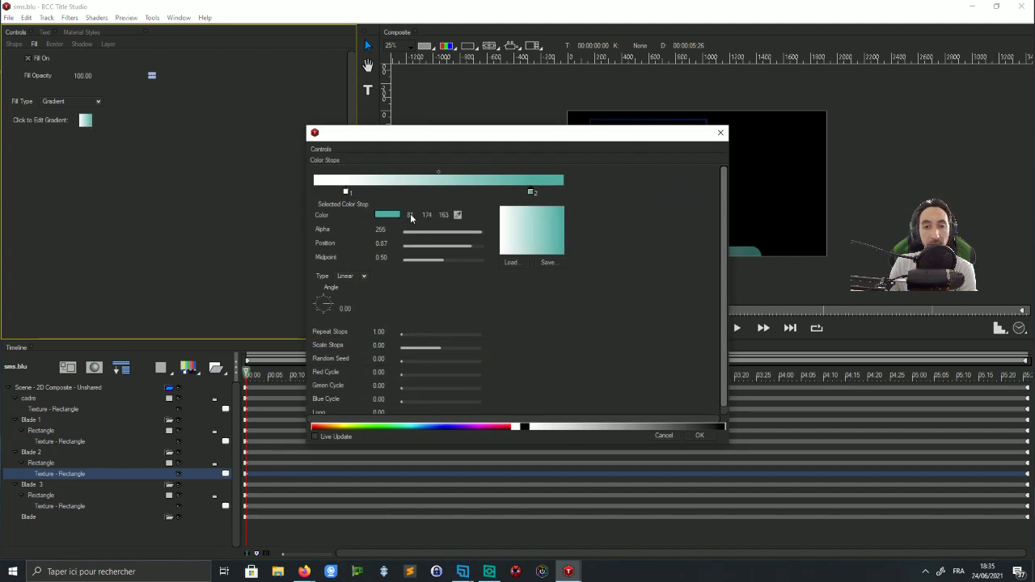
{"action": "left_click", "coordinate": [346, 194]}
{"action": "left_click", "coordinate": [410, 215]}
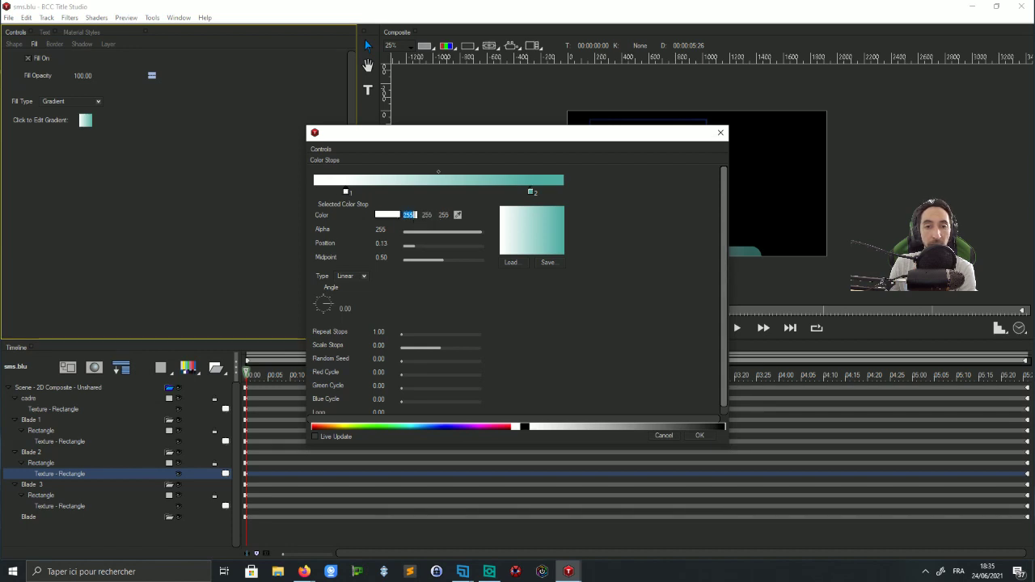
{"action": "type", "text": "3"}
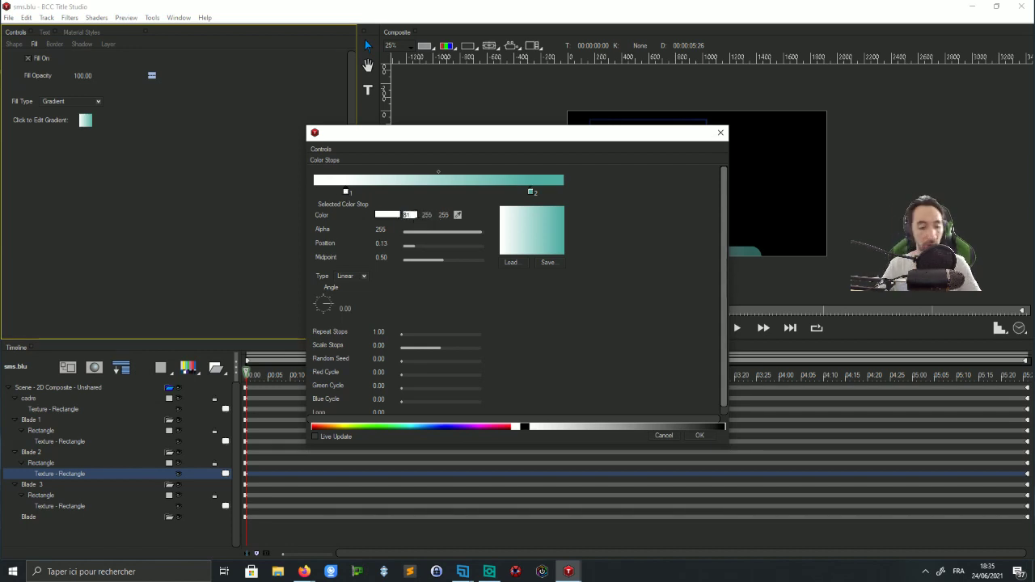
{"action": "type", "text": "1"}
{"action": "key", "text": "Tab"}
{"action": "type", "text": "74"}
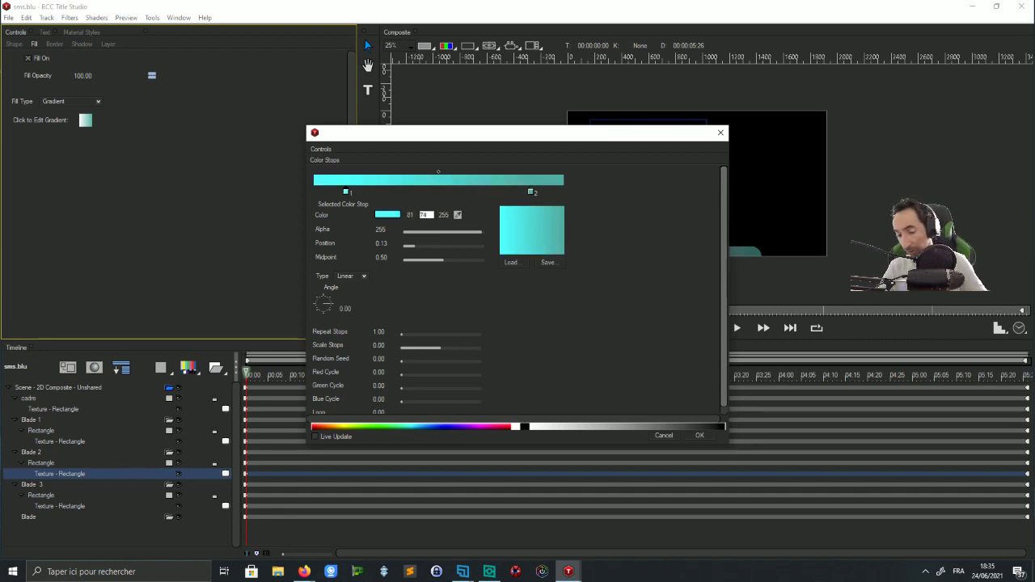
{"action": "key", "text": "Tab"}
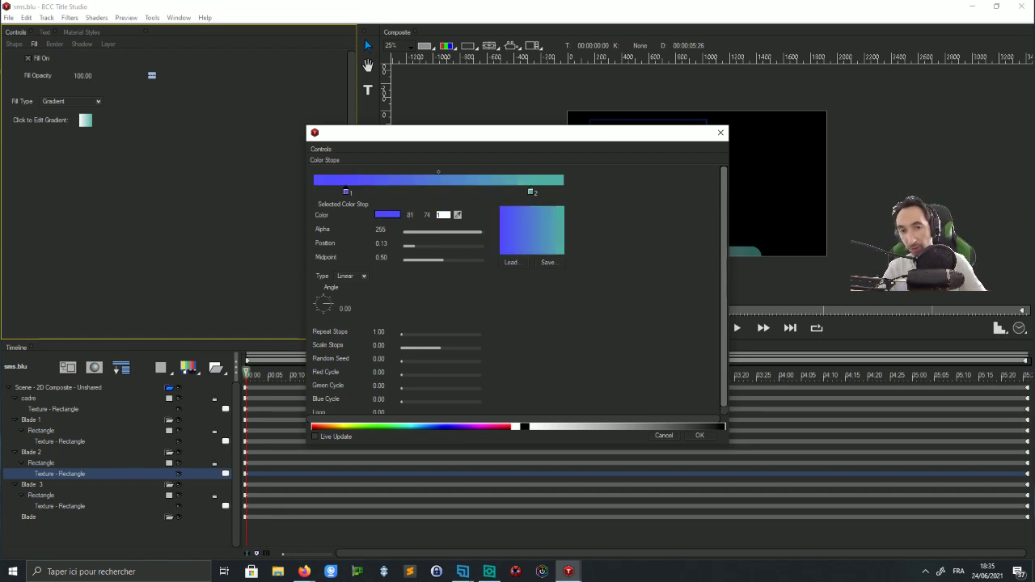
{"action": "key", "text": "Tab"}
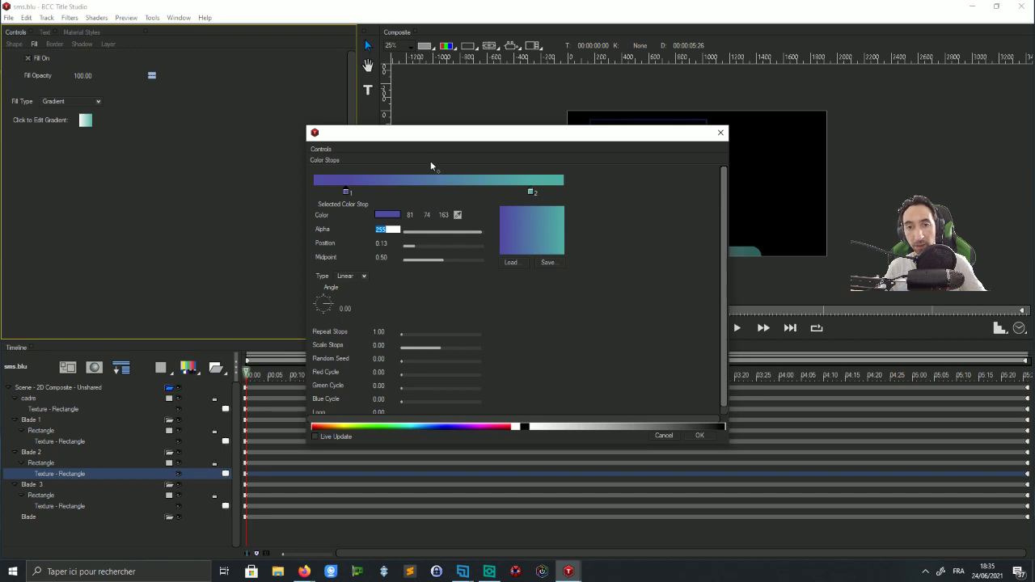
Correct the green value of the first gradient stop to 174 and apply the gradient to Blade 2's texture
{"action": "left_click", "coordinate": [530, 194]}
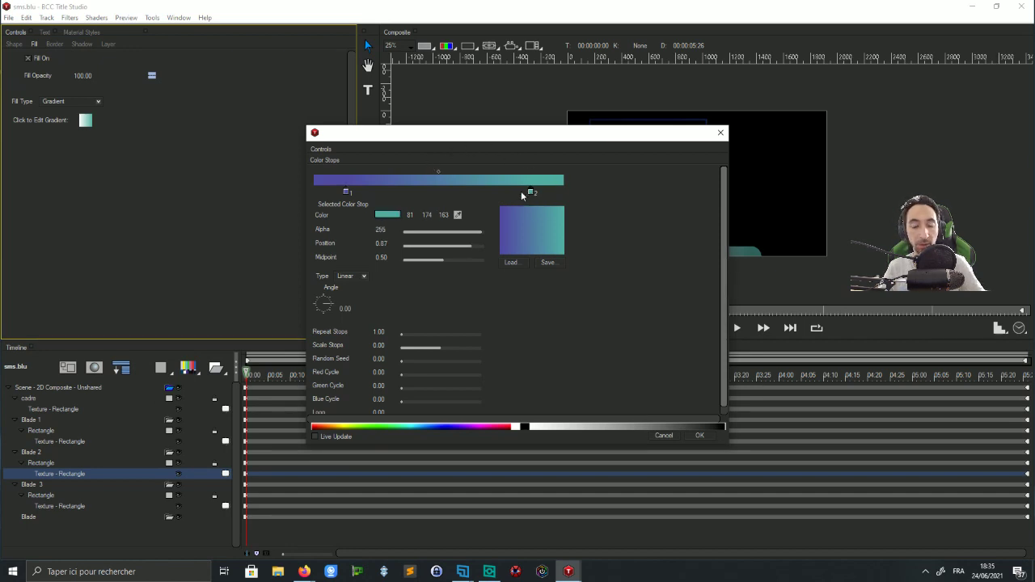
{"action": "left_click", "coordinate": [346, 192]}
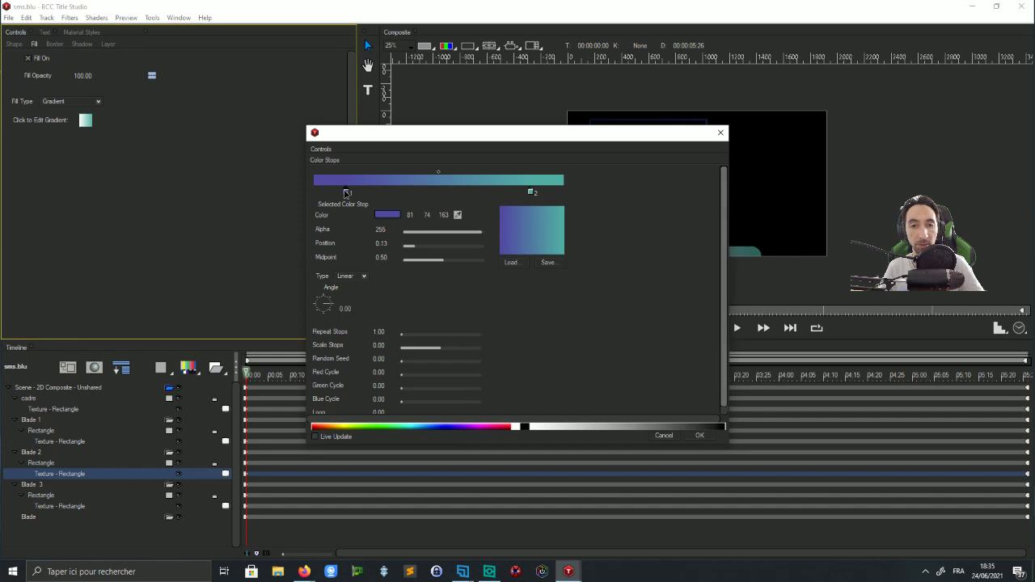
{"action": "left_click", "coordinate": [426, 217]}
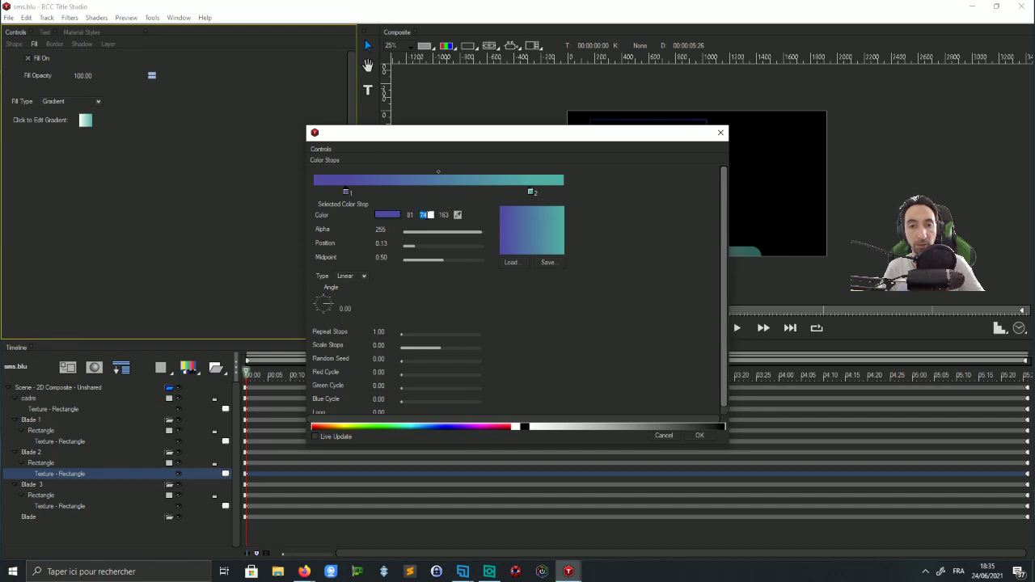
{"action": "key", "text": "shift+Tab"}
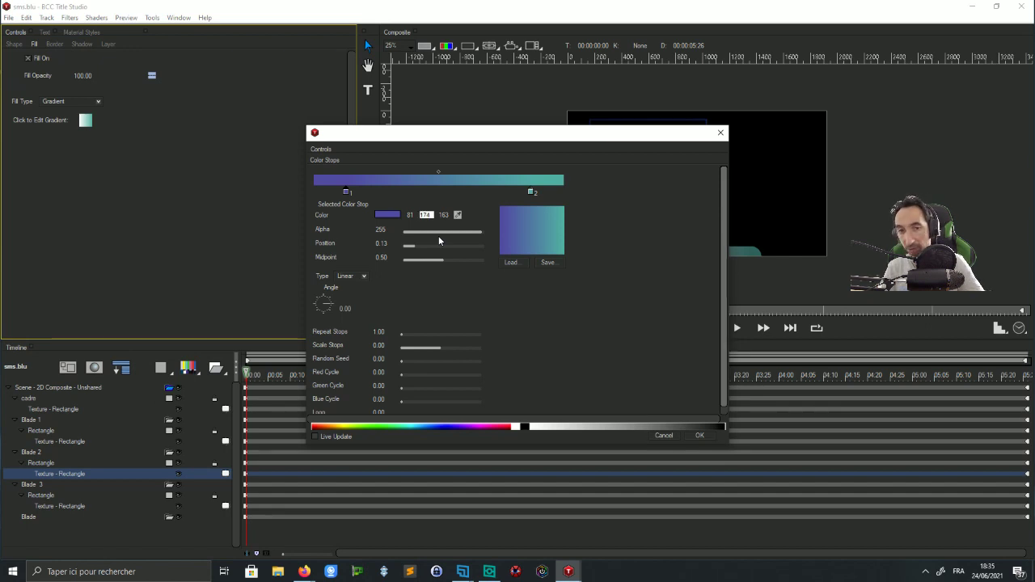
{"action": "key", "text": "Return"}
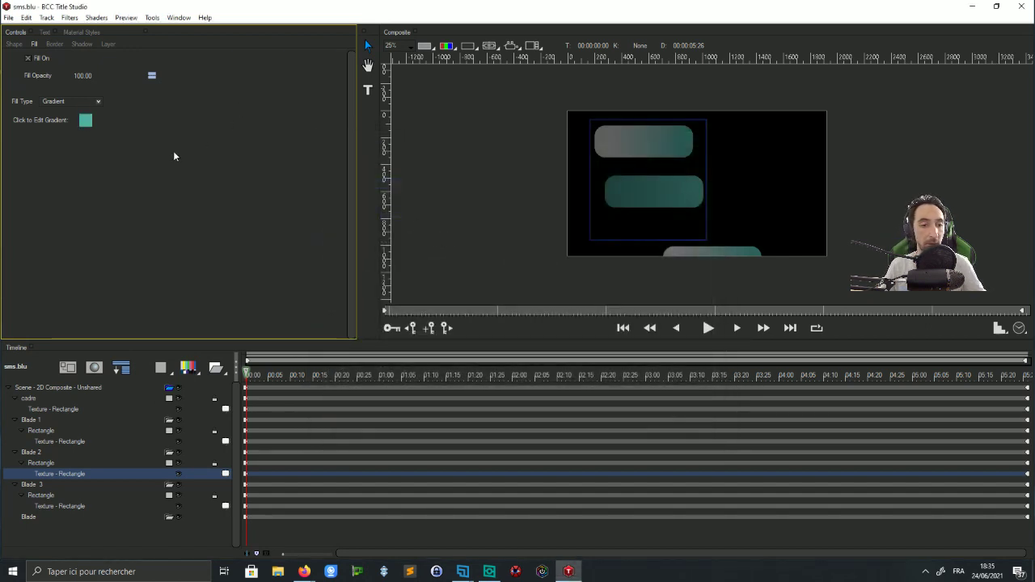
Set the second gradient colour stop of Blade 2's rectangle texture to white and apply it
{"action": "left_click", "coordinate": [91, 124]}
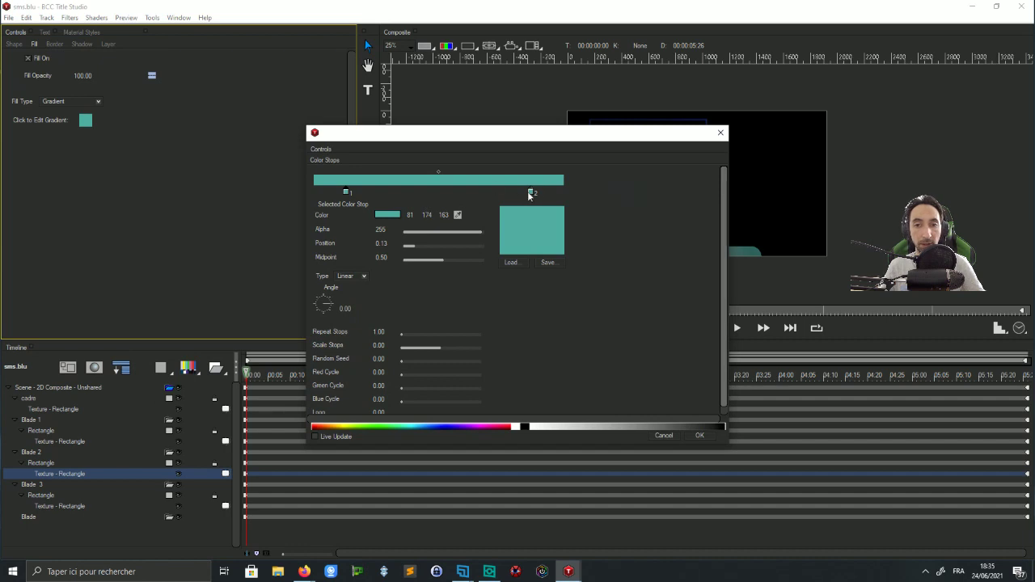
{"action": "left_click", "coordinate": [531, 192]}
{"action": "left_click", "coordinate": [394, 217]}
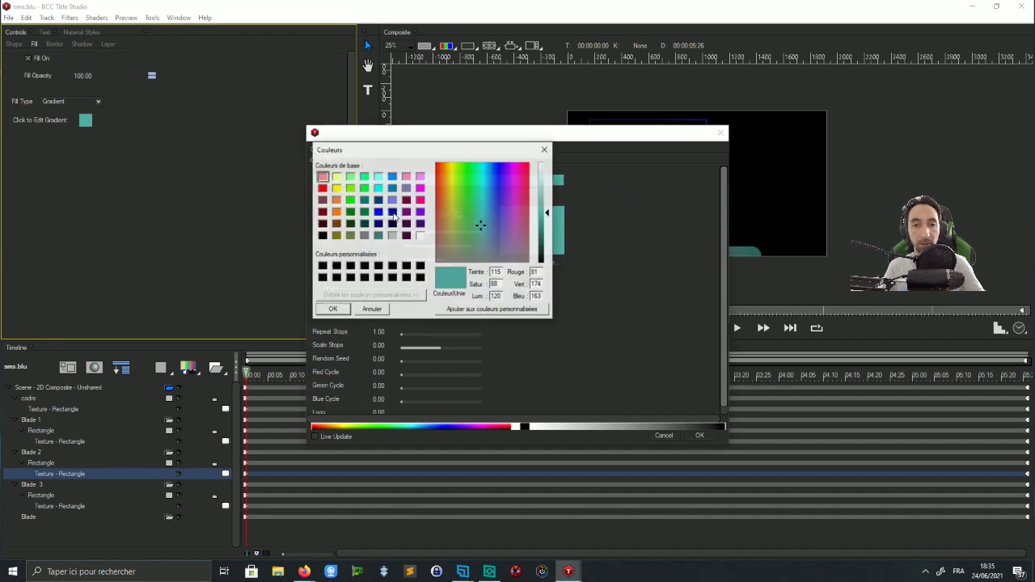
{"action": "left_click", "coordinate": [420, 235]}
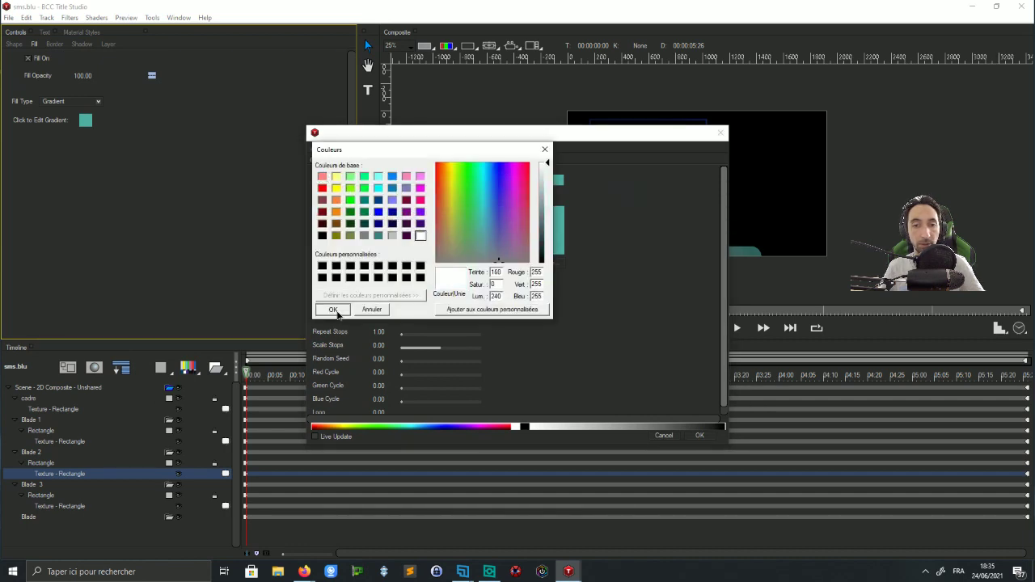
{"action": "left_click", "coordinate": [333, 309]}
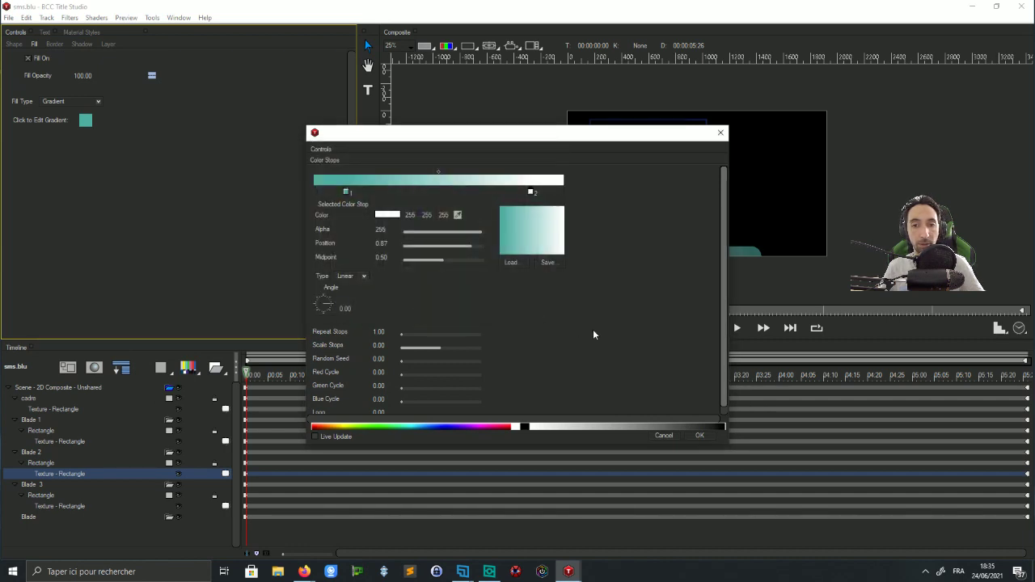
{"action": "left_click", "coordinate": [699, 435]}
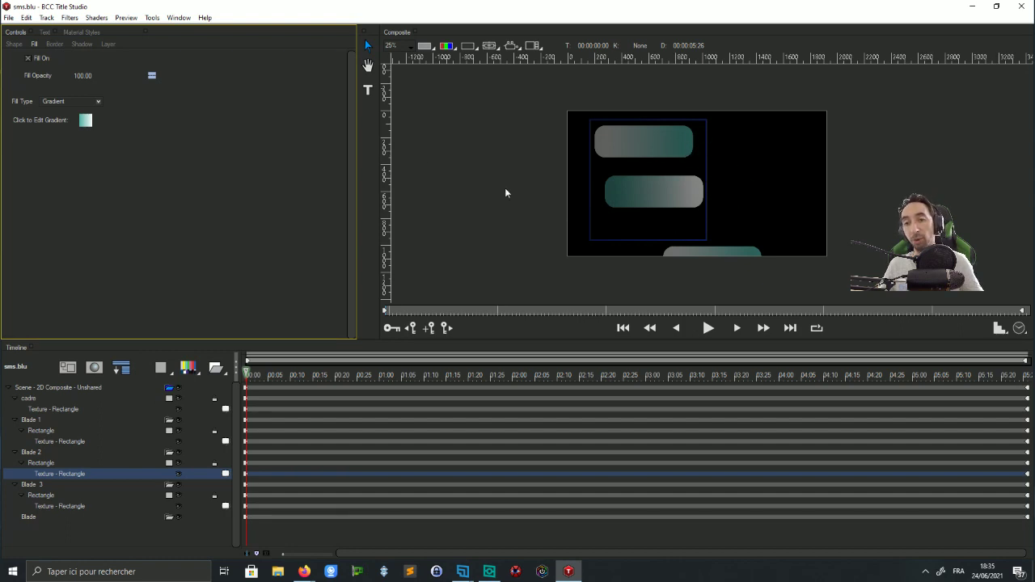
Move the Blade 3 group up to about Y 795 and raise the Blade 2 group to about Y 460
{"action": "left_click", "coordinate": [49, 506]}
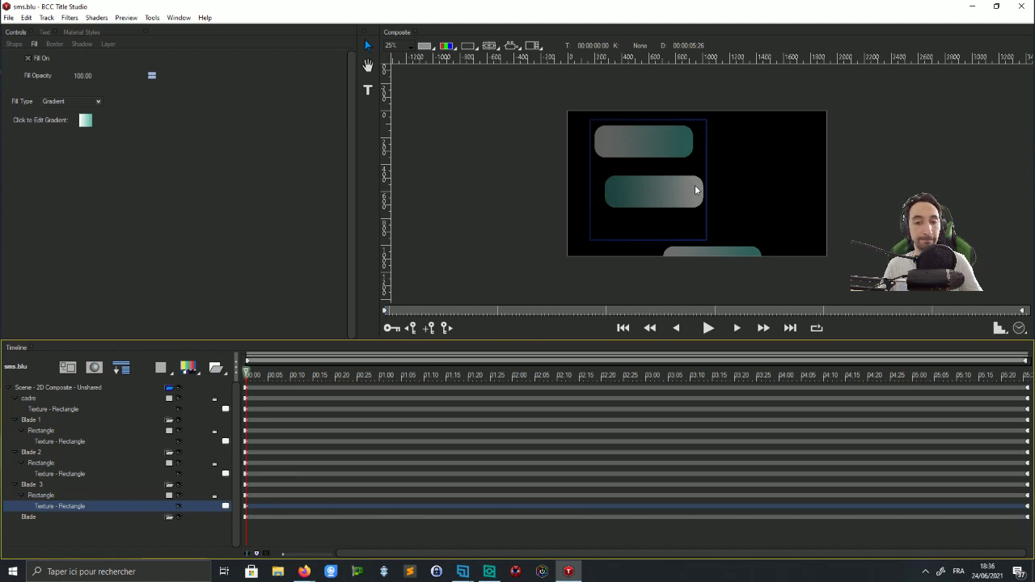
{"action": "scroll", "coordinate": [696, 186], "scroll_direction": "down", "scroll_amount": 1}
{"action": "scroll", "coordinate": [700, 187], "scroll_direction": "up", "scroll_amount": 1}
{"action": "left_click", "coordinate": [41, 495]}
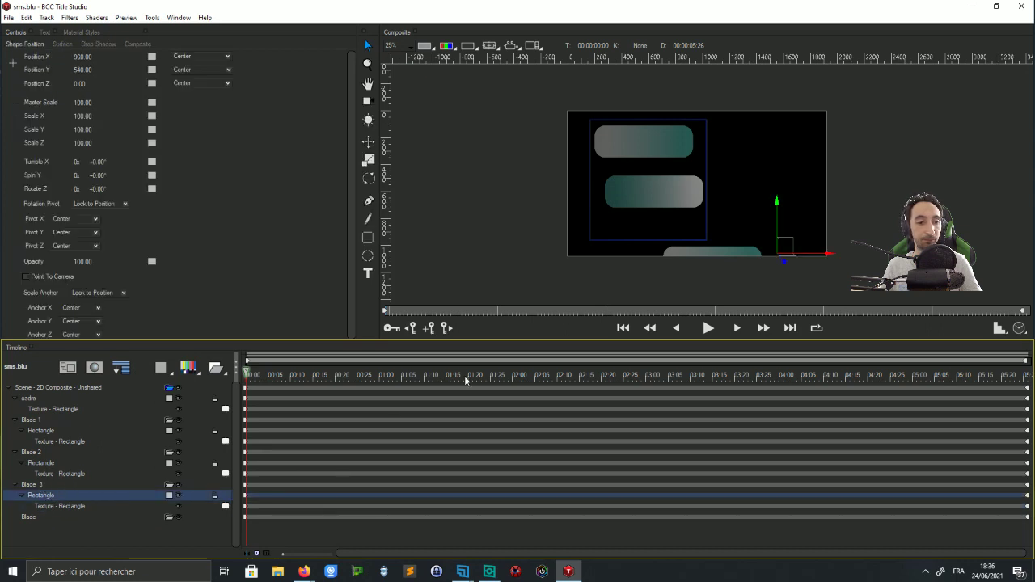
{"action": "left_click", "coordinate": [782, 244]}
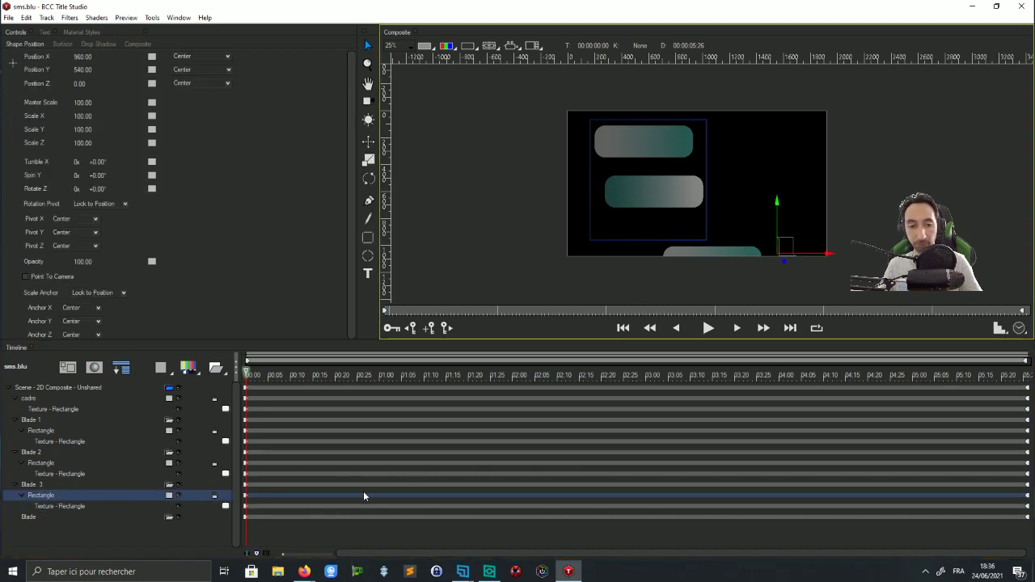
{"action": "left_click", "coordinate": [246, 496]}
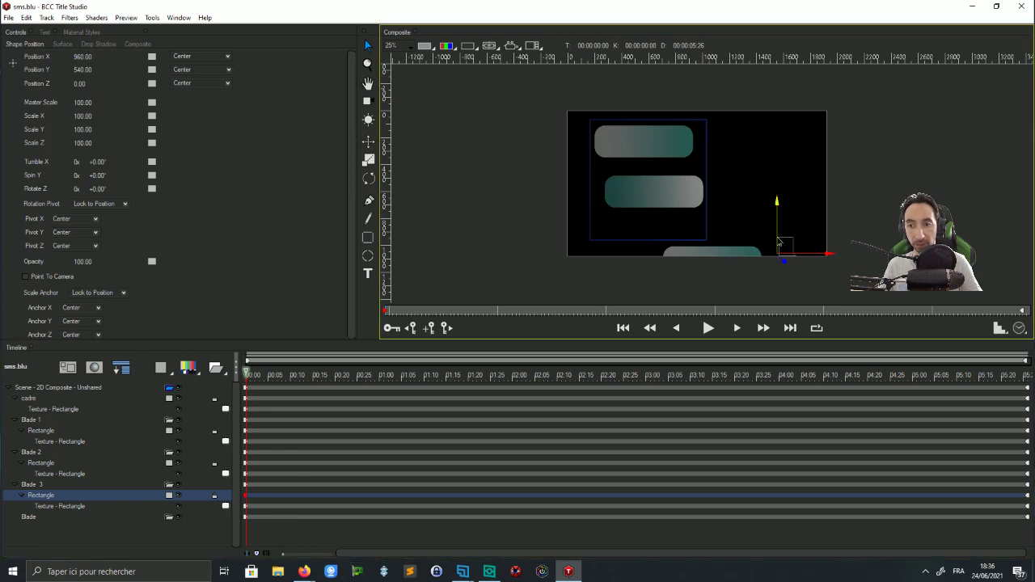
{"action": "left_click", "coordinate": [59, 506]}
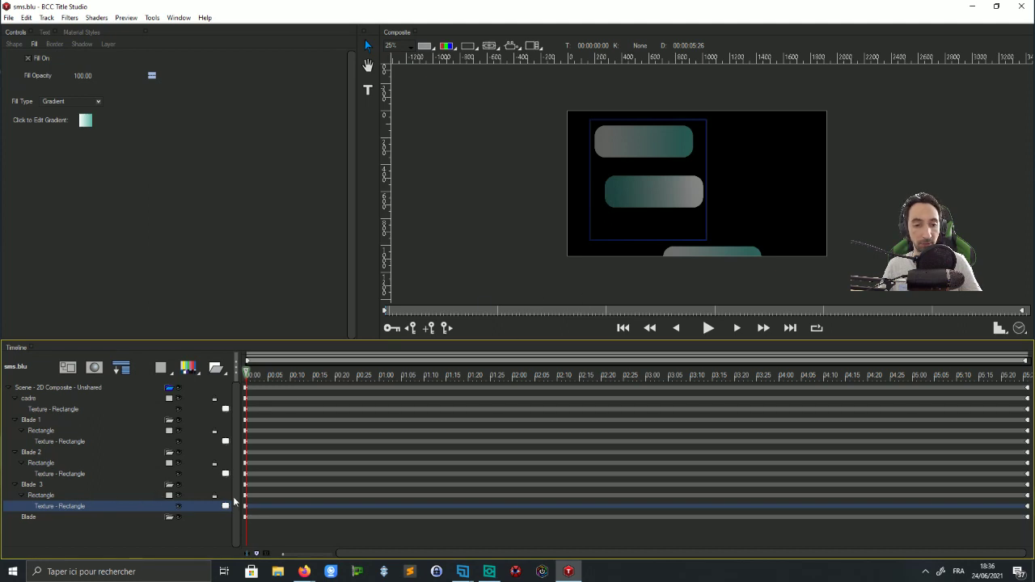
{"action": "left_click", "coordinate": [495, 242]}
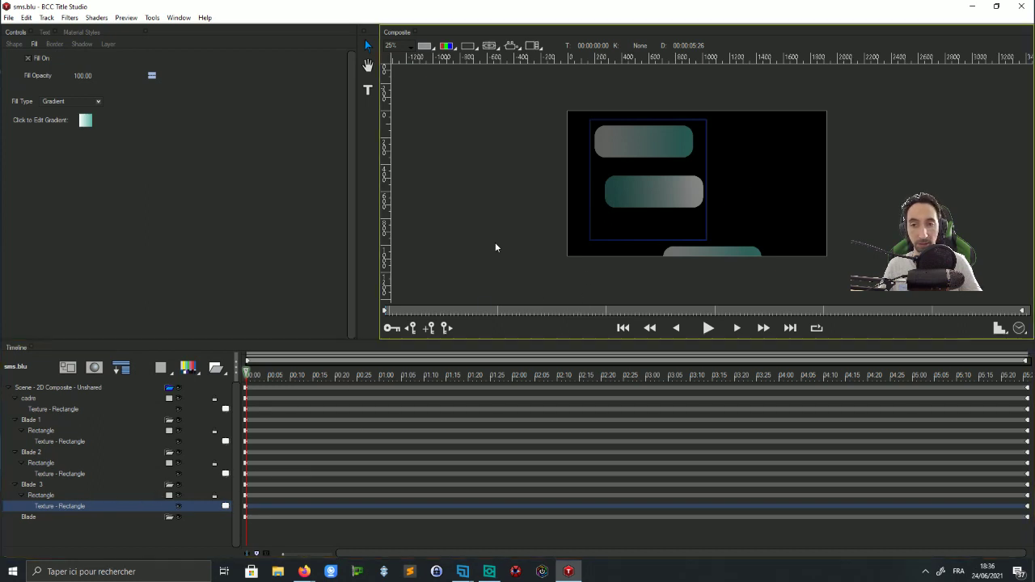
{"action": "left_click", "coordinate": [29, 484]}
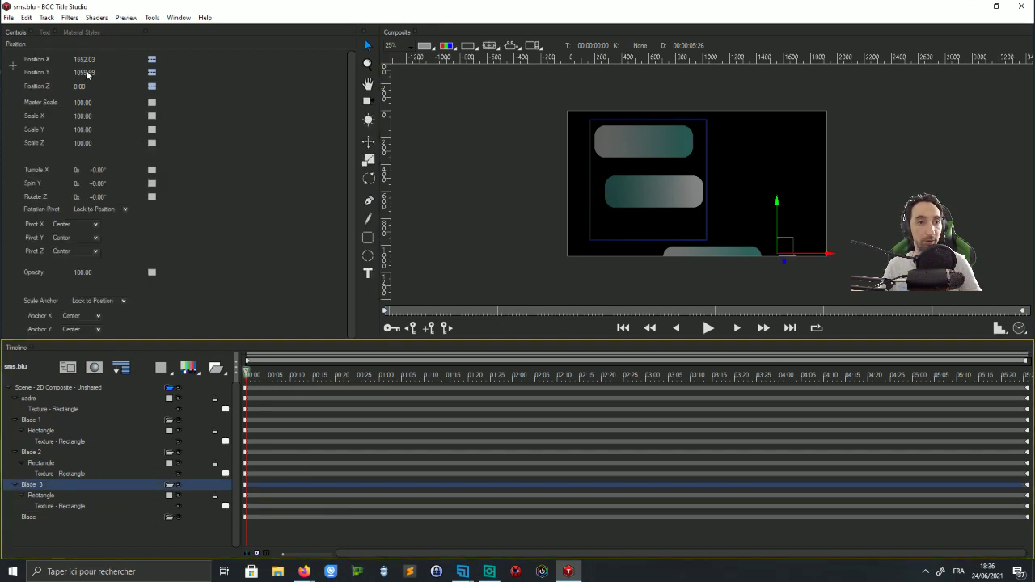
{"action": "mouse_move", "coordinate": [86, 69]}
{"action": "left_mouse_down"}
{"action": "mouse_move", "coordinate": [95, 70]}
{"action": "mouse_move", "coordinate": [82, 71]}
{"action": "left_mouse_up"}
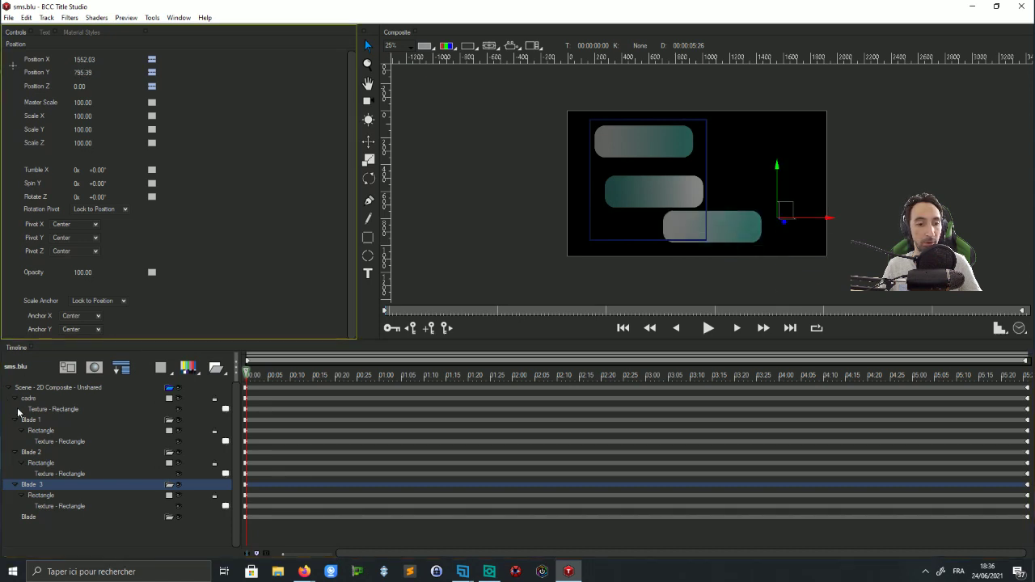
{"action": "left_click", "coordinate": [31, 454]}
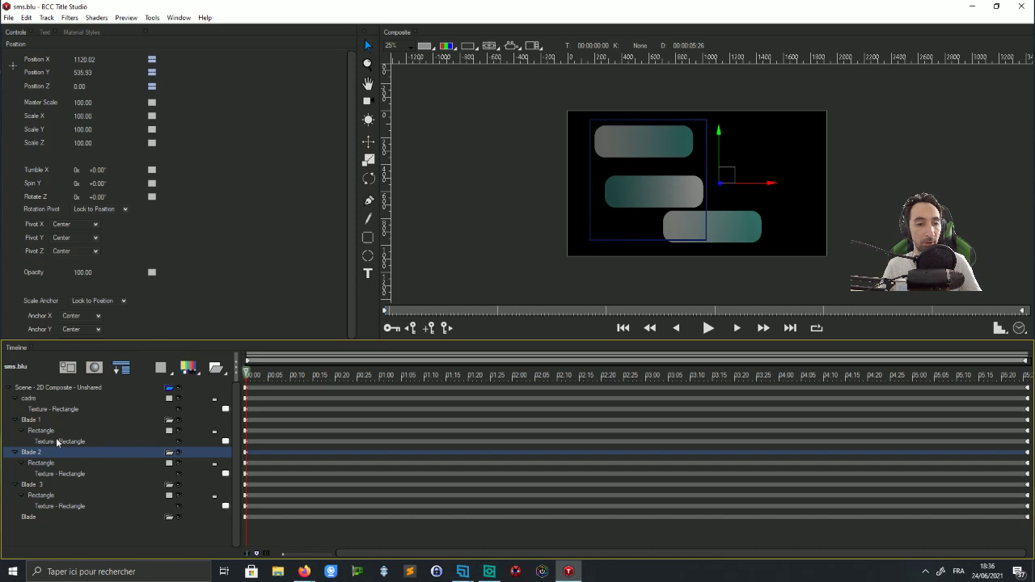
{"action": "left_click_drag", "start_coordinate": [84, 72], "coordinate": [83, 72]}
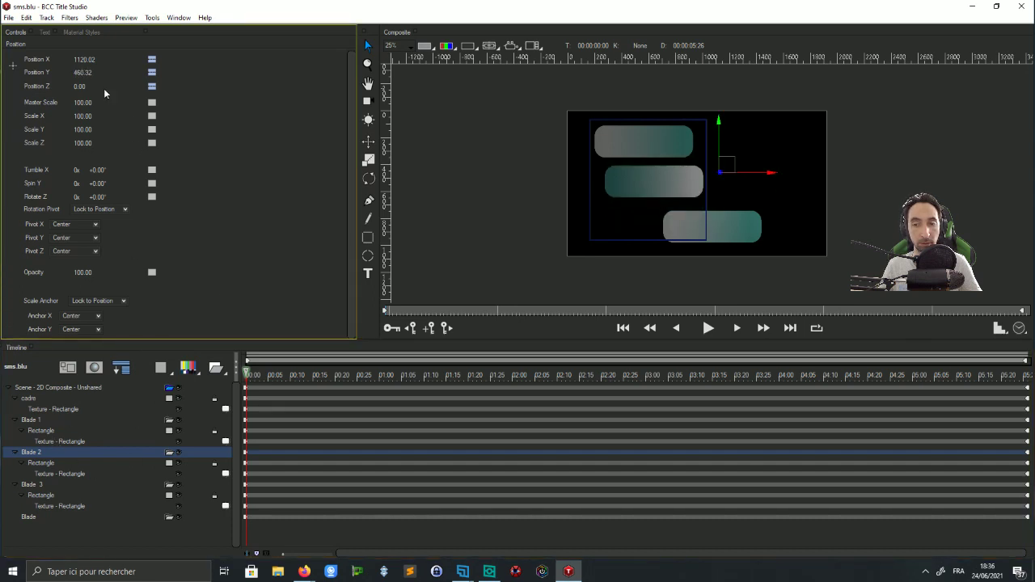
Shift Blade 3's rectangle left to about X 422, under the other two bubbles
{"action": "left_click", "coordinate": [33, 485]}
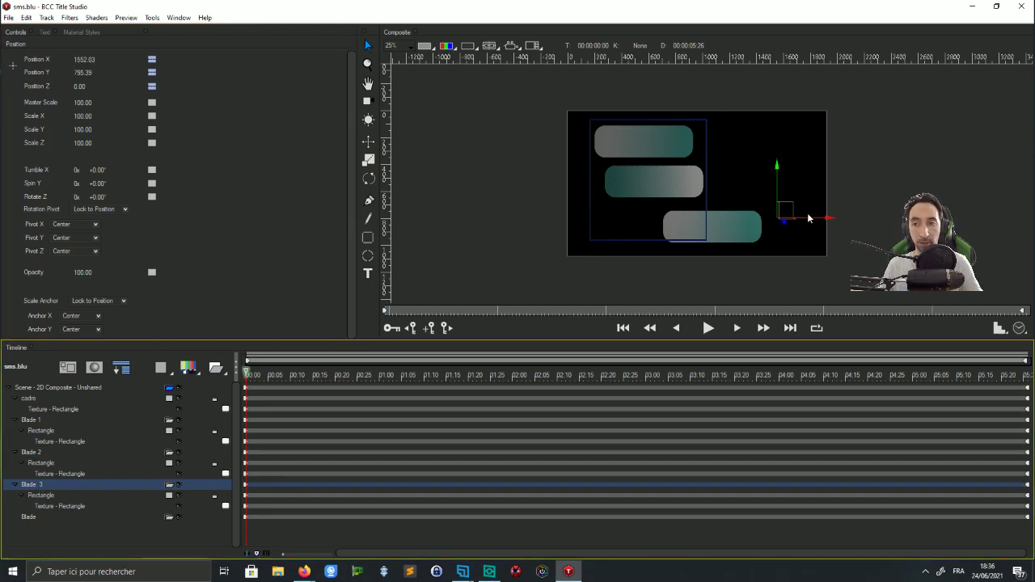
{"action": "left_click", "coordinate": [42, 496]}
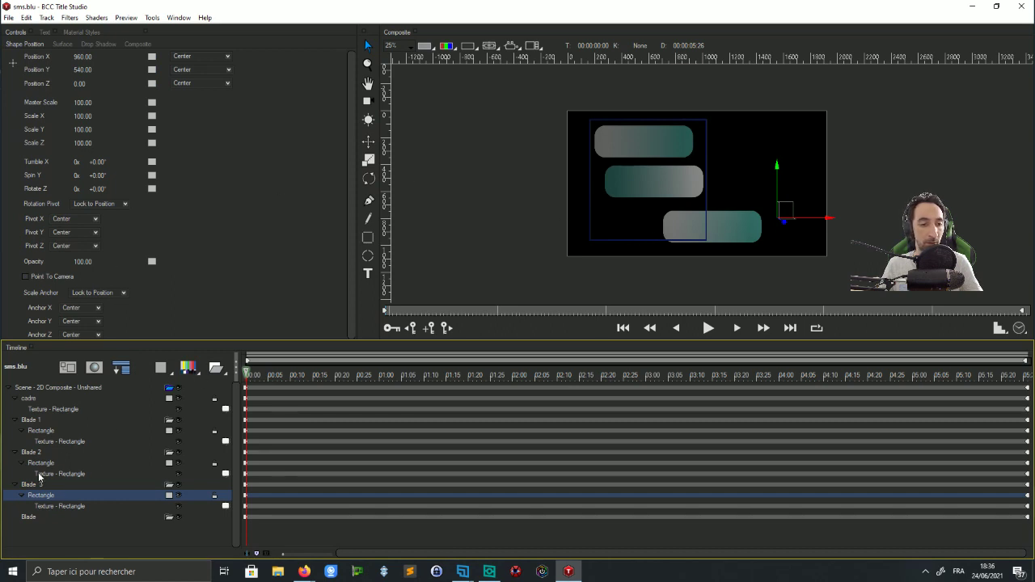
{"action": "left_click", "coordinate": [15, 33]}
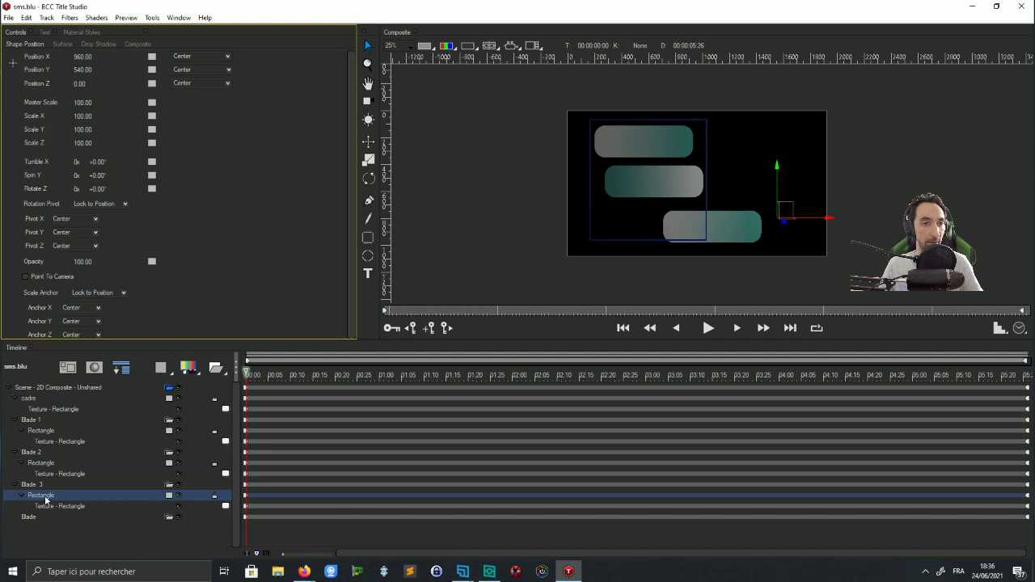
{"action": "left_click", "coordinate": [84, 68]}
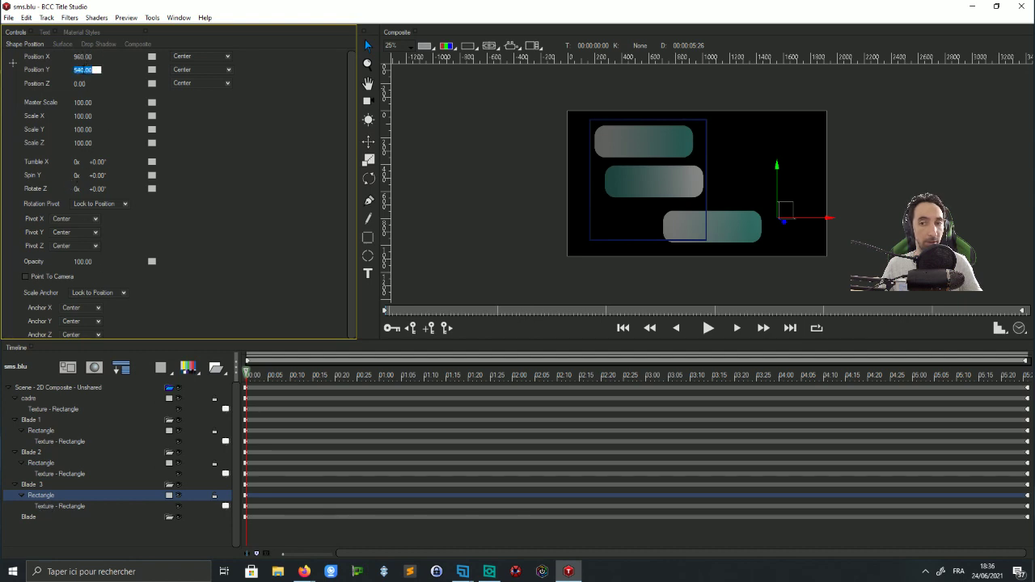
{"action": "left_click_drag", "start_coordinate": [86, 56], "coordinate": [85, 56]}
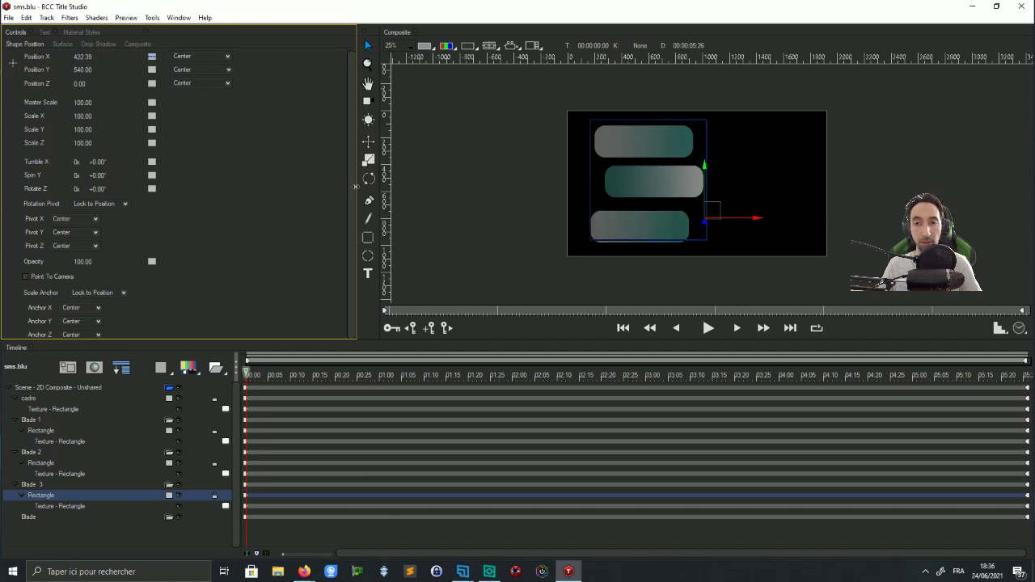
Display the grid over the composition and shift Blade 3's rectangle right to about X 758
{"action": "scroll", "coordinate": [487, 218], "scroll_direction": "up", "scroll_amount": 1}
{"action": "left_click", "coordinate": [474, 45]}
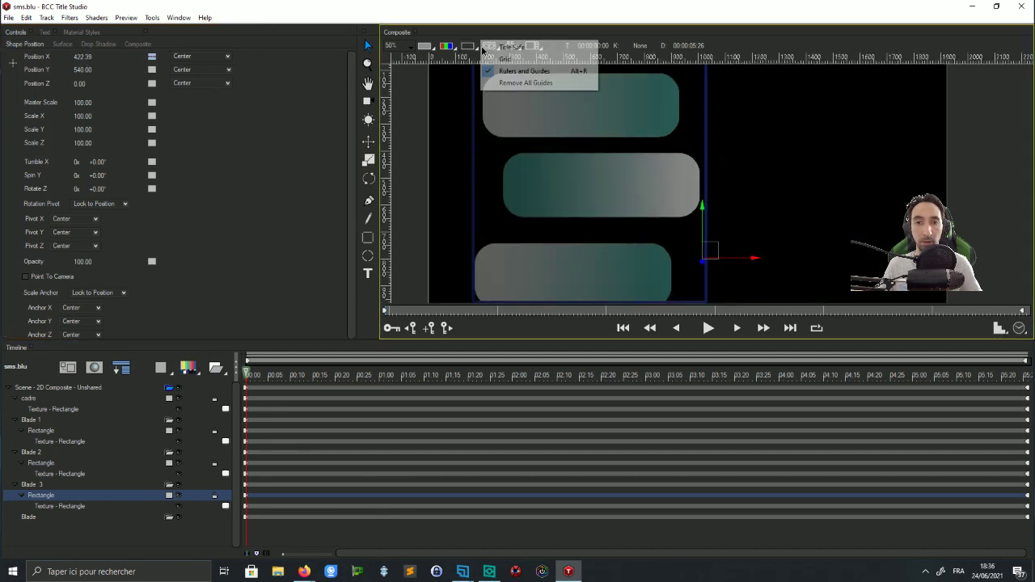
{"action": "left_click", "coordinate": [500, 60]}
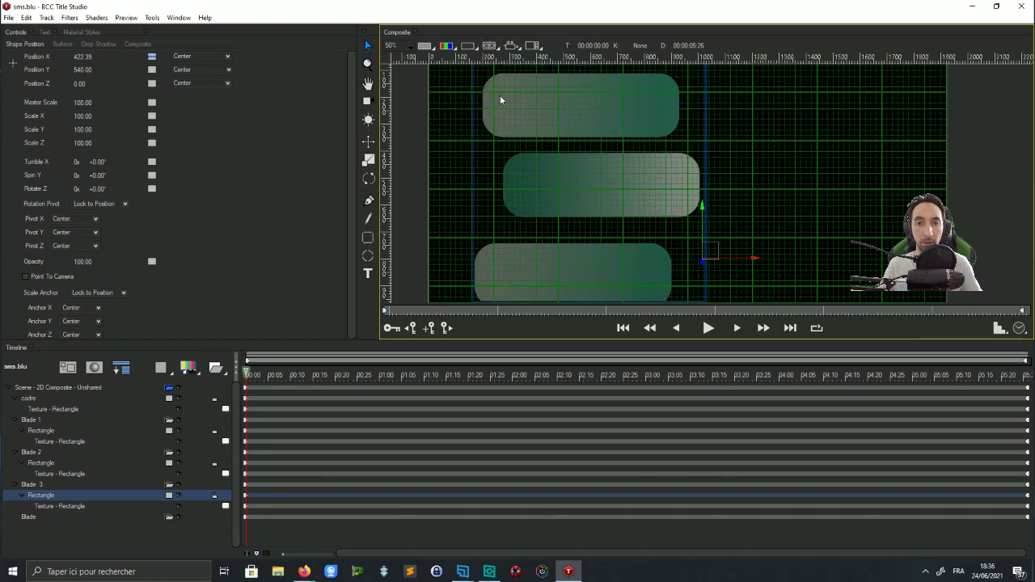
{"action": "scroll", "coordinate": [507, 136], "scroll_direction": "up", "scroll_amount": 1}
{"action": "scroll", "coordinate": [507, 137], "scroll_direction": "down", "scroll_amount": 1}
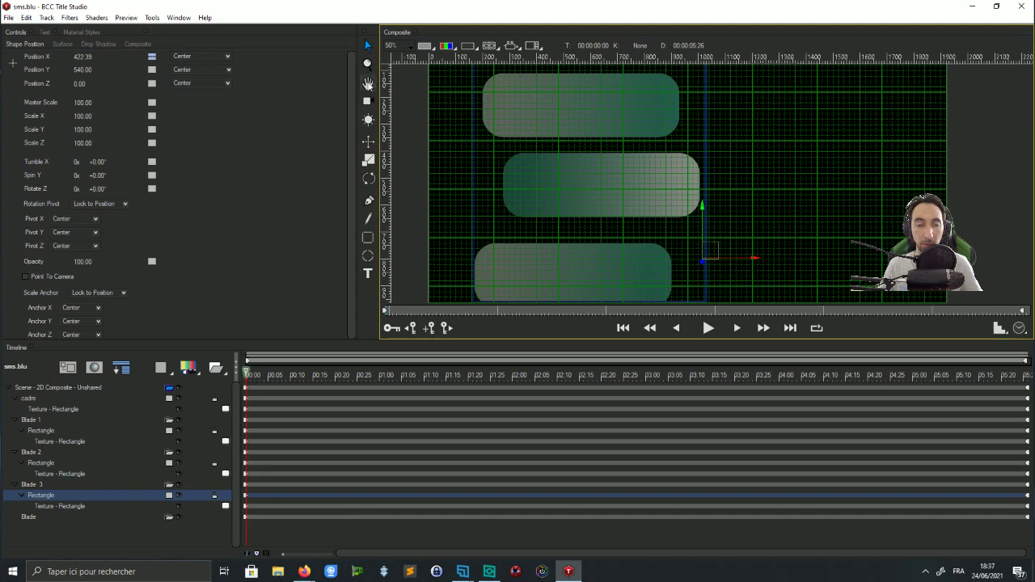
{"action": "left_click_drag", "start_coordinate": [90, 57], "coordinate": [88, 57]}
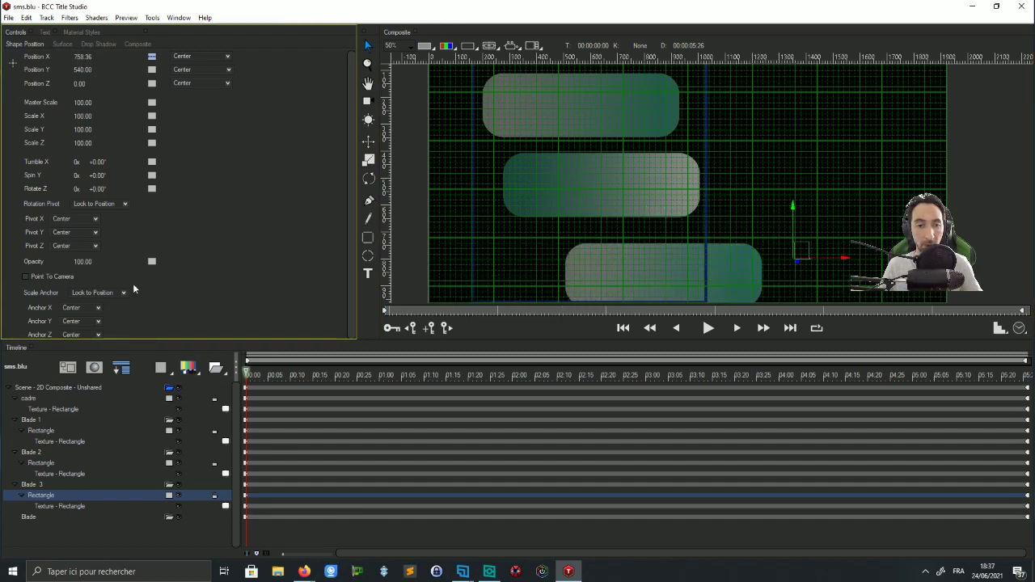
Copy the Blade 1 group's X position of 1008.05 to the Blade 3 group
{"action": "left_click", "coordinate": [27, 420]}
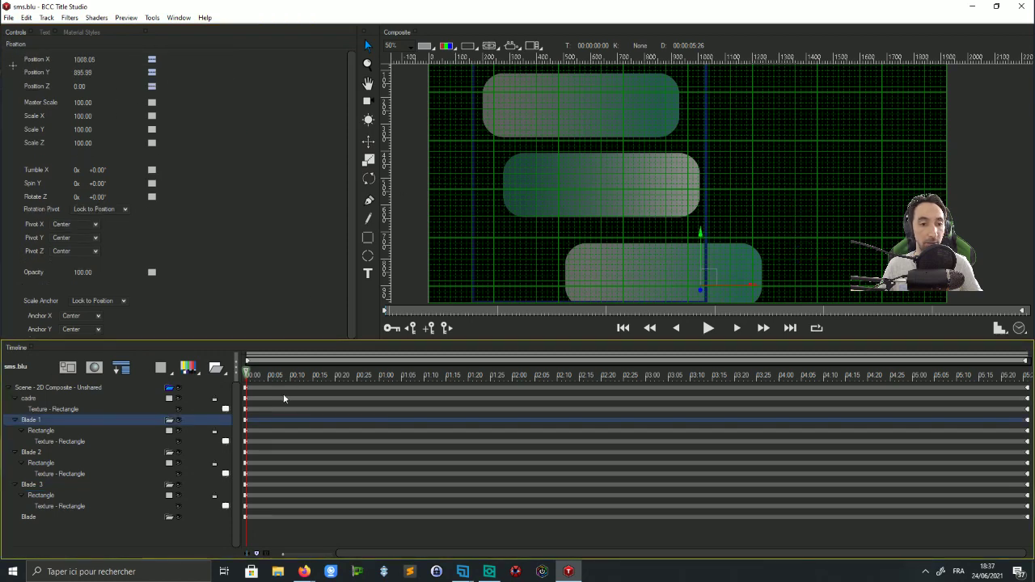
{"action": "left_click", "coordinate": [246, 420]}
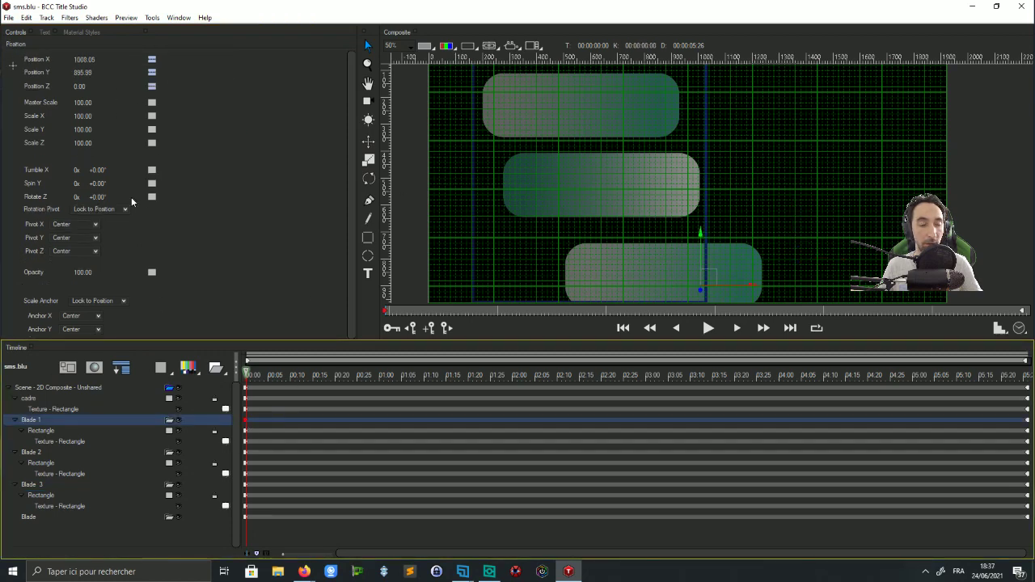
{"action": "left_click", "coordinate": [97, 59]}
{"action": "key", "text": "ctrl+c"}
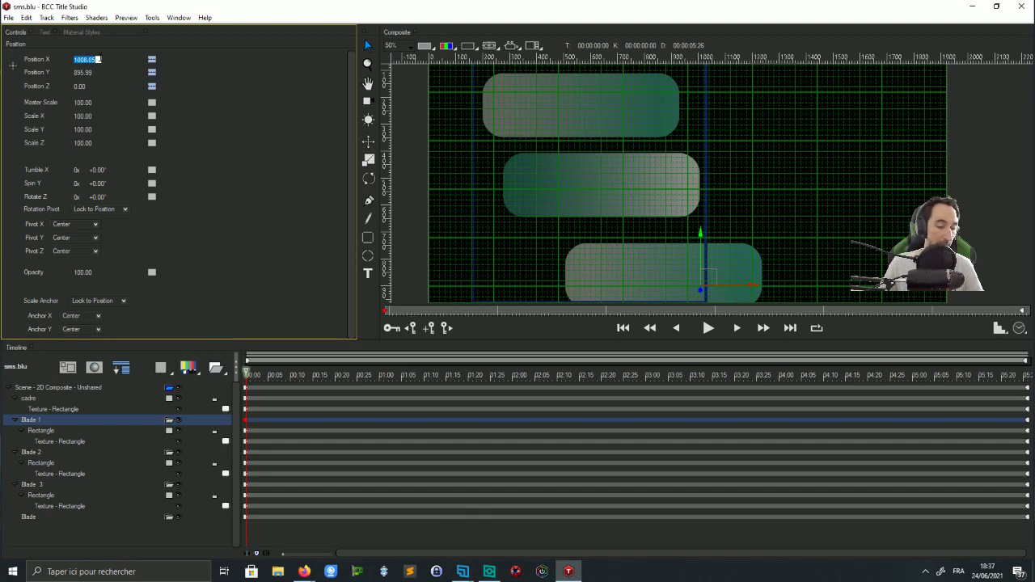
{"action": "left_click", "coordinate": [41, 486]}
{"action": "left_click", "coordinate": [90, 59]}
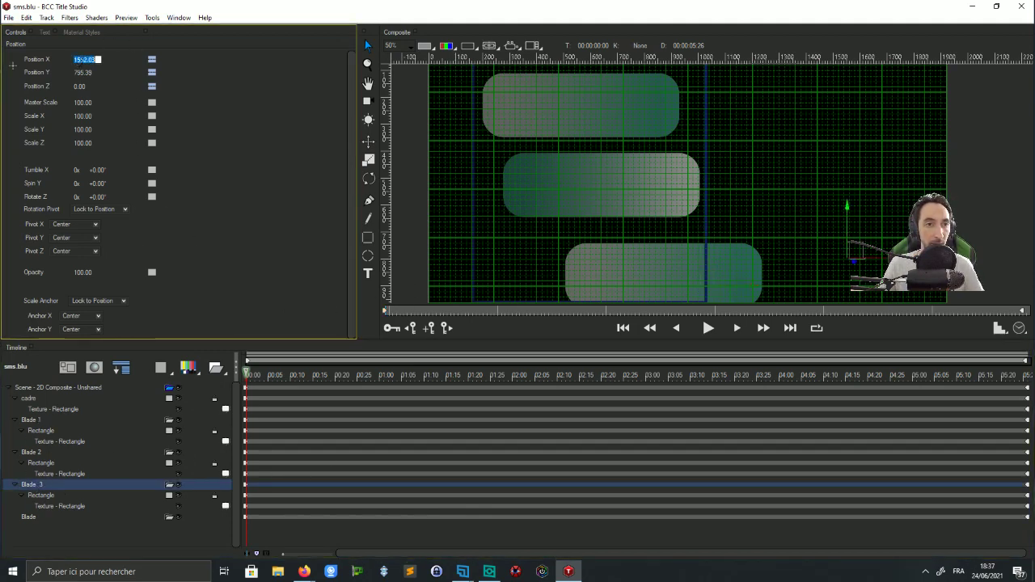
{"action": "key", "text": "ctrl+v"}
{"action": "left_click", "coordinate": [196, 102]}
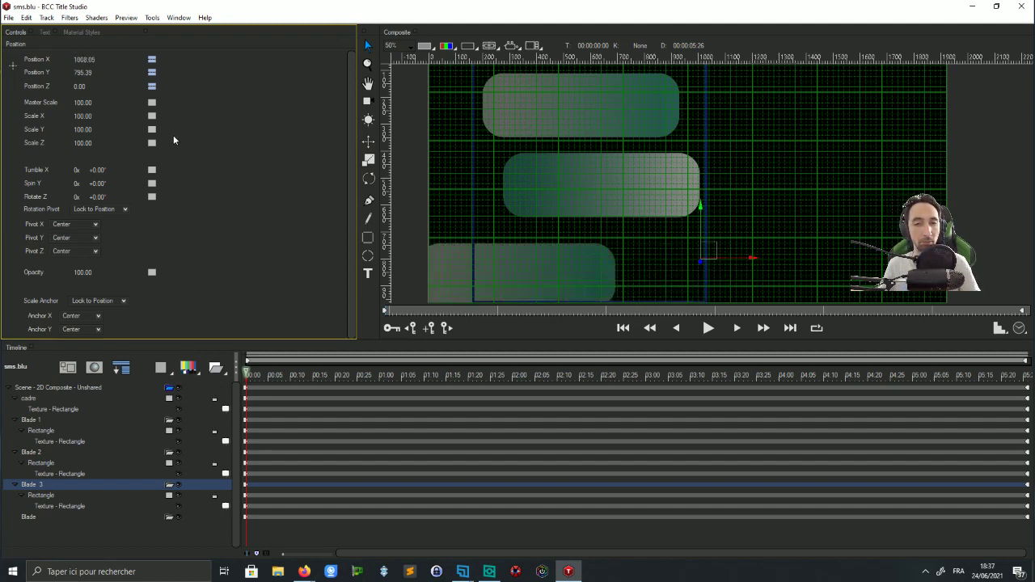
Move the Blade 3 group right to about X 1277, beneath the other two bubbles
{"action": "left_click", "coordinate": [29, 421]}
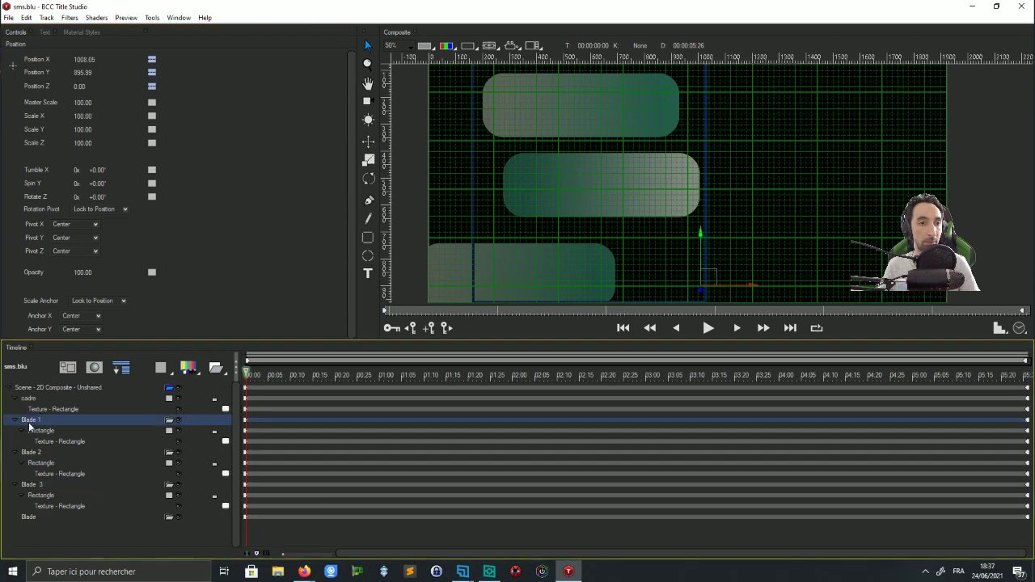
{"action": "left_click", "coordinate": [33, 485]}
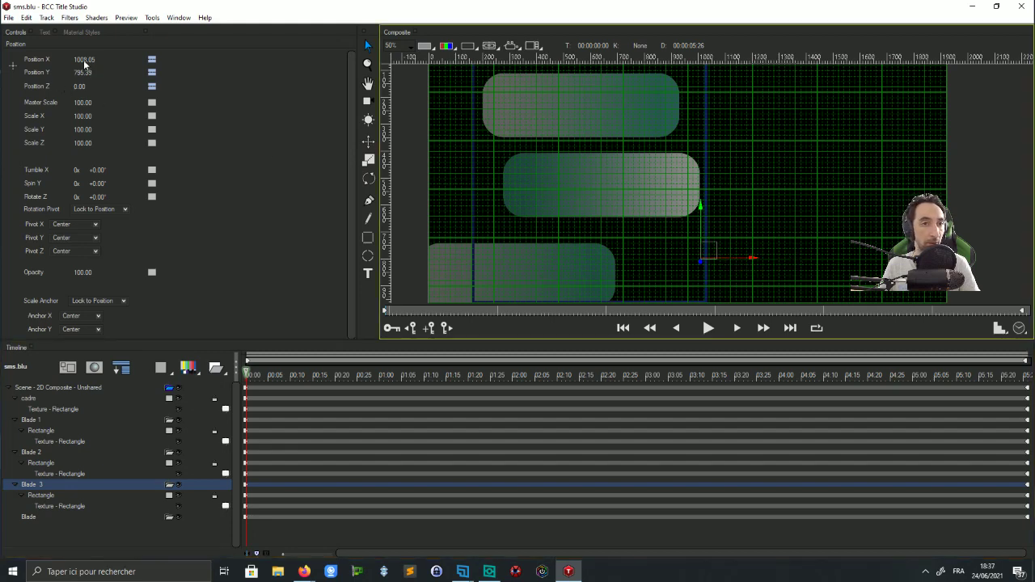
{"action": "mouse_move", "coordinate": [83, 60]}
{"action": "left_mouse_down"}
{"action": "mouse_move", "coordinate": [105, 60]}
{"action": "mouse_move", "coordinate": [84, 59]}
{"action": "left_mouse_up"}
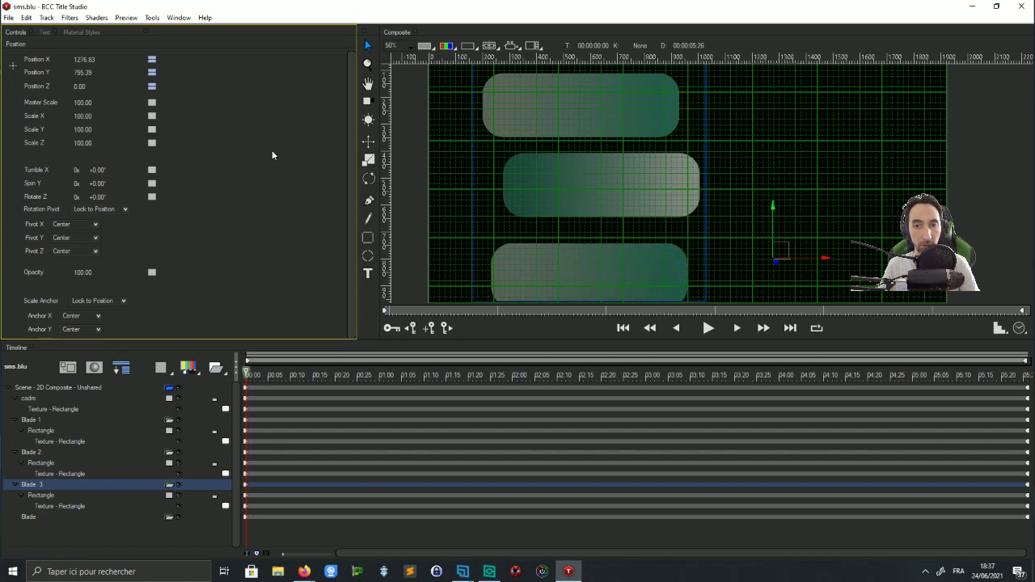
{"action": "scroll", "coordinate": [477, 211], "scroll_direction": "up", "scroll_amount": 2}
{"action": "scroll", "coordinate": [477, 211], "scroll_direction": "down", "scroll_amount": 2}
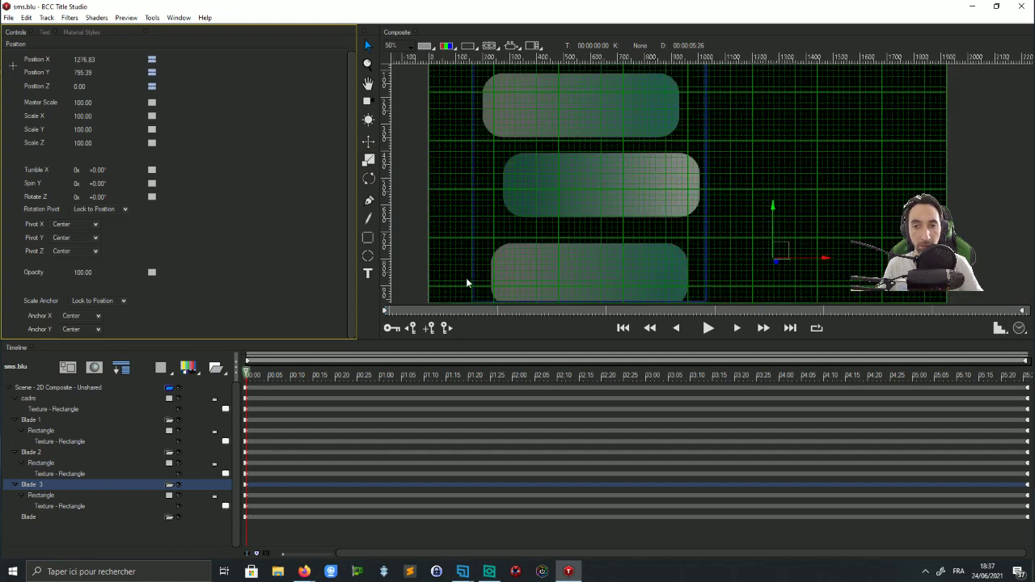
Fine-tune the Blade 3 group's X position to 1242.83, lining its bubble up with the Blade 1 bubble
{"action": "left_click", "coordinate": [87, 59]}
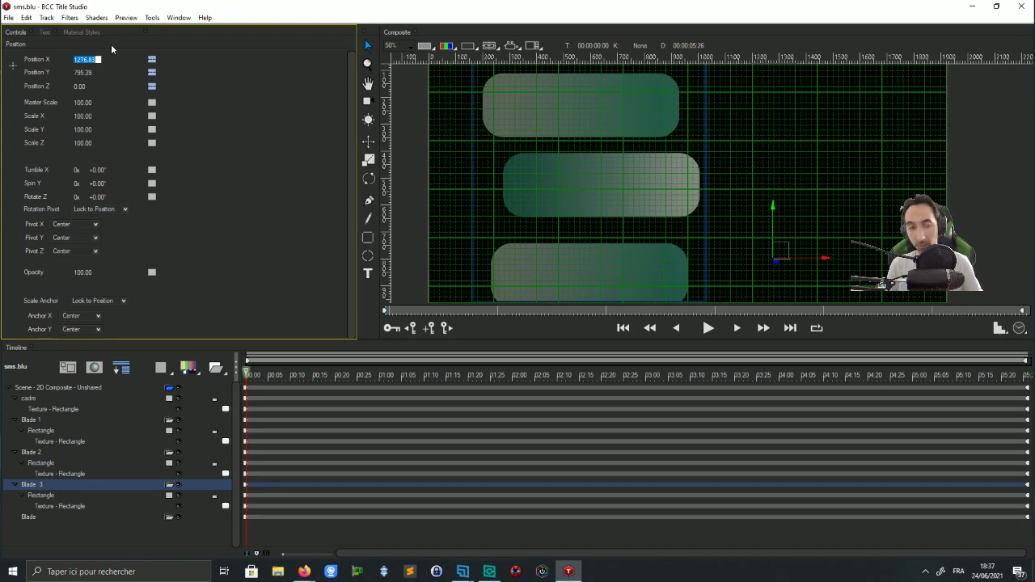
{"action": "key", "text": "Down"}
{"action": "key", "text": "Down"}
{"action": "key", "text": "Down"}
{"action": "key", "text": "Down"}
{"action": "key", "text": "Down"}
{"action": "key", "text": "Down"}
{"action": "key", "text": "Down"}
{"action": "key", "text": "Down"}
{"action": "key", "text": "Down"}
{"action": "key", "text": "Down"}
{"action": "key", "text": "Down"}
{"action": "key", "text": "Down"}
{"action": "key", "text": "Down"}
{"action": "key", "text": "Down"}
{"action": "key", "text": "Down"}
{"action": "key", "text": "Down"}
{"action": "key", "text": "Down"}
{"action": "key", "text": "Down"}
{"action": "key", "text": "Down"}
{"action": "key", "text": "Down"}
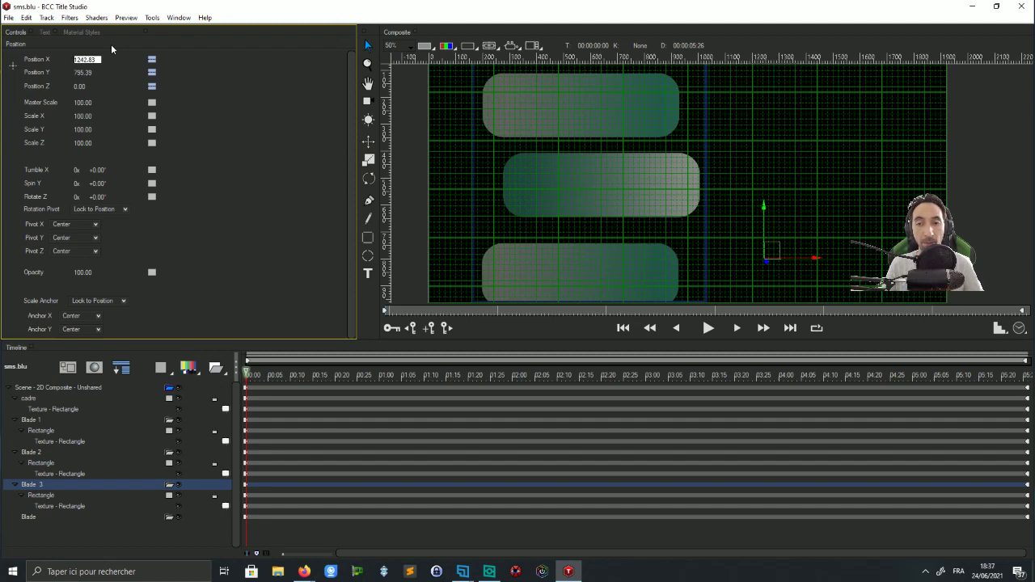
{"action": "key", "text": "Return"}
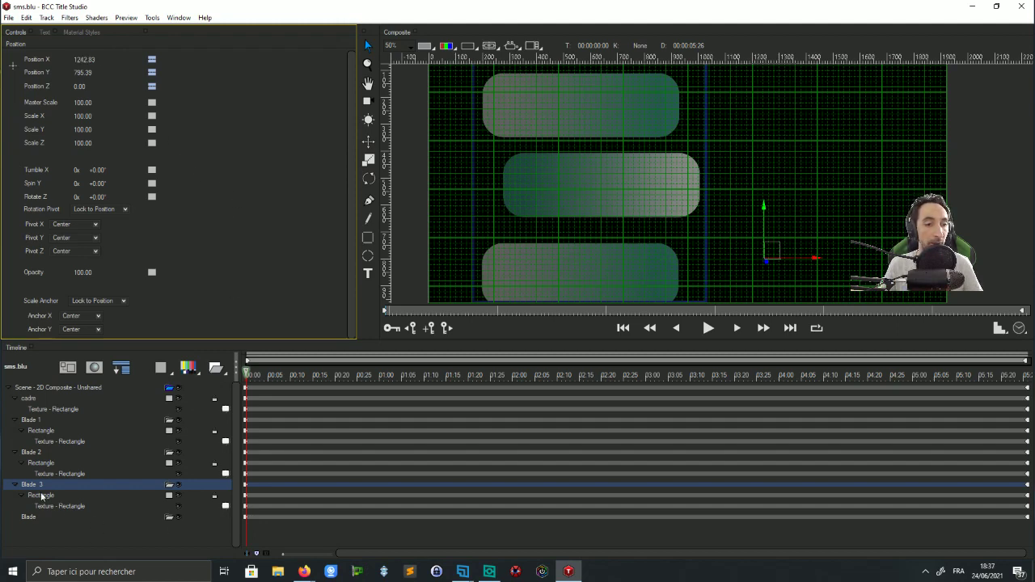
Raise the Blade 3 group to a Y position of 757.59, evening the spacing between the three bubbles
{"action": "left_click", "coordinate": [40, 421]}
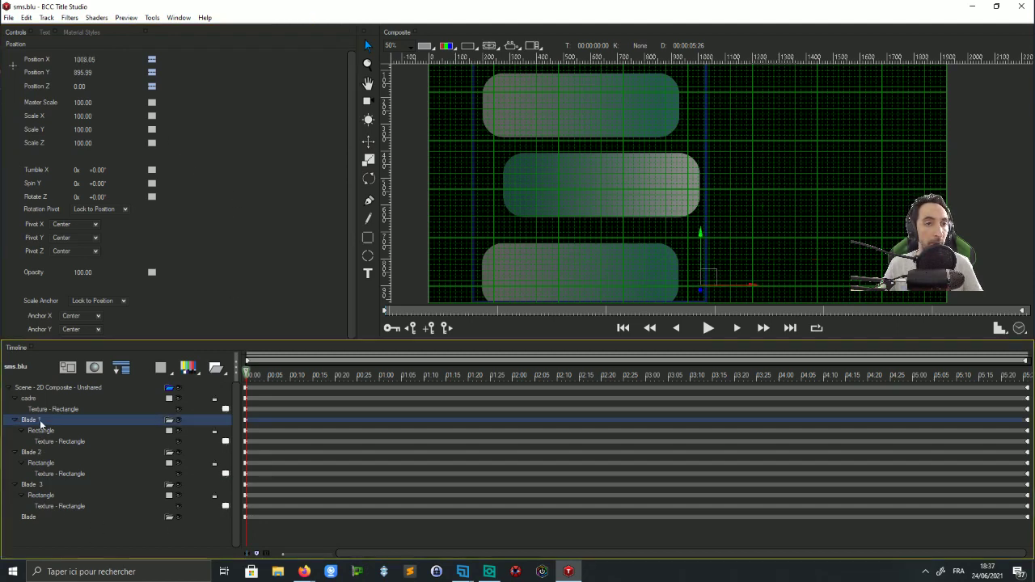
{"action": "left_click", "coordinate": [40, 486]}
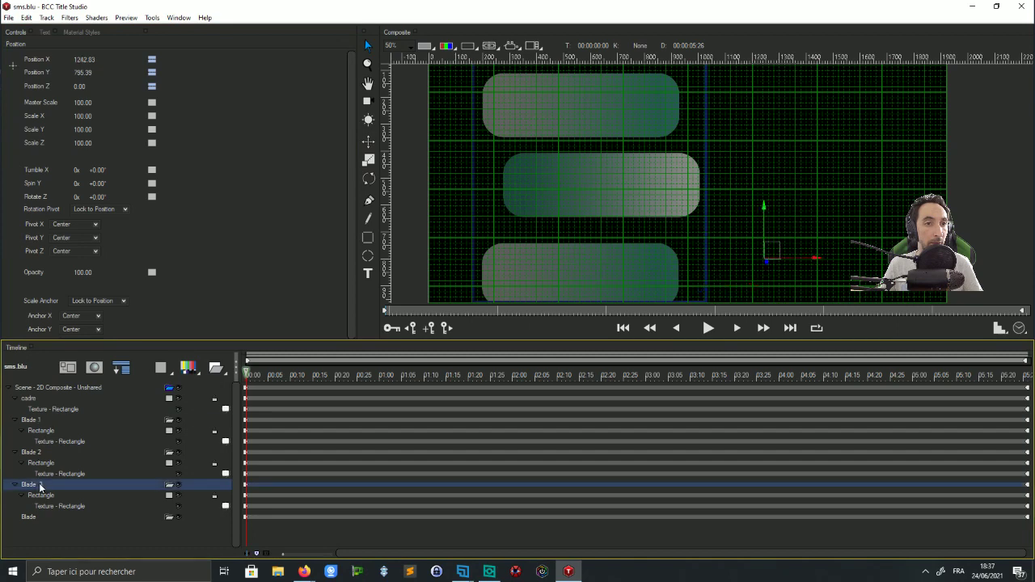
{"action": "left_click", "coordinate": [31, 454]}
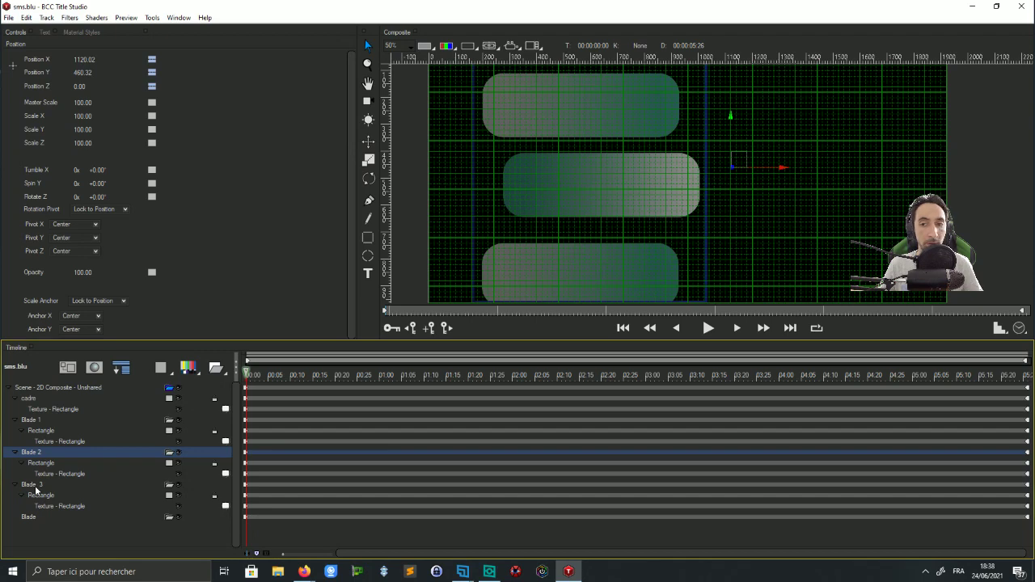
{"action": "left_click", "coordinate": [35, 486]}
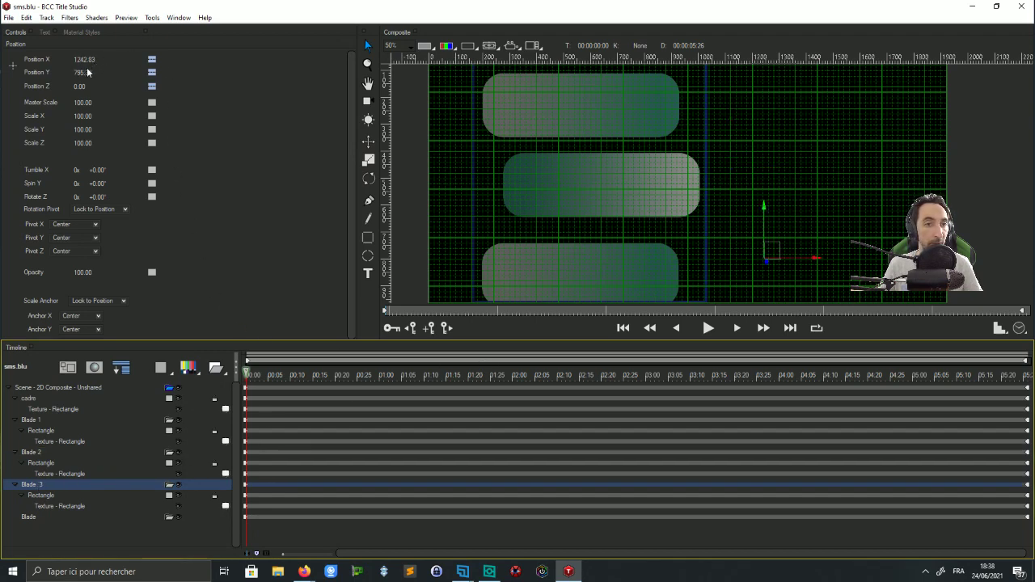
{"action": "left_click_drag", "start_coordinate": [87, 72], "coordinate": [86, 69]}
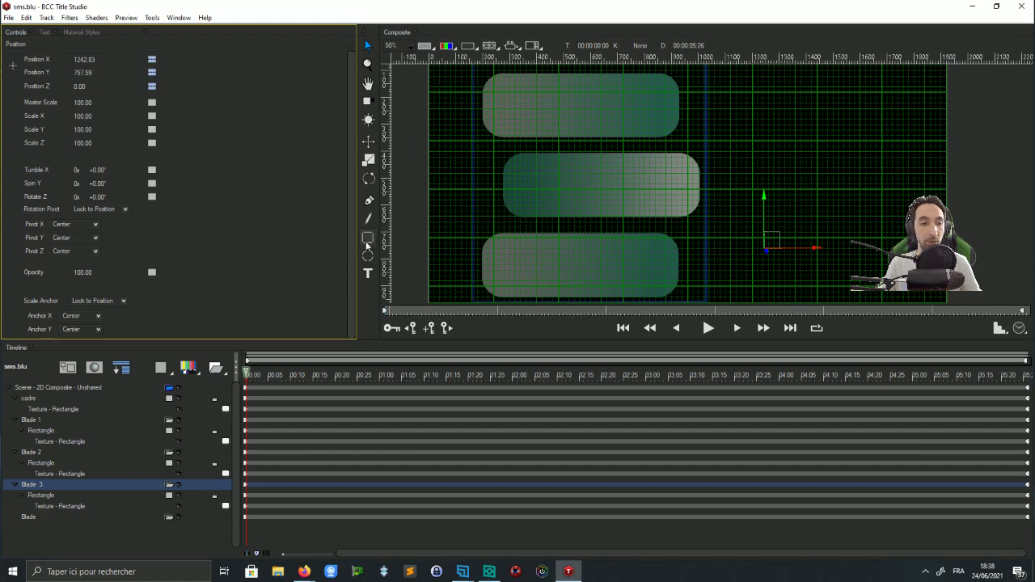
Hide the grid over the composition and bring the whole frame into view
{"action": "left_click", "coordinate": [490, 46]}
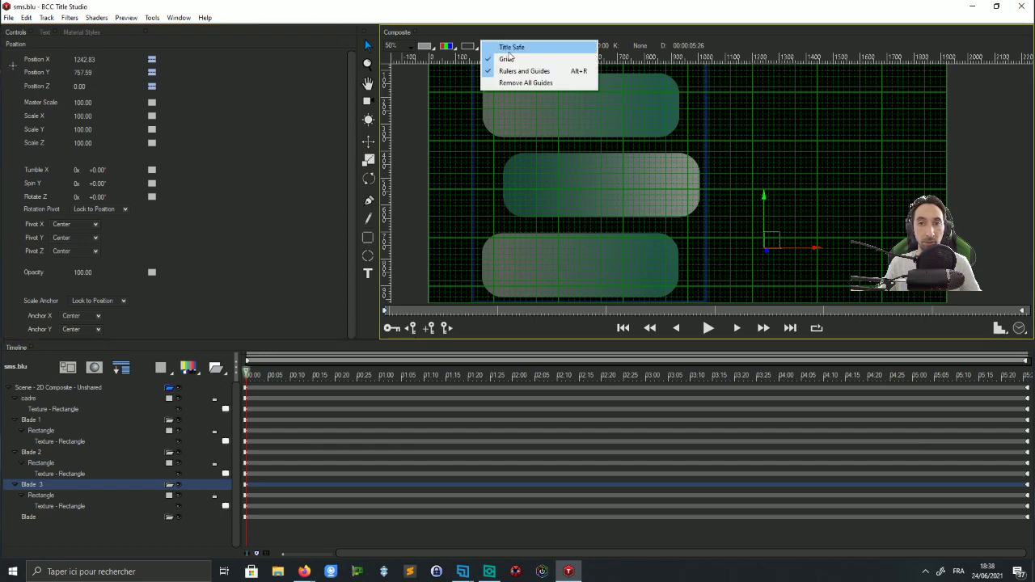
{"action": "left_click", "coordinate": [503, 59]}
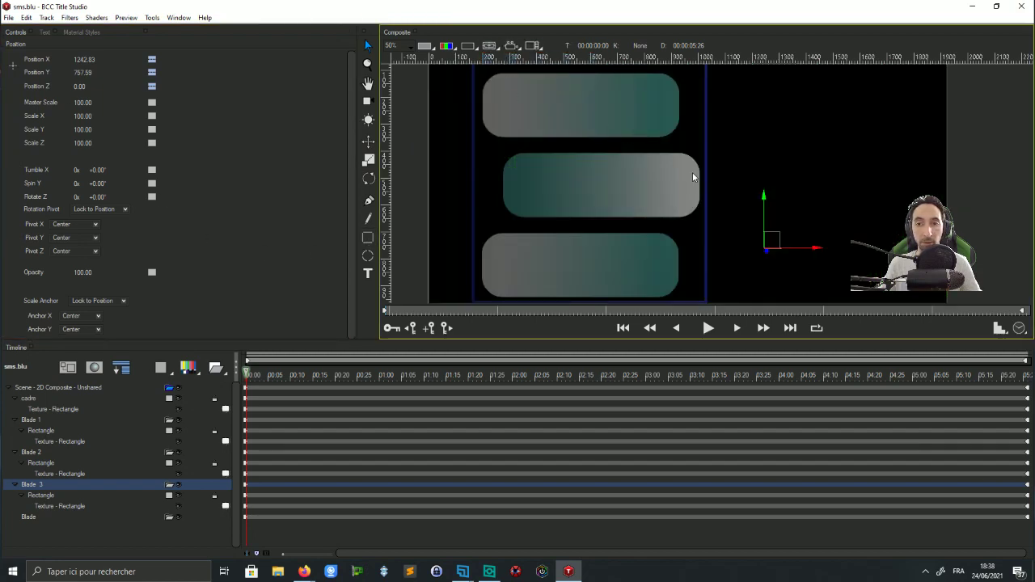
{"action": "scroll", "coordinate": [699, 196], "scroll_direction": "down", "scroll_amount": 1}
{"action": "scroll", "coordinate": [699, 196], "scroll_direction": "up", "scroll_amount": 1}
{"action": "scroll", "coordinate": [699, 196], "scroll_direction": "down", "scroll_amount": 1}
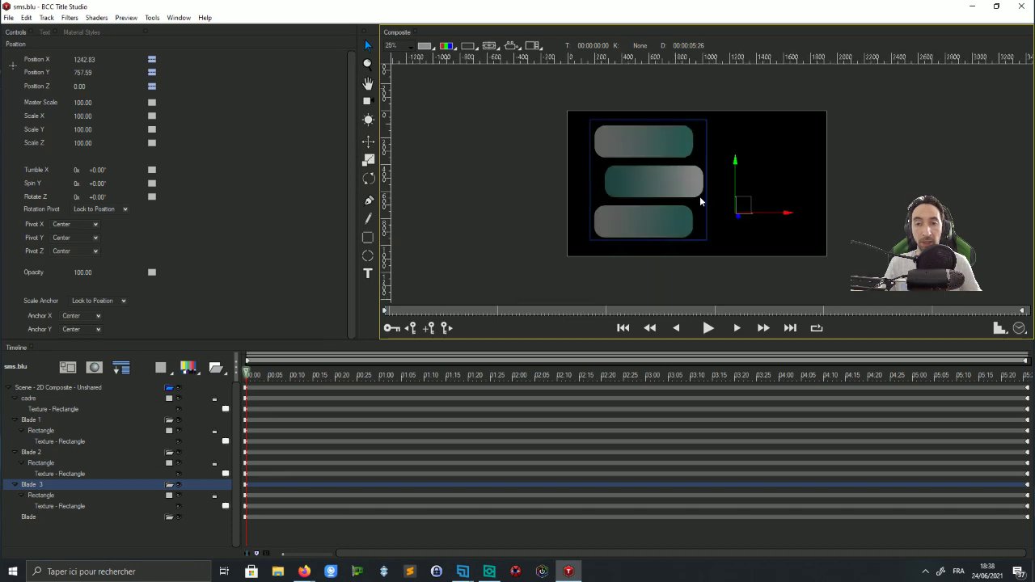
Move the cadre frame slightly to about X 616, Y 612 so it surrounds the three bubbles
{"action": "left_click", "coordinate": [720, 131]}
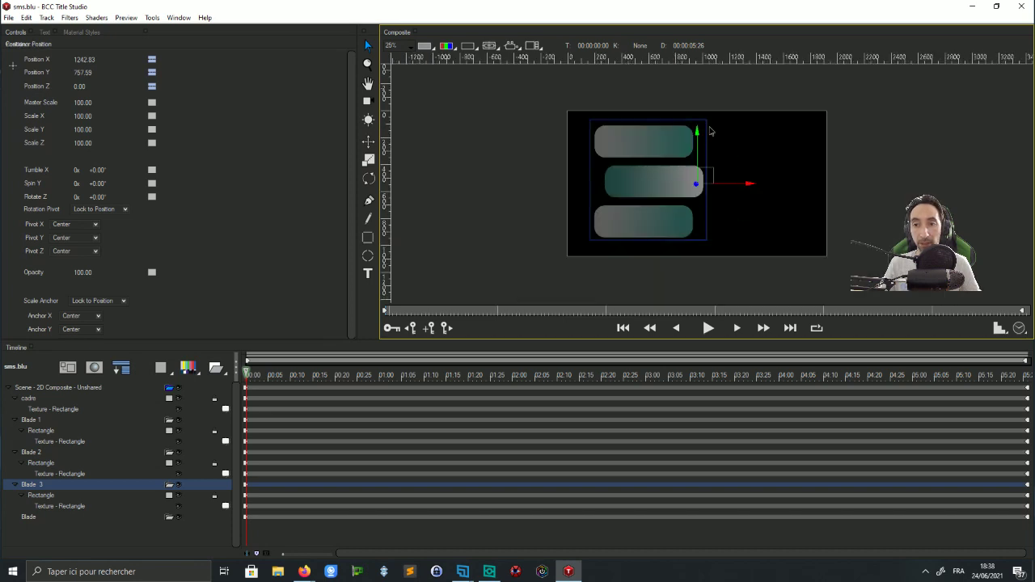
{"action": "left_click", "coordinate": [637, 120]}
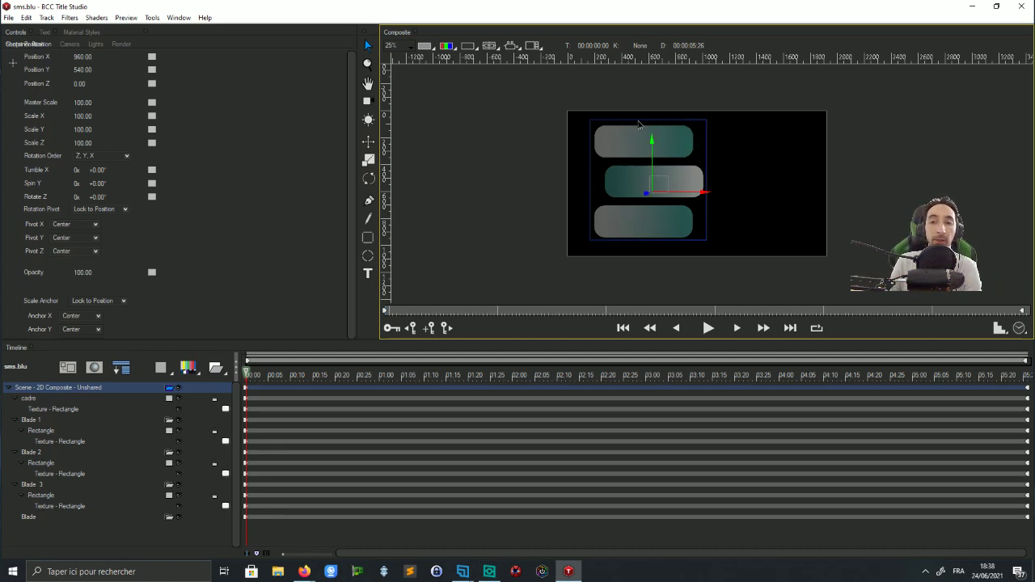
{"action": "left_click", "coordinate": [642, 118]}
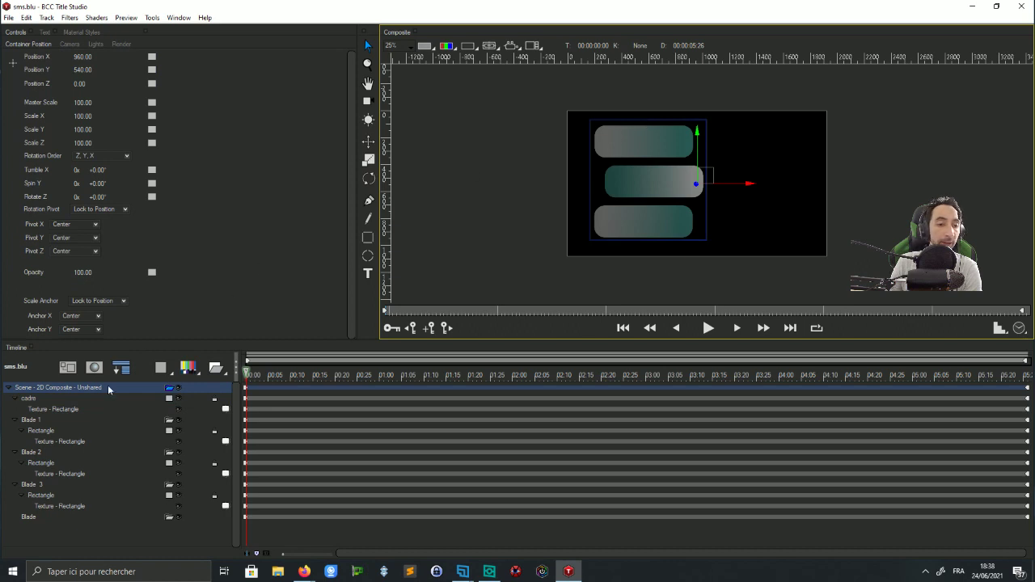
{"action": "left_click", "coordinate": [33, 398]}
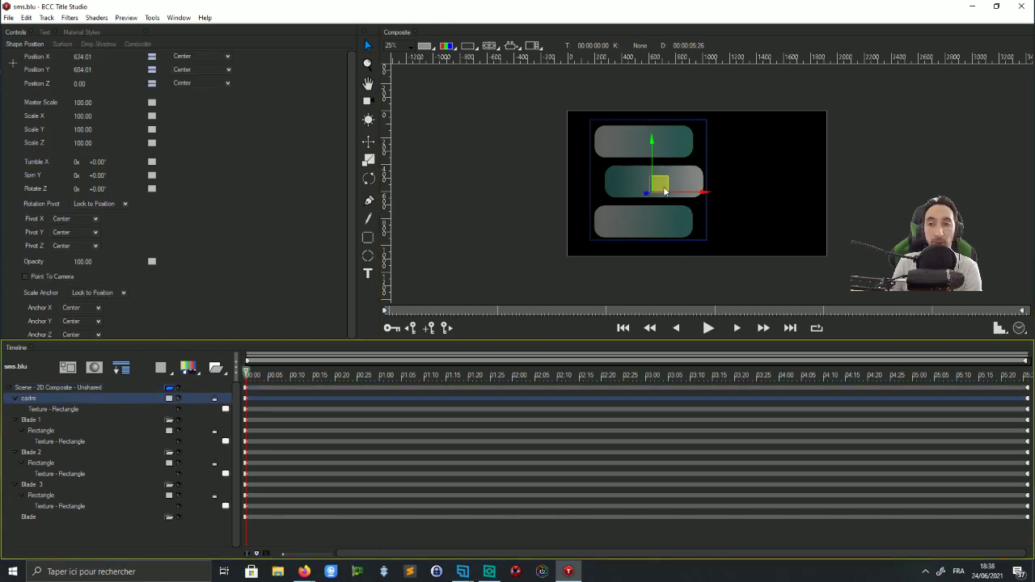
{"action": "left_click_drag", "start_coordinate": [703, 180], "coordinate": [660, 189]}
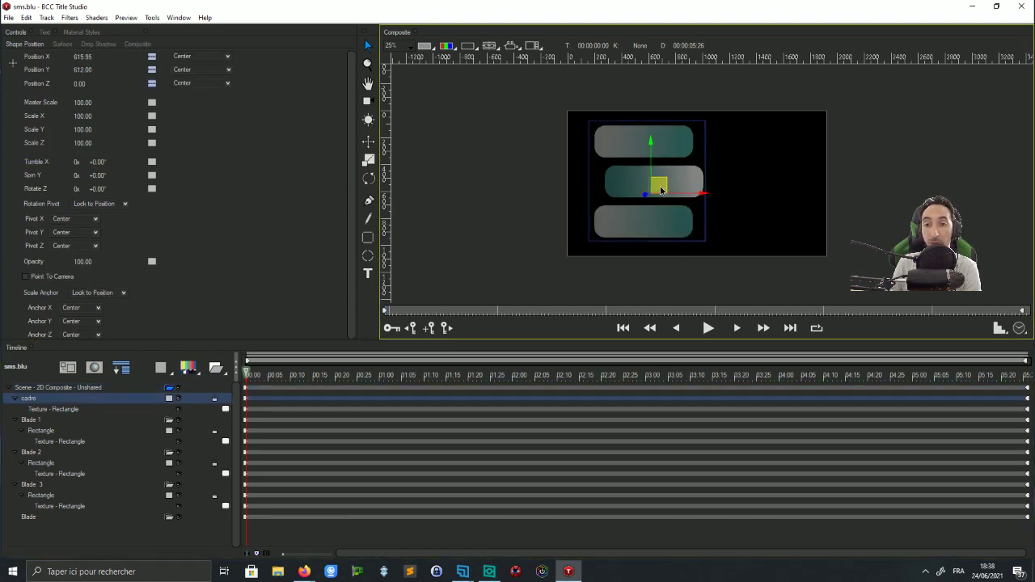
Try moving the Blade 2 group up and to the right, away from the other bubbles, and undo each move
{"action": "left_click", "coordinate": [31, 485]}
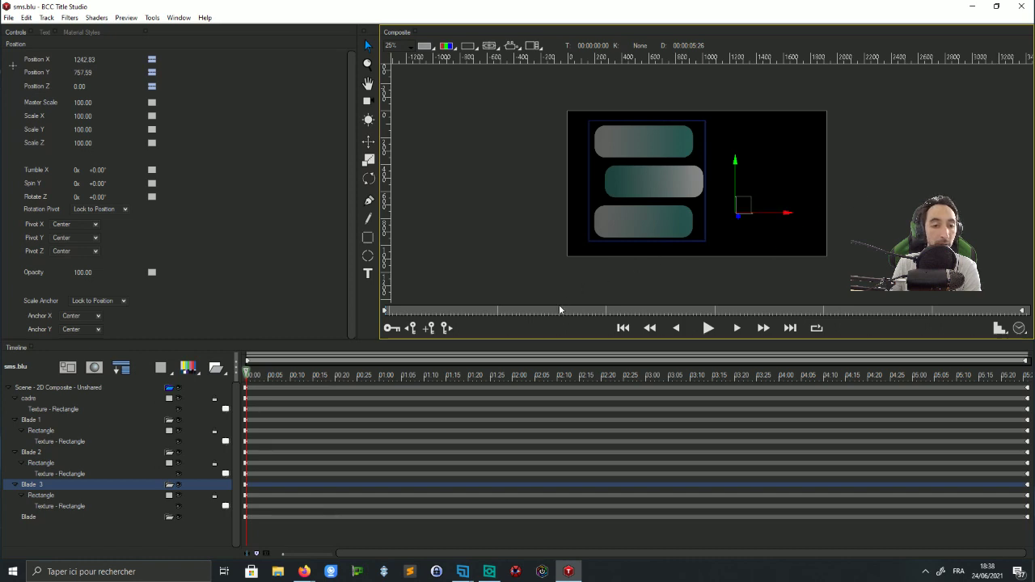
{"action": "left_click", "coordinate": [29, 454]}
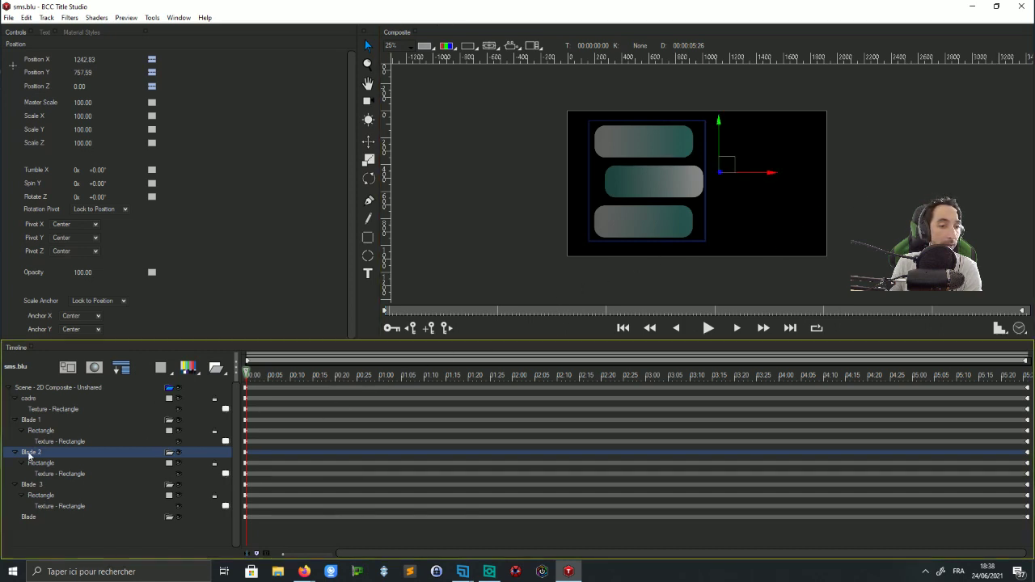
{"action": "left_click_drag", "start_coordinate": [728, 168], "coordinate": [837, 143]}
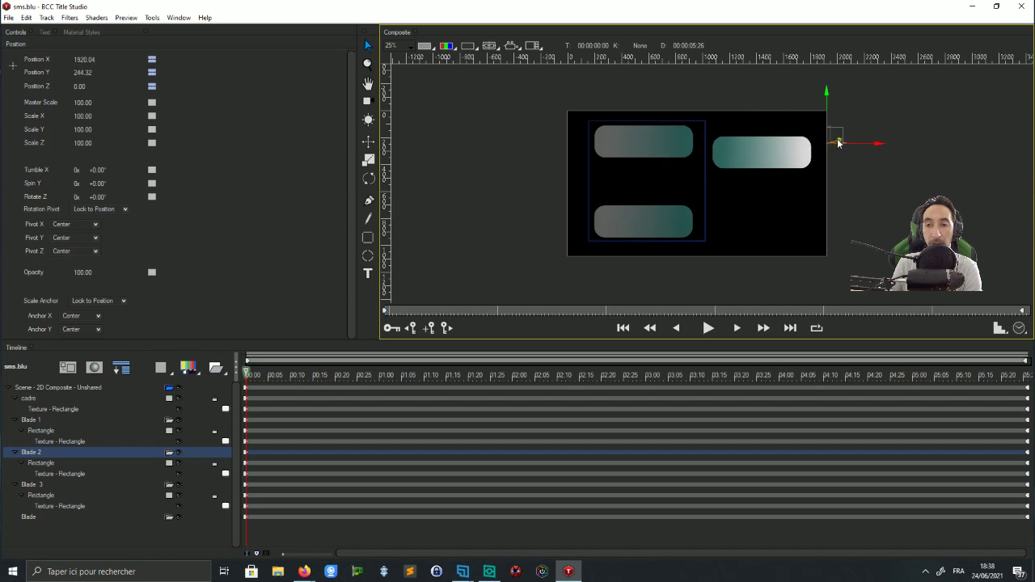
{"action": "key", "text": "ctrl+z"}
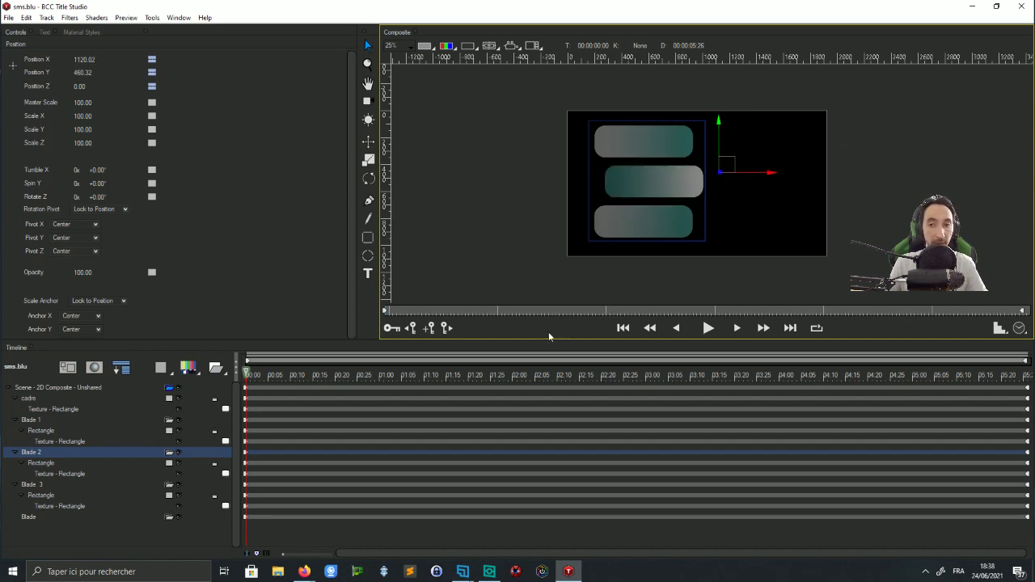
{"action": "left_click_drag", "start_coordinate": [727, 165], "coordinate": [793, 138]}
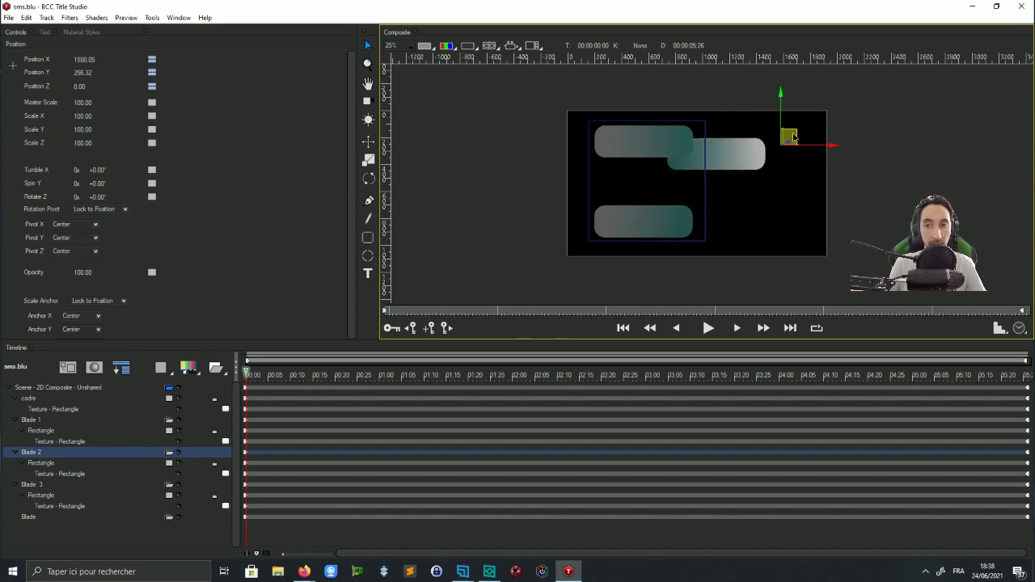
{"action": "key", "text": "ctrl+z"}
{"action": "left_click", "coordinate": [41, 485]}
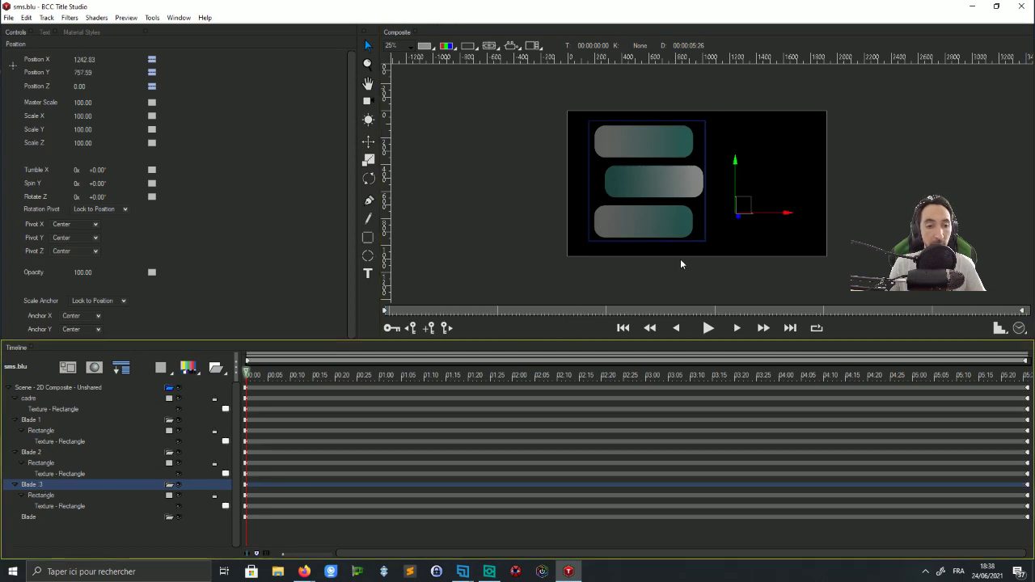
{"action": "left_click", "coordinate": [753, 214]}
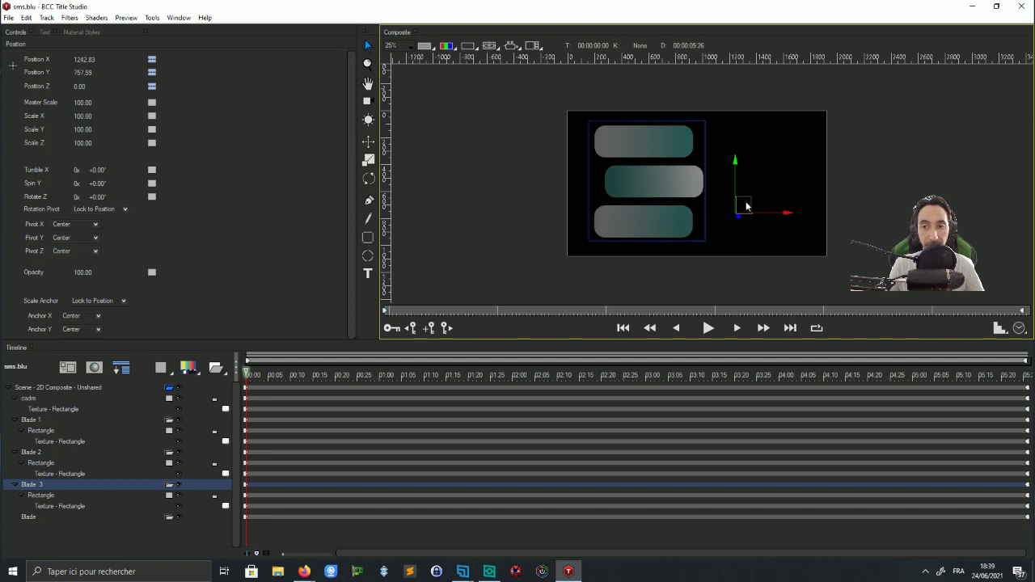
{"action": "scroll", "coordinate": [746, 206], "scroll_direction": "up", "scroll_amount": 1}
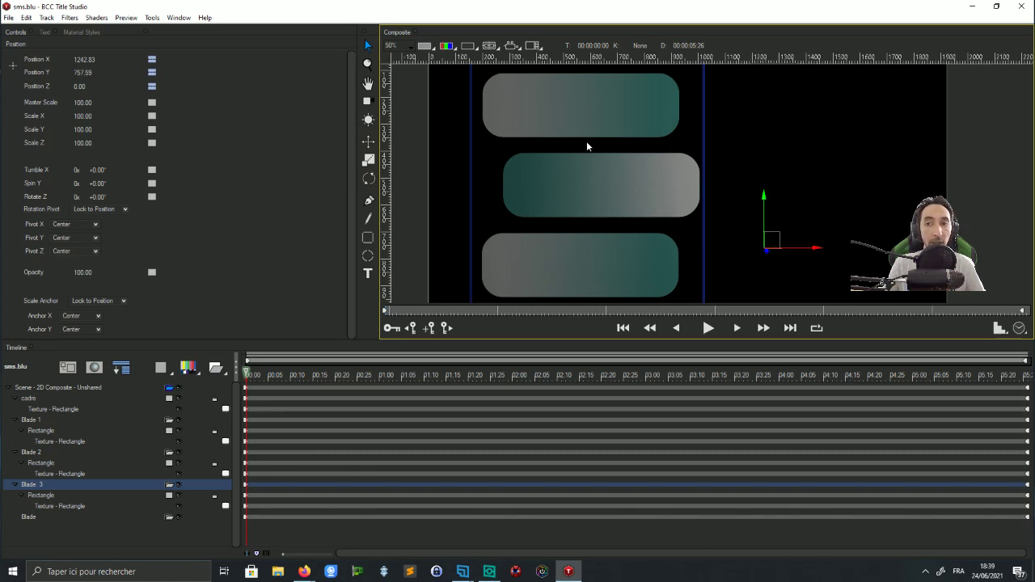
Delete the empty Blade container at the end of the track list
{"action": "left_click", "coordinate": [27, 517]}
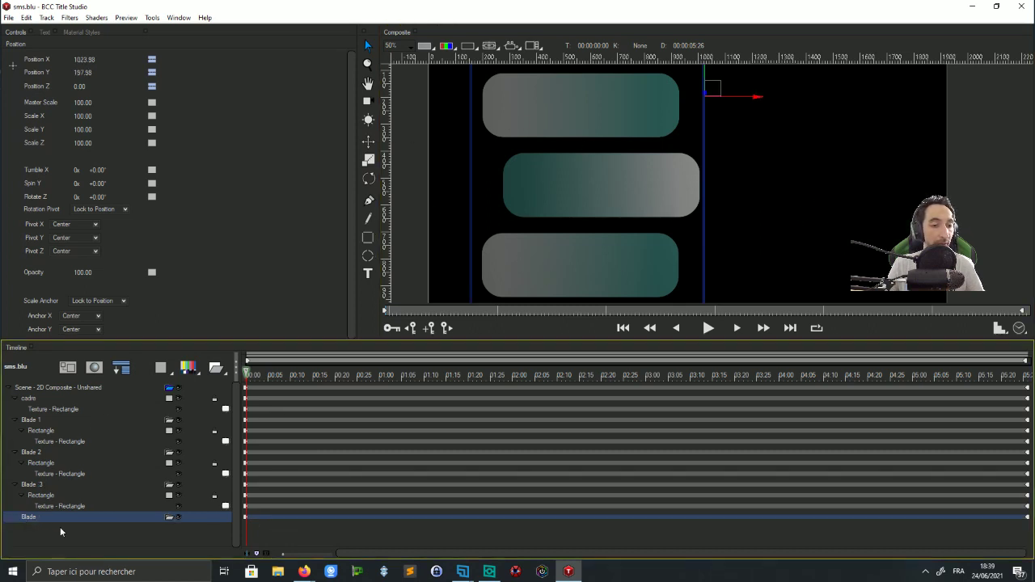
{"action": "scroll", "coordinate": [450, 199], "scroll_direction": "down", "scroll_amount": 2}
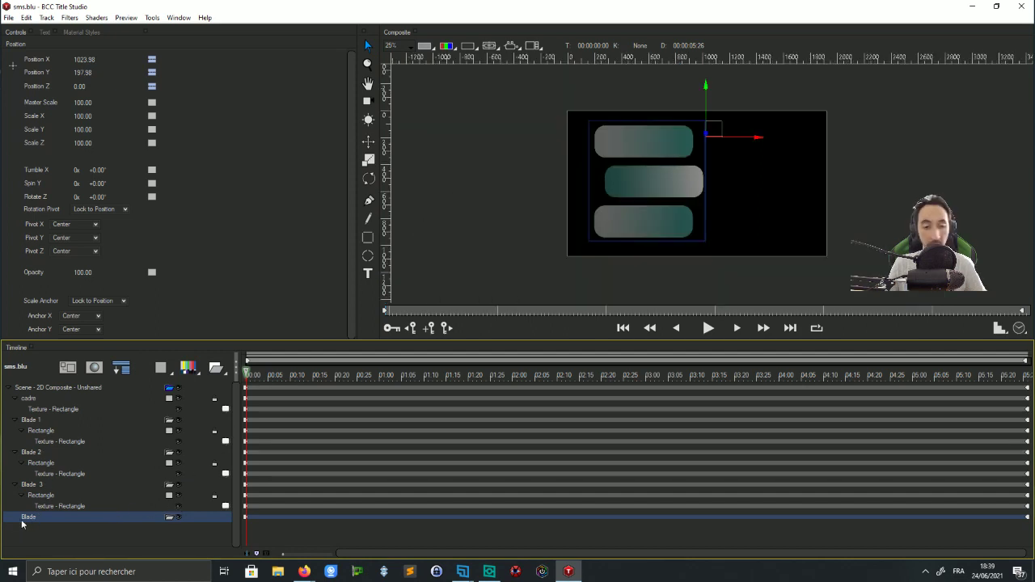
{"action": "key", "text": "Delete"}
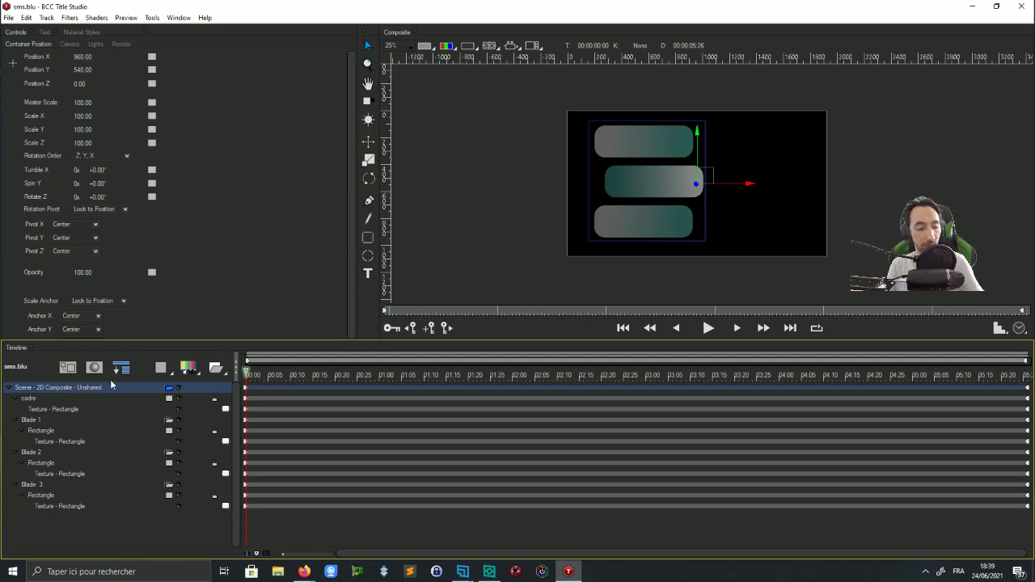
Set Border Begin to 100 in the border settings of the cadre track's rectangle texture
{"action": "left_click", "coordinate": [31, 399]}
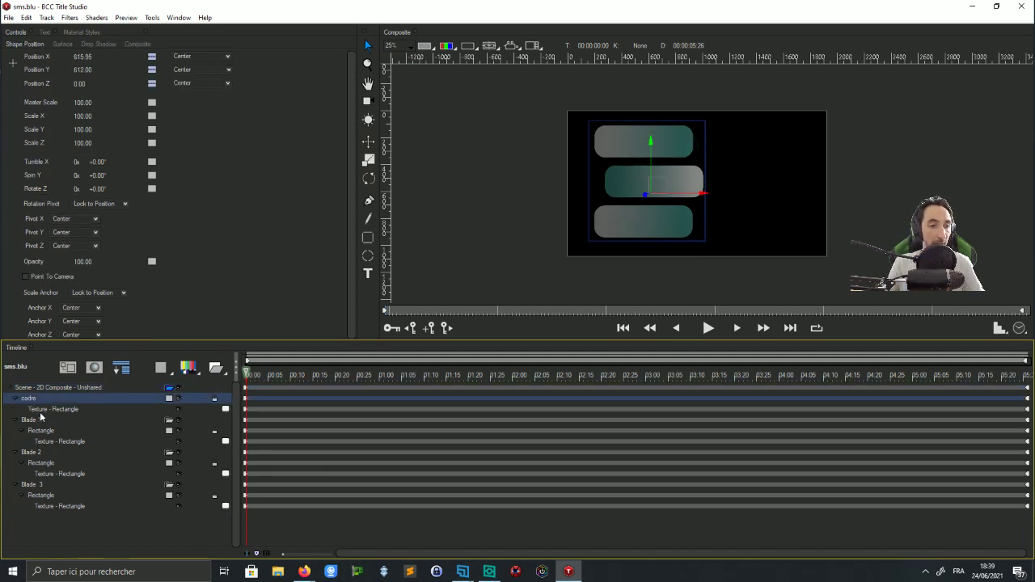
{"action": "left_click", "coordinate": [44, 410]}
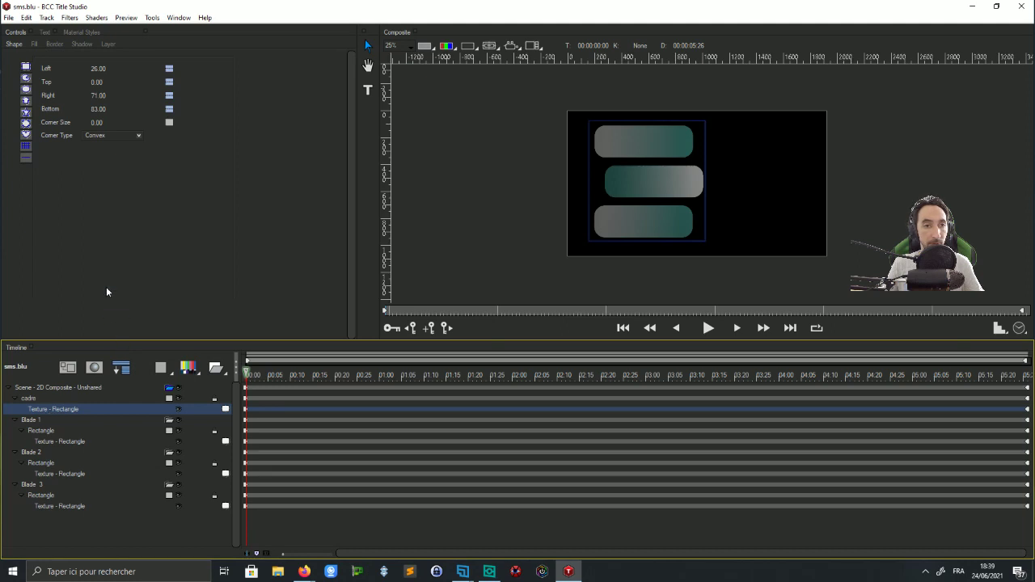
{"action": "left_click", "coordinate": [55, 43]}
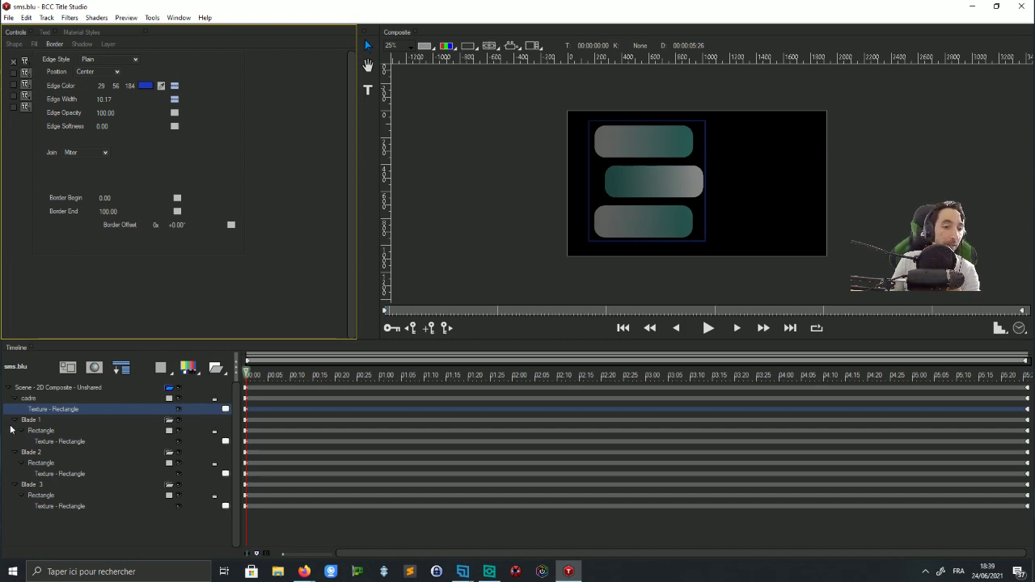
{"action": "left_click_drag", "start_coordinate": [106, 198], "coordinate": [131, 188]}
{"action": "left_click", "coordinate": [113, 198]}
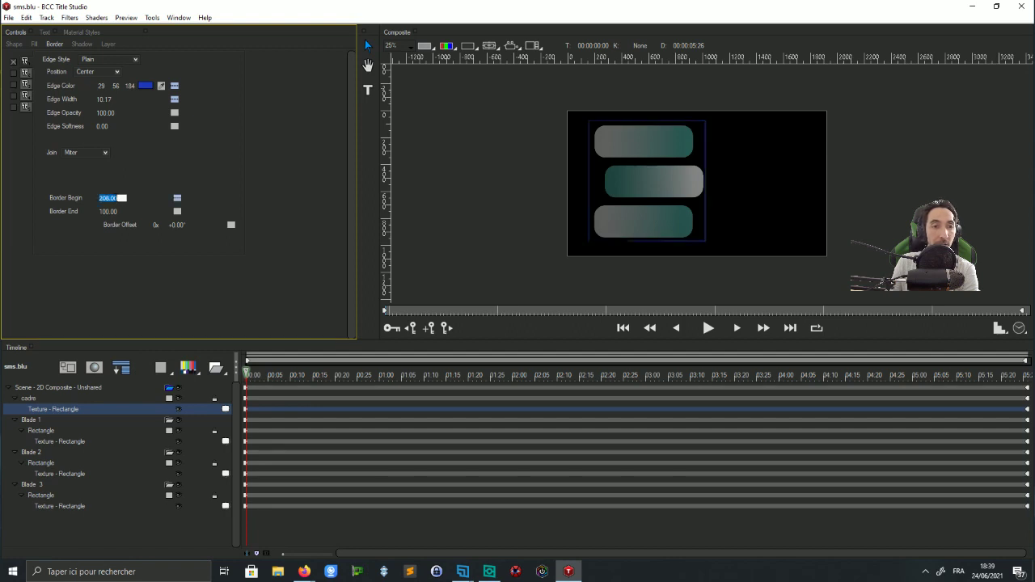
{"action": "key", "text": "BackSpace"}
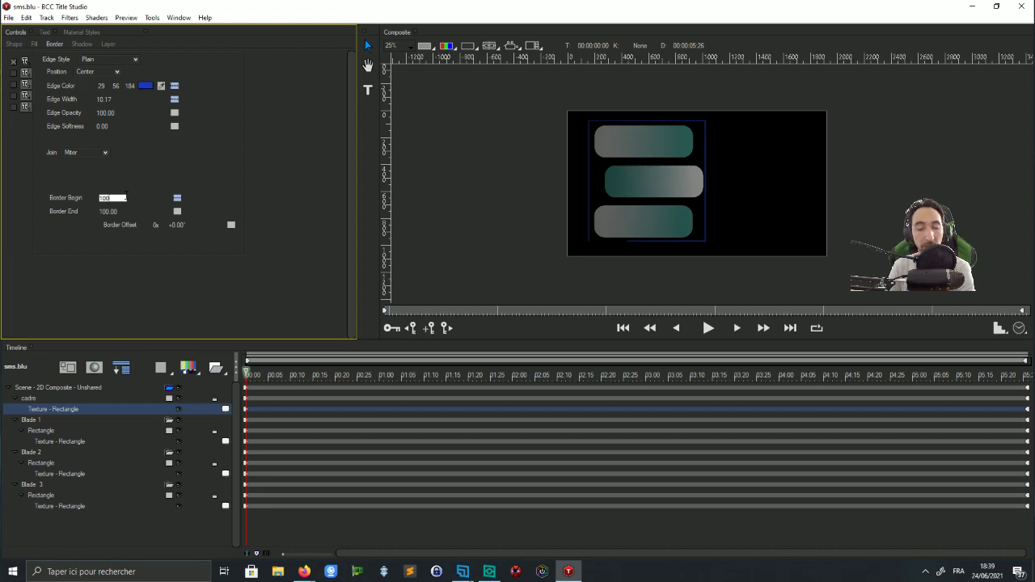
{"action": "type", "text": "100"}
{"action": "key", "text": "Return"}
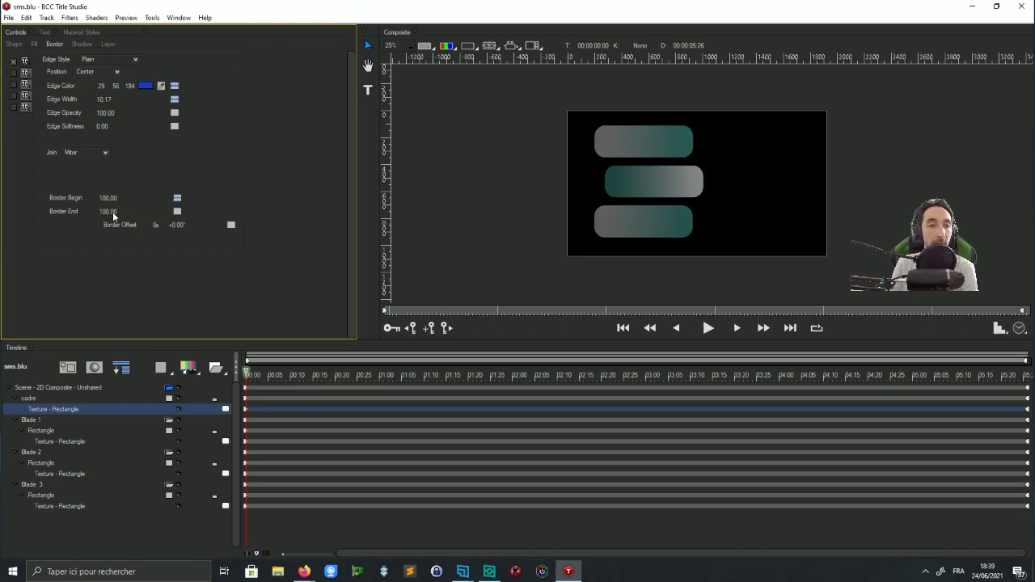
Try a Border End of 0 on the cadre's rectangle texture, and set it back to 100
{"action": "left_click_drag", "start_coordinate": [113, 214], "coordinate": [98, 214]}
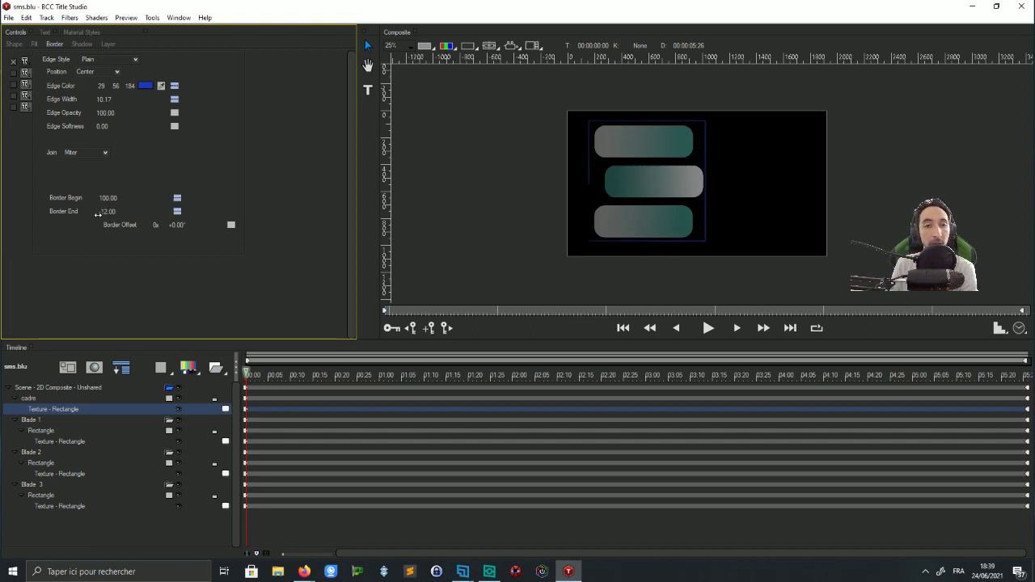
{"action": "left_click", "coordinate": [104, 213]}
{"action": "type", "text": "0"}
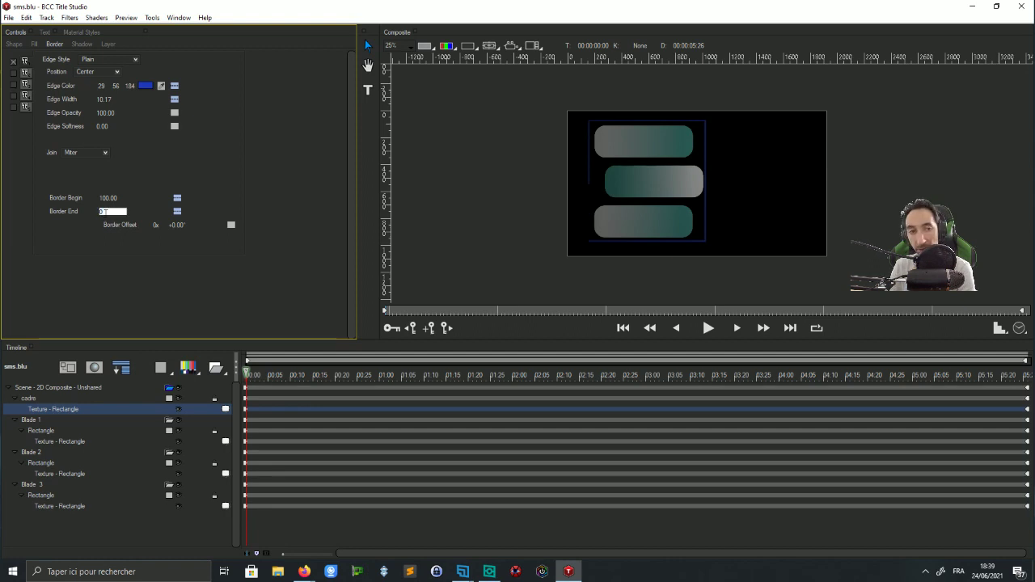
{"action": "key", "text": "Return"}
{"action": "left_click", "coordinate": [105, 211]}
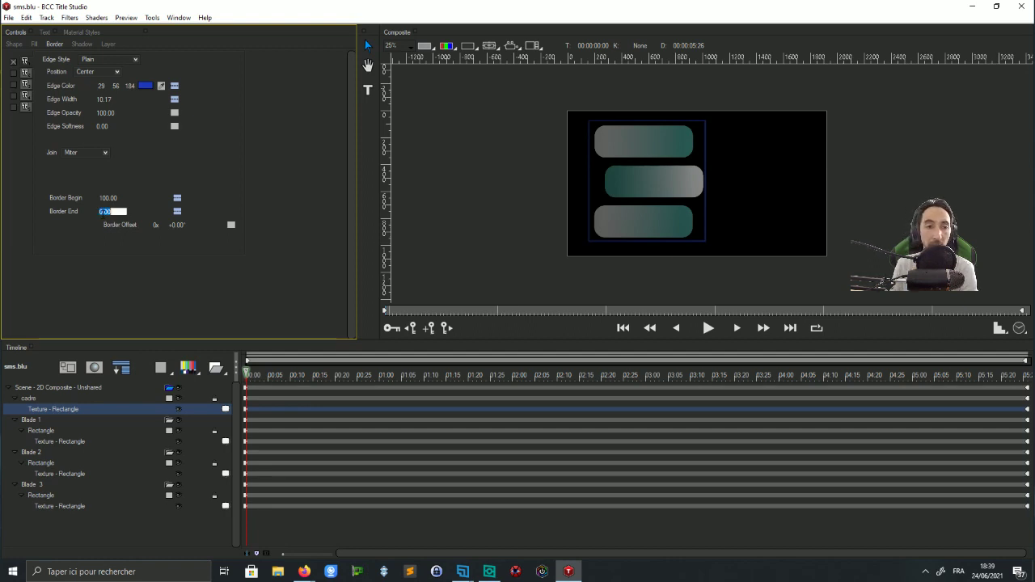
{"action": "type", "text": "100"}
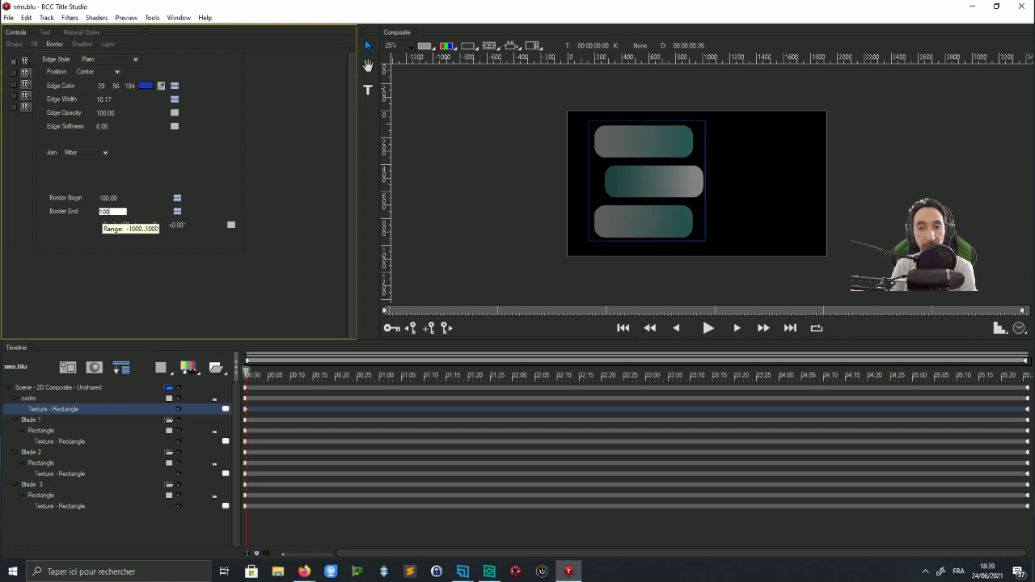
{"action": "key", "text": "Return"}
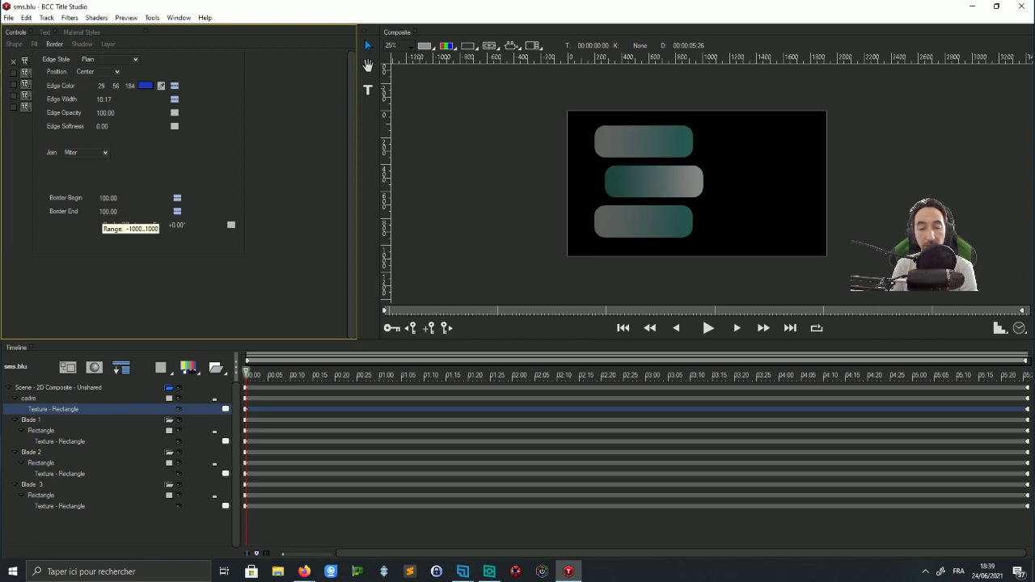
Set Border Begin to 0 at the last keyframe of the cadre's rectangle texture
{"action": "left_click", "coordinate": [246, 410]}
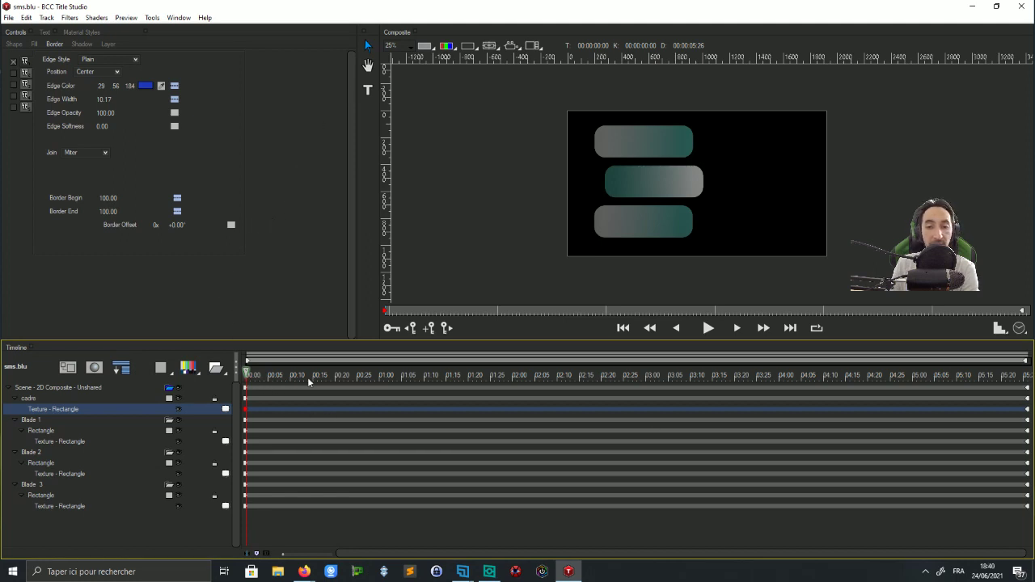
{"action": "left_click", "coordinate": [1029, 412]}
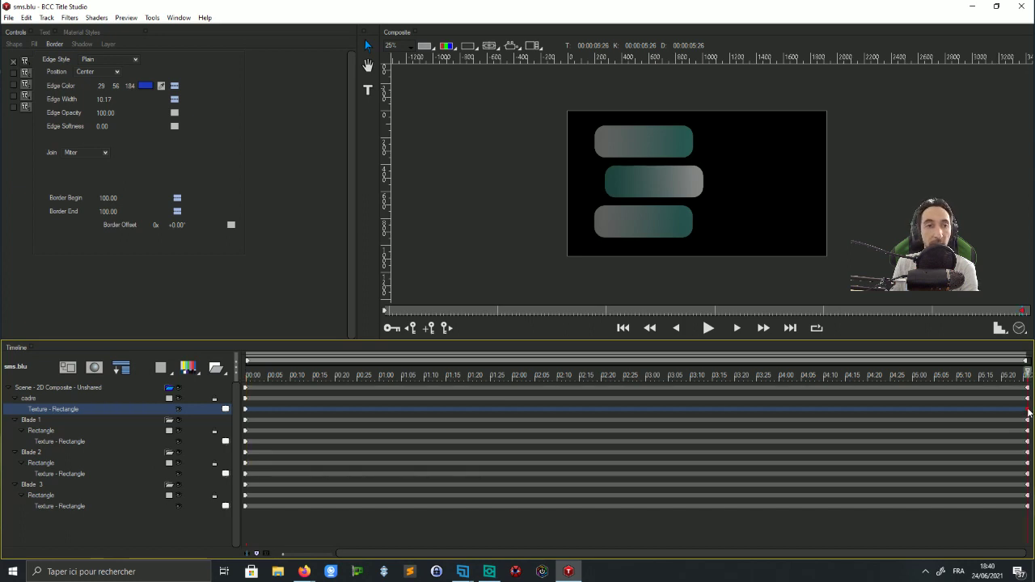
{"action": "left_click", "coordinate": [116, 198]}
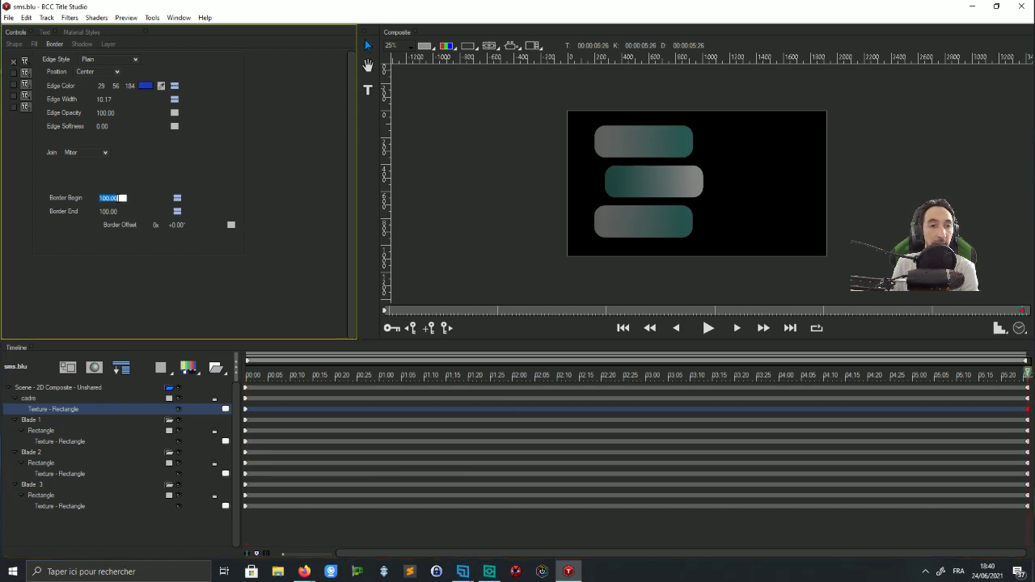
{"action": "type", "text": "0"}
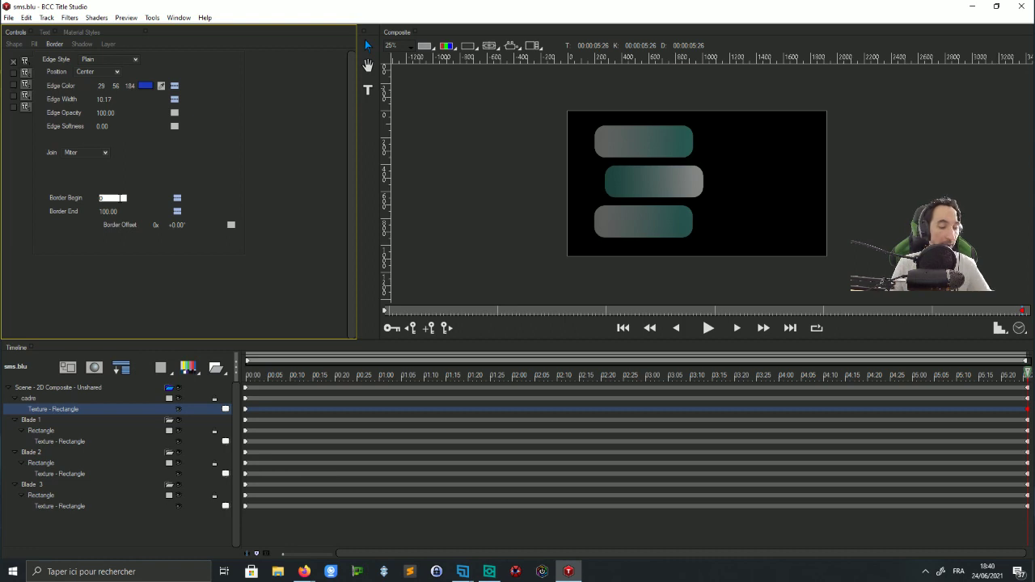
{"action": "key", "text": "Tab"}
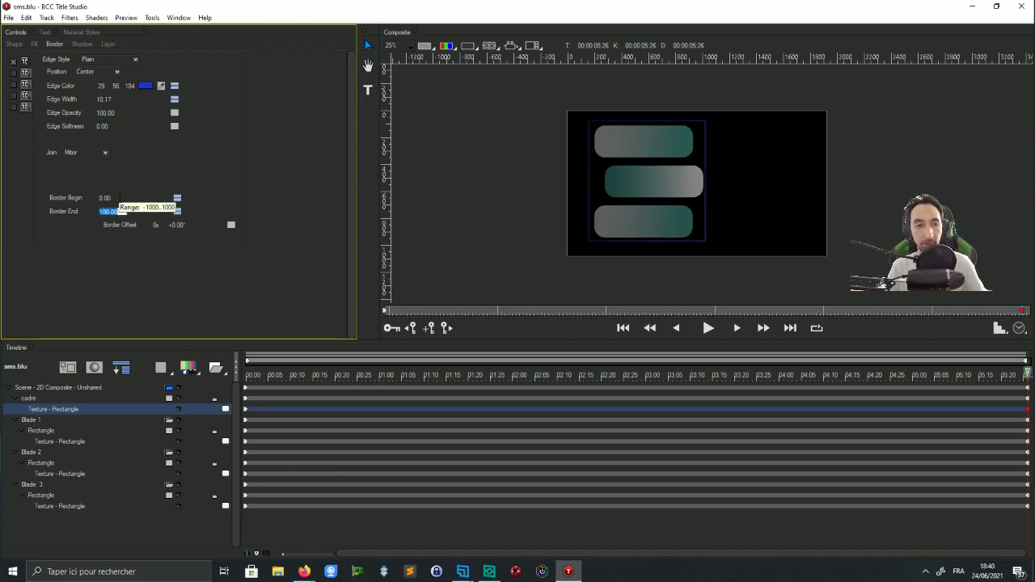
{"action": "key", "text": "Return"}
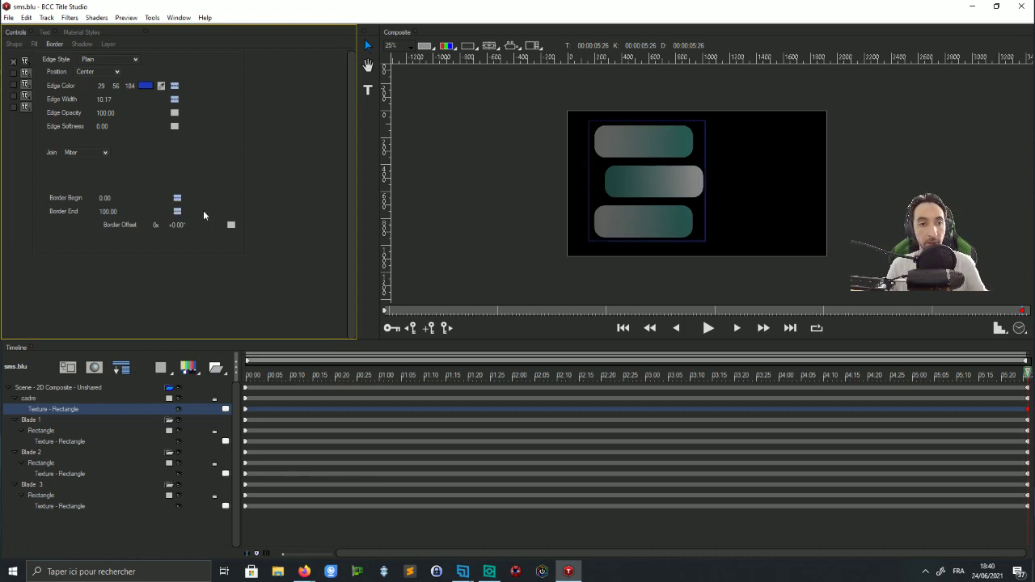
Scrub from the first to the last keyframe to check the cadre's border animation
{"action": "left_click", "coordinate": [248, 410]}
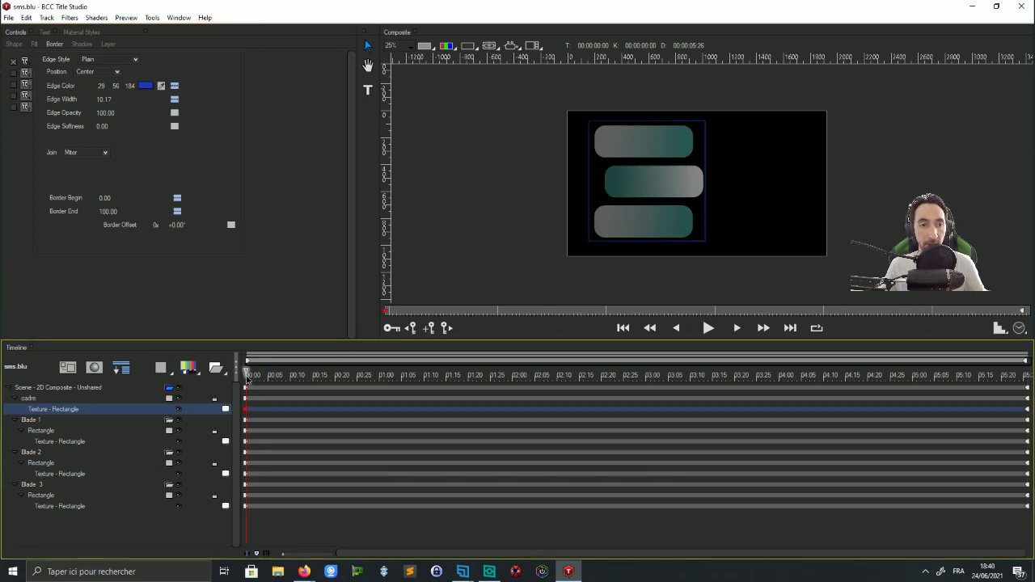
{"action": "left_click_drag", "start_coordinate": [247, 378], "coordinate": [1026, 374]}
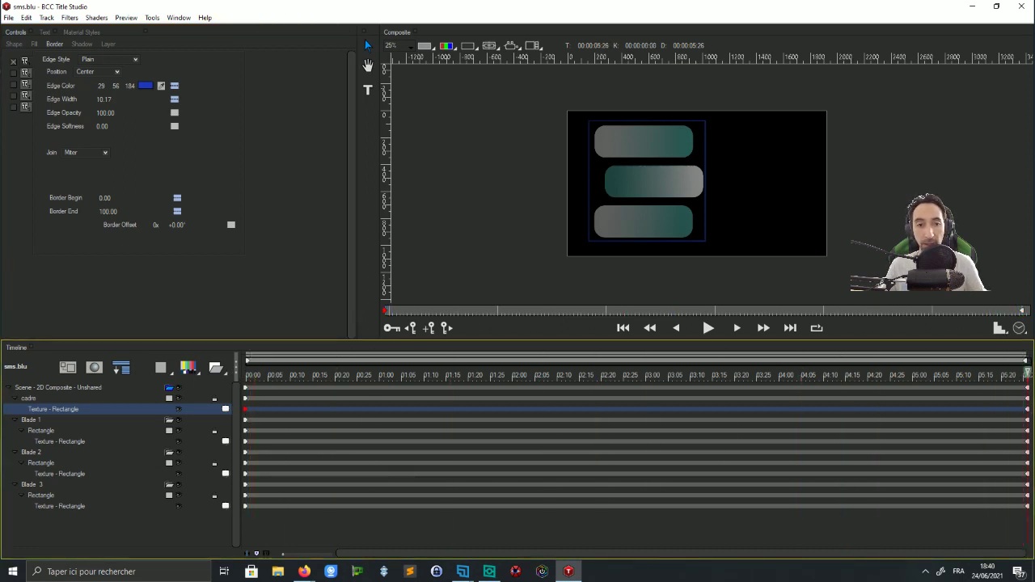
{"action": "left_click", "coordinate": [1027, 409]}
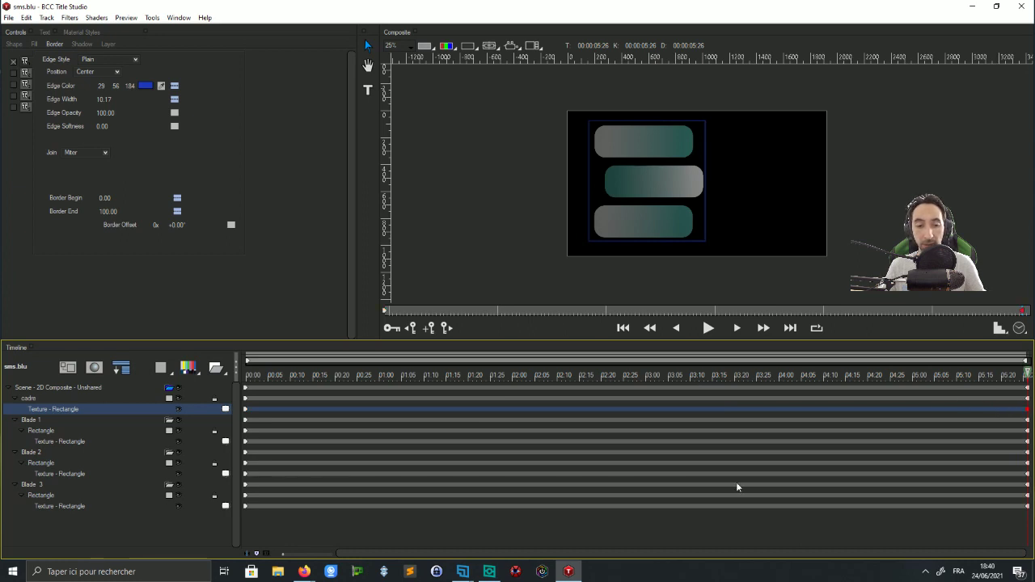
At the cadre texture's first keyframe, set Border Begin to 100 with Decelerate interpolation, and scrub through the animation to the end
{"action": "left_click", "coordinate": [246, 410]}
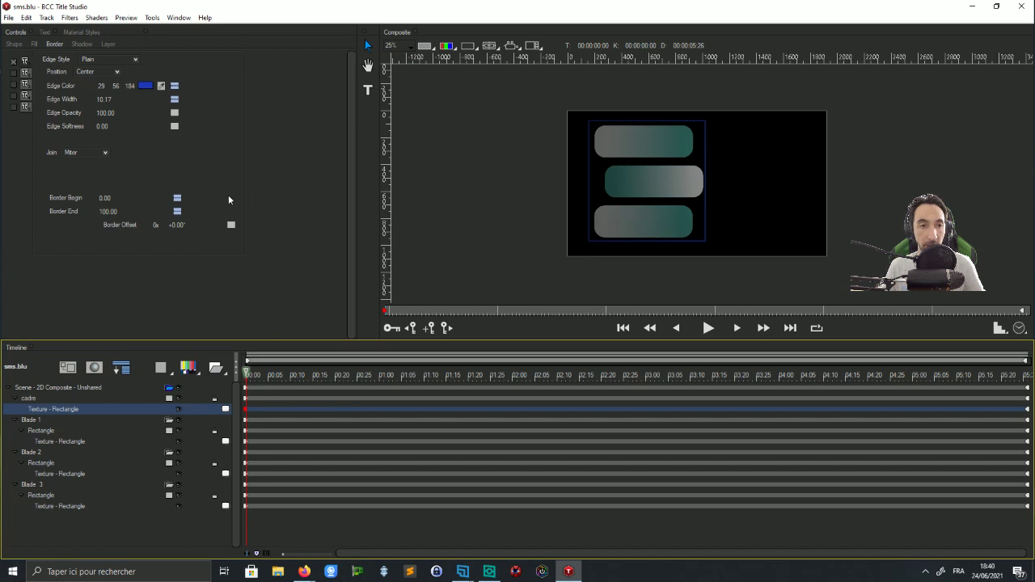
{"action": "left_click", "coordinate": [103, 199]}
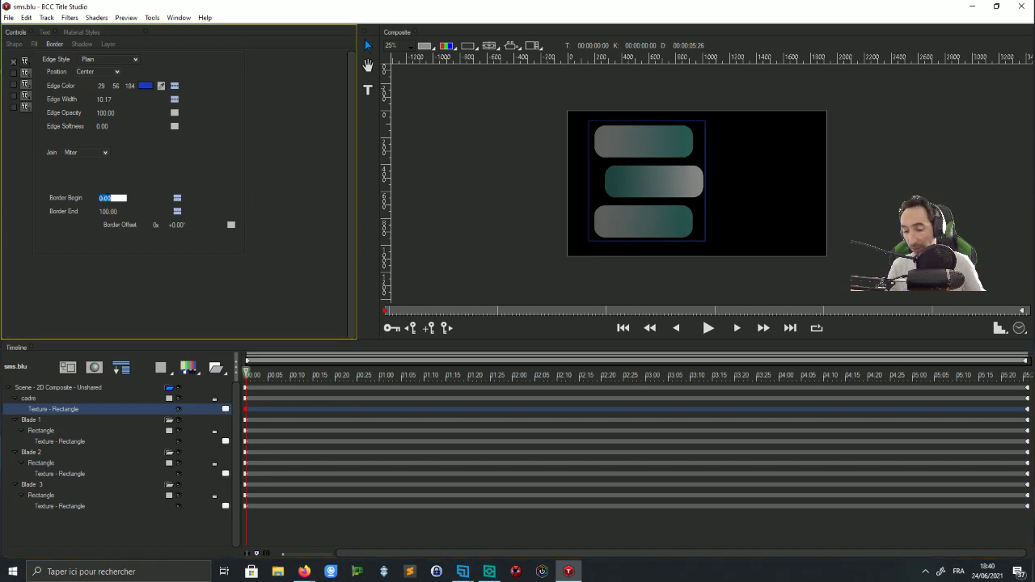
{"action": "type", "text": "100"}
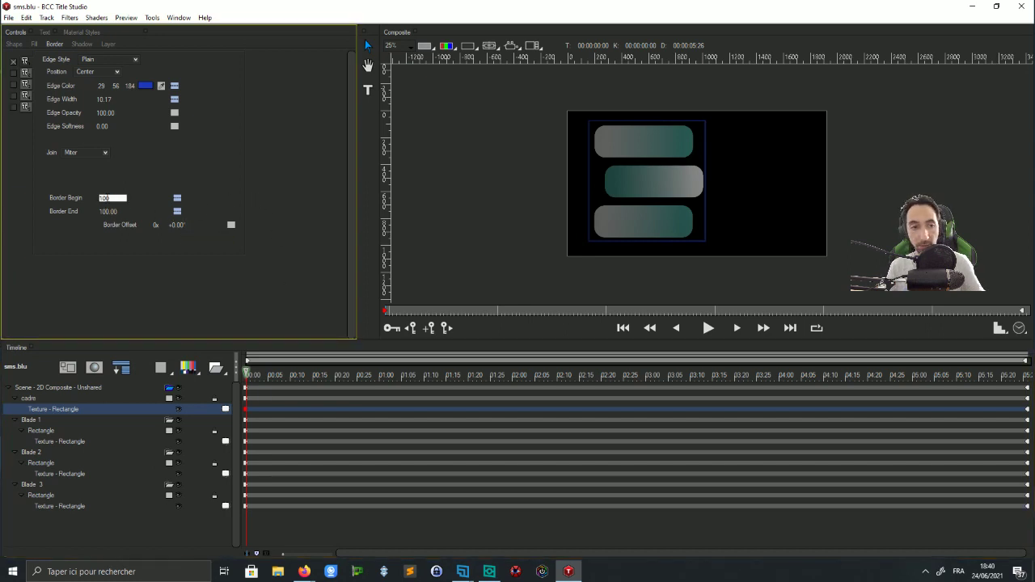
{"action": "left_click", "coordinate": [177, 198]}
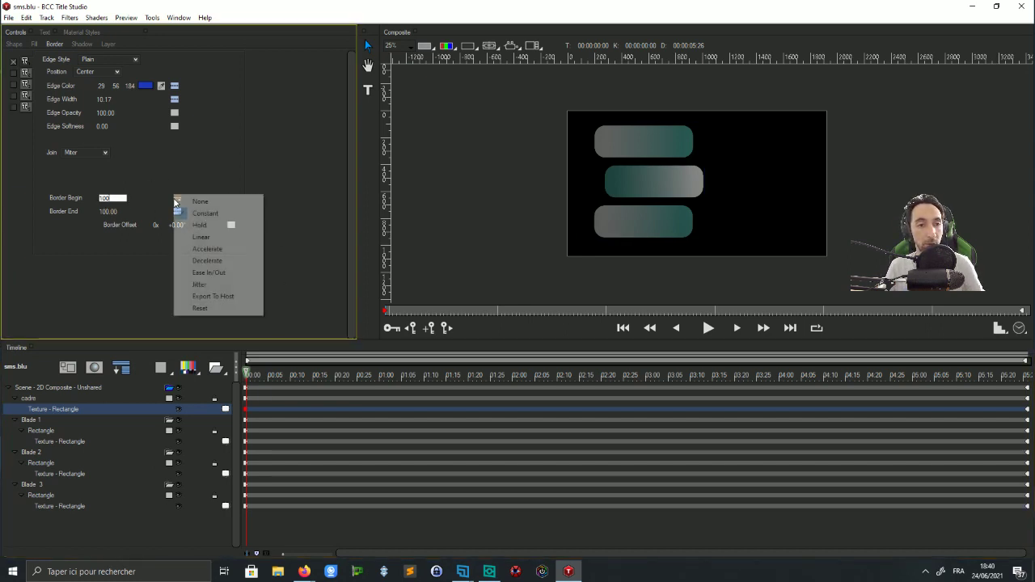
{"action": "left_click", "coordinate": [226, 262]}
{"action": "left_click", "coordinate": [256, 373]}
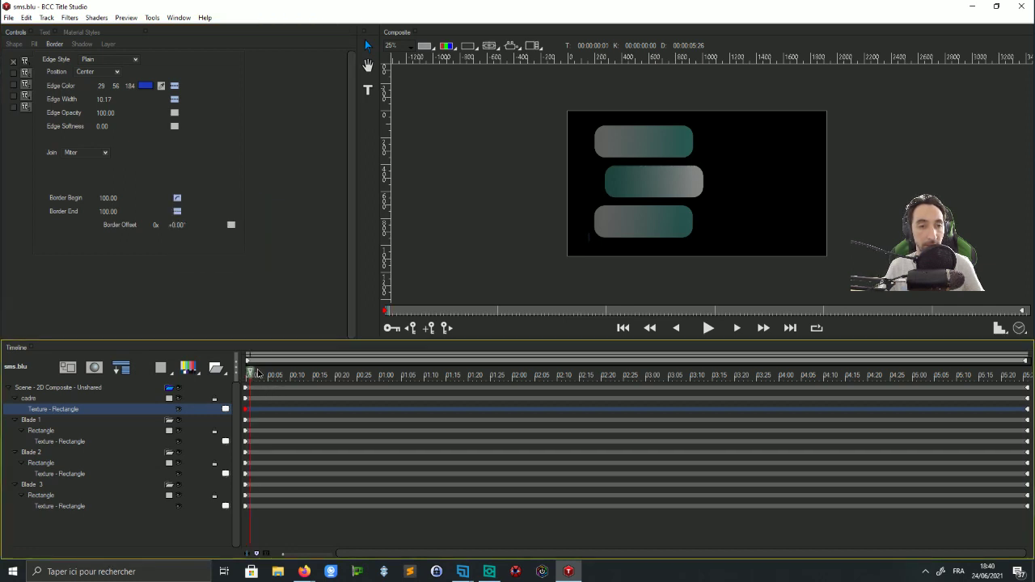
{"action": "left_click_drag", "start_coordinate": [258, 372], "coordinate": [1029, 362]}
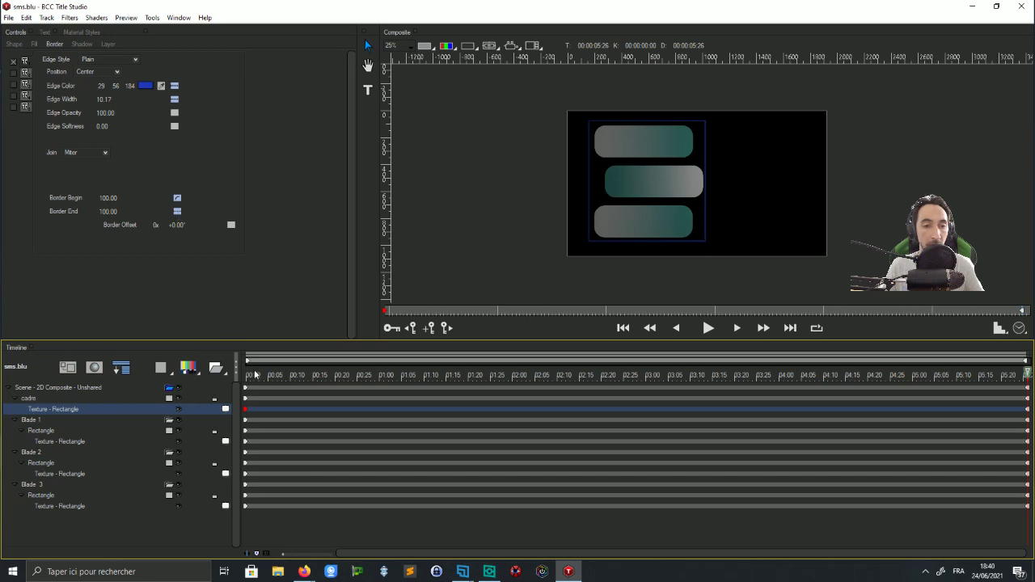
Try Border Begin values of 200 and 120 on the cadre's first keyframe, and restore it to 100
{"action": "left_click", "coordinate": [111, 198]}
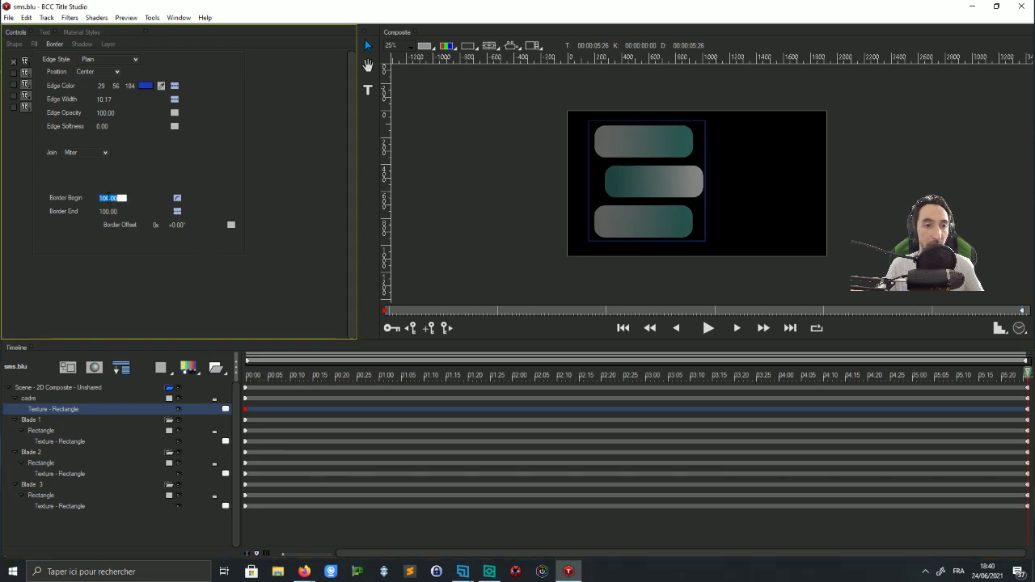
{"action": "left_click", "coordinate": [118, 198]}
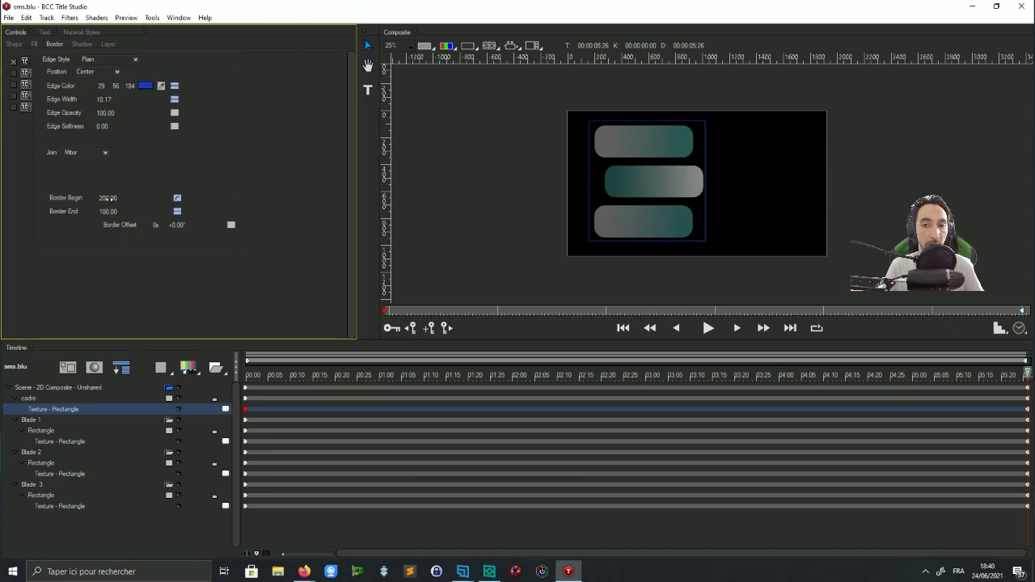
{"action": "double_click", "coordinate": [109, 198]}
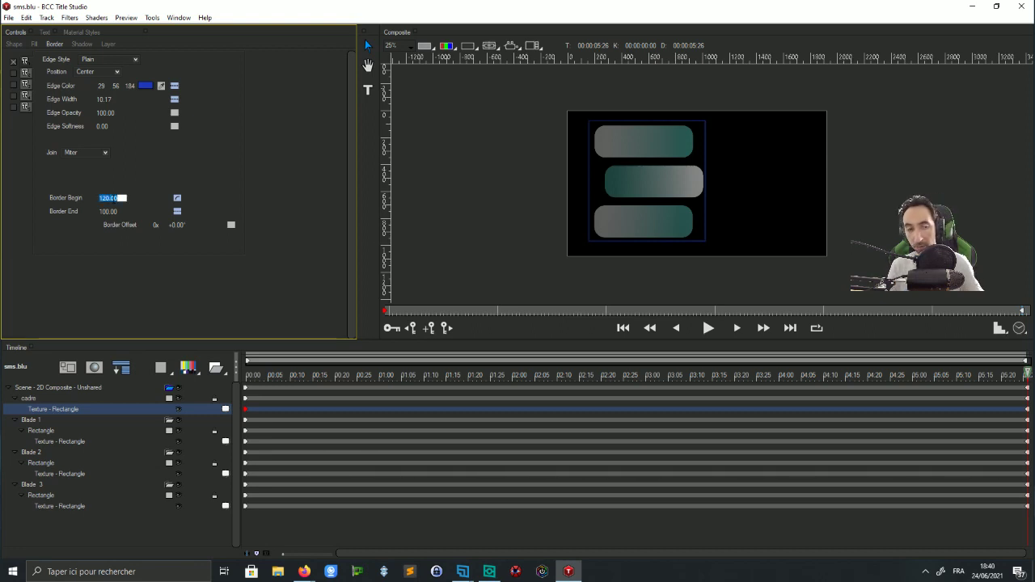
{"action": "key", "text": "Return"}
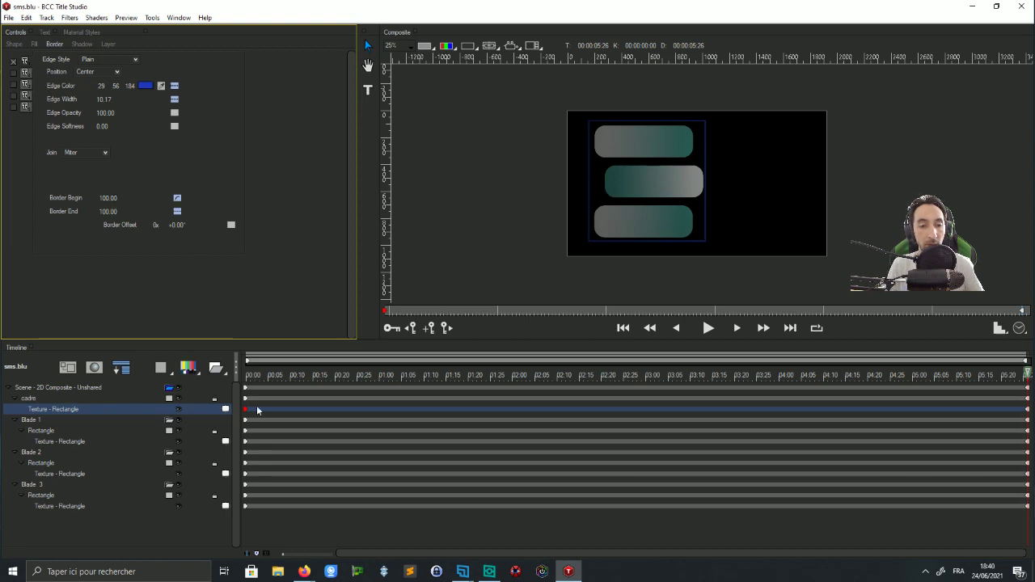
Scrub the border animation to 05:06 and inspect the cadre's lower-left corner up close
{"action": "left_click_drag", "start_coordinate": [249, 376], "coordinate": [939, 350]}
{"action": "scroll", "coordinate": [646, 260], "scroll_direction": "up", "scroll_amount": 1}
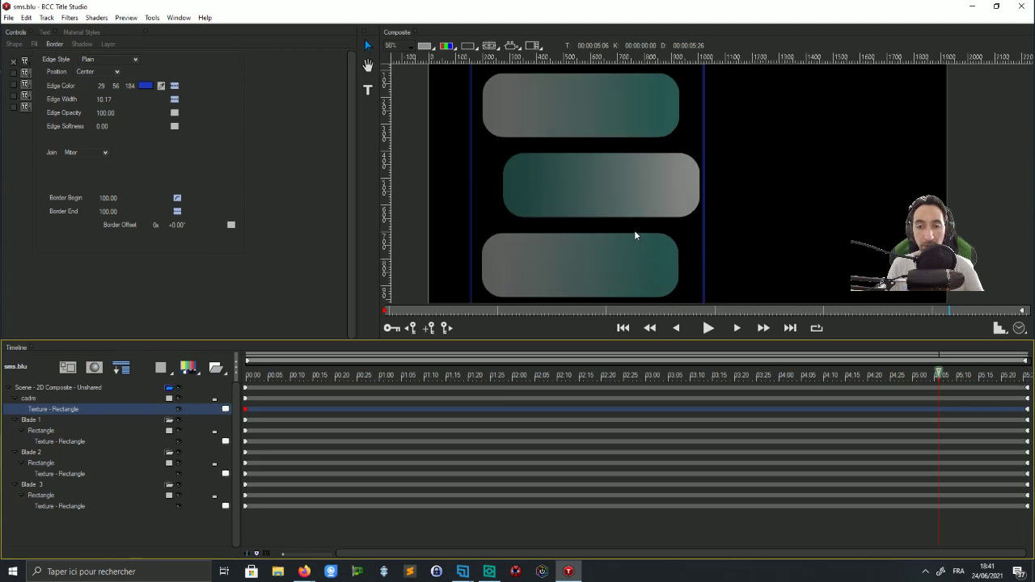
{"action": "left_click_drag", "start_coordinate": [616, 239], "coordinate": [684, 117]}
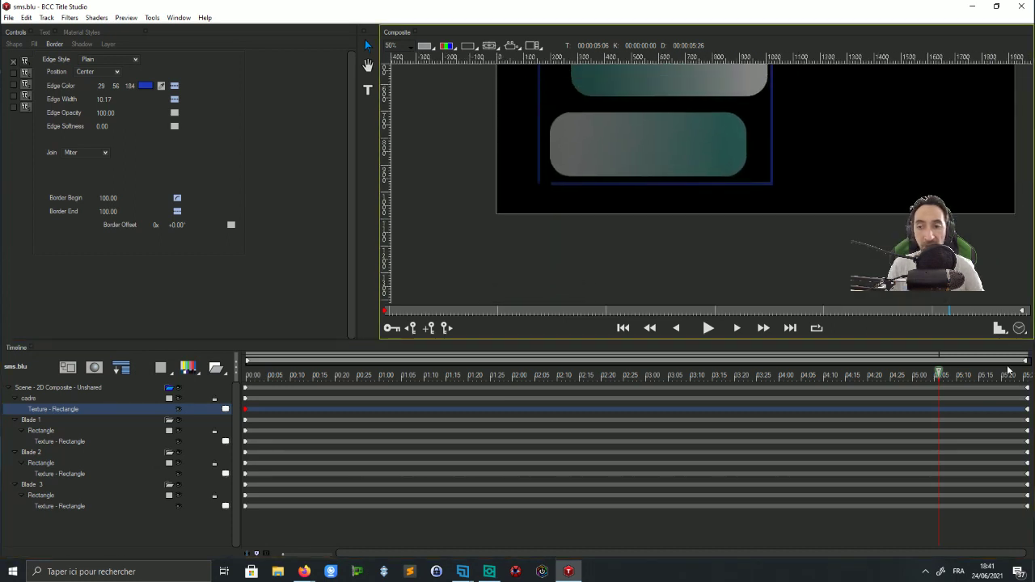
Scrub the timeline between 05:02 and the last frame to examine how the cadre's border closes at its lower-left corner
{"action": "left_click_drag", "start_coordinate": [939, 374], "coordinate": [1031, 359]}
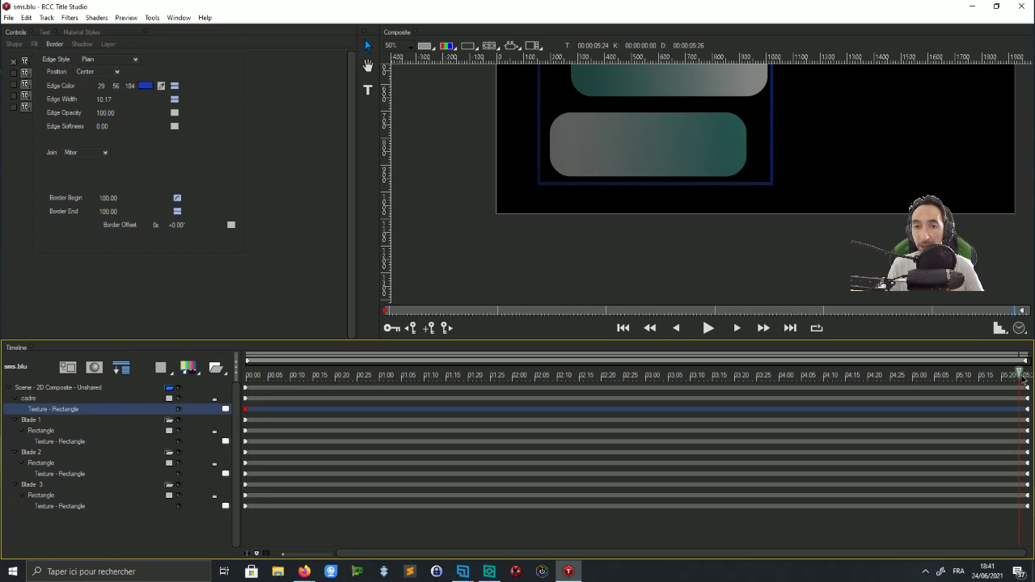
{"action": "left_click_drag", "start_coordinate": [1028, 374], "coordinate": [916, 379]}
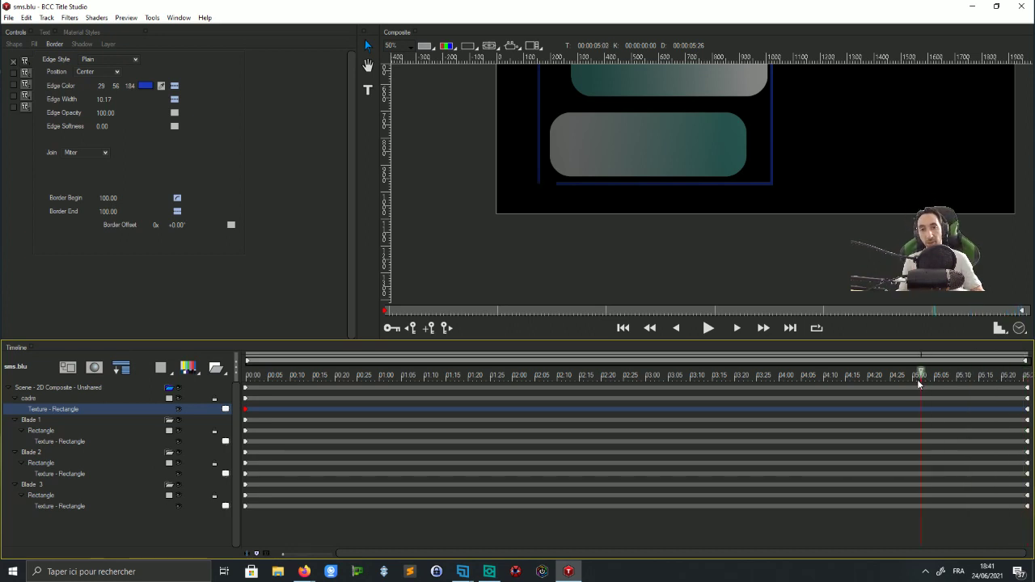
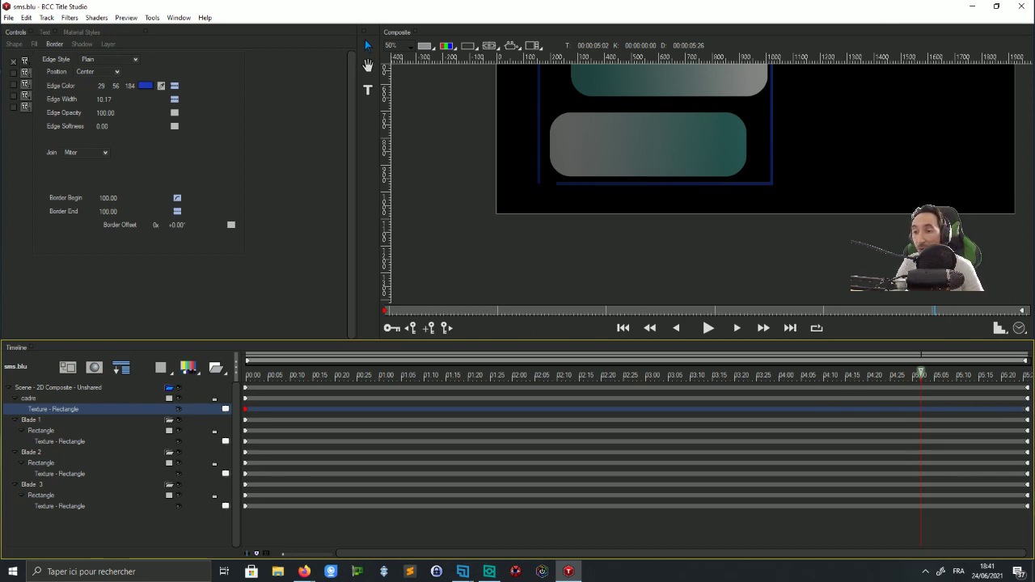
{"action": "left_click", "coordinate": [1025, 376]}
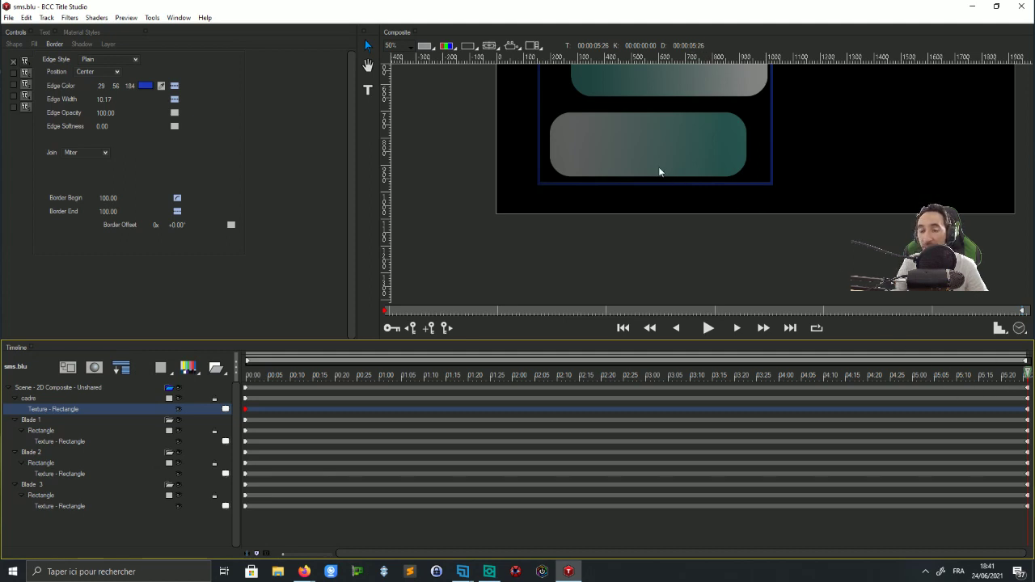
{"action": "scroll", "coordinate": [658, 169], "scroll_direction": "up", "scroll_amount": 2}
{"action": "scroll", "coordinate": [668, 159], "scroll_direction": "down", "scroll_amount": 4}
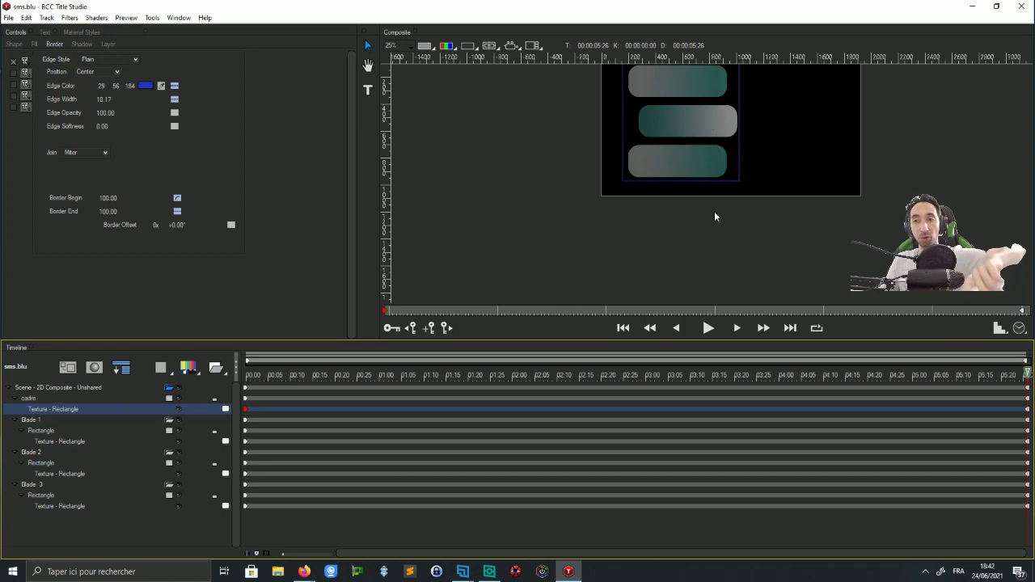
Open the shape settings of the cadre's rectangle texture and set Left to 25
{"action": "left_click", "coordinate": [739, 166]}
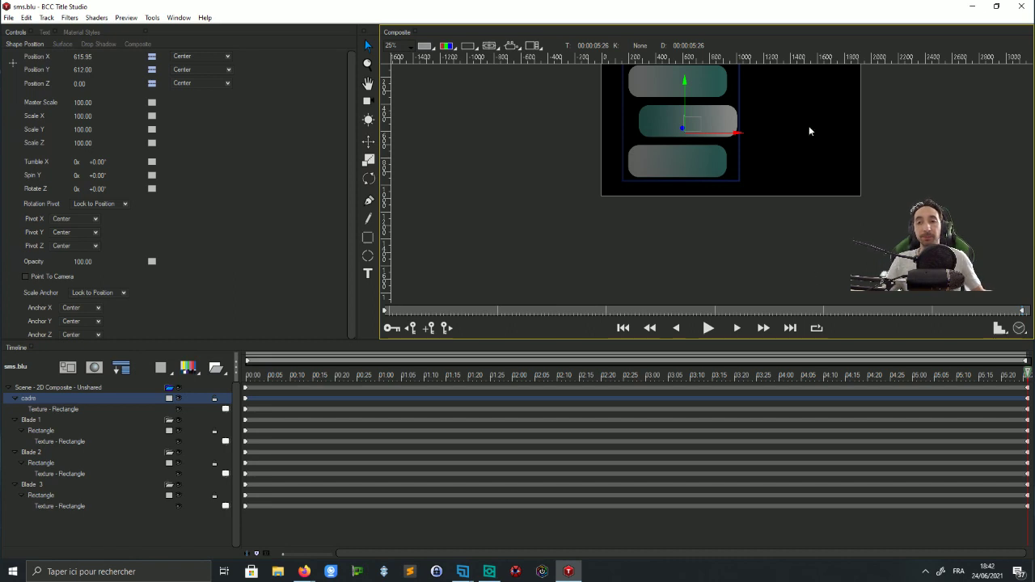
{"action": "scroll", "coordinate": [764, 103], "scroll_direction": "up", "scroll_amount": 1}
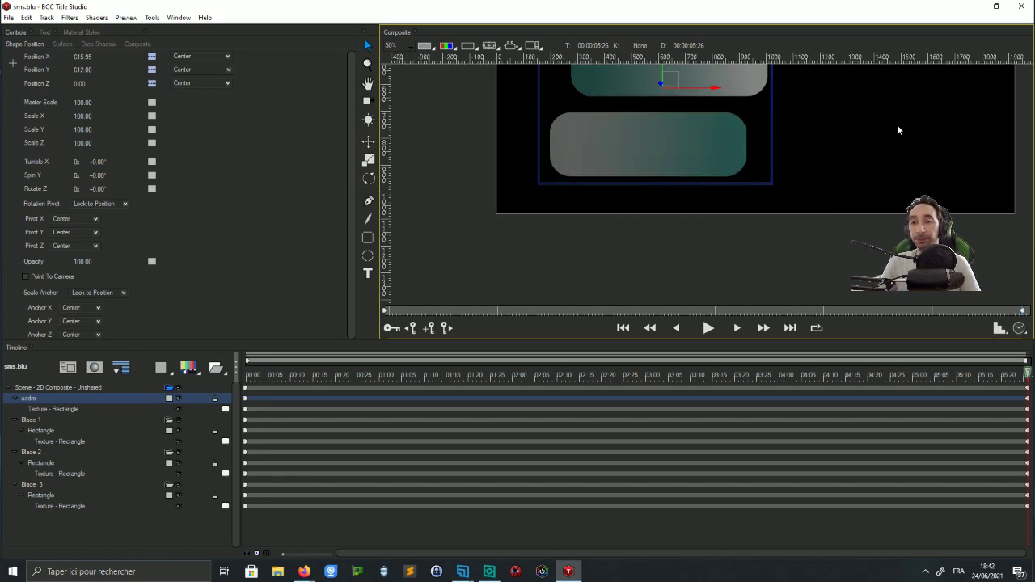
{"action": "left_click_drag", "start_coordinate": [852, 113], "coordinate": [850, 242]}
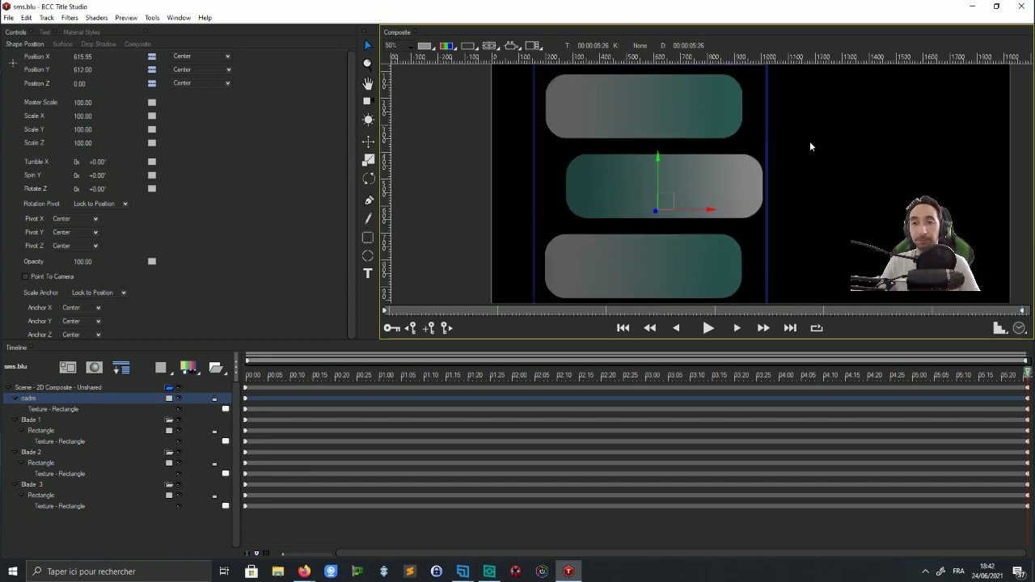
{"action": "left_click_drag", "start_coordinate": [809, 146], "coordinate": [811, 108]}
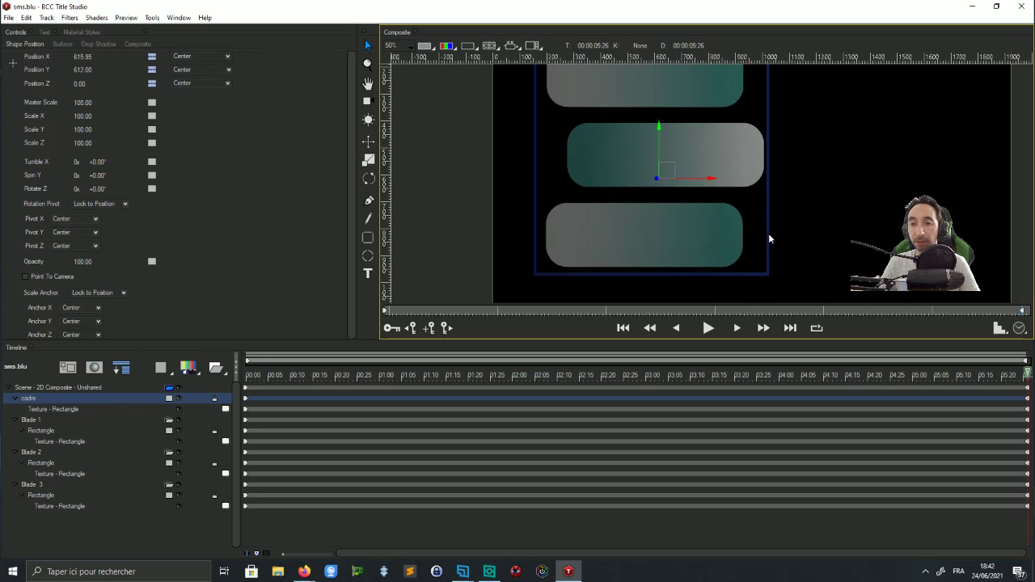
{"action": "left_click", "coordinate": [55, 410]}
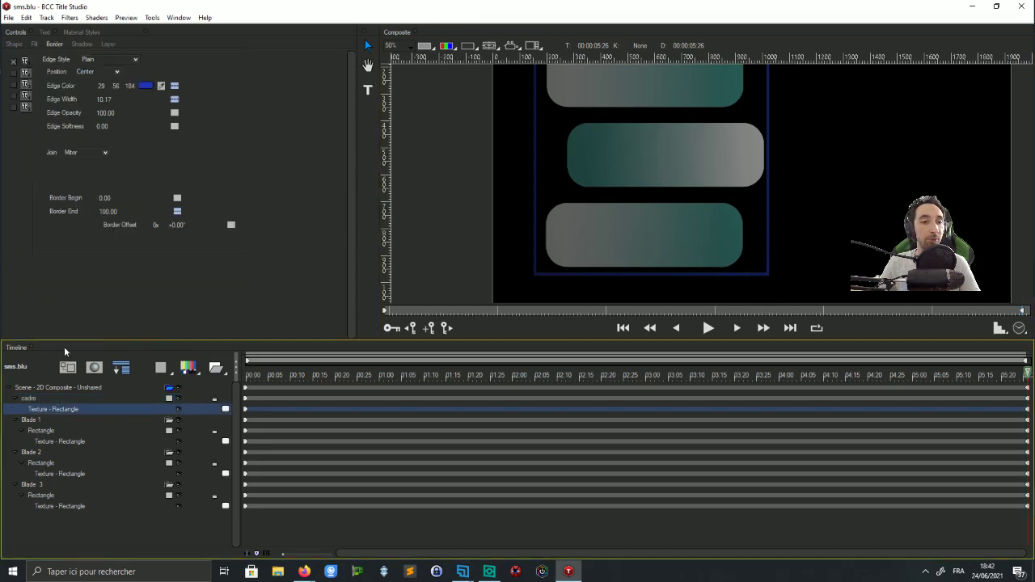
{"action": "left_click", "coordinate": [16, 44]}
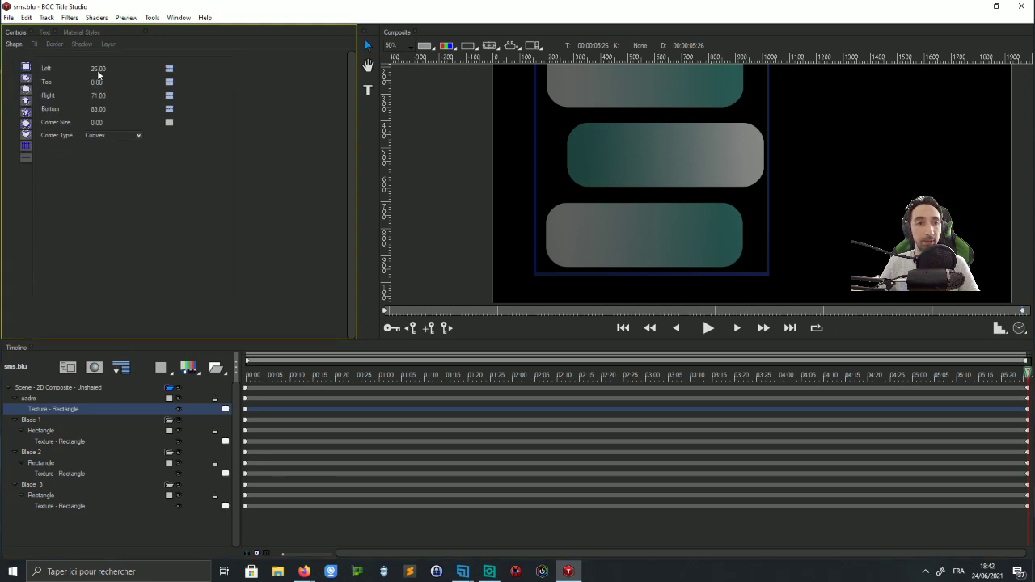
{"action": "mouse_move", "coordinate": [97, 69]}
{"action": "left_mouse_down"}
{"action": "mouse_move", "coordinate": [105, 69]}
{"action": "mouse_move", "coordinate": [95, 70]}
{"action": "left_mouse_up"}
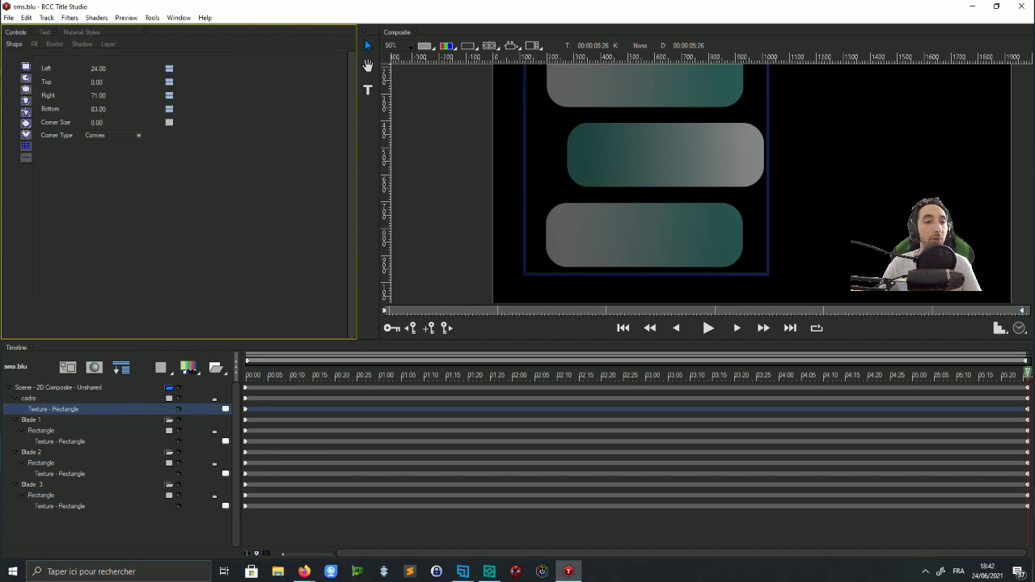
{"action": "left_click", "coordinate": [102, 70]}
{"action": "type", "text": "25"}
{"action": "left_click", "coordinate": [99, 82]}
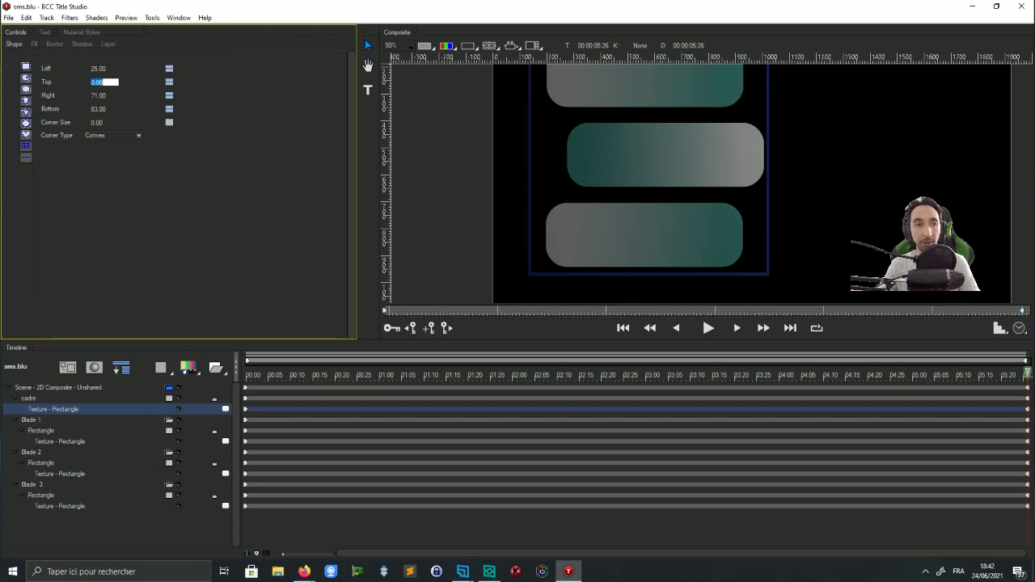
Play the border animation up to 02:17 and examine the cadre's right edge beside the second blade
{"action": "scroll", "coordinate": [843, 248], "scroll_direction": "up", "scroll_amount": 2}
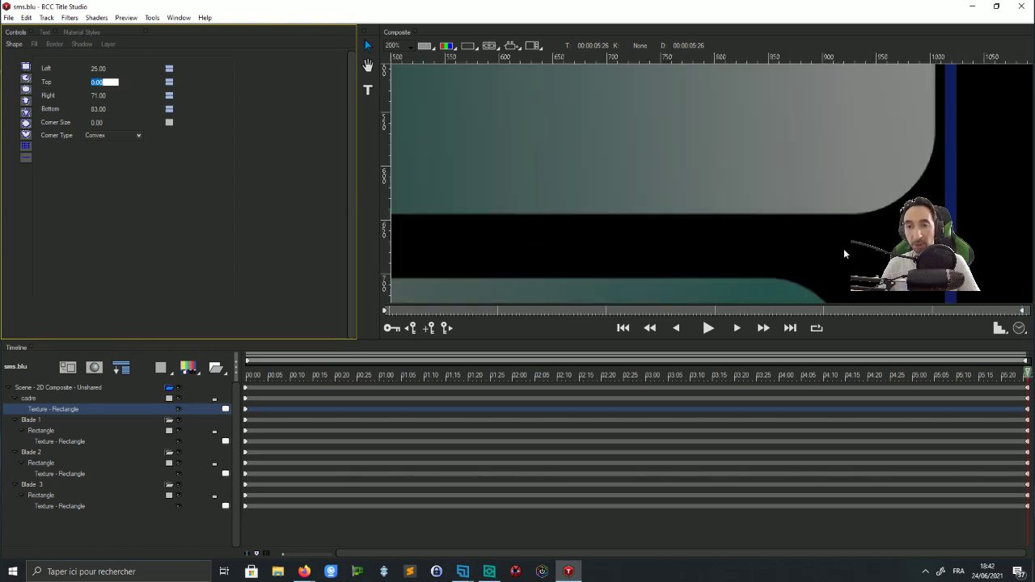
{"action": "scroll", "coordinate": [840, 237], "scroll_direction": "down", "scroll_amount": 1}
{"action": "left_click", "coordinate": [792, 182]}
{"action": "key", "text": "space"}
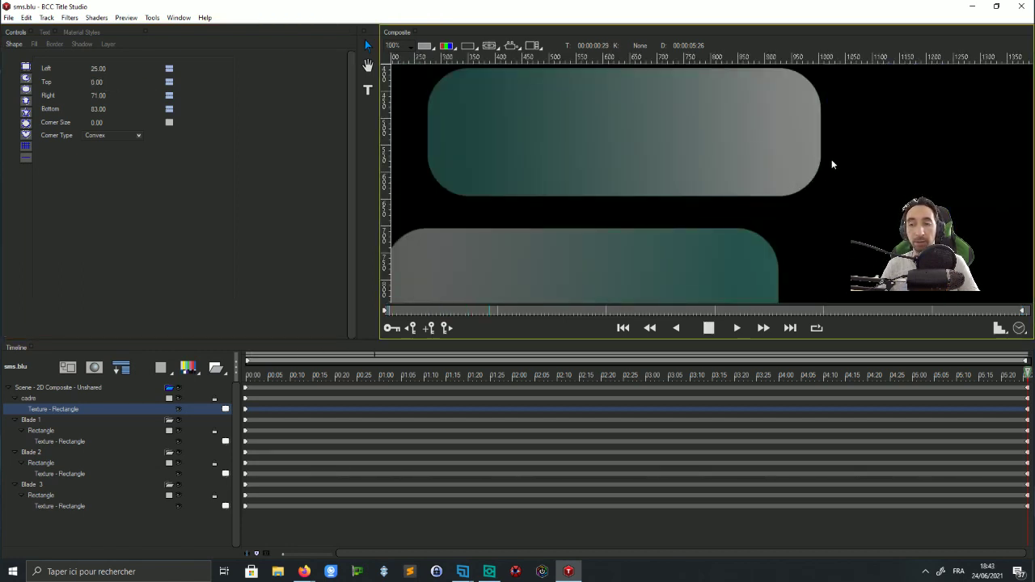
{"action": "key", "text": "space"}
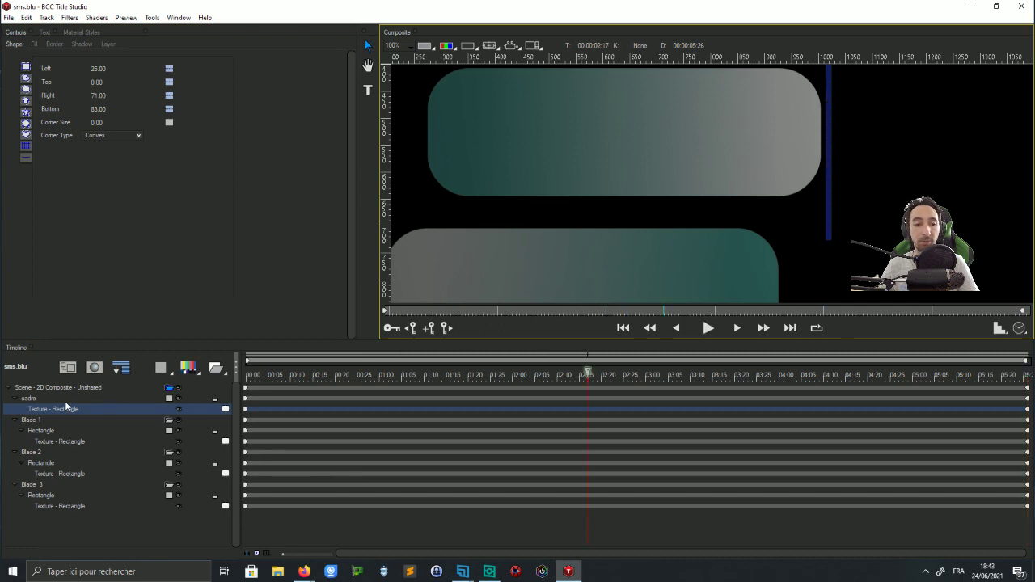
Select the cadre, scrub to 04:02 and examine its border around the lowest blade
{"action": "left_click", "coordinate": [30, 399]}
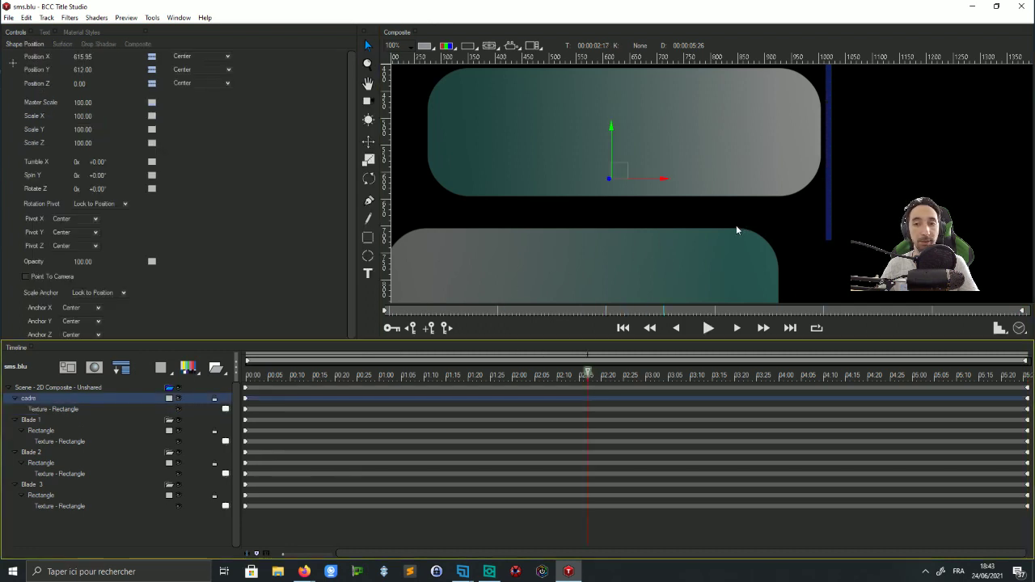
{"action": "left_click_drag", "start_coordinate": [725, 200], "coordinate": [773, 348]}
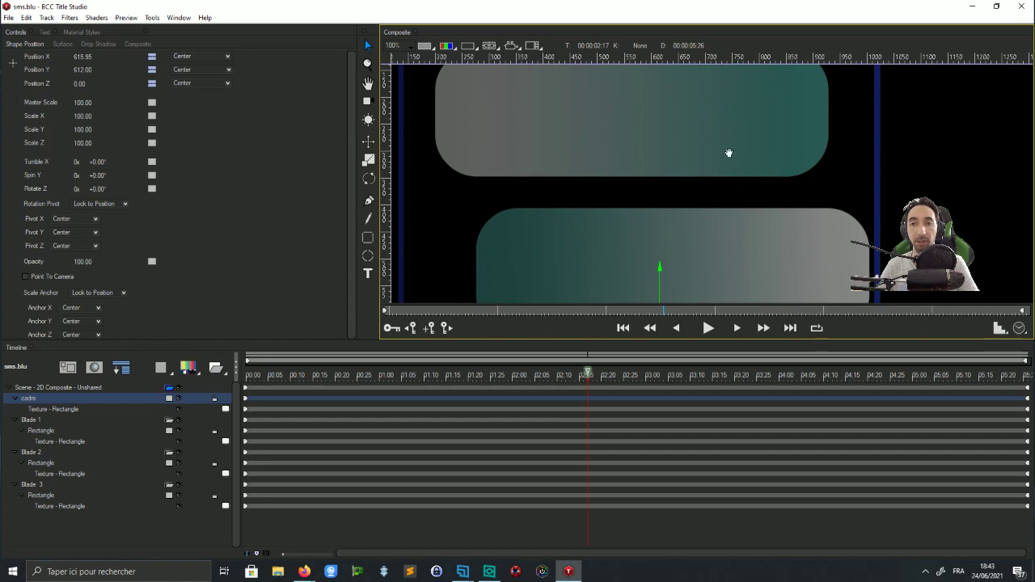
{"action": "left_click_drag", "start_coordinate": [727, 151], "coordinate": [742, 242]}
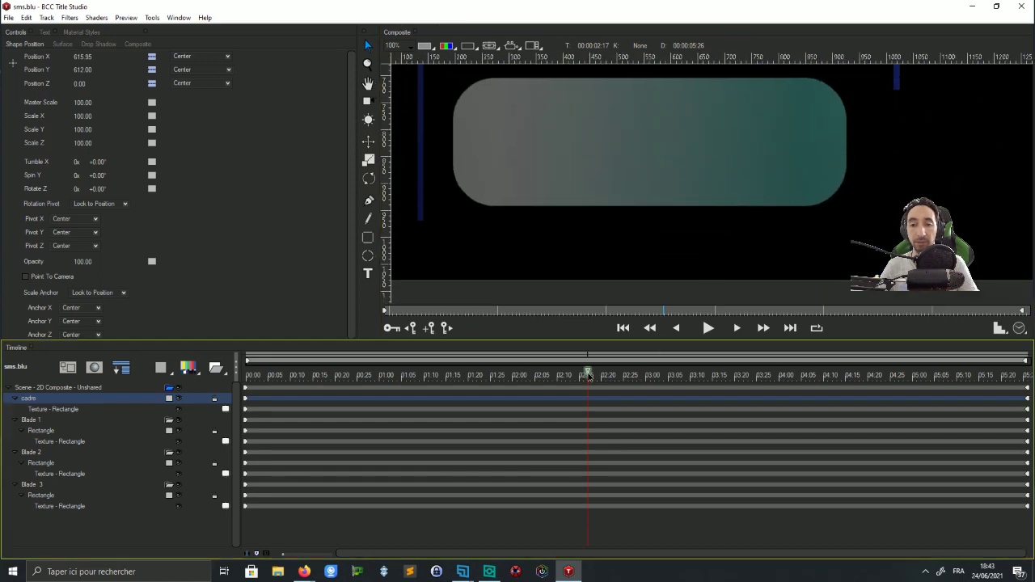
{"action": "left_click", "coordinate": [768, 404]}
{"action": "left_click_drag", "start_coordinate": [770, 407], "coordinate": [787, 407]}
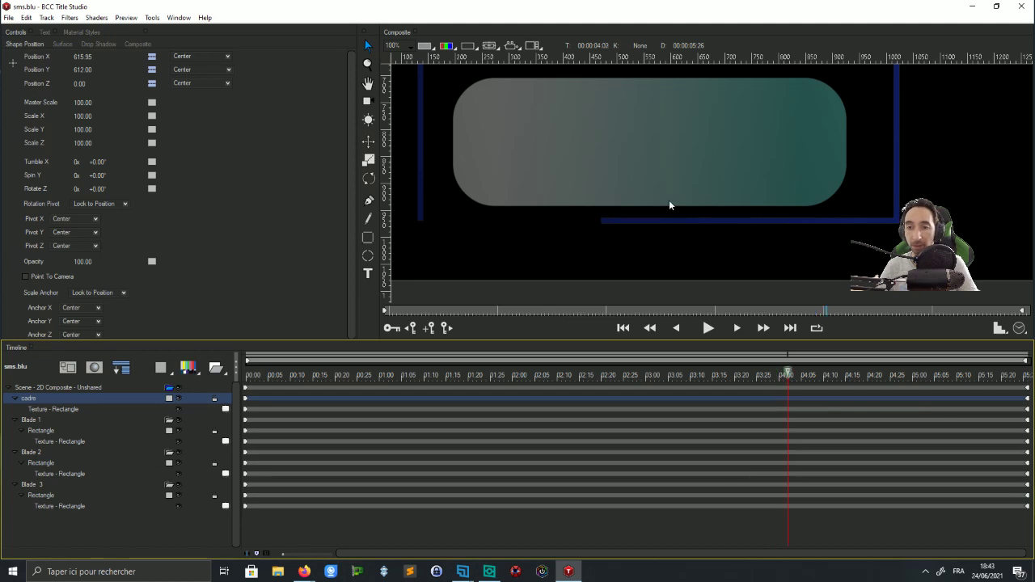
Show the grid over the composite and check the cadre's top edge against it above the first blade
{"action": "left_click", "coordinate": [512, 46]}
{"action": "left_click", "coordinate": [493, 61]}
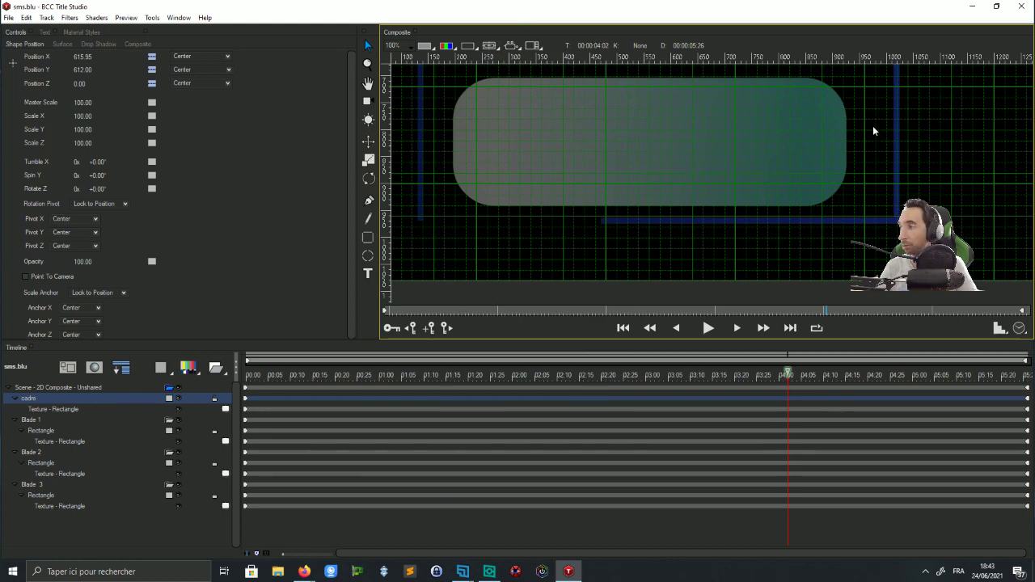
{"action": "left_click_drag", "start_coordinate": [872, 131], "coordinate": [886, 358]}
{"action": "left_click_drag", "start_coordinate": [656, 230], "coordinate": [658, 186]}
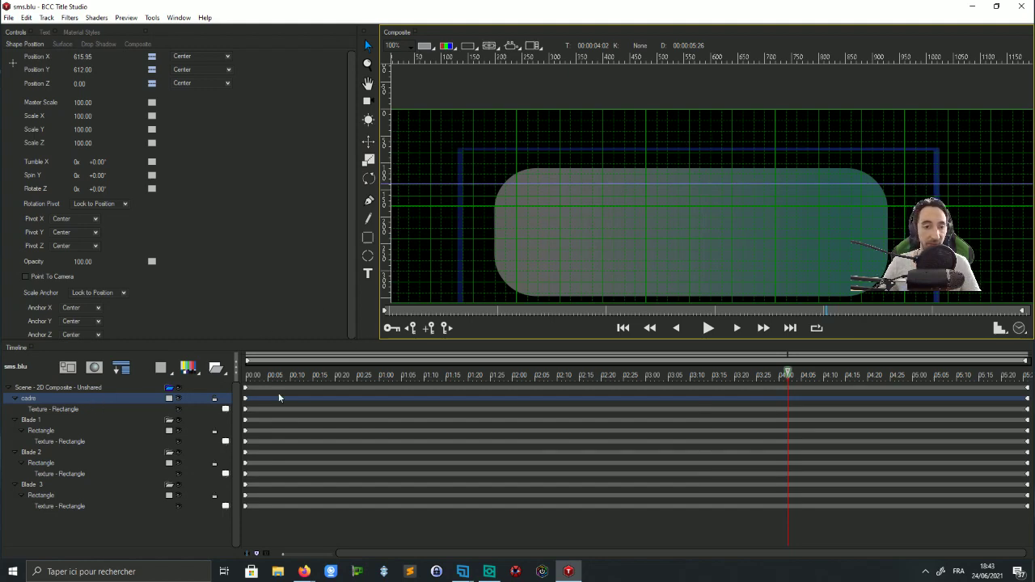
Select the cadre's rectangle texture, set its shape's Top to 1 and check the gap above the first blade
{"action": "left_click", "coordinate": [14, 33]}
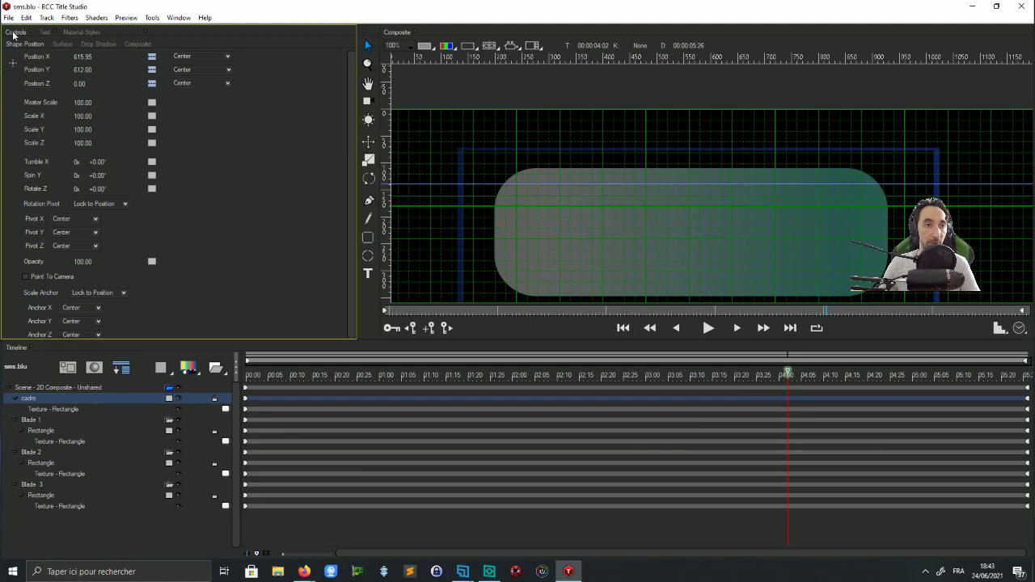
{"action": "left_click", "coordinate": [55, 410]}
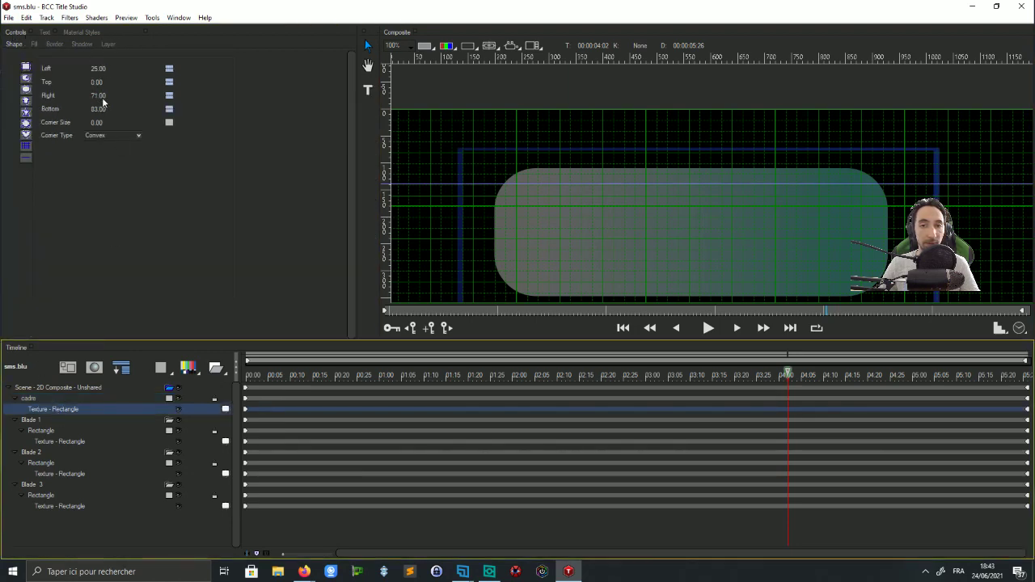
{"action": "left_click_drag", "start_coordinate": [101, 82], "coordinate": [99, 82]}
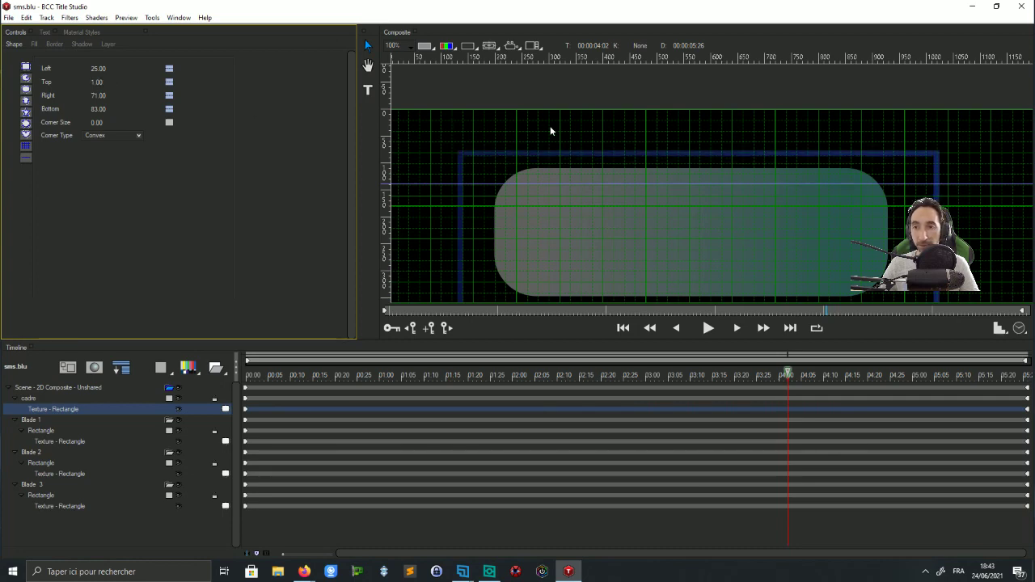
{"action": "scroll", "coordinate": [765, 203], "scroll_direction": "up", "scroll_amount": 1}
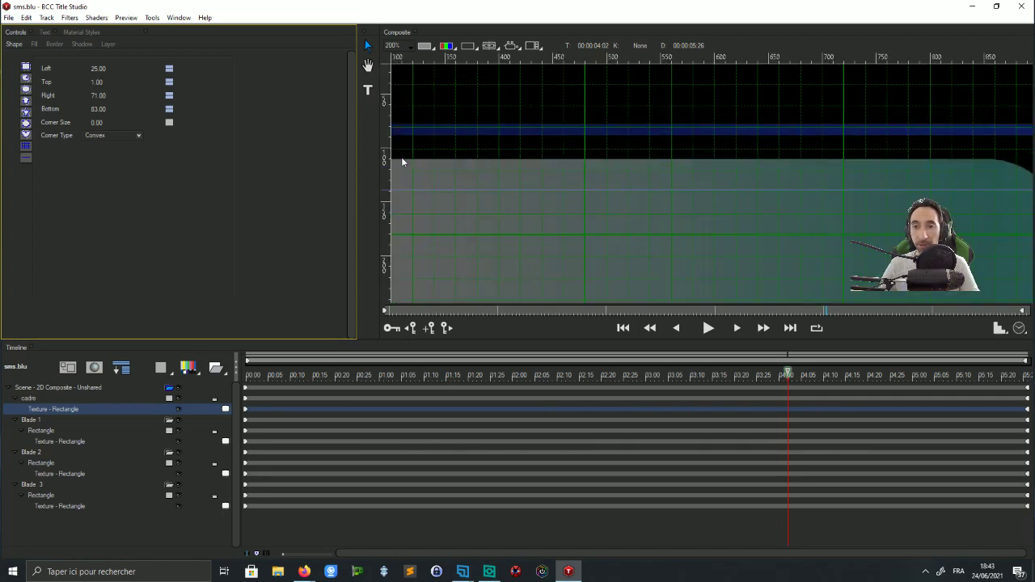
Try Left values of 24 and 26 on the cadre's rectangle shape, and keep 24
{"action": "left_click", "coordinate": [98, 70]}
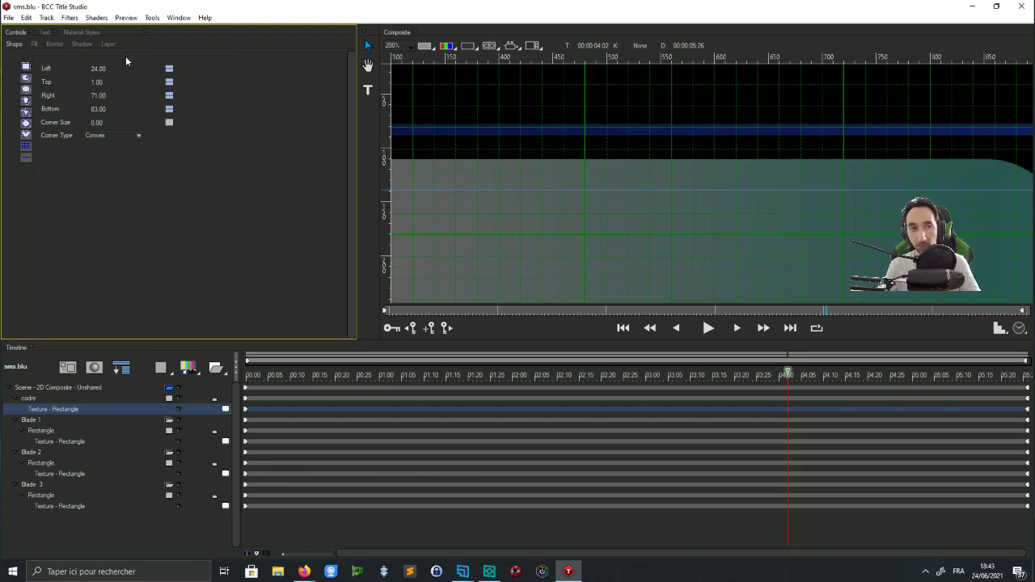
{"action": "left_click", "coordinate": [98, 68]}
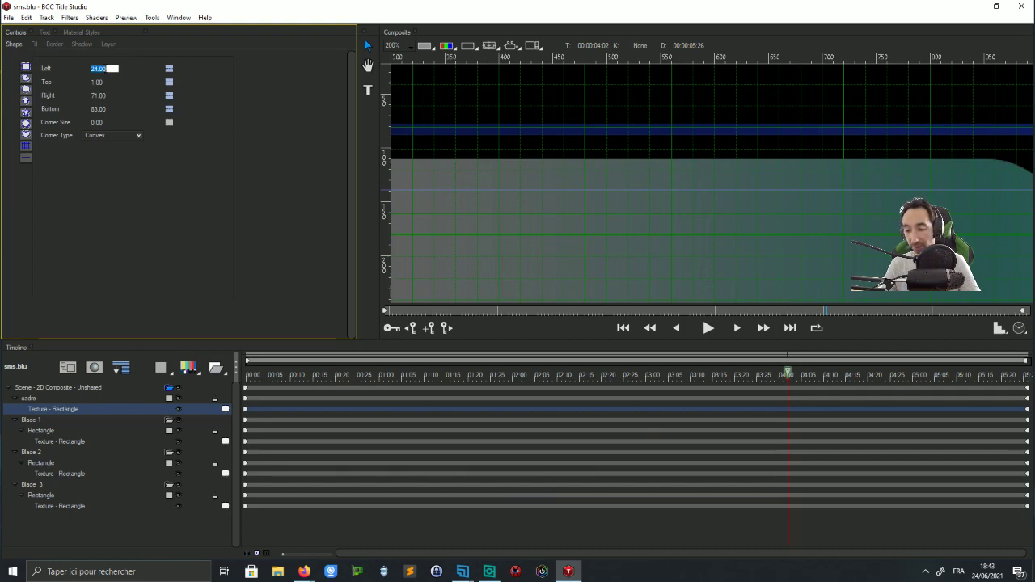
{"action": "type", "text": "26"}
{"action": "key", "text": "Return"}
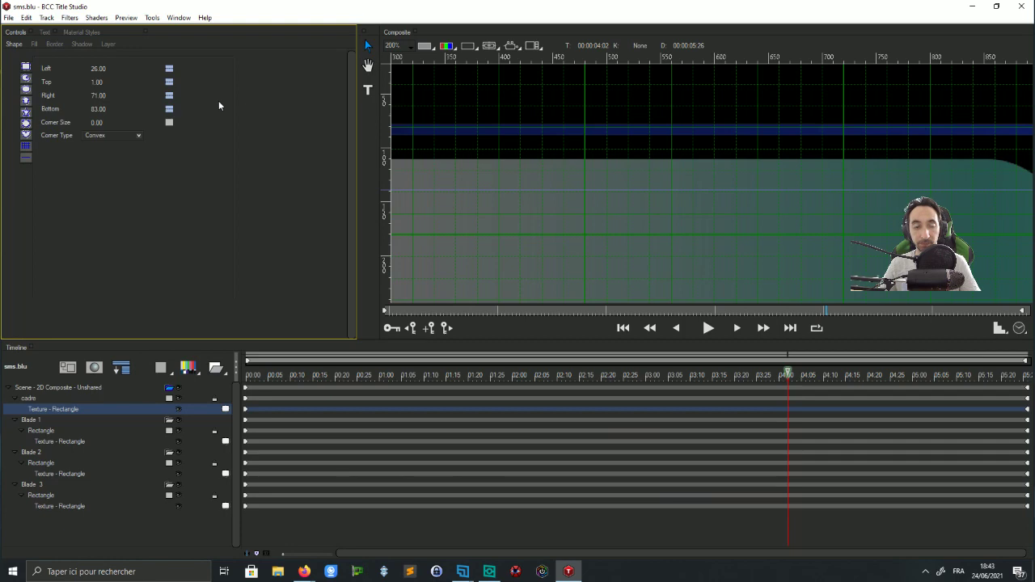
Try a Top value of 26 on the cadre's rectangle shape, and undo it
{"action": "left_click", "coordinate": [97, 81]}
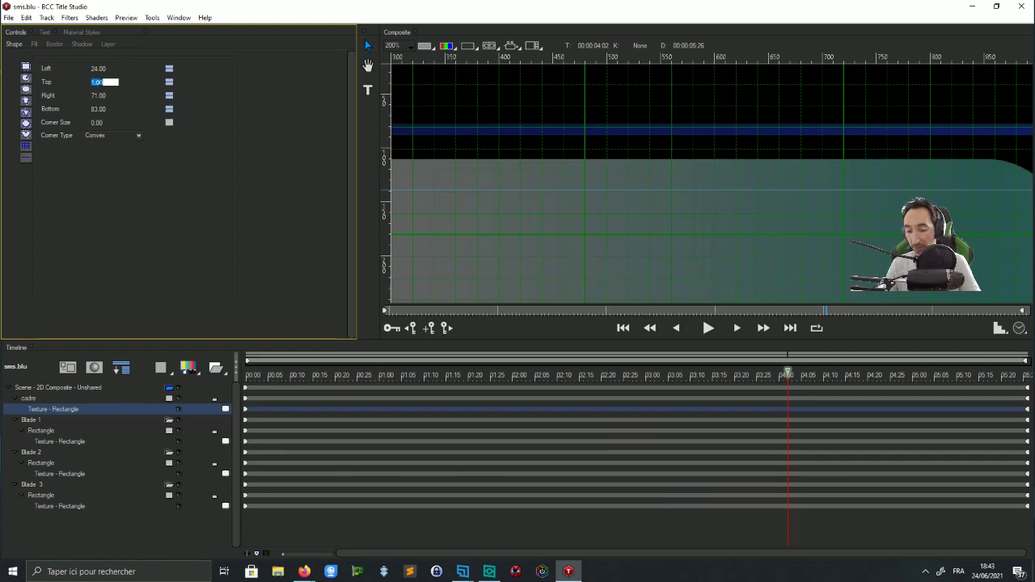
{"action": "key", "text": "Return"}
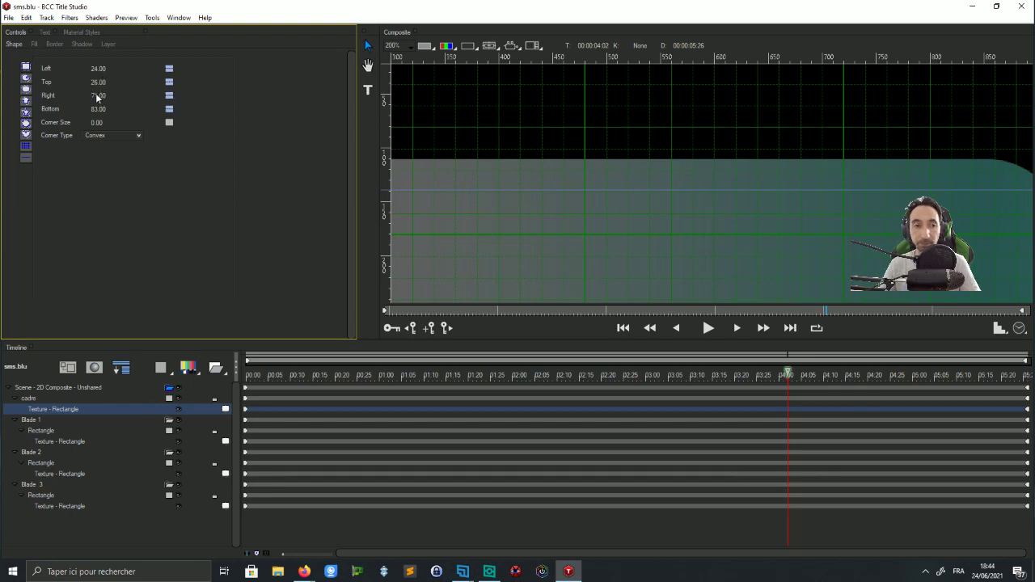
{"action": "scroll", "coordinate": [524, 155], "scroll_direction": "down", "scroll_amount": 1}
{"action": "scroll", "coordinate": [523, 154], "scroll_direction": "up", "scroll_amount": 1}
{"action": "scroll", "coordinate": [524, 155], "scroll_direction": "down", "scroll_amount": 1}
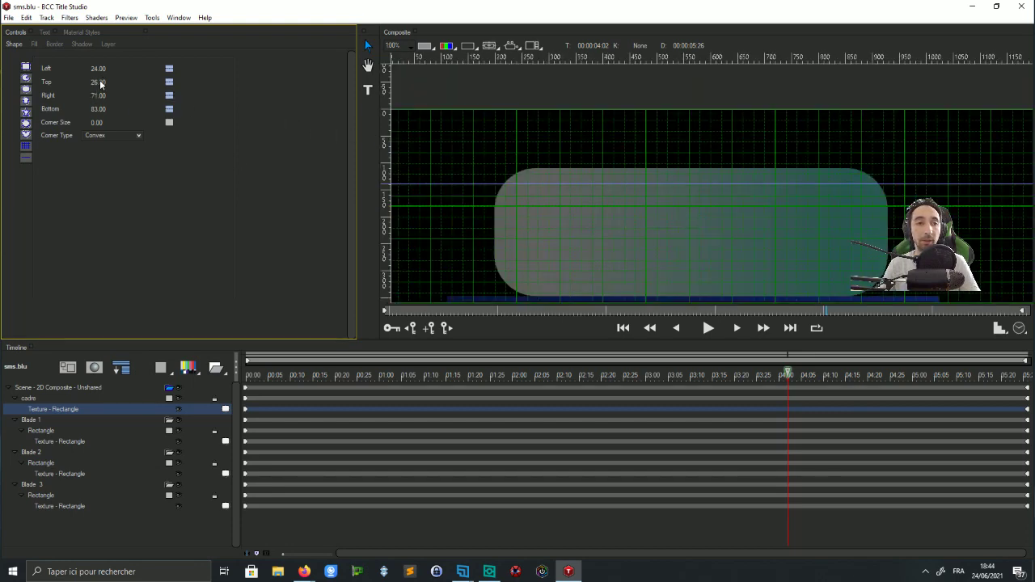
{"action": "key", "text": "ctrl+z"}
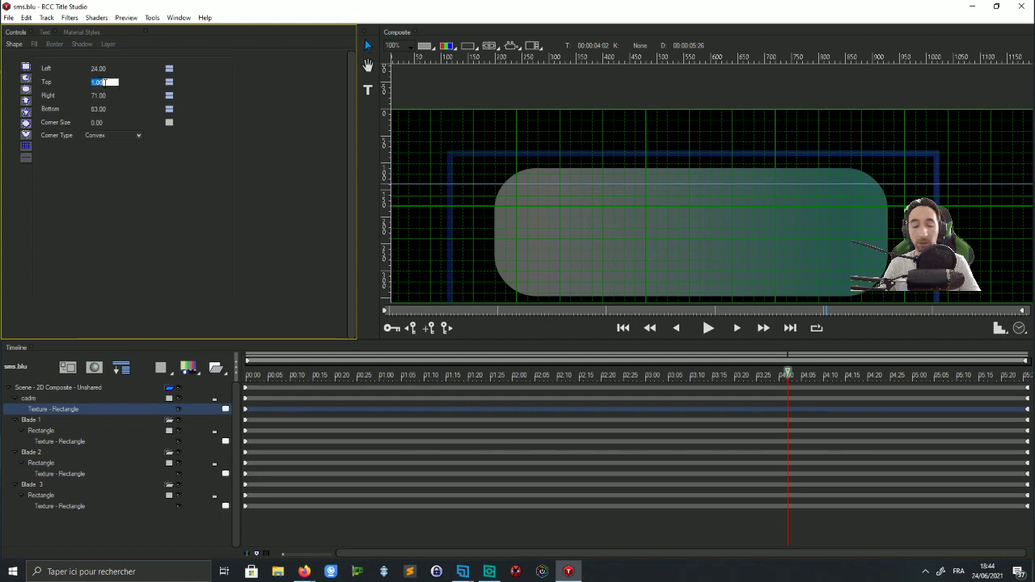
Set the cadre shape's Top to 2 and inspect the gap above the first blade up close
{"action": "type", "text": "2"}
{"action": "key", "text": "Return"}
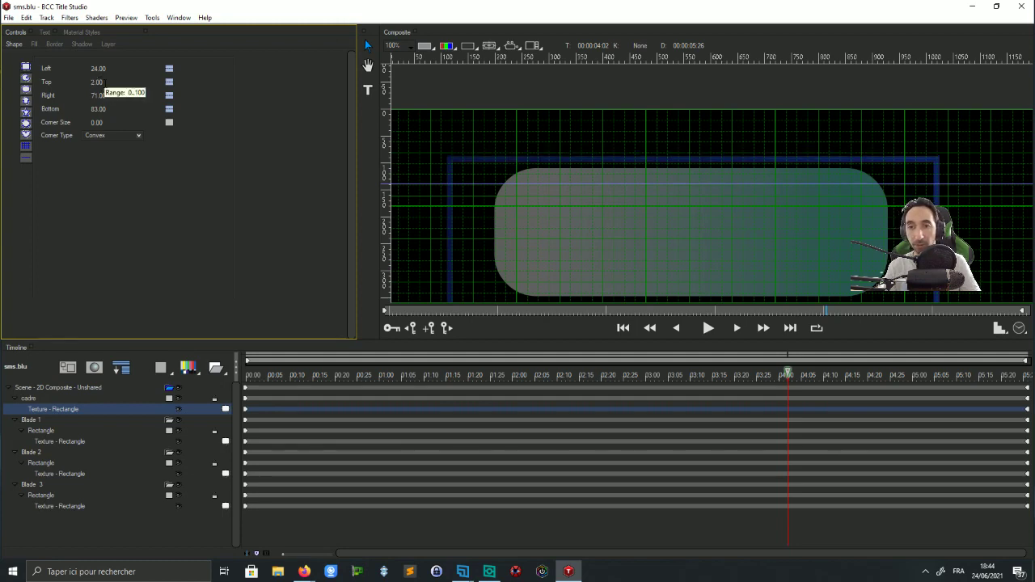
{"action": "scroll", "coordinate": [483, 163], "scroll_direction": "up", "scroll_amount": 2}
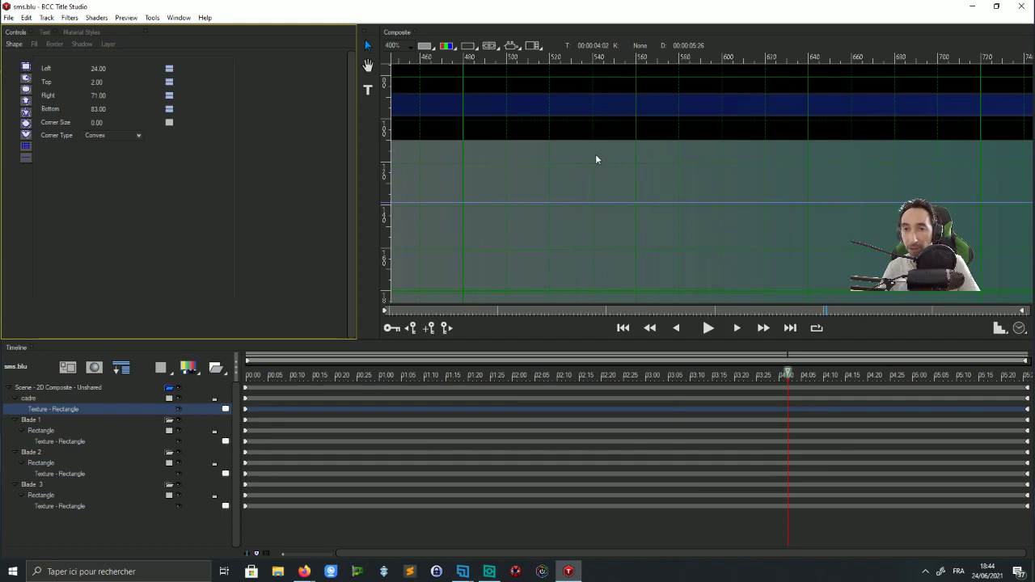
Set the Bottom value of the cadre's rectangle shape to 82 to tighten the gap below the third blade
{"action": "scroll", "coordinate": [594, 242], "scroll_direction": "down", "scroll_amount": 3}
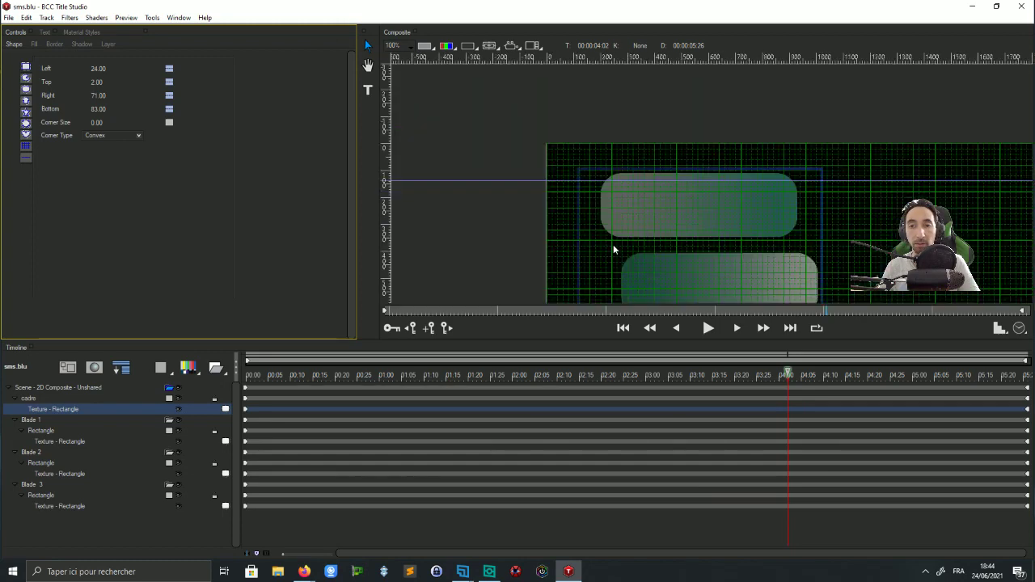
{"action": "left_click_drag", "start_coordinate": [873, 157], "coordinate": [897, 77]}
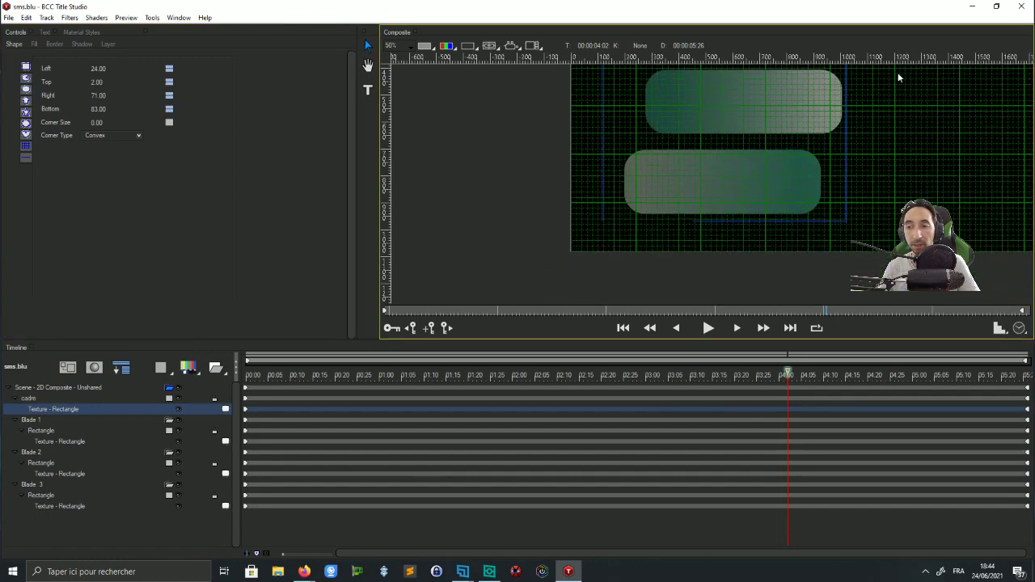
{"action": "scroll", "coordinate": [759, 256], "scroll_direction": "up", "scroll_amount": 1}
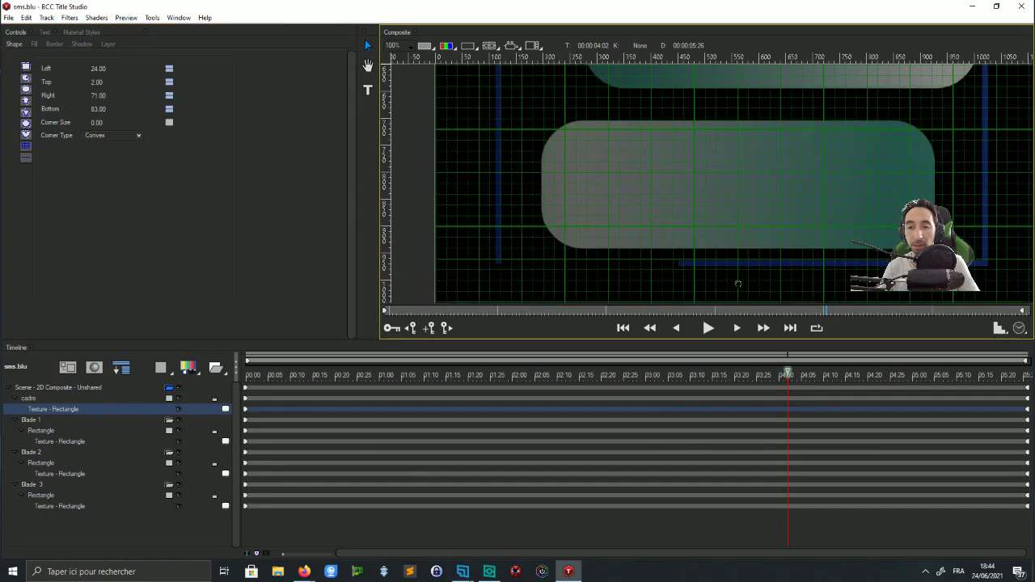
{"action": "scroll", "coordinate": [739, 212], "scroll_direction": "up", "scroll_amount": 1}
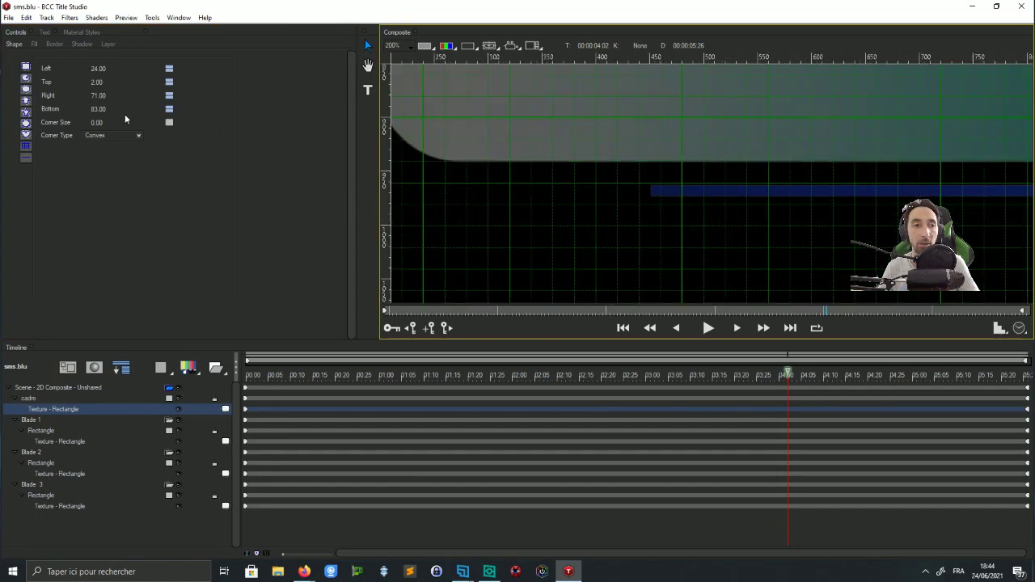
{"action": "left_click", "coordinate": [98, 108]}
{"action": "type", "text": "82"}
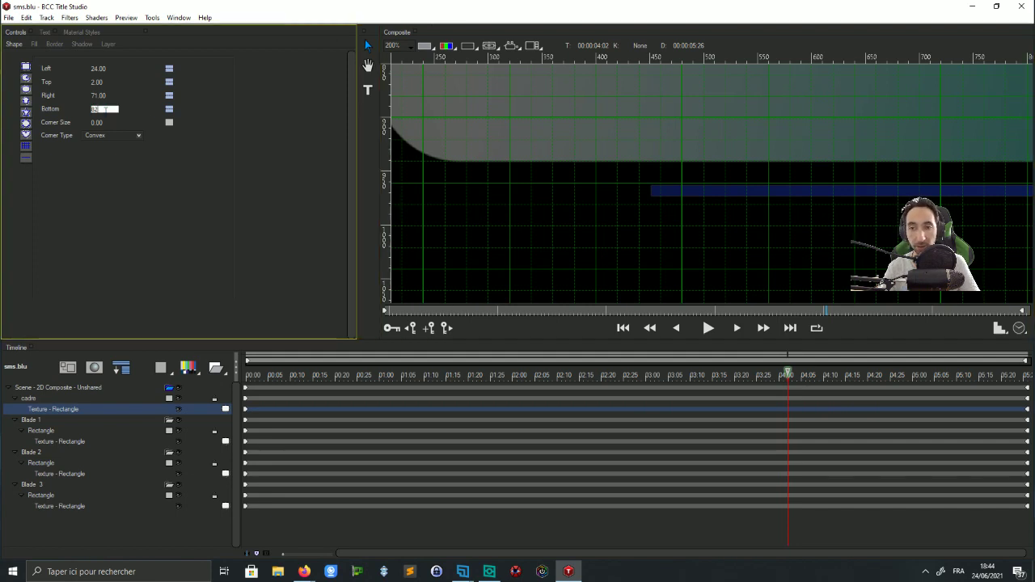
{"action": "key", "text": "Return"}
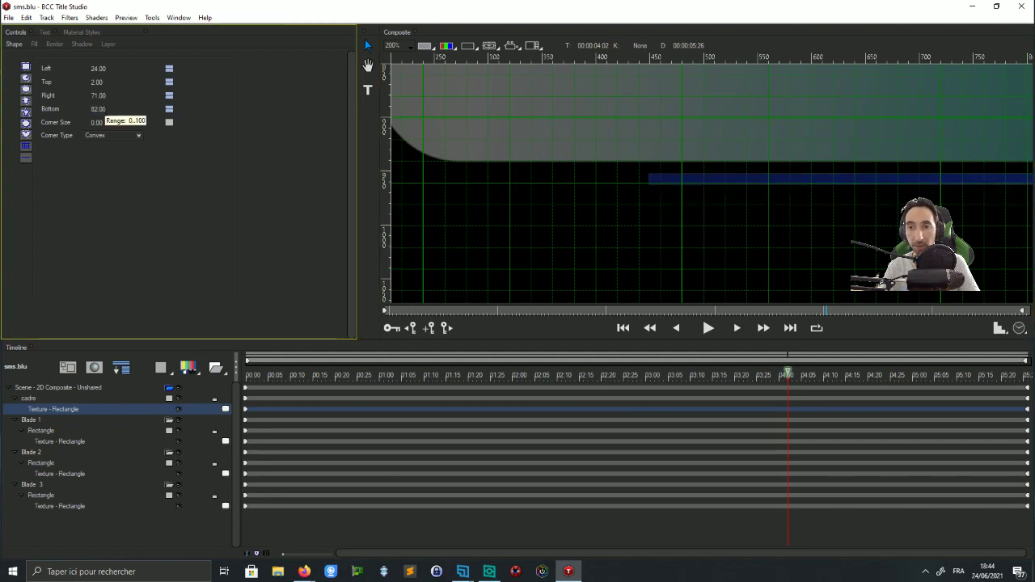
Compare the cadre's gap above the first blade with its gap below the third blade, at a frame where the lower border is drawn
{"action": "left_click_drag", "start_coordinate": [719, 109], "coordinate": [723, 207]}
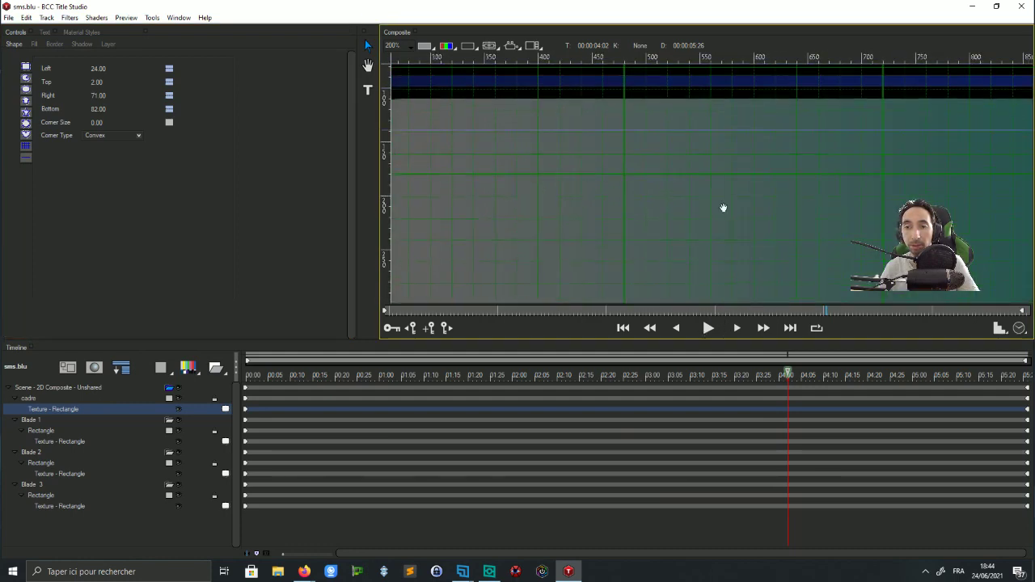
{"action": "left_click_drag", "start_coordinate": [728, 133], "coordinate": [727, 136]}
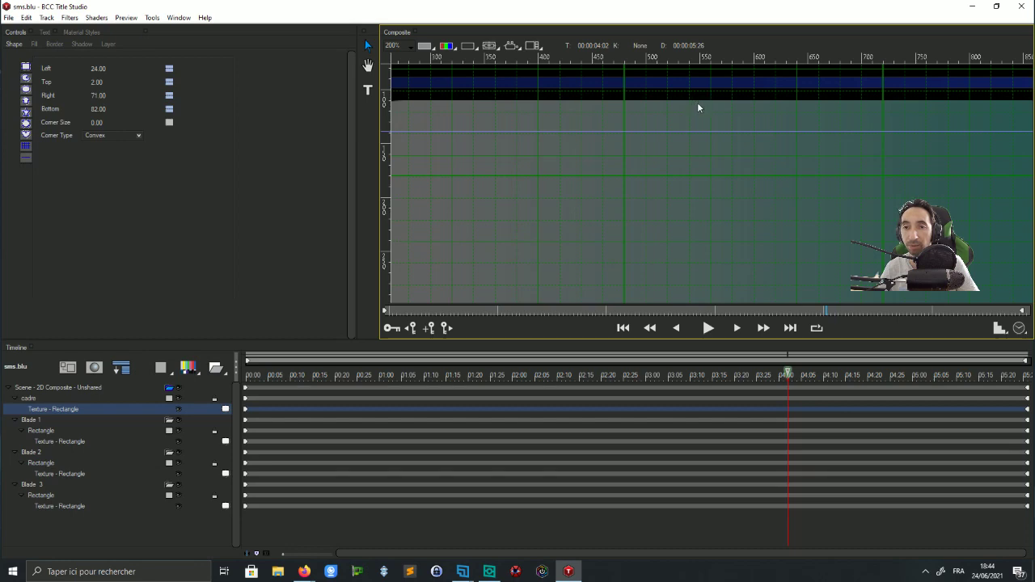
{"action": "left_click_drag", "start_coordinate": [698, 105], "coordinate": [702, 53]}
{"action": "left_click_drag", "start_coordinate": [610, 375], "coordinate": [621, 147]}
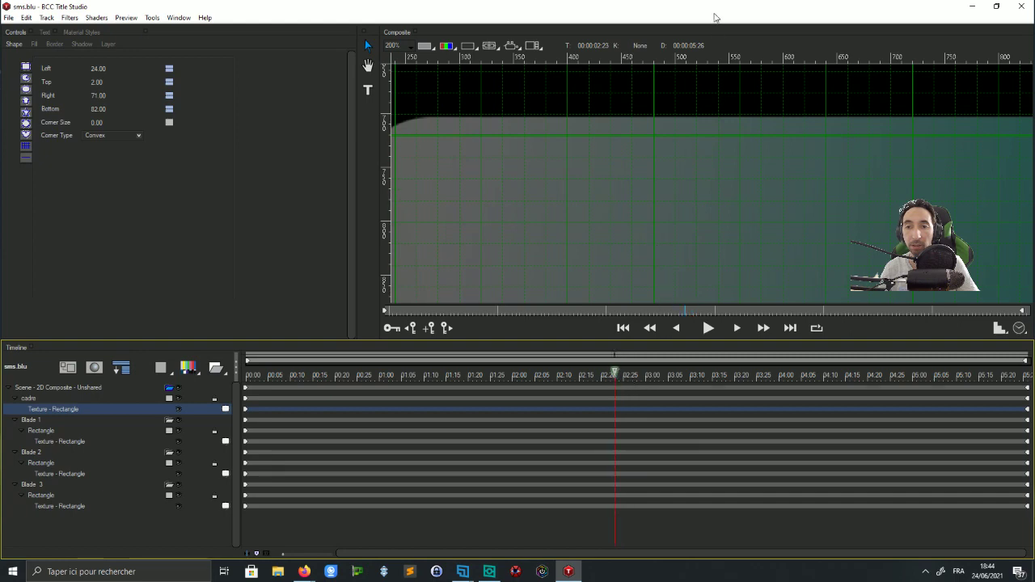
{"action": "left_click_drag", "start_coordinate": [683, 114], "coordinate": [698, 1]}
{"action": "left_click_drag", "start_coordinate": [685, 249], "coordinate": [706, 2]}
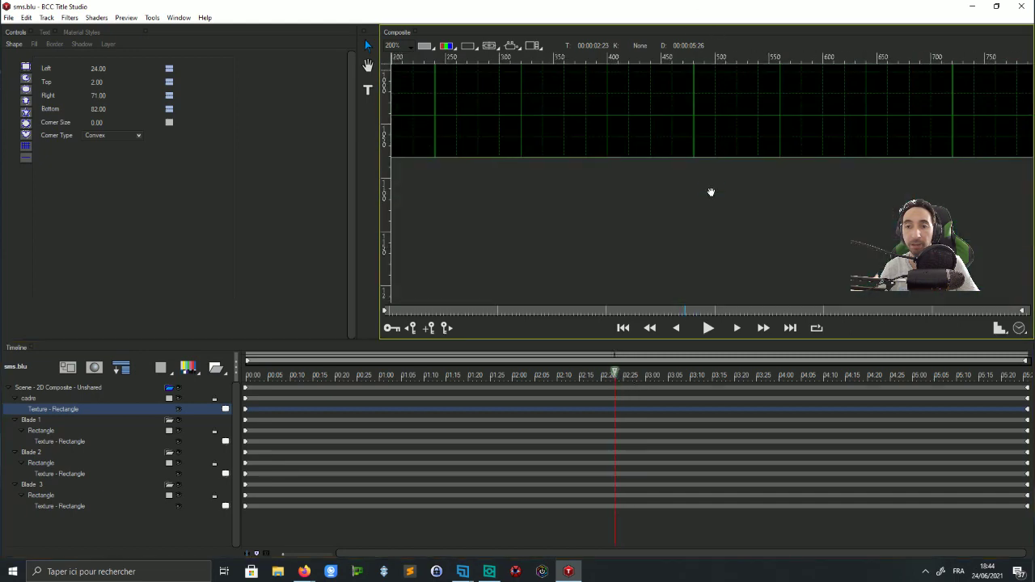
{"action": "left_click_drag", "start_coordinate": [709, 192], "coordinate": [704, 360]}
{"action": "left_click_drag", "start_coordinate": [614, 374], "coordinate": [798, 378]}
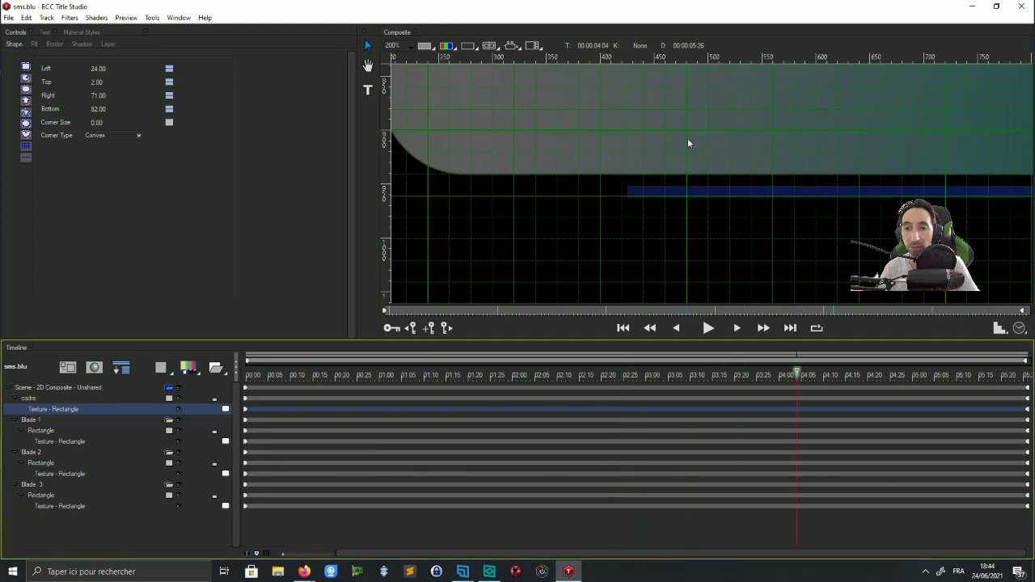
{"action": "left_click_drag", "start_coordinate": [700, 108], "coordinate": [705, 295]}
{"action": "left_click_drag", "start_coordinate": [723, 129], "coordinate": [719, 291]}
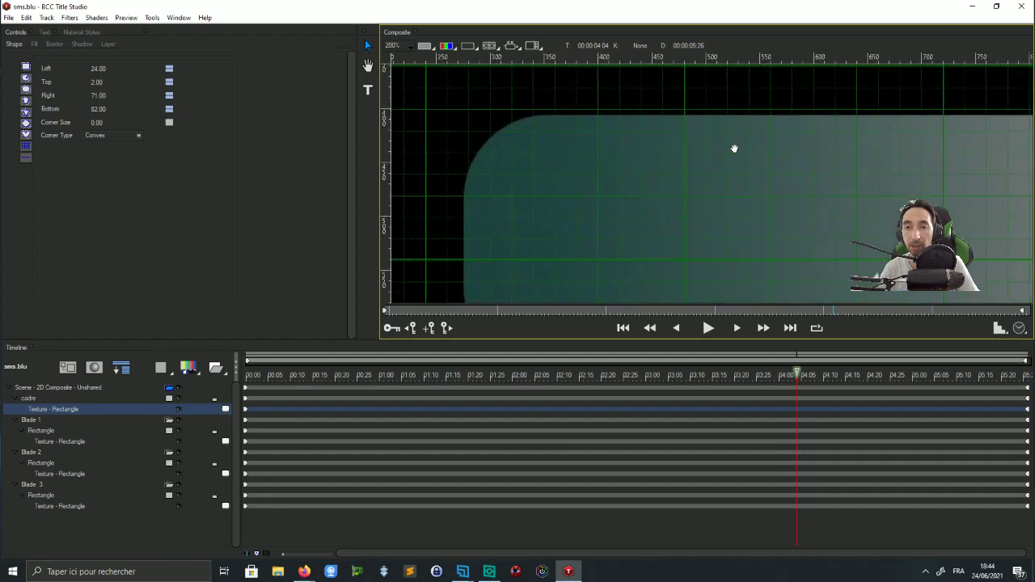
{"action": "left_click_drag", "start_coordinate": [733, 148], "coordinate": [747, 183]}
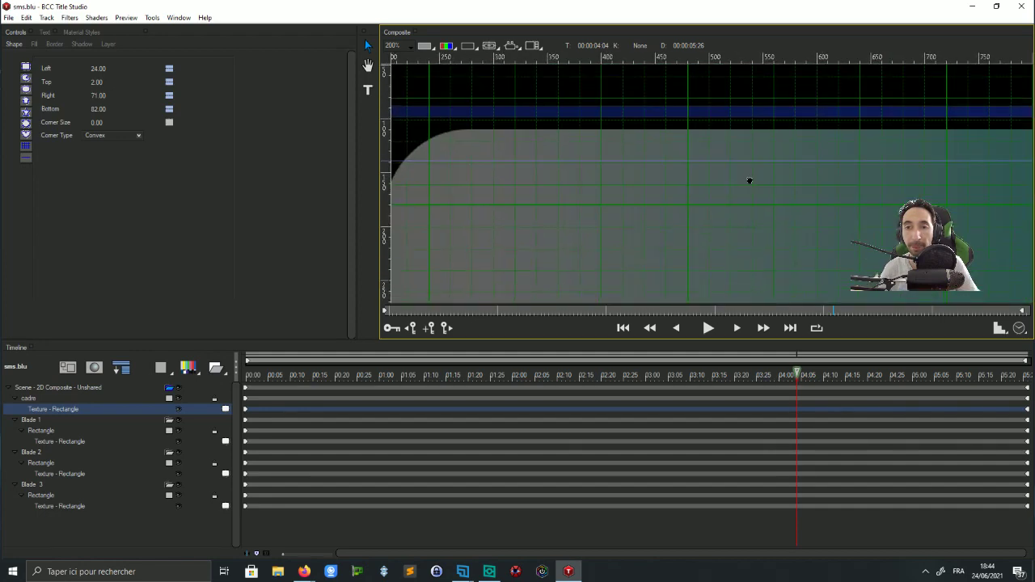
{"action": "left_click_drag", "start_coordinate": [746, 178], "coordinate": [751, 153]}
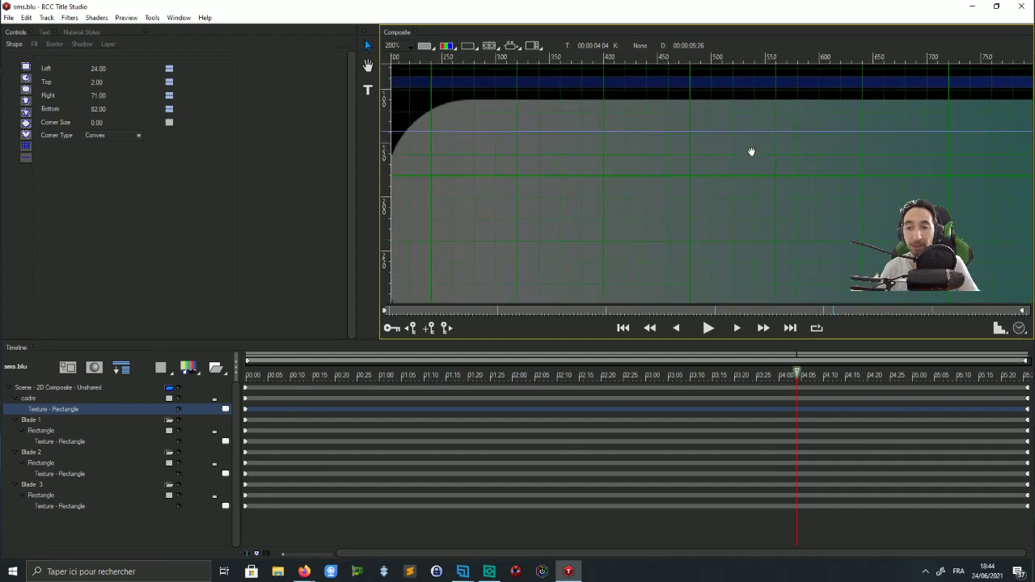
Examine the cadre's side margins and compare the spacing between the first, second and third blades up close
{"action": "scroll", "coordinate": [745, 168], "scroll_direction": "down", "scroll_amount": 1}
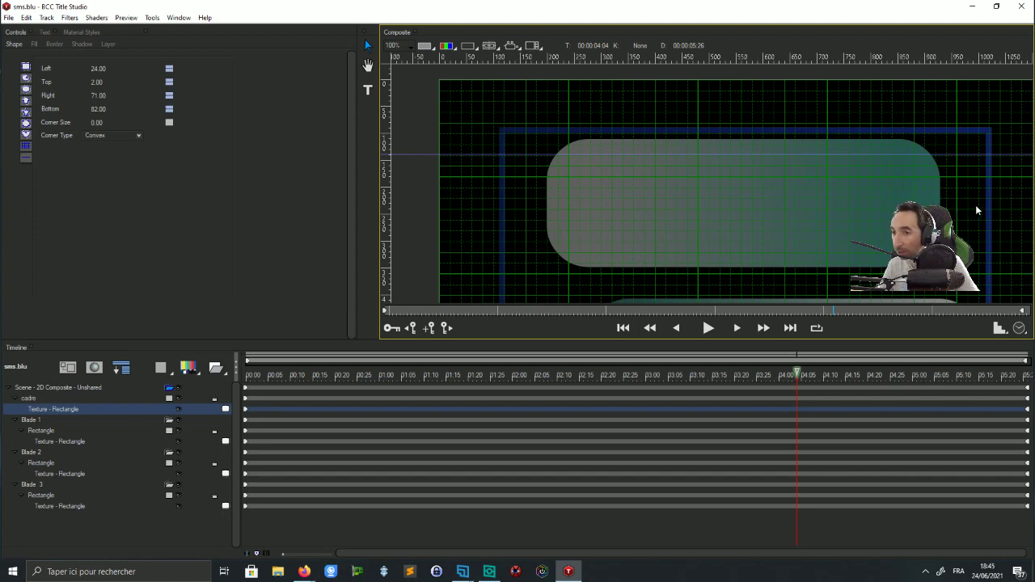
{"action": "scroll", "coordinate": [985, 211], "scroll_direction": "down", "scroll_amount": 1}
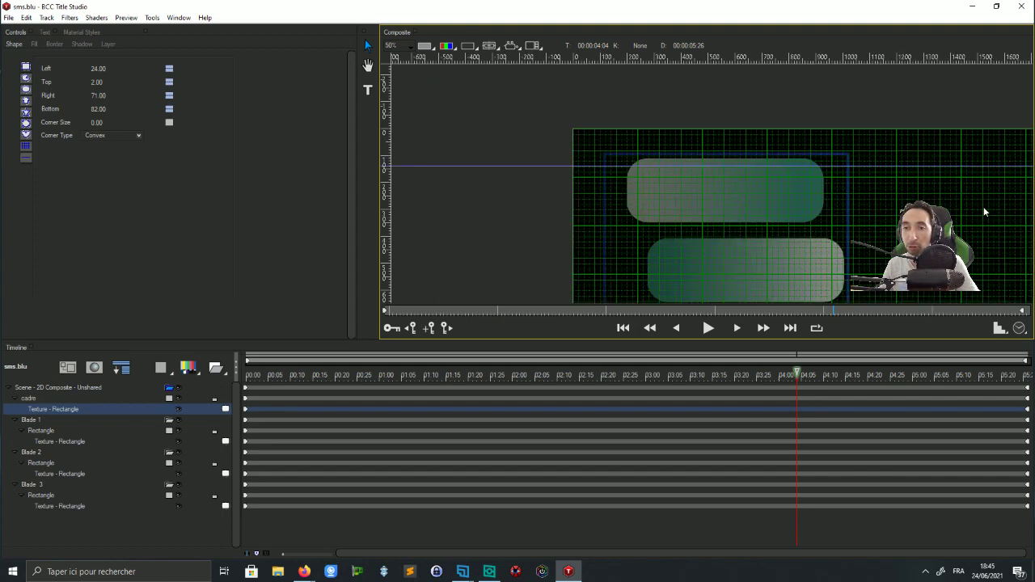
{"action": "scroll", "coordinate": [984, 211], "scroll_direction": "down", "scroll_amount": 1}
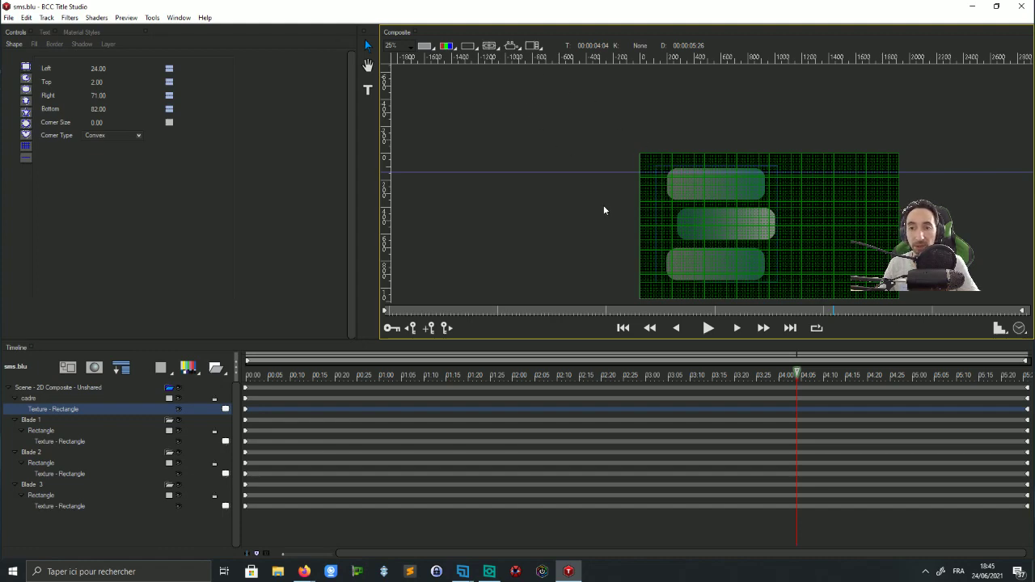
{"action": "scroll", "coordinate": [747, 242], "scroll_direction": "up", "scroll_amount": 2}
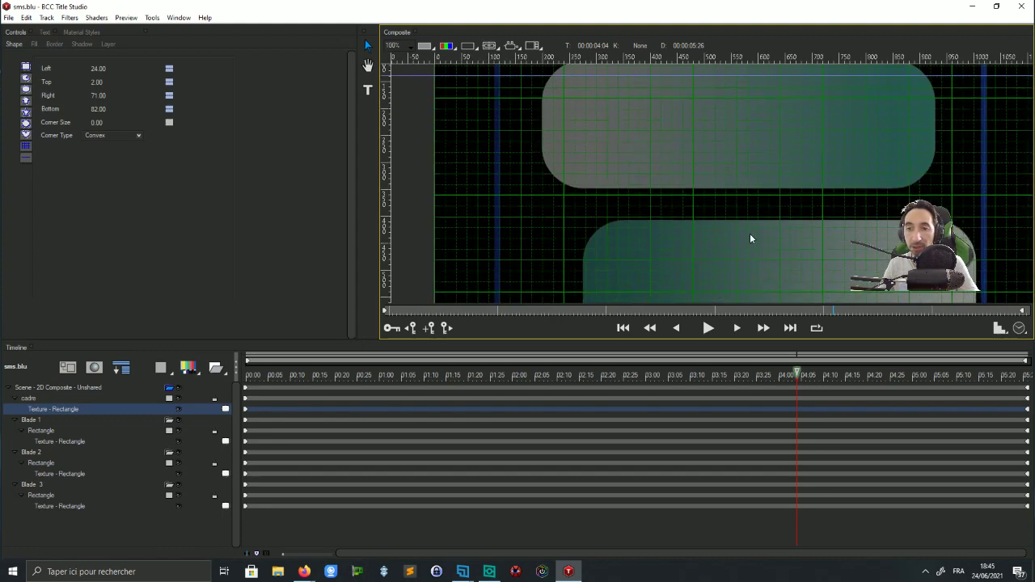
{"action": "left_click_drag", "start_coordinate": [749, 240], "coordinate": [706, 221]}
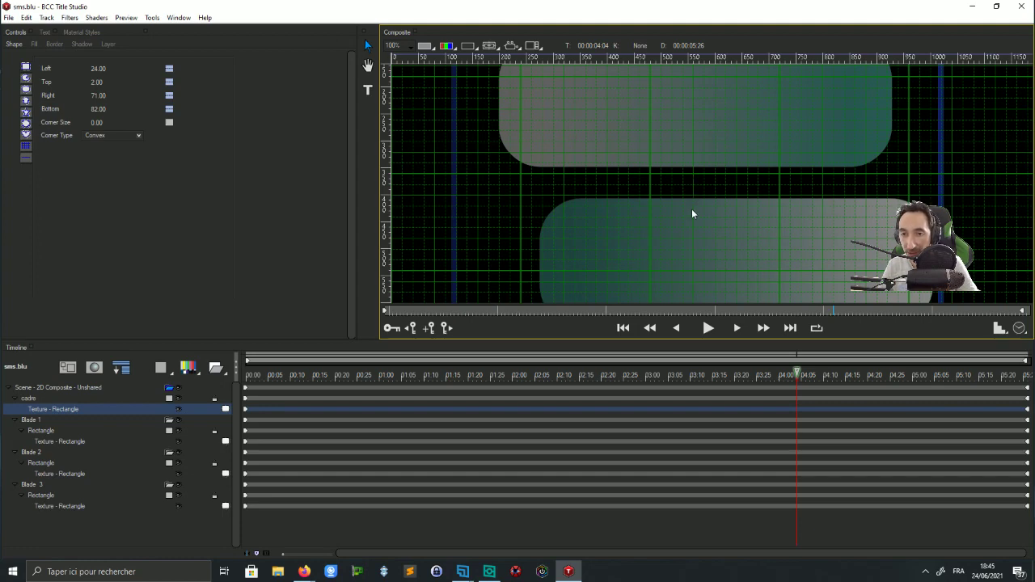
{"action": "left_click_drag", "start_coordinate": [689, 236], "coordinate": [695, 189]}
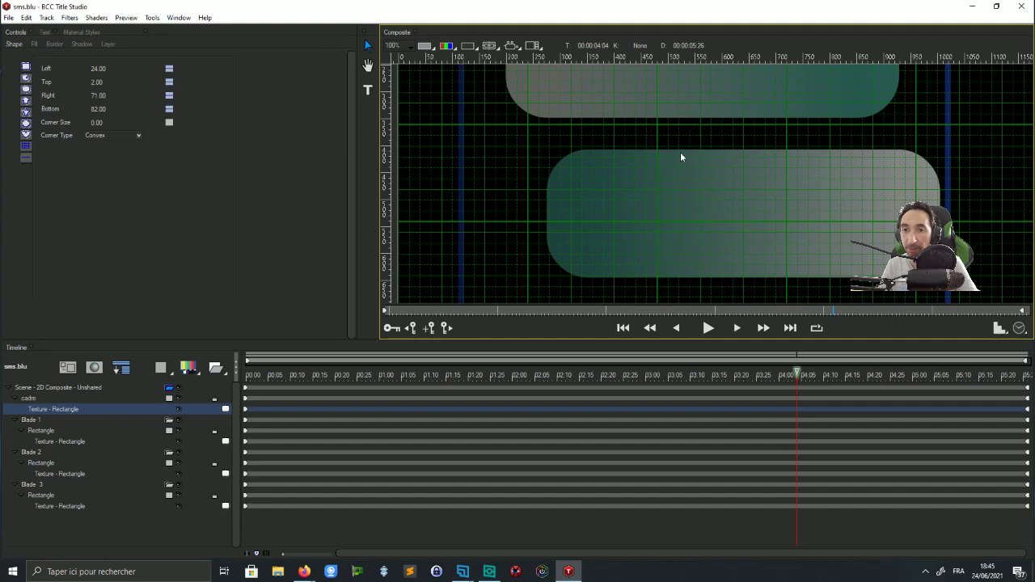
{"action": "left_click_drag", "start_coordinate": [706, 198], "coordinate": [713, 152]}
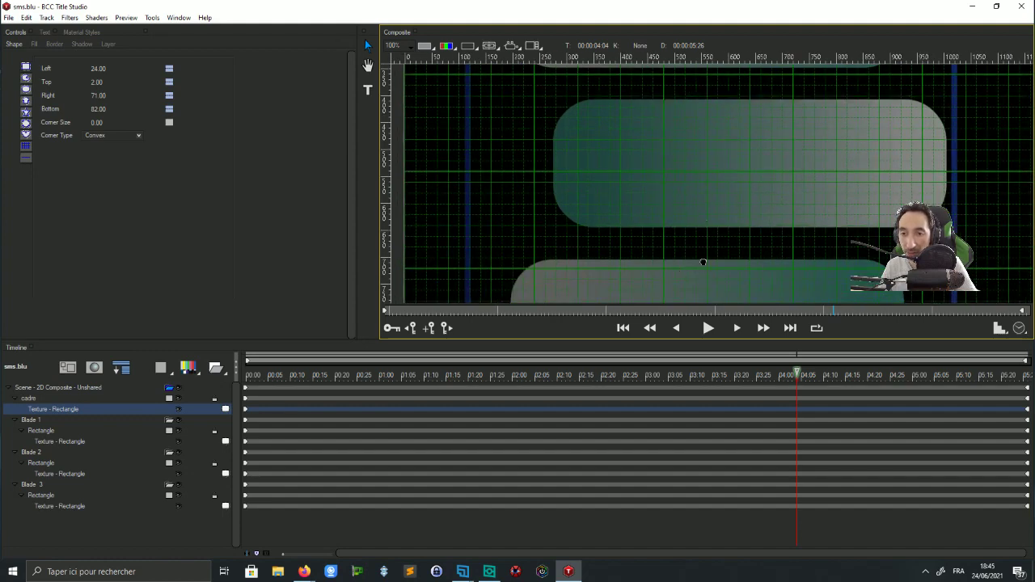
{"action": "left_click_drag", "start_coordinate": [703, 262], "coordinate": [755, 218]}
{"action": "scroll", "coordinate": [744, 155], "scroll_direction": "up", "scroll_amount": 2}
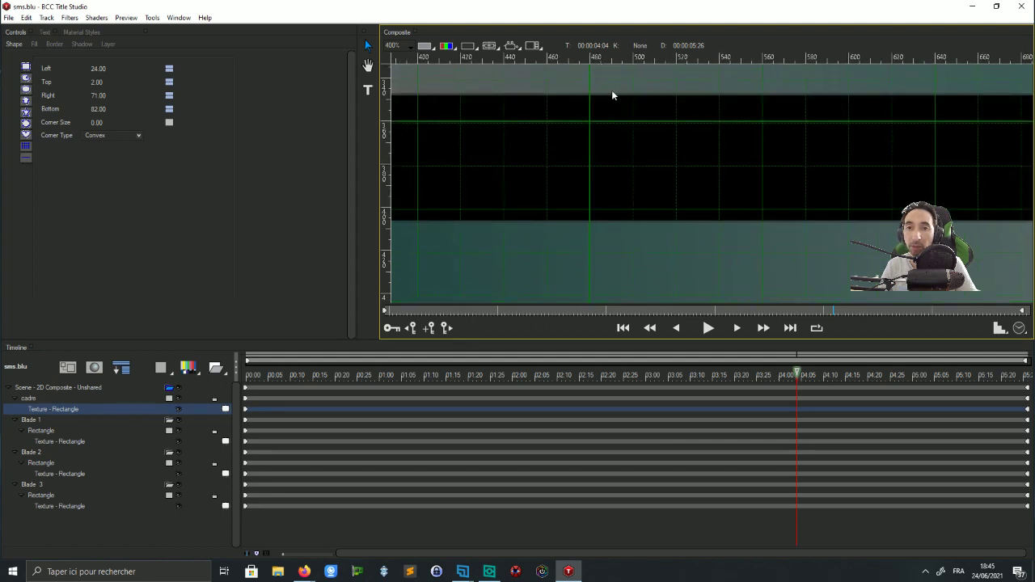
{"action": "left_click_drag", "start_coordinate": [611, 230], "coordinate": [659, 106]}
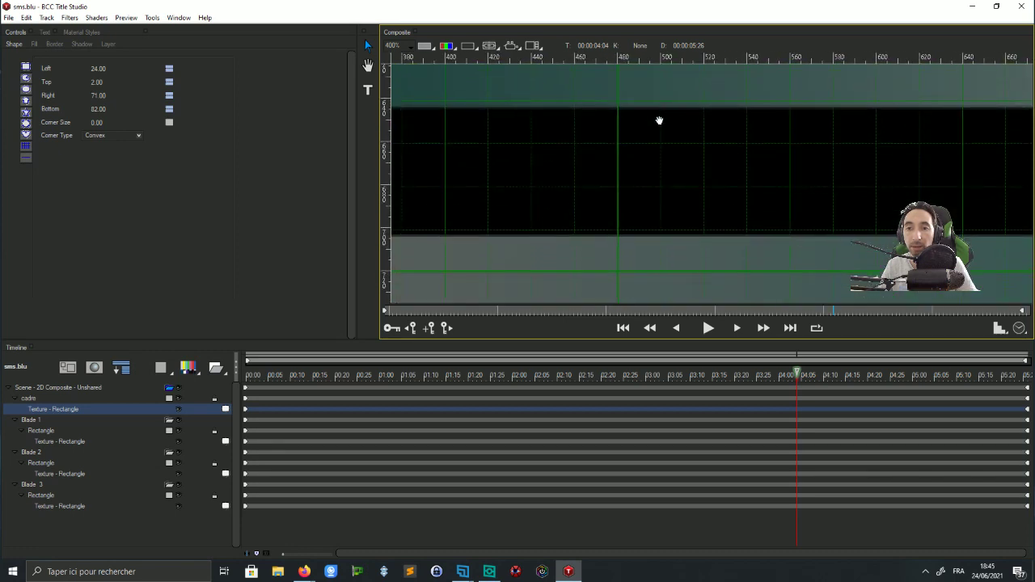
Play the animation in short stretches and check the cadre's lower edge against the third blade
{"action": "key", "text": "space"}
{"action": "key", "text": "space"}
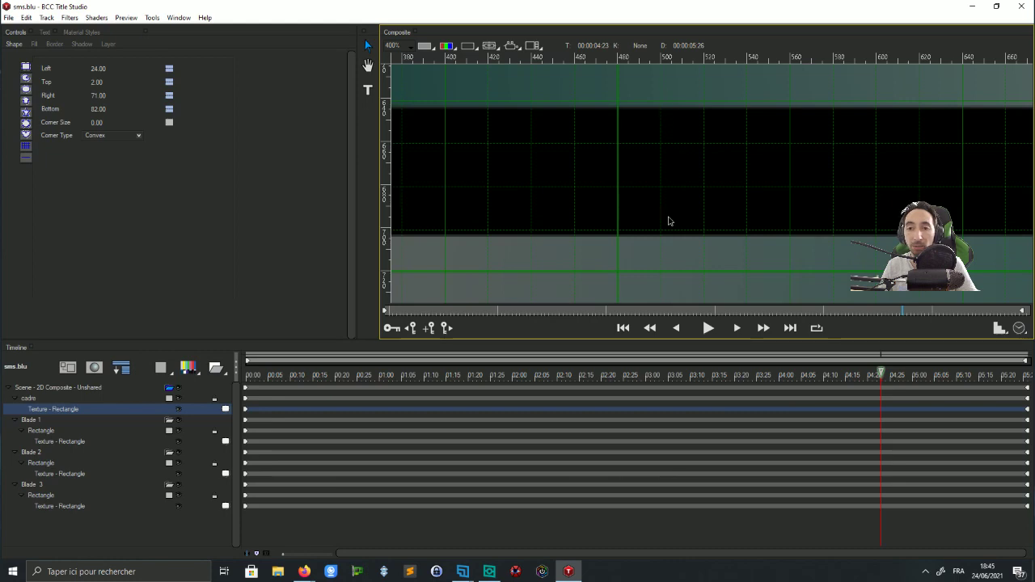
{"action": "left_click_drag", "start_coordinate": [668, 219], "coordinate": [702, 66]}
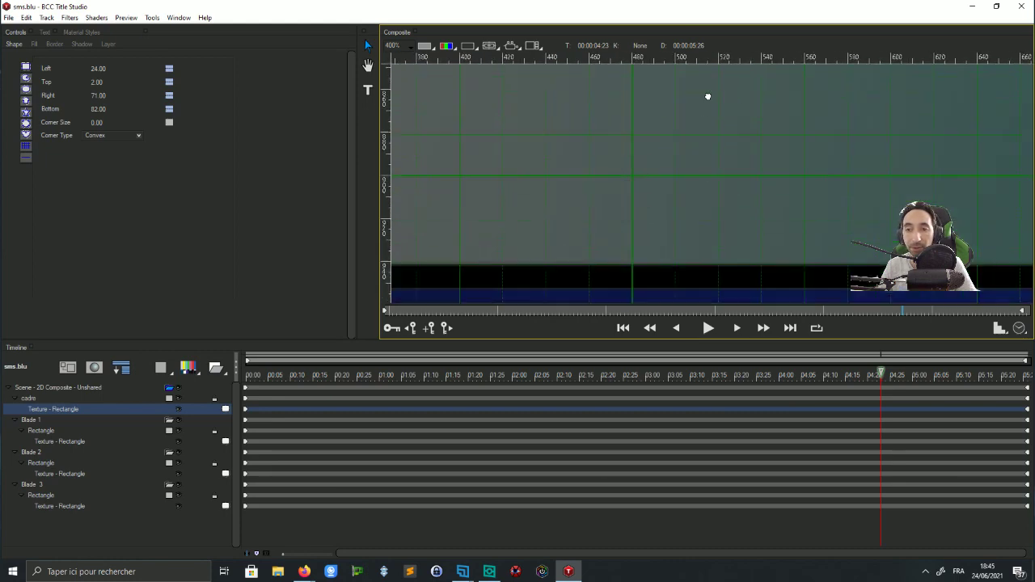
{"action": "left_click_drag", "start_coordinate": [707, 213], "coordinate": [700, 147]}
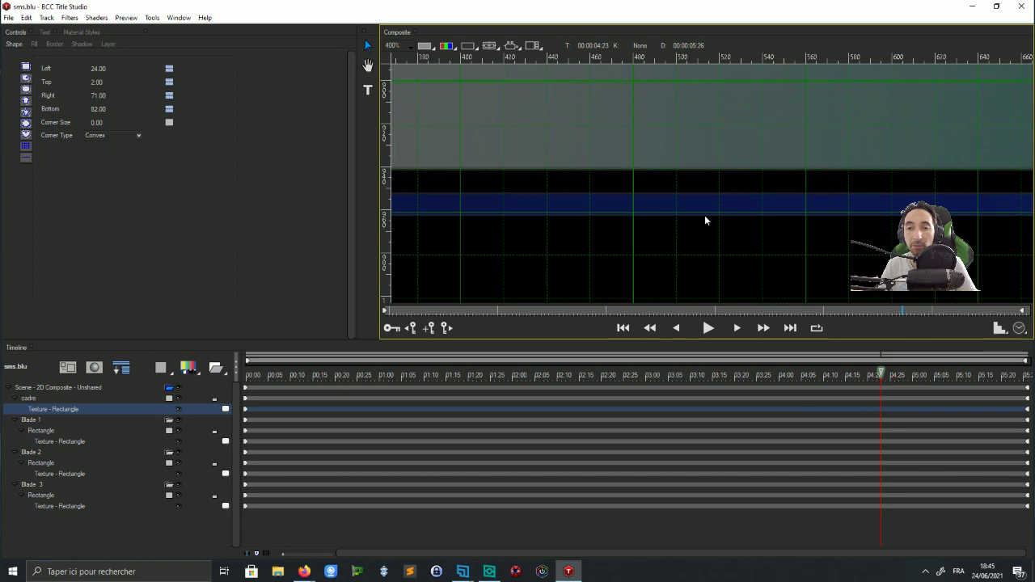
{"action": "key", "text": "space"}
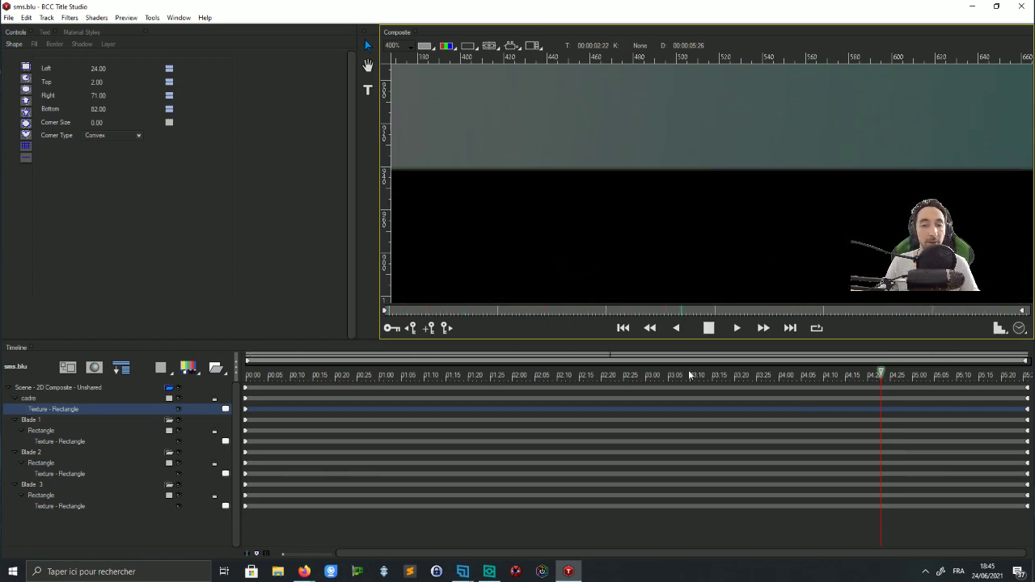
{"action": "key", "text": "space"}
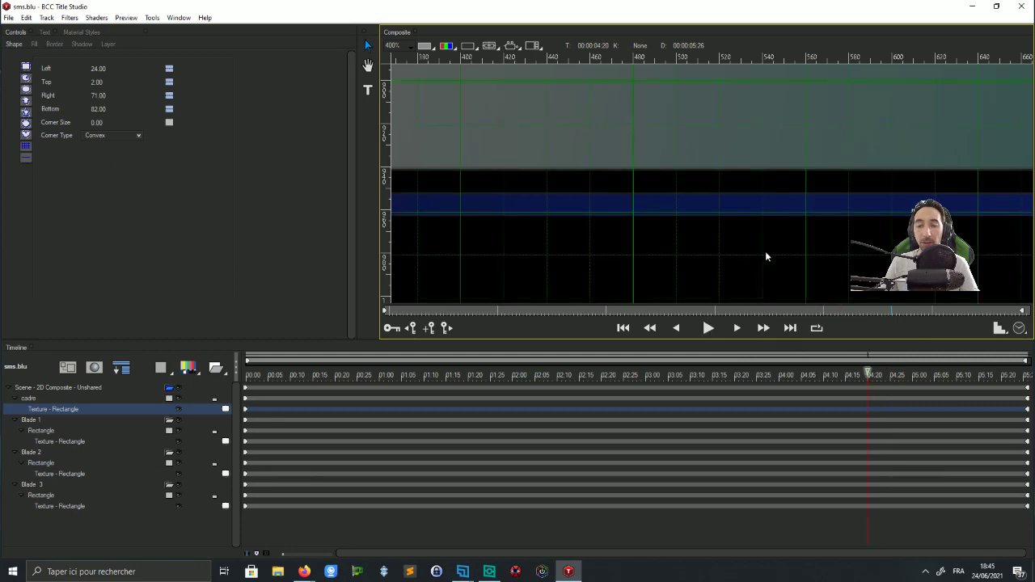
Hide the grid in the composite view to see the cadre and blades clearly
{"action": "scroll", "coordinate": [765, 250], "scroll_direction": "down", "scroll_amount": 4}
{"action": "scroll", "coordinate": [773, 241], "scroll_direction": "up", "scroll_amount": 2}
{"action": "scroll", "coordinate": [768, 216], "scroll_direction": "up", "scroll_amount": 2}
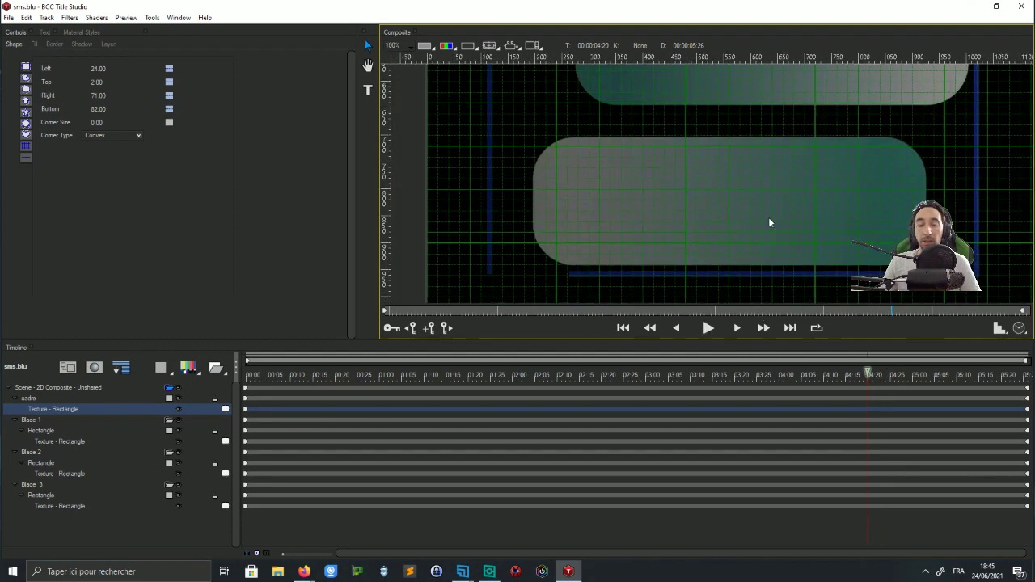
{"action": "left_click", "coordinate": [512, 47]}
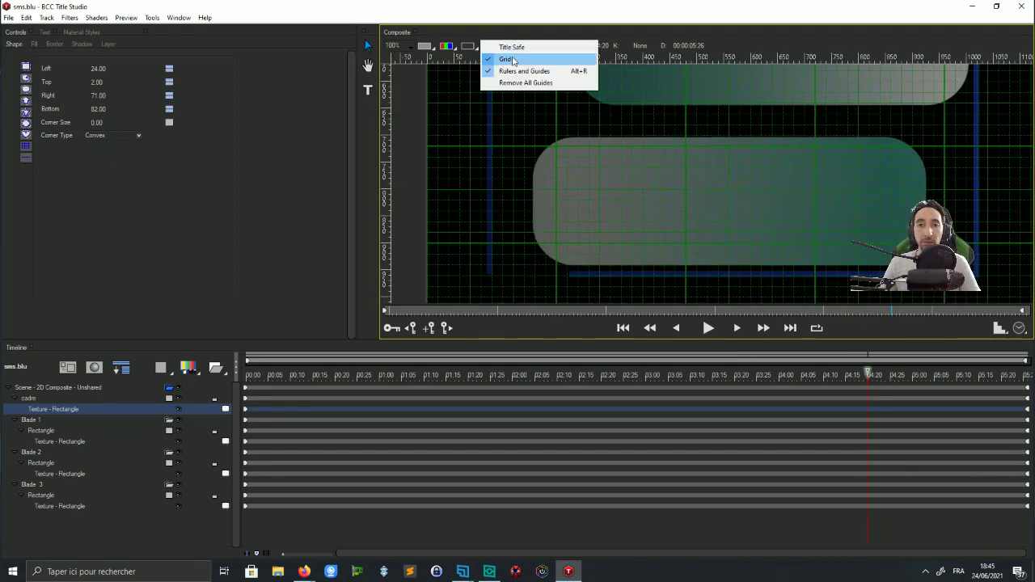
{"action": "left_click", "coordinate": [512, 57]}
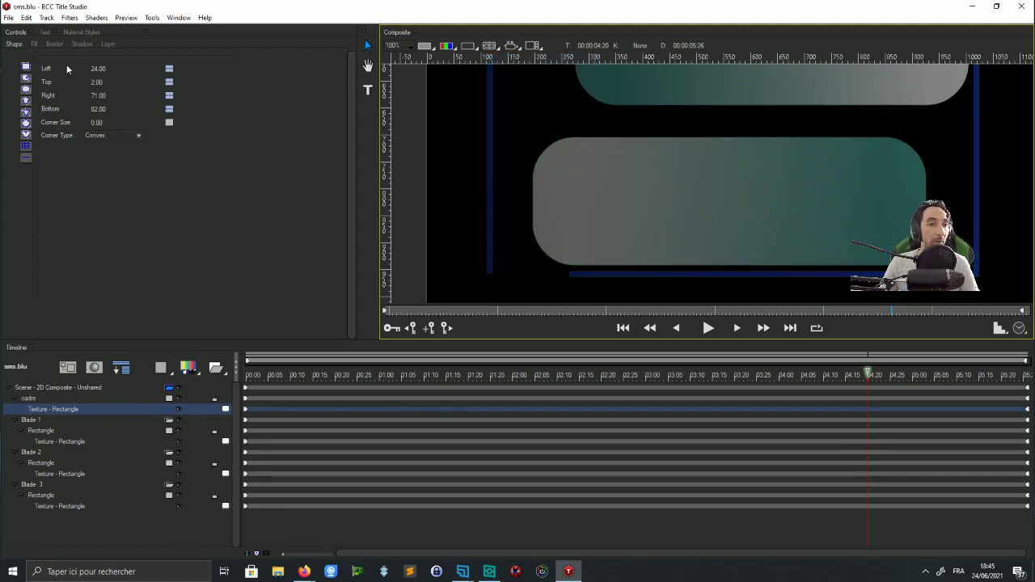
Try the Bevel and Radial edge styles on the cadre's border, returning it to Plain
{"action": "left_click", "coordinate": [35, 44]}
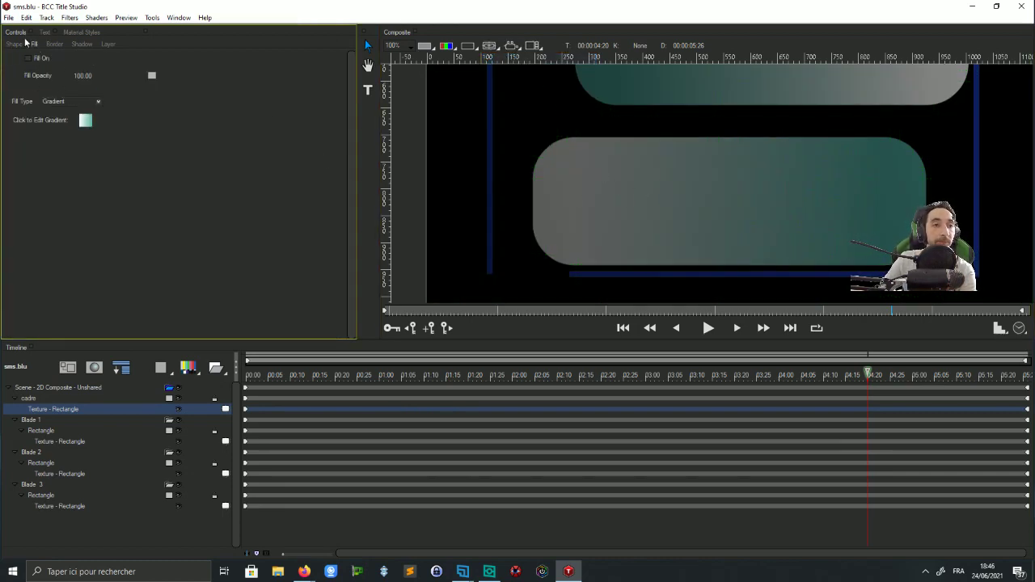
{"action": "left_click", "coordinate": [54, 45]}
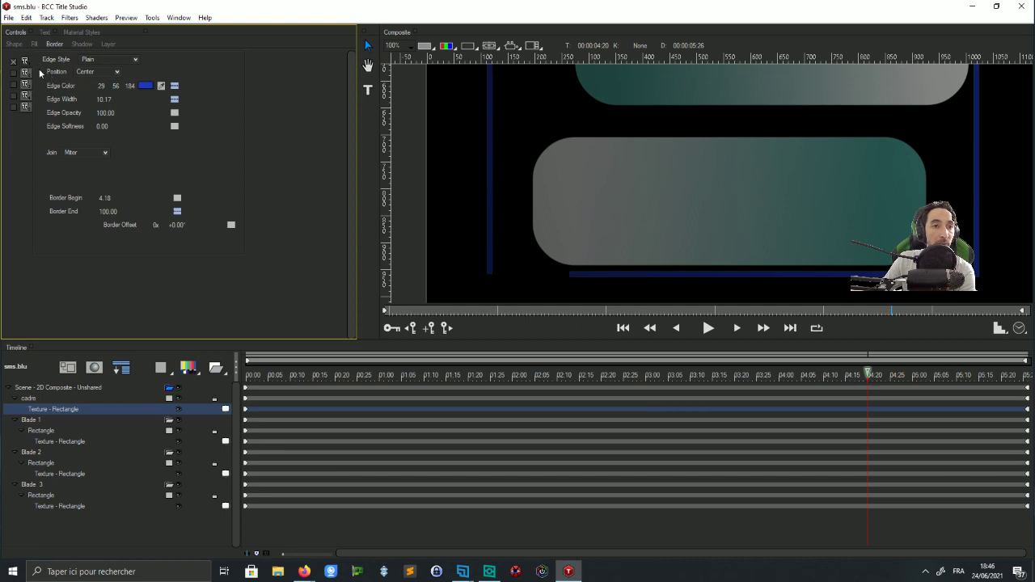
{"action": "left_click", "coordinate": [109, 59]}
{"action": "left_click", "coordinate": [97, 75]}
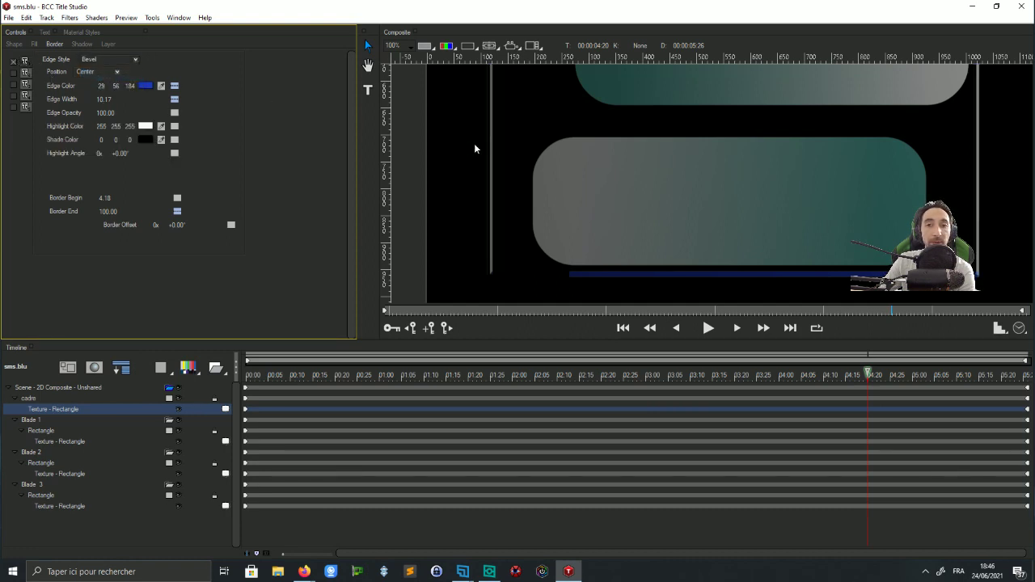
{"action": "left_click", "coordinate": [116, 58]}
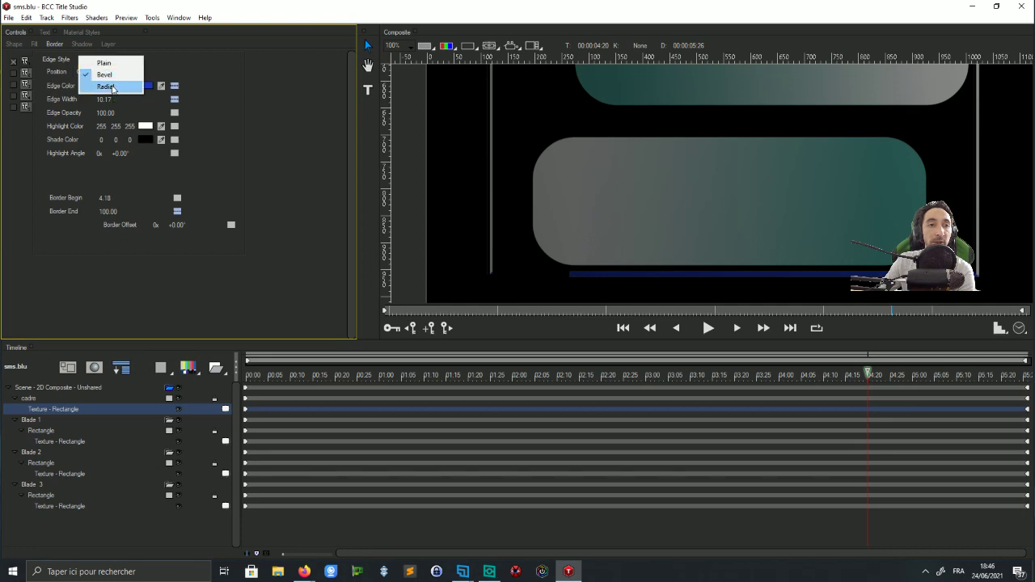
{"action": "left_click", "coordinate": [114, 82]}
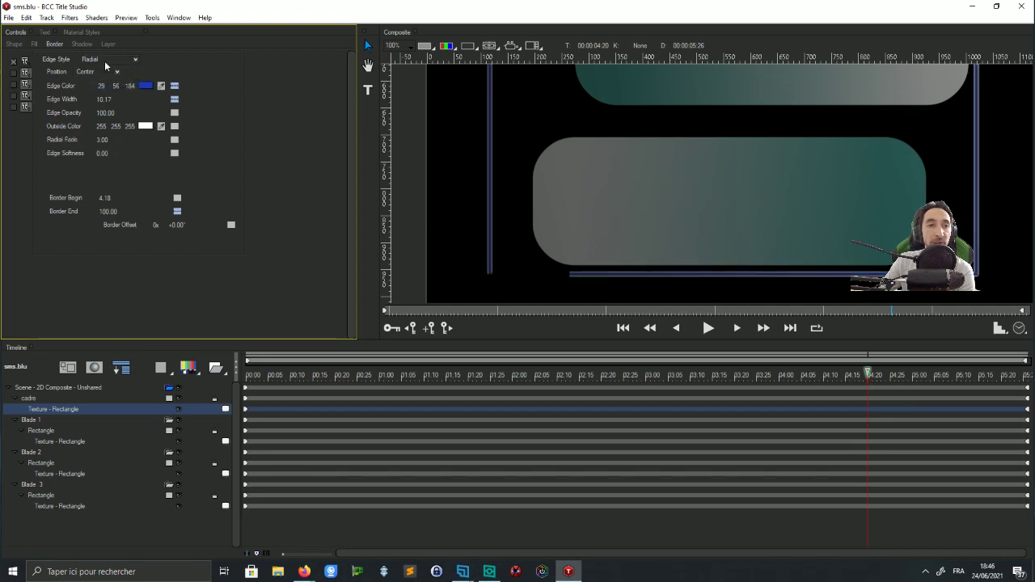
{"action": "left_click", "coordinate": [104, 61]}
{"action": "left_click", "coordinate": [104, 64]}
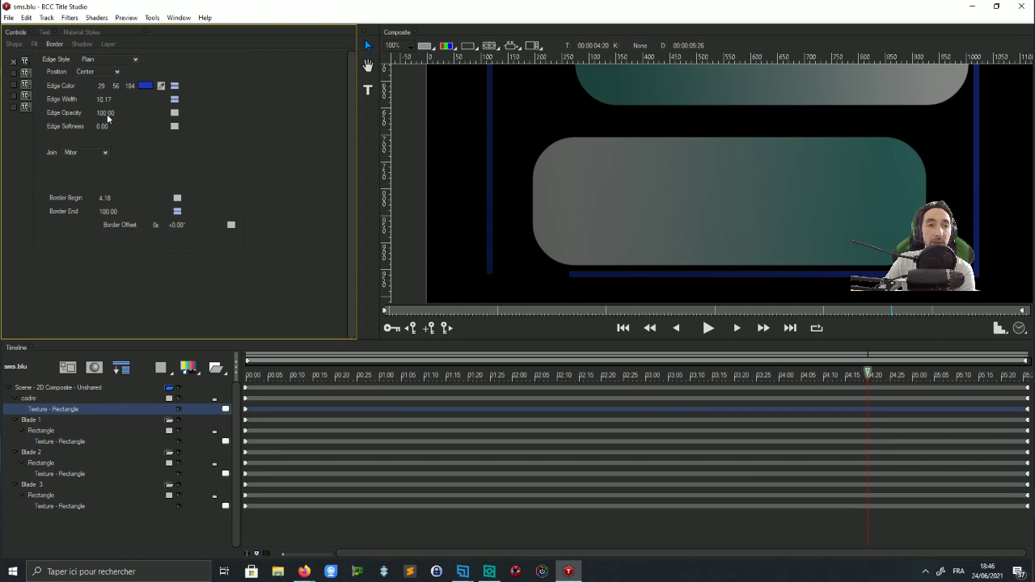
Try the Round and Bevel joins on the cadre's border, returning it to Miter
{"action": "mouse_move", "coordinate": [100, 126]}
{"action": "left_mouse_down"}
{"action": "mouse_move", "coordinate": [174, 127]}
{"action": "mouse_move", "coordinate": [90, 127]}
{"action": "left_mouse_up"}
{"action": "left_click", "coordinate": [87, 153]}
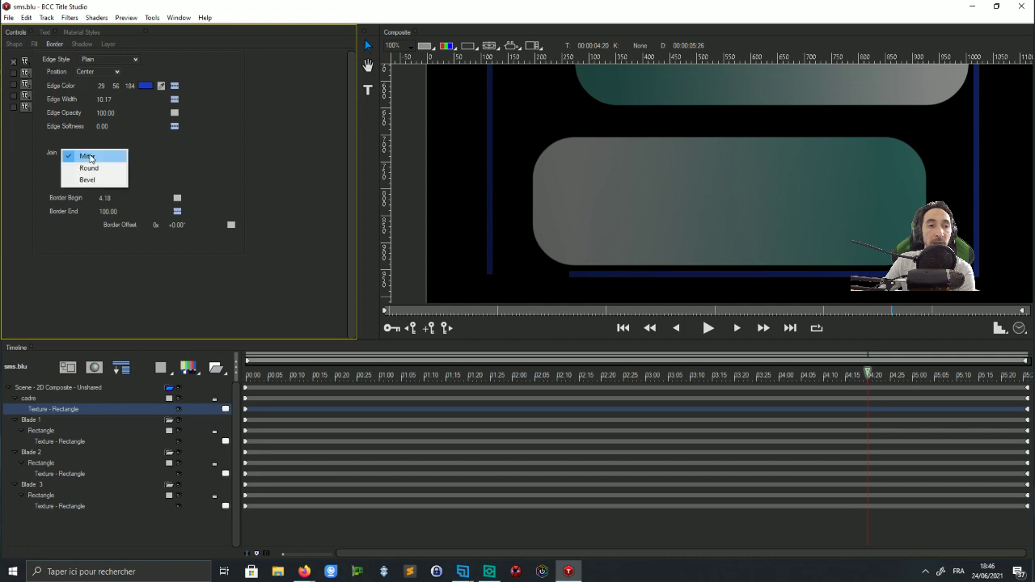
{"action": "left_click", "coordinate": [95, 169]}
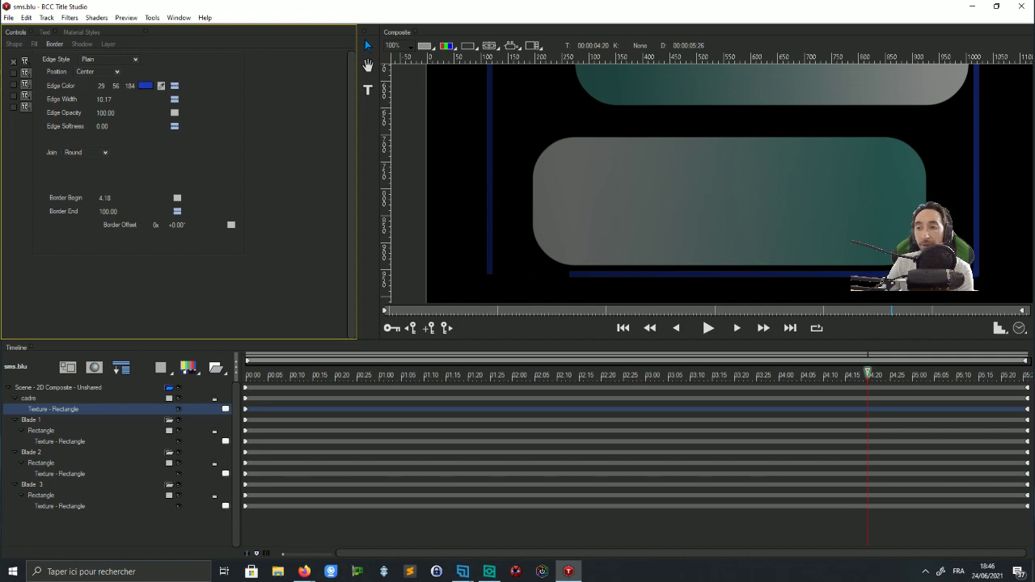
{"action": "left_click", "coordinate": [93, 153]}
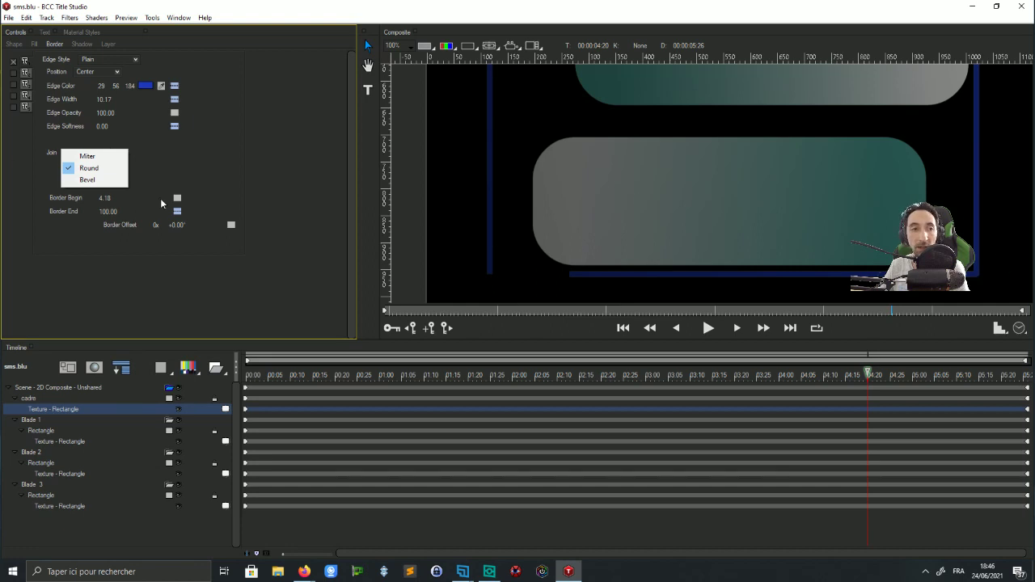
{"action": "left_click", "coordinate": [90, 179]}
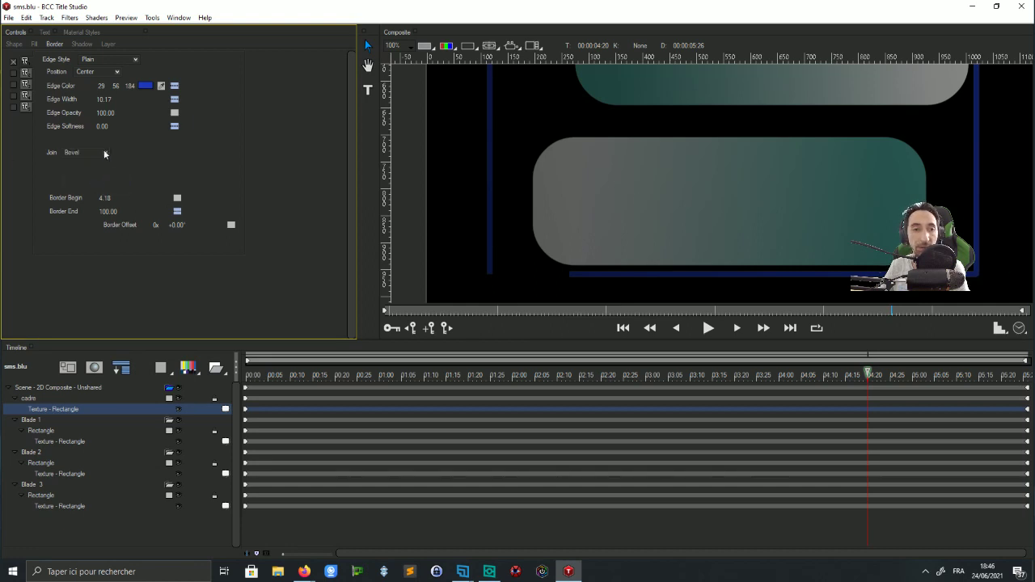
{"action": "left_click", "coordinate": [89, 152]}
{"action": "left_click", "coordinate": [94, 157]}
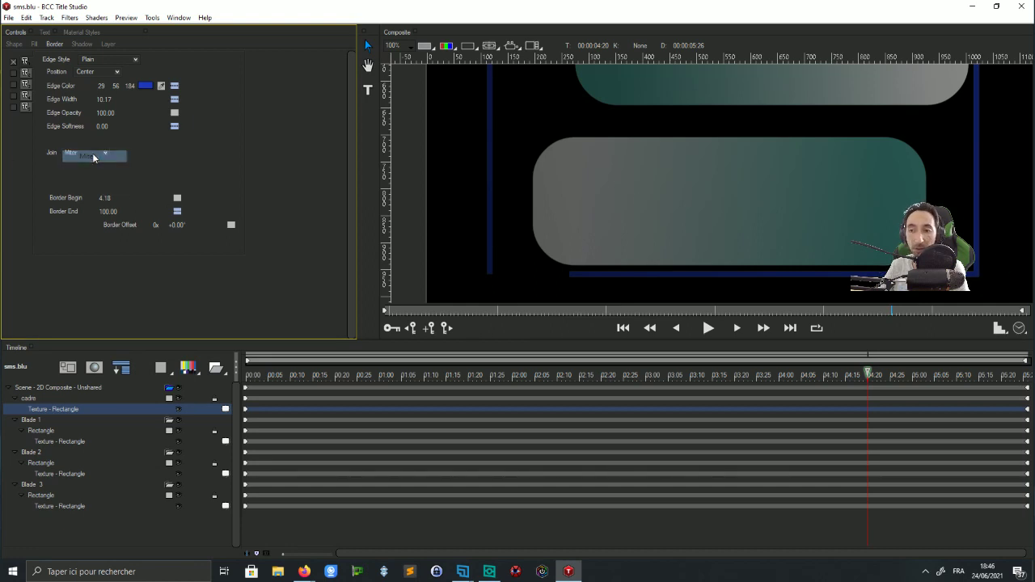
Set the cadre border's join to Bevel and inspect its lower-right corner up close
{"action": "left_click", "coordinate": [90, 155]}
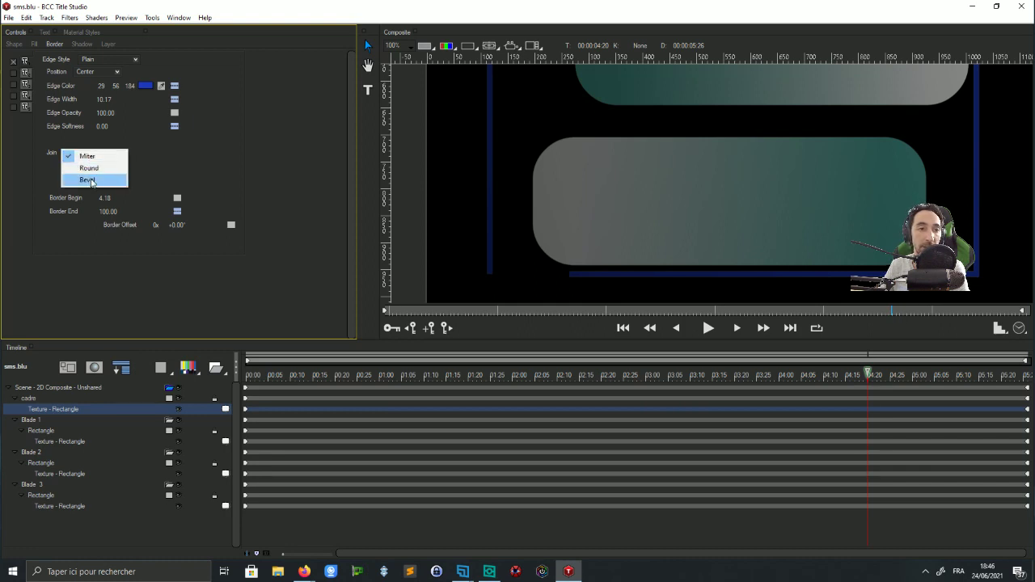
{"action": "left_click", "coordinate": [87, 179]}
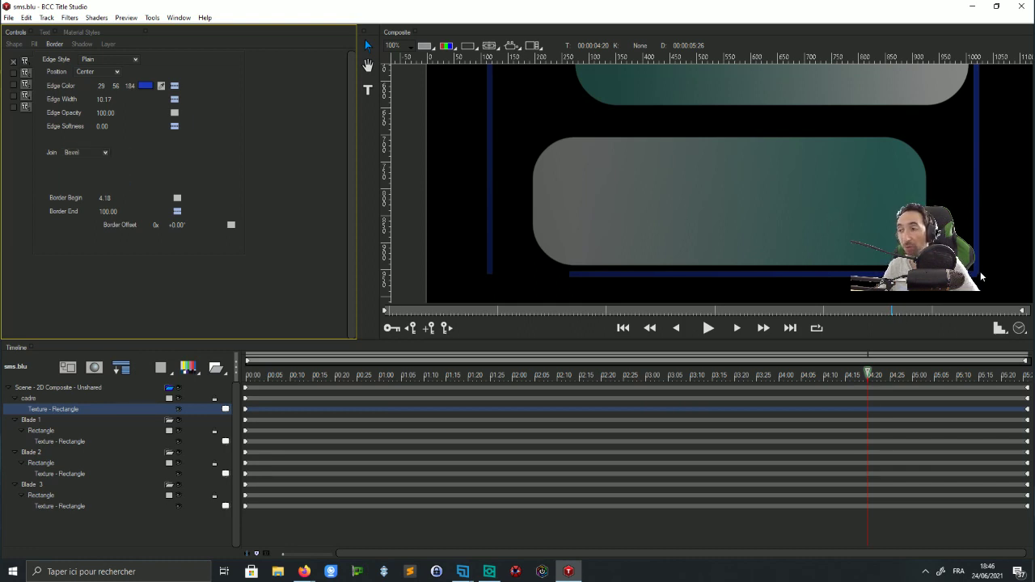
{"action": "left_click_drag", "start_coordinate": [967, 262], "coordinate": [898, 220]}
{"action": "scroll", "coordinate": [898, 223], "scroll_direction": "up", "scroll_amount": 1}
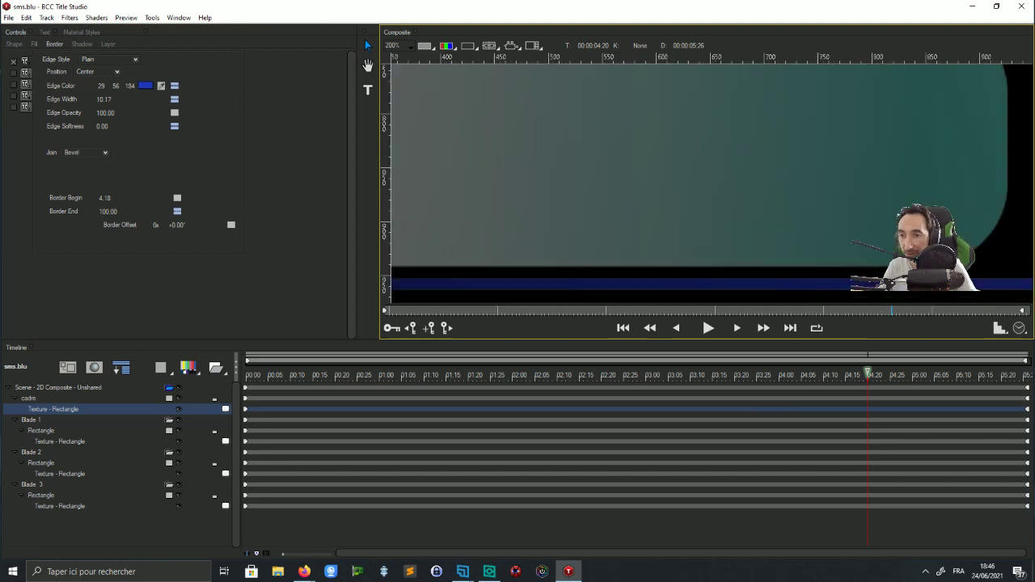
{"action": "left_click_drag", "start_coordinate": [991, 273], "coordinate": [811, 228]}
{"action": "left_click_drag", "start_coordinate": [903, 233], "coordinate": [738, 67]}
{"action": "scroll", "coordinate": [869, 266], "scroll_direction": "up", "scroll_amount": 1}
{"action": "scroll", "coordinate": [793, 173], "scroll_direction": "up", "scroll_amount": 1}
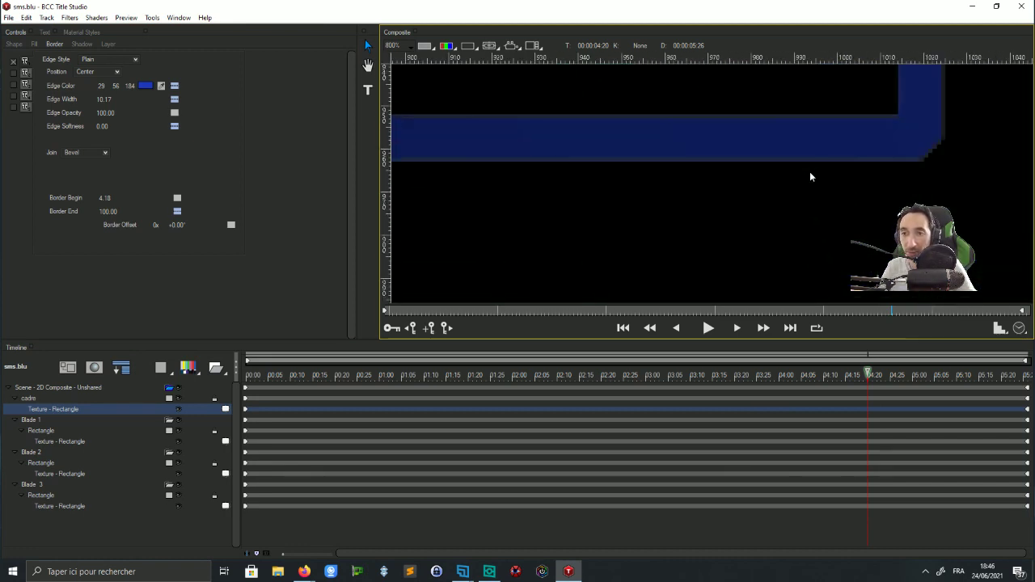
Try the Round join on the cadre's corner for comparison, returning the join to Bevel
{"action": "left_click", "coordinate": [91, 152]}
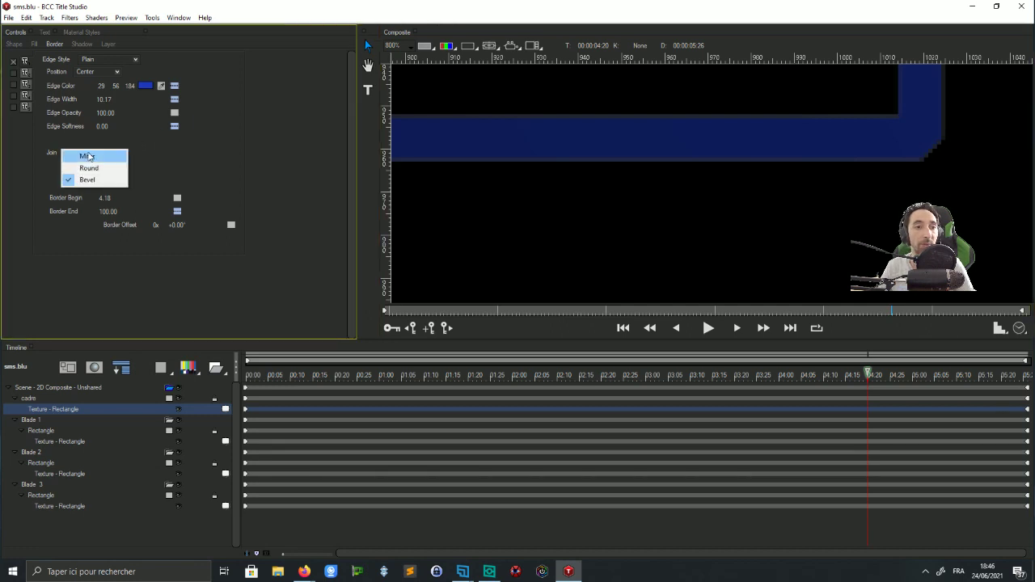
{"action": "left_click", "coordinate": [90, 168]}
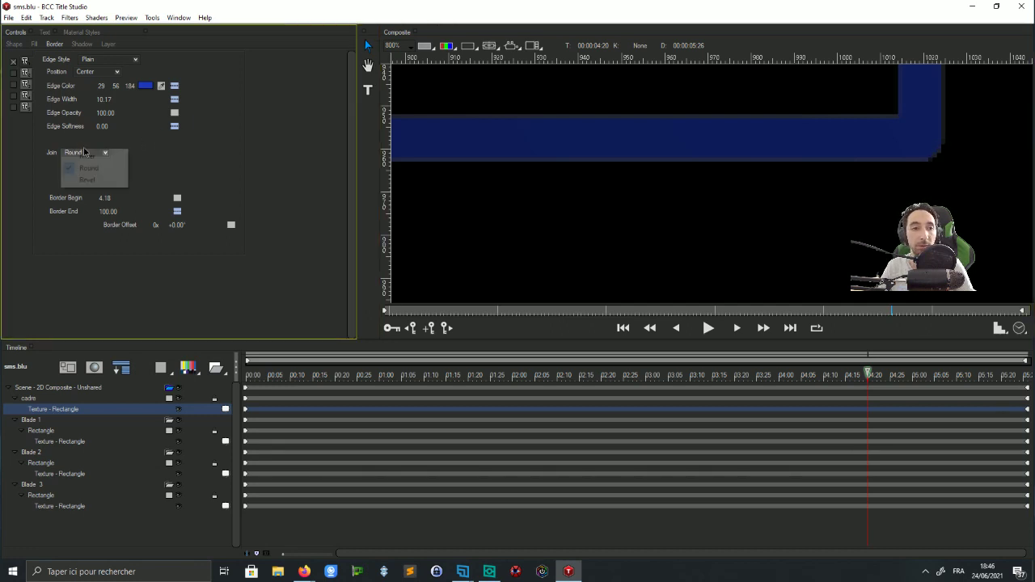
{"action": "left_click", "coordinate": [89, 152]}
{"action": "left_click", "coordinate": [81, 178]}
{"action": "scroll", "coordinate": [679, 182], "scroll_direction": "down", "scroll_amount": 2}
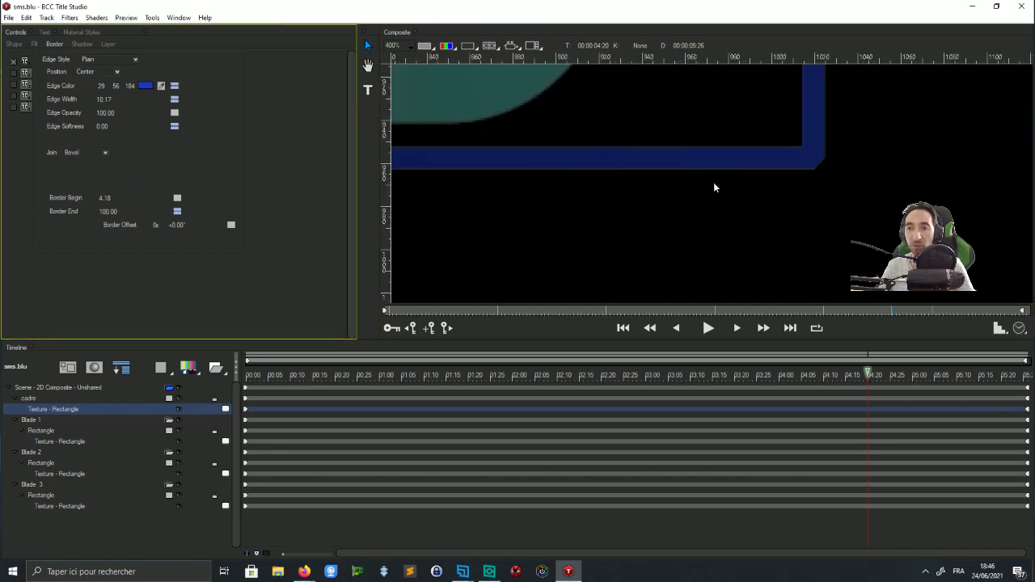
{"action": "scroll", "coordinate": [653, 154], "scroll_direction": "down", "scroll_amount": 1}
{"action": "left_click_drag", "start_coordinate": [904, 298], "coordinate": [854, 217]}
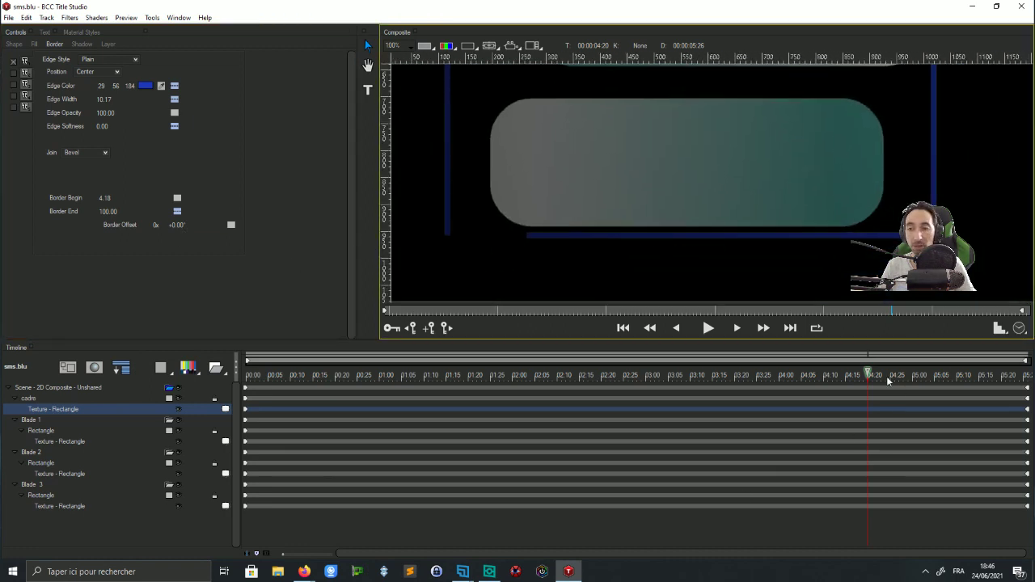
Go to the last frame, 00:00:05:26, and inspect the fully drawn cadre around the three blades
{"action": "left_click_drag", "start_coordinate": [869, 374], "coordinate": [1028, 369]}
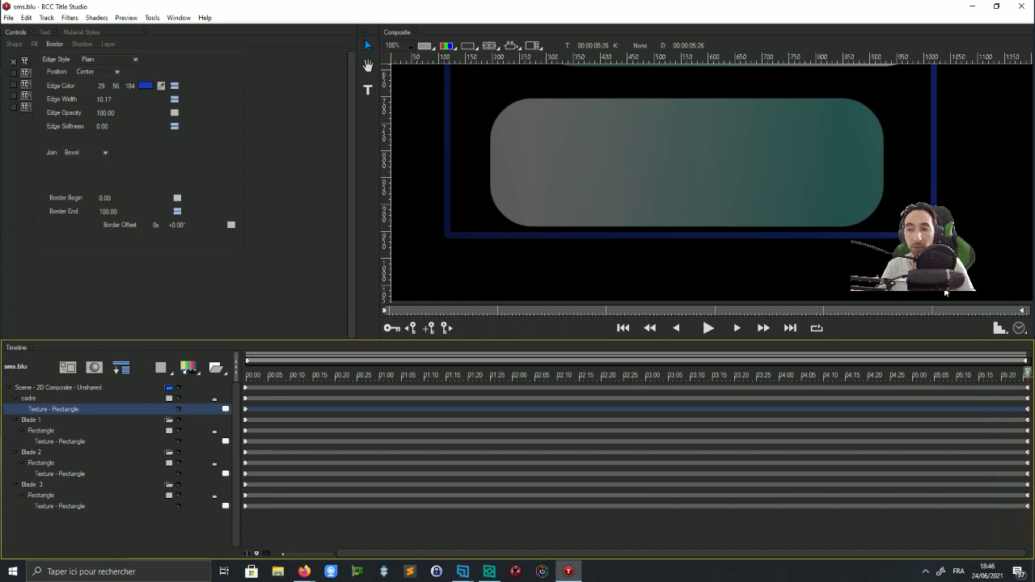
{"action": "scroll", "coordinate": [869, 233], "scroll_direction": "down", "scroll_amount": 2}
{"action": "scroll", "coordinate": [870, 233], "scroll_direction": "up", "scroll_amount": 1}
{"action": "left_click_drag", "start_coordinate": [845, 206], "coordinate": [849, 252]}
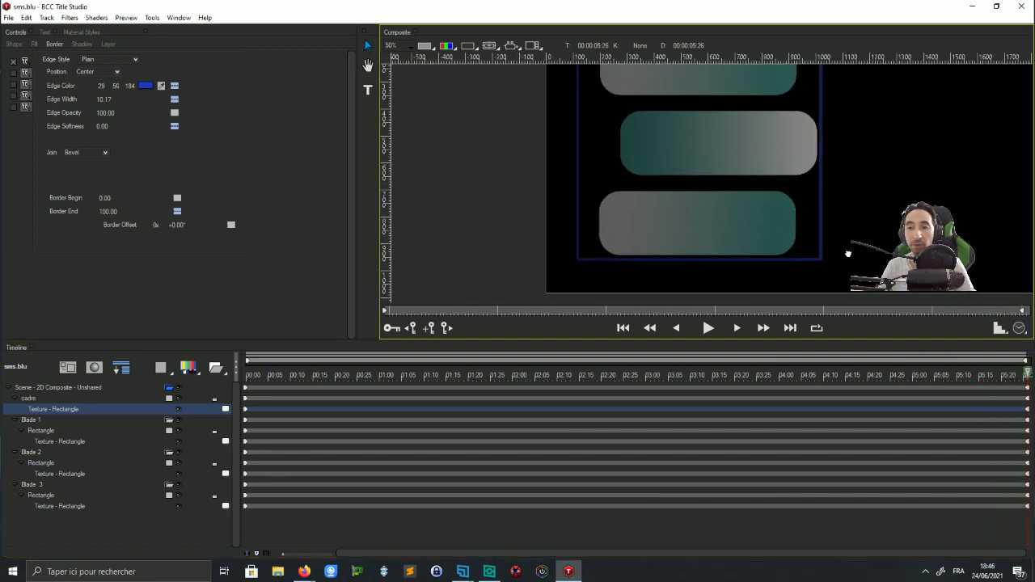
{"action": "left_click_drag", "start_coordinate": [851, 197], "coordinate": [804, 234]}
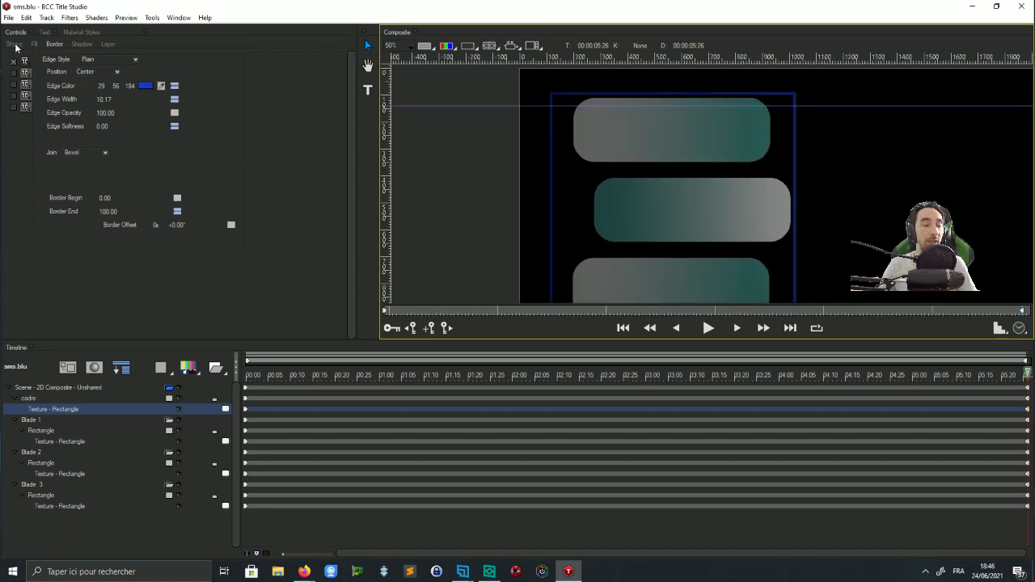
Widen the cadre's rectangle by setting its Right value to 77
{"action": "left_click", "coordinate": [31, 399]}
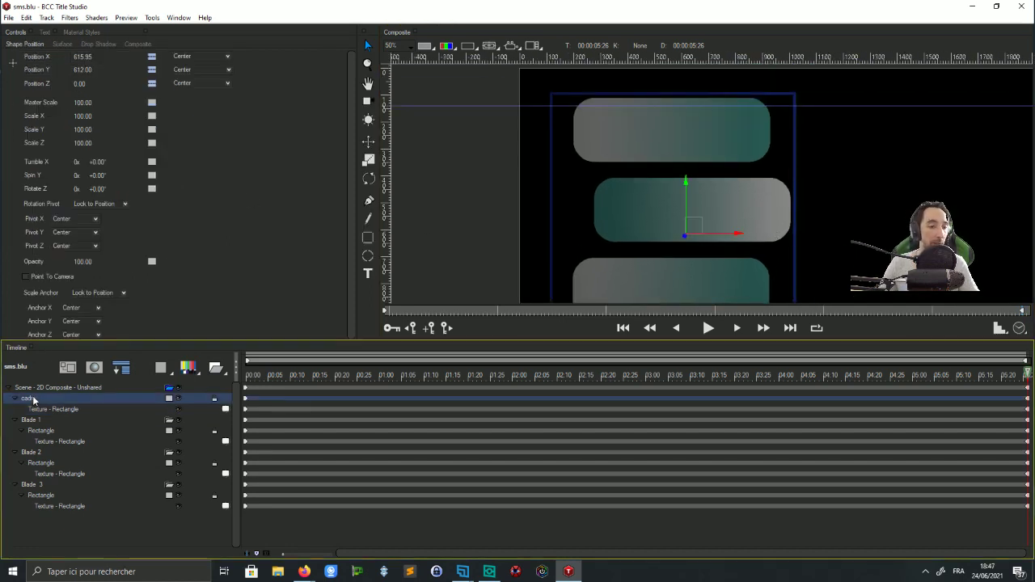
{"action": "left_click", "coordinate": [37, 409]}
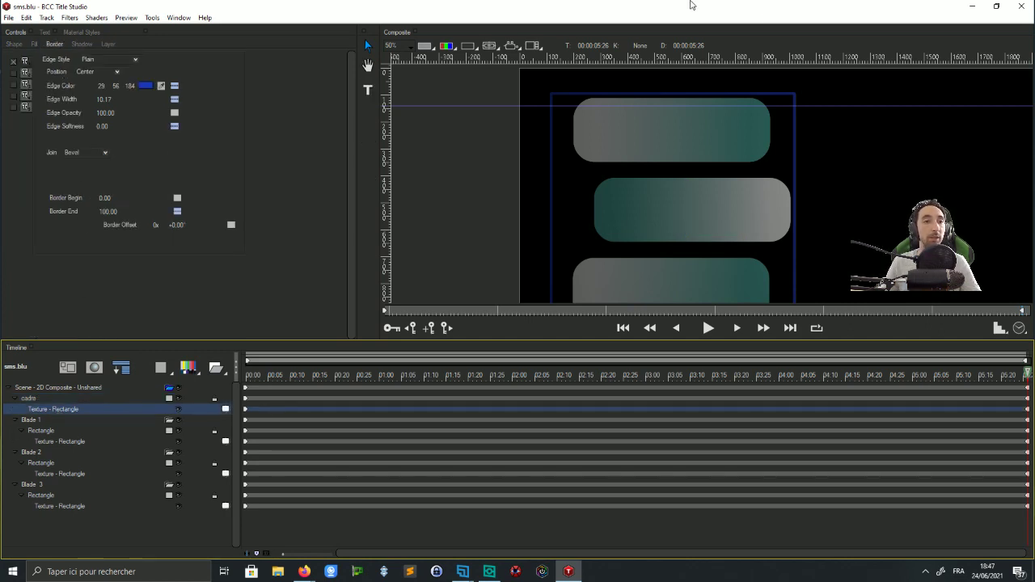
{"action": "left_click", "coordinate": [13, 44]}
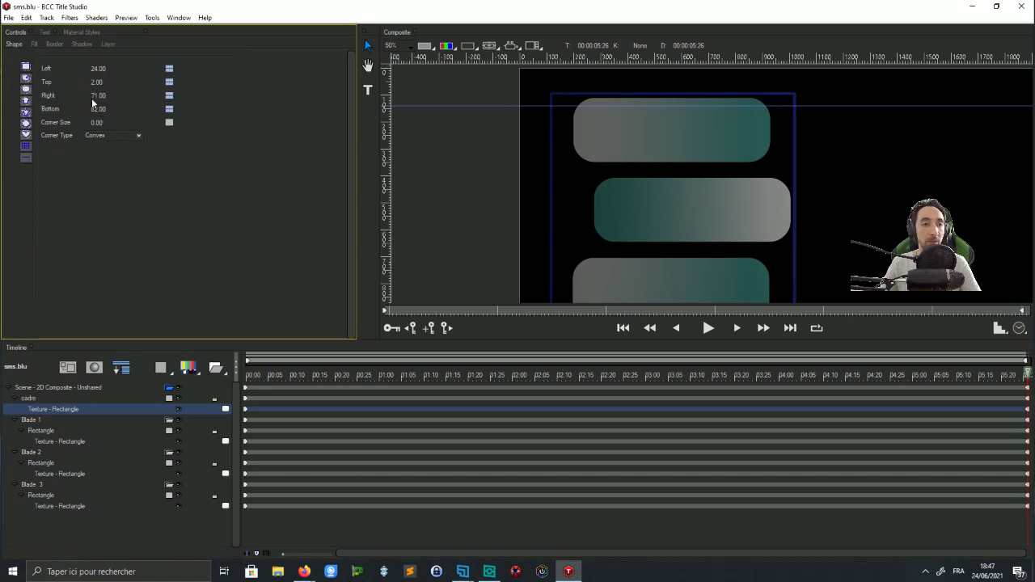
{"action": "left_click_drag", "start_coordinate": [97, 96], "coordinate": [97, 96]}
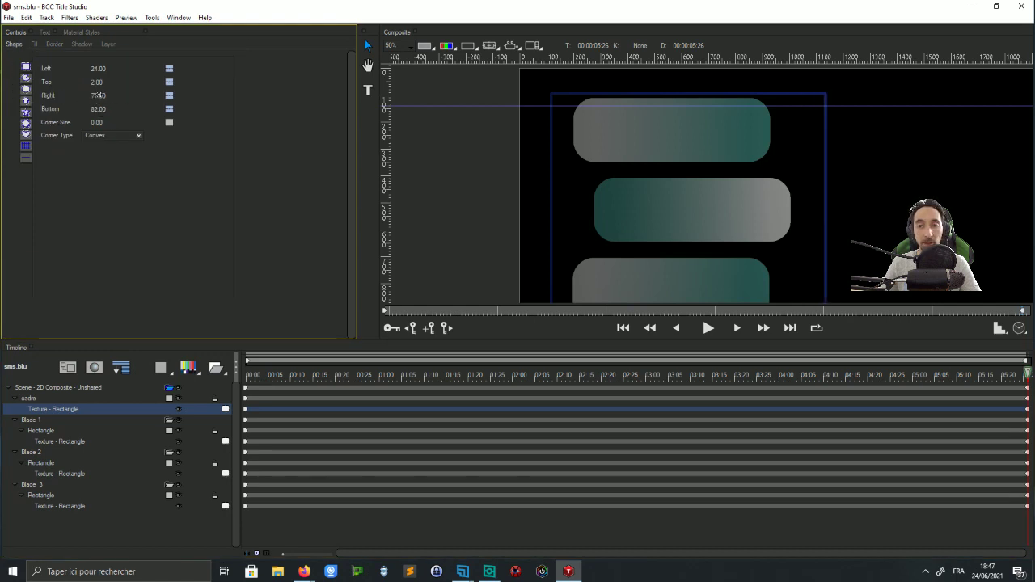
Show the grid in the composite view and compare the cadre's left and right margins around the blades
{"action": "left_click", "coordinate": [490, 45]}
{"action": "left_click", "coordinate": [501, 57]}
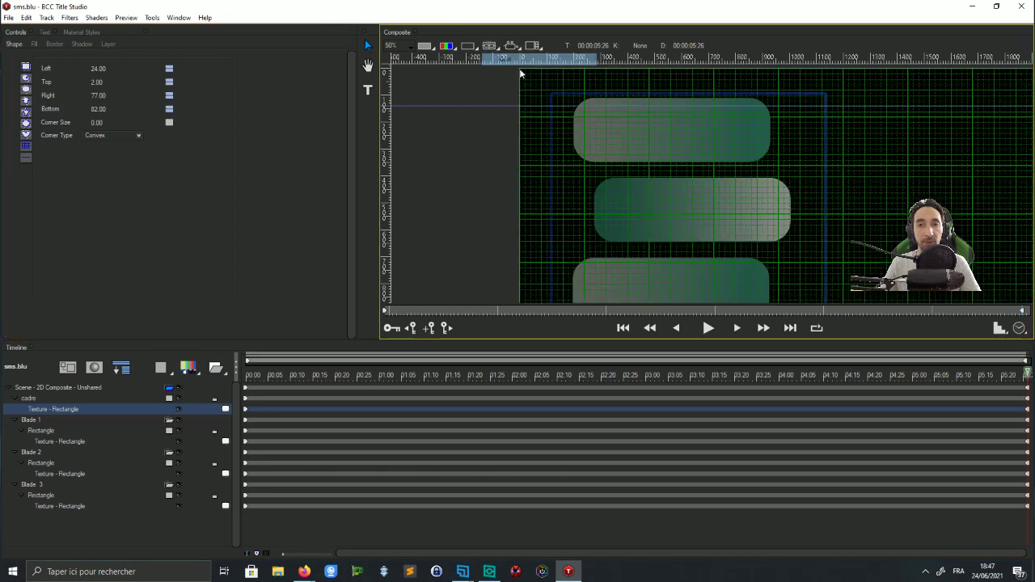
{"action": "scroll", "coordinate": [644, 212], "scroll_direction": "up", "scroll_amount": 1}
{"action": "left_click_drag", "start_coordinate": [501, 156], "coordinate": [571, 219]}
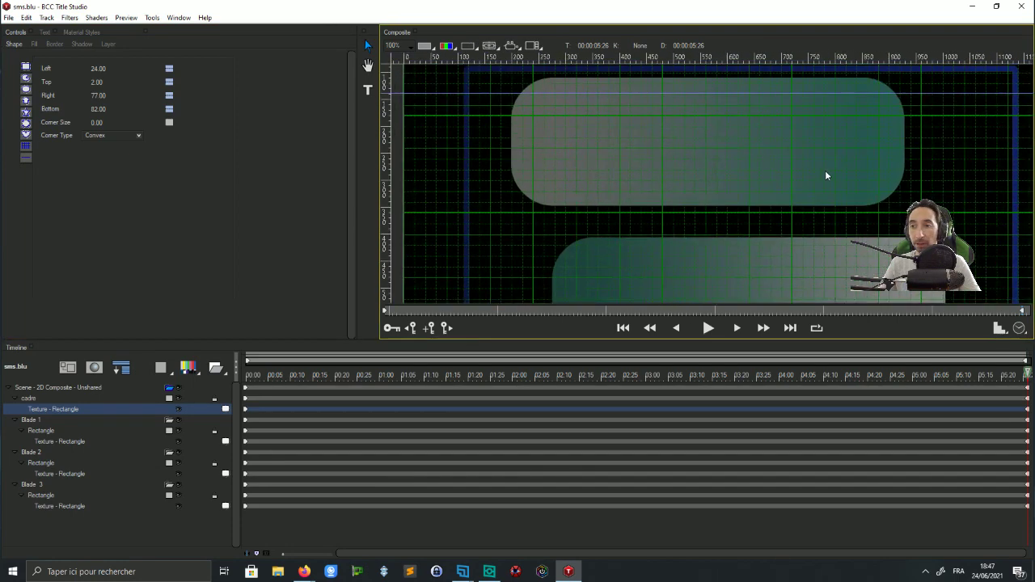
{"action": "left_click_drag", "start_coordinate": [886, 212], "coordinate": [751, 86]}
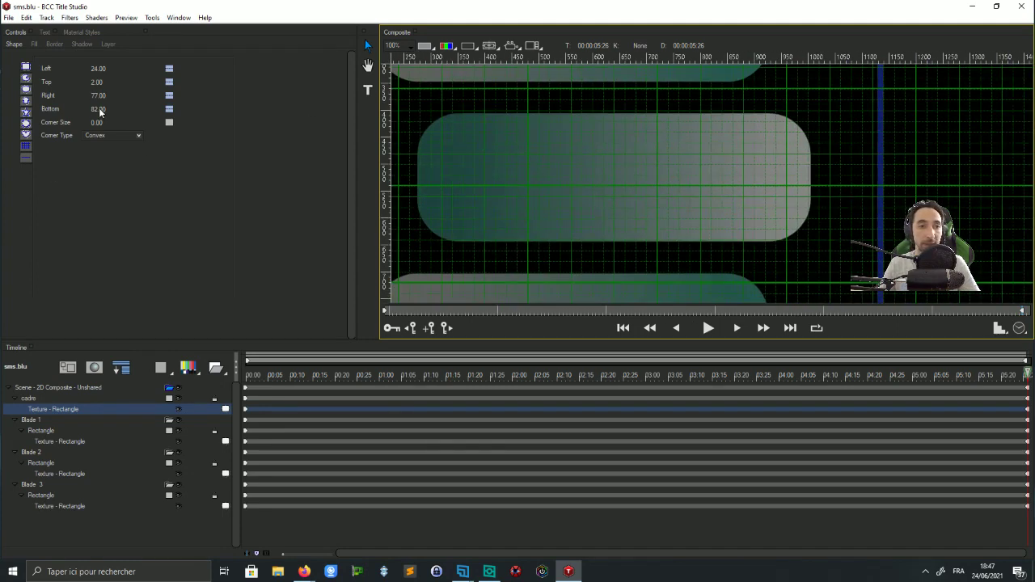
Set the cadre's Right value to 75 and check its gap beside the second blade
{"action": "left_click_drag", "start_coordinate": [99, 97], "coordinate": [97, 97]}
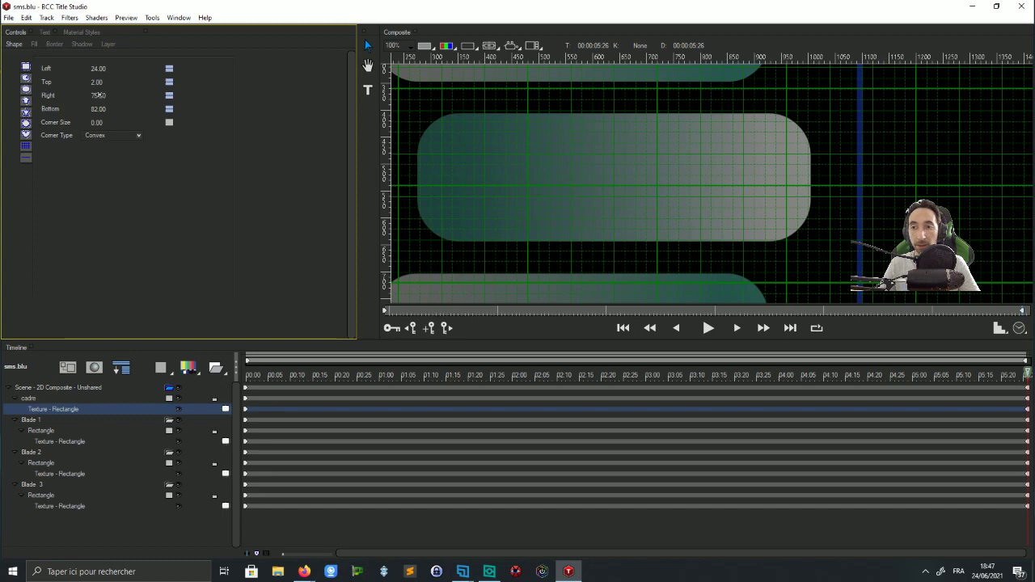
{"action": "scroll", "coordinate": [843, 183], "scroll_direction": "up", "scroll_amount": 1}
{"action": "left_click_drag", "start_coordinate": [846, 199], "coordinate": [758, 212]}
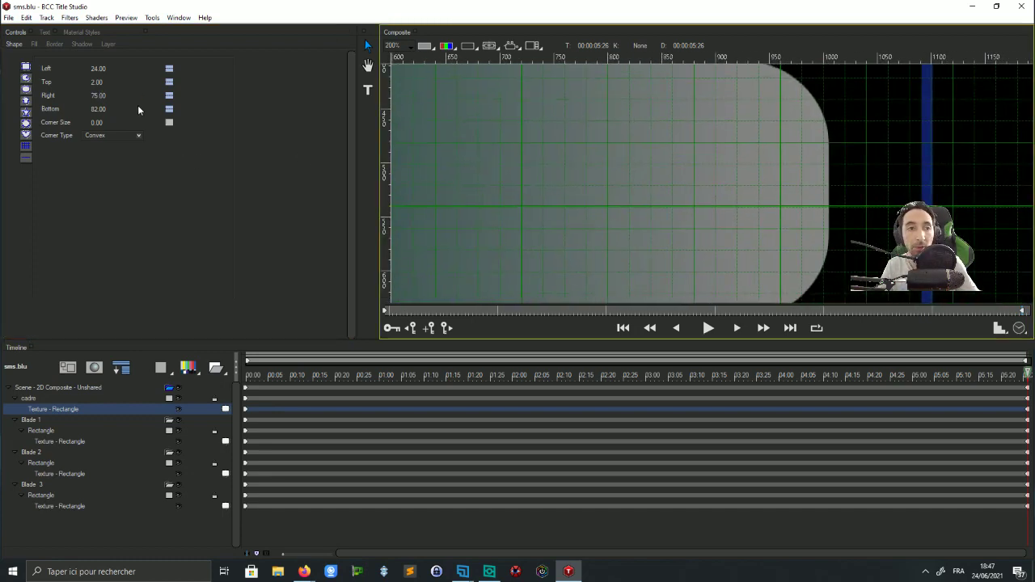
Set the Right value of the cadre's rectangle to 74
{"action": "double_click", "coordinate": [106, 95]}
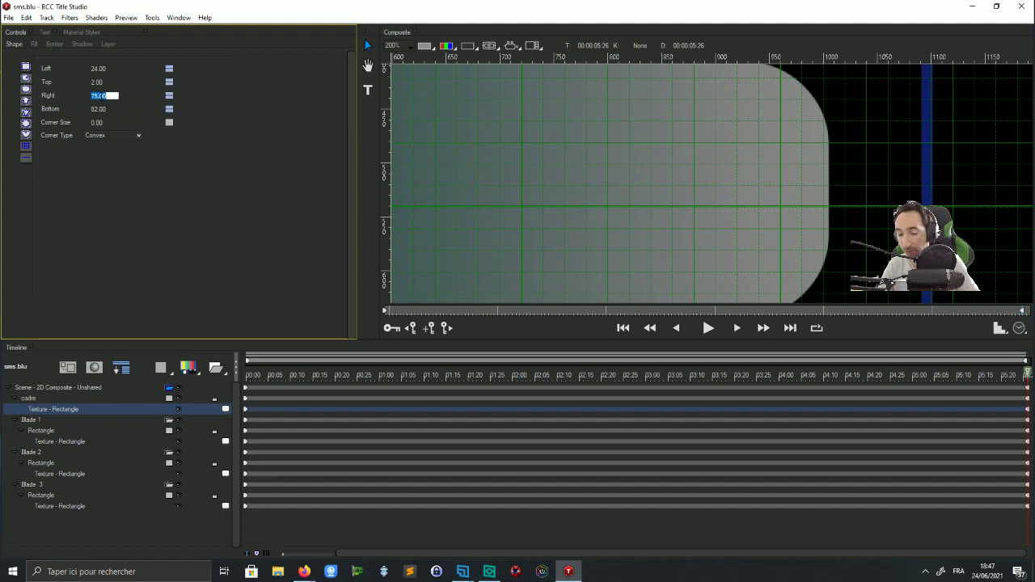
{"action": "type", "text": "74"}
{"action": "key", "text": "Return"}
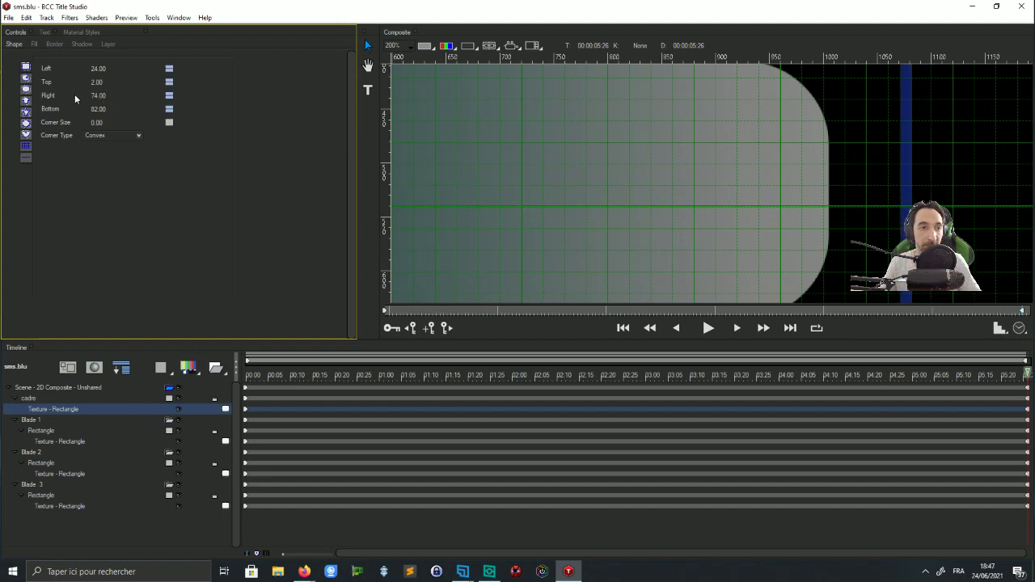
Set the cadre's Right value to 74.5 and check the gap between its edge and the second blade
{"action": "double_click", "coordinate": [98, 96]}
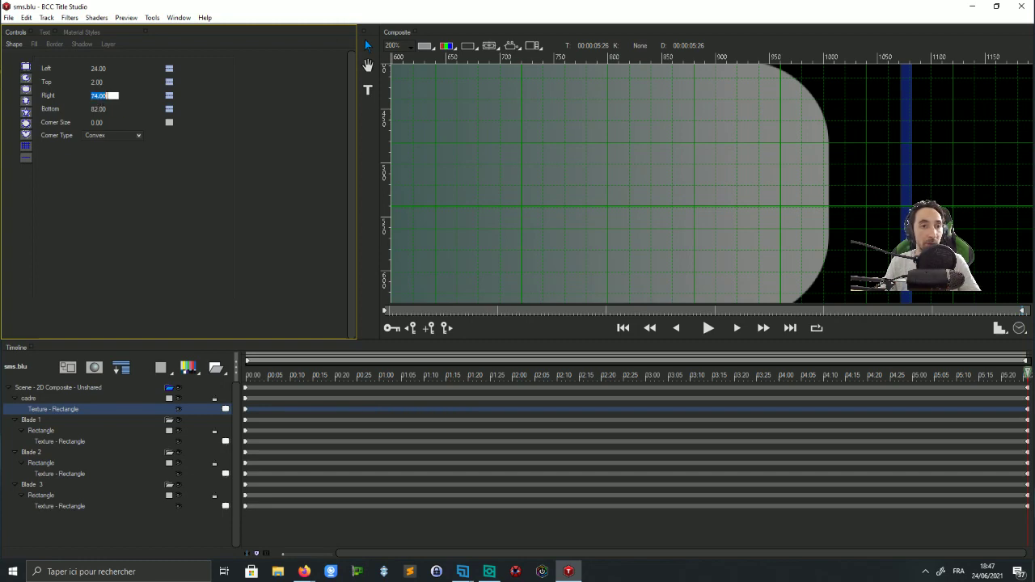
{"action": "key", "text": "BackSpace"}
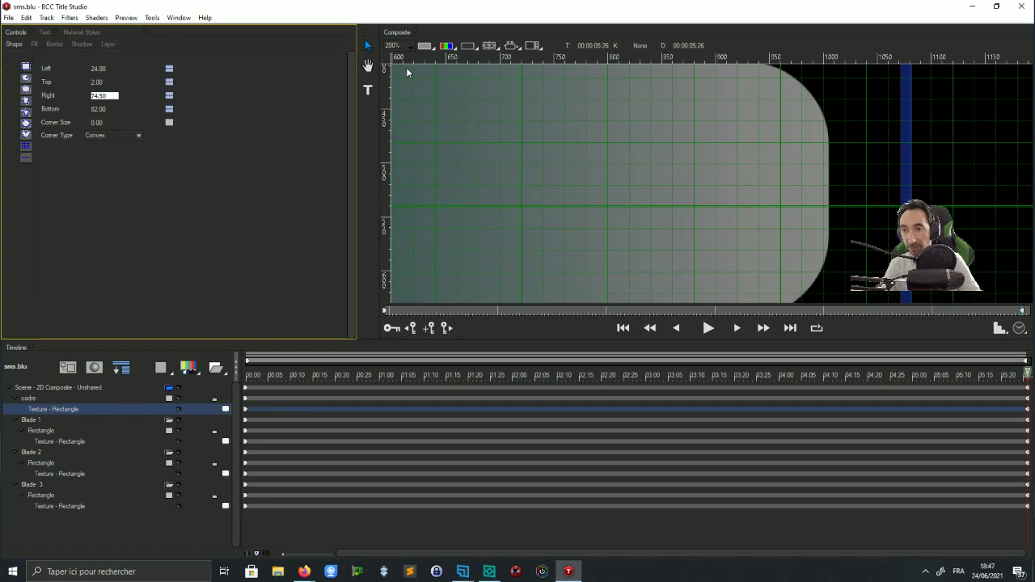
{"action": "key", "text": "BackSpace"}
{"action": "type", "text": "5"}
{"action": "key", "text": "Return"}
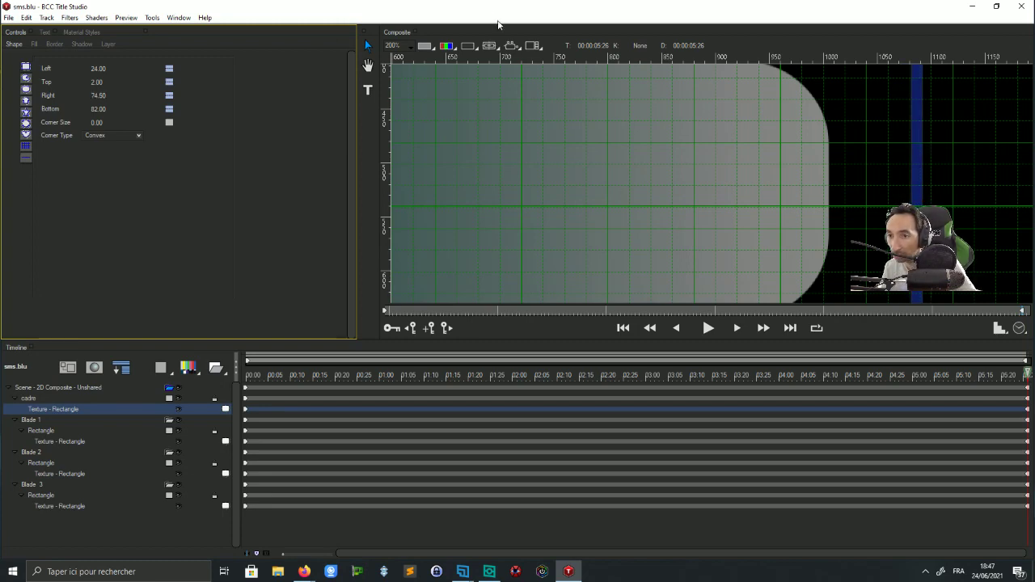
{"action": "scroll", "coordinate": [781, 191], "scroll_direction": "up", "scroll_amount": 1}
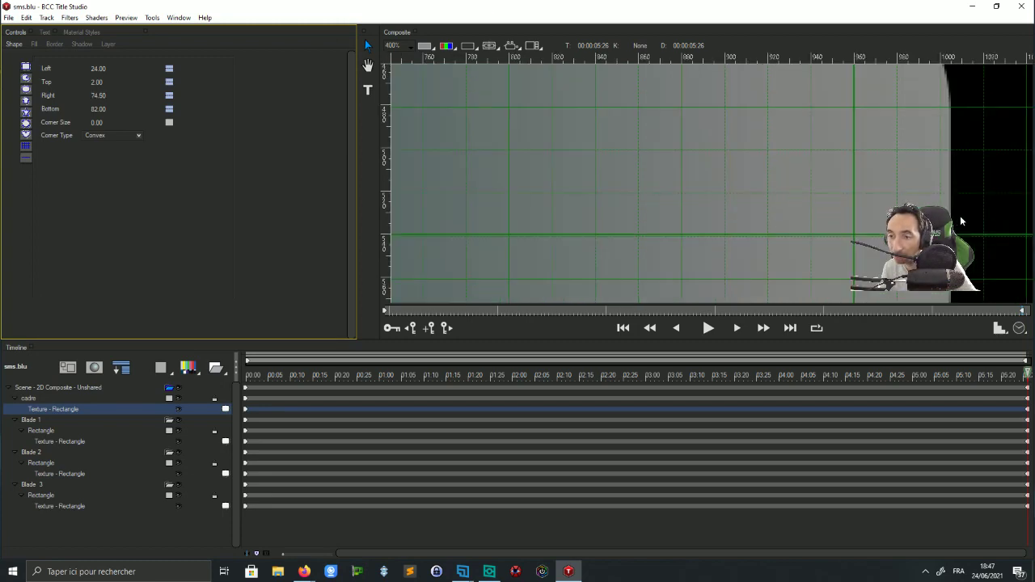
{"action": "left_click_drag", "start_coordinate": [960, 215], "coordinate": [567, 210]}
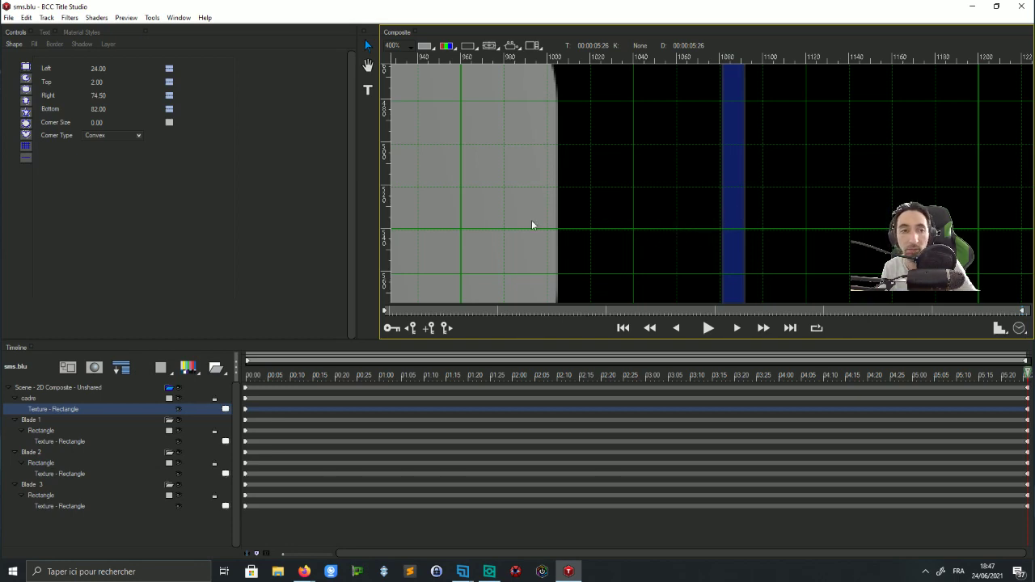
Fine-tune the cadre's rectangle by setting its Right value to 74.8
{"action": "left_click", "coordinate": [99, 96]}
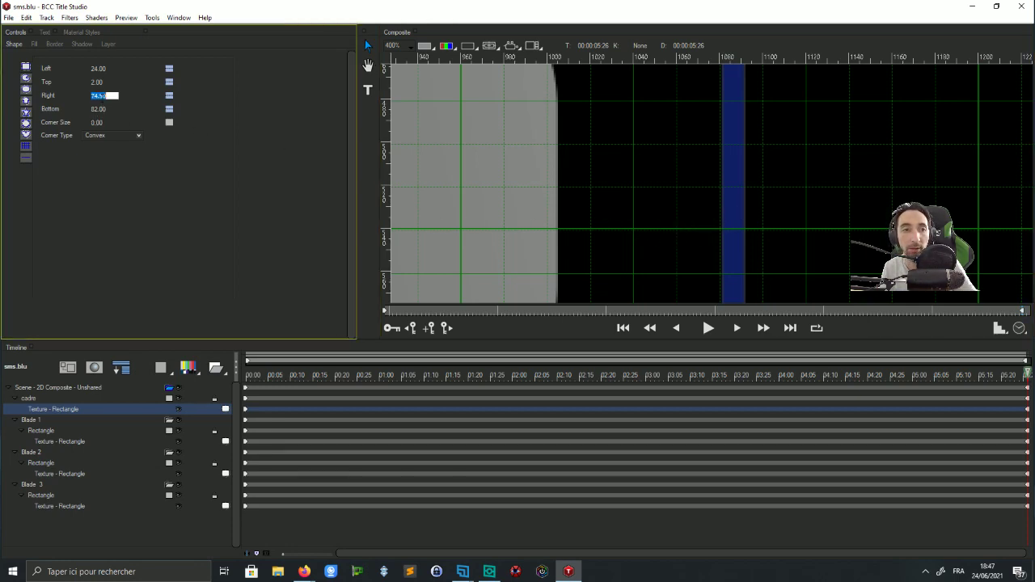
{"action": "left_click", "coordinate": [108, 96]}
{"action": "key", "text": "BackSpace"}
{"action": "type", "text": "8"}
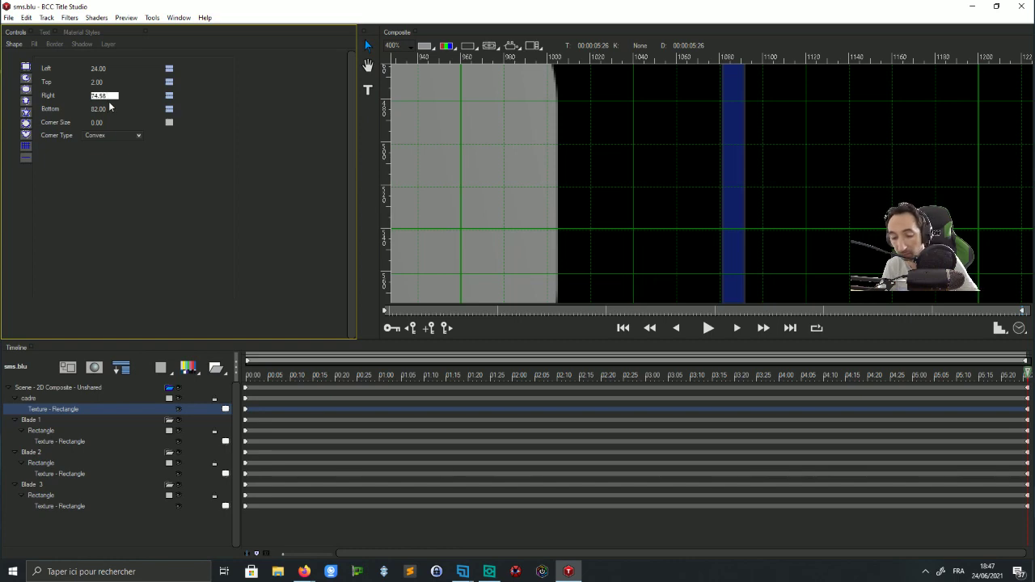
{"action": "key", "text": "BackSpace"}
{"action": "key", "text": "BackSpace"}
{"action": "type", "text": "8"}
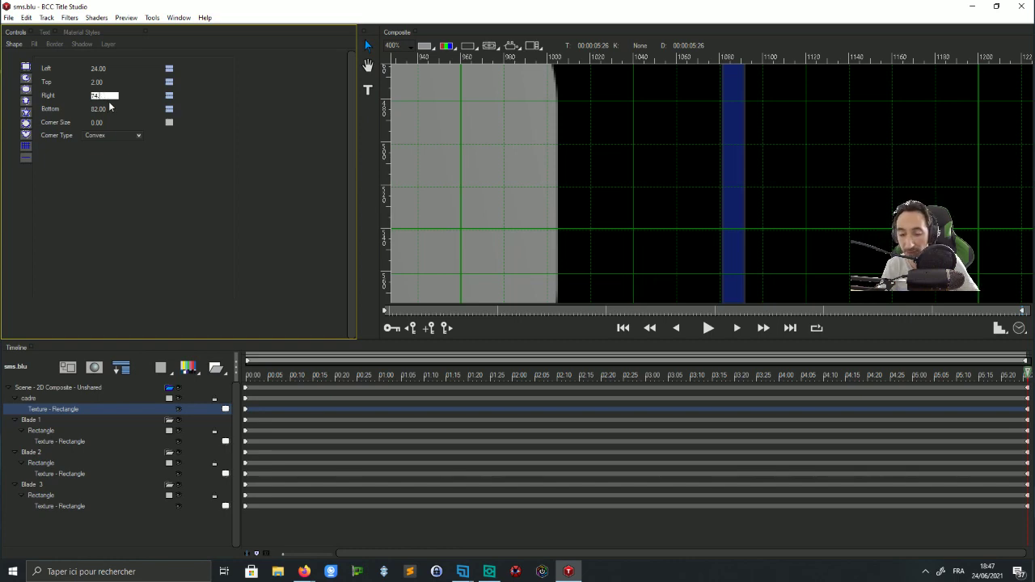
{"action": "key", "text": "Return"}
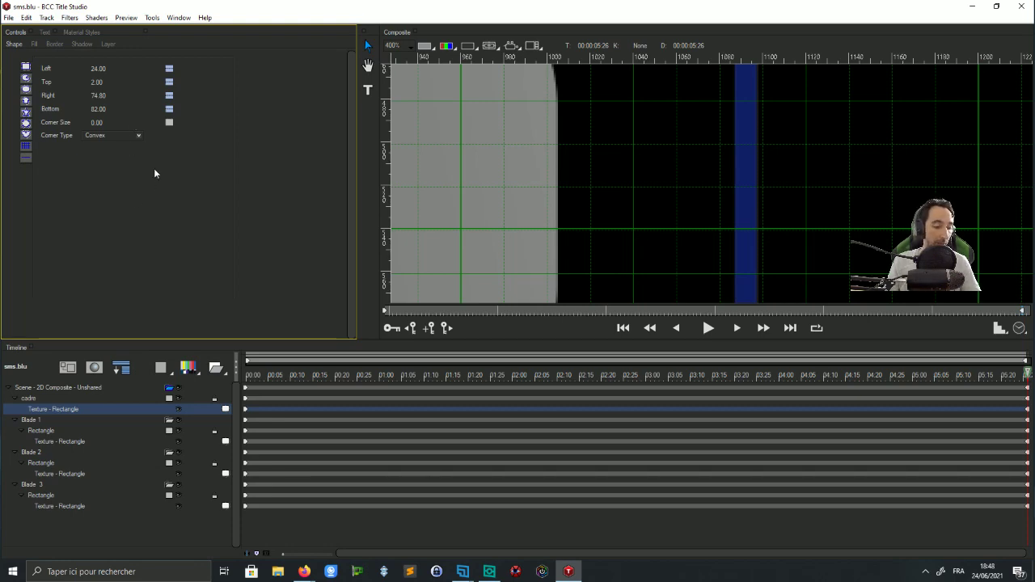
Hide the grid in the composite view and check the cadre's framing around the blades
{"action": "scroll", "coordinate": [396, 158], "scroll_direction": "down", "scroll_amount": 4}
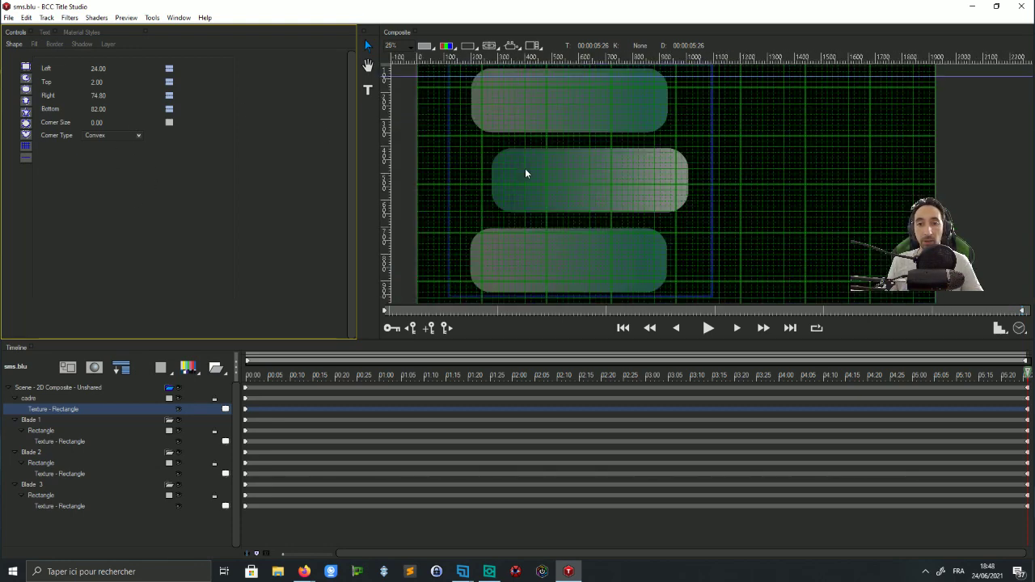
{"action": "left_click", "coordinate": [481, 42]}
{"action": "left_click", "coordinate": [517, 58]}
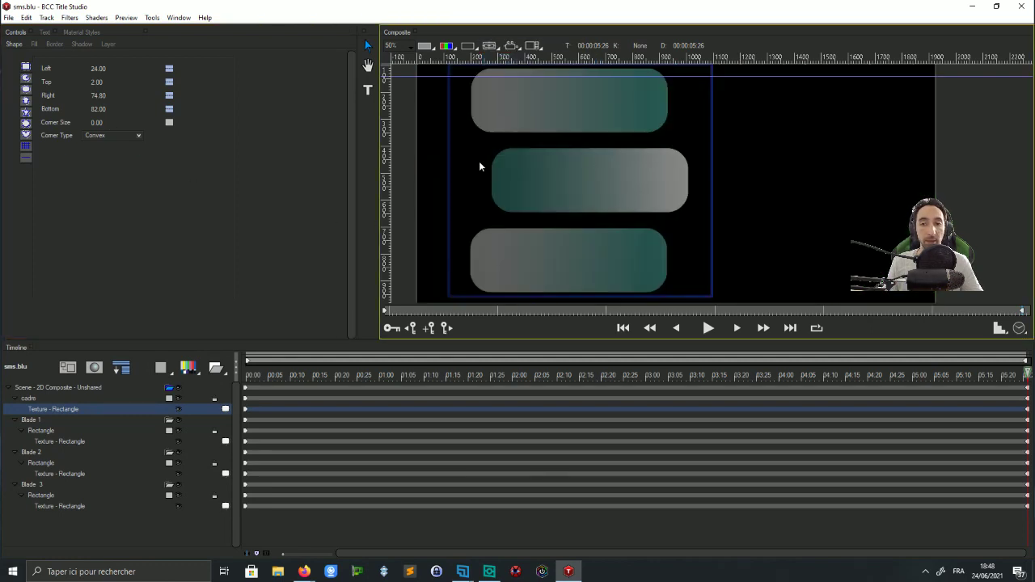
{"action": "scroll", "coordinate": [479, 162], "scroll_direction": "up", "scroll_amount": 1}
{"action": "scroll", "coordinate": [485, 149], "scroll_direction": "down", "scroll_amount": 1}
{"action": "left_click_drag", "start_coordinate": [749, 114], "coordinate": [752, 167]}
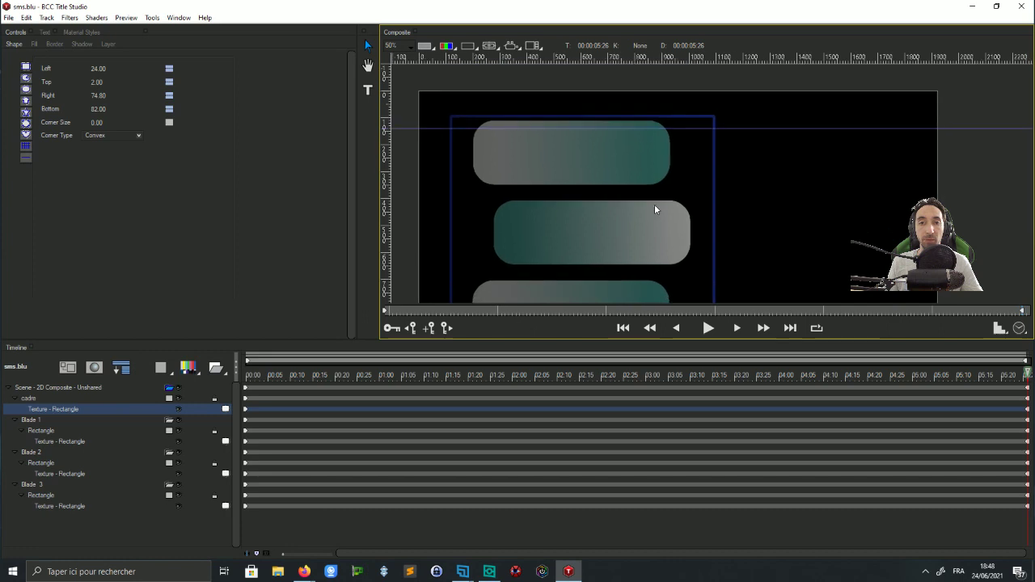
Change the cadre's border edge color to green (22, 200, 13)
{"action": "left_click", "coordinate": [34, 44]}
{"action": "left_click", "coordinate": [50, 44]}
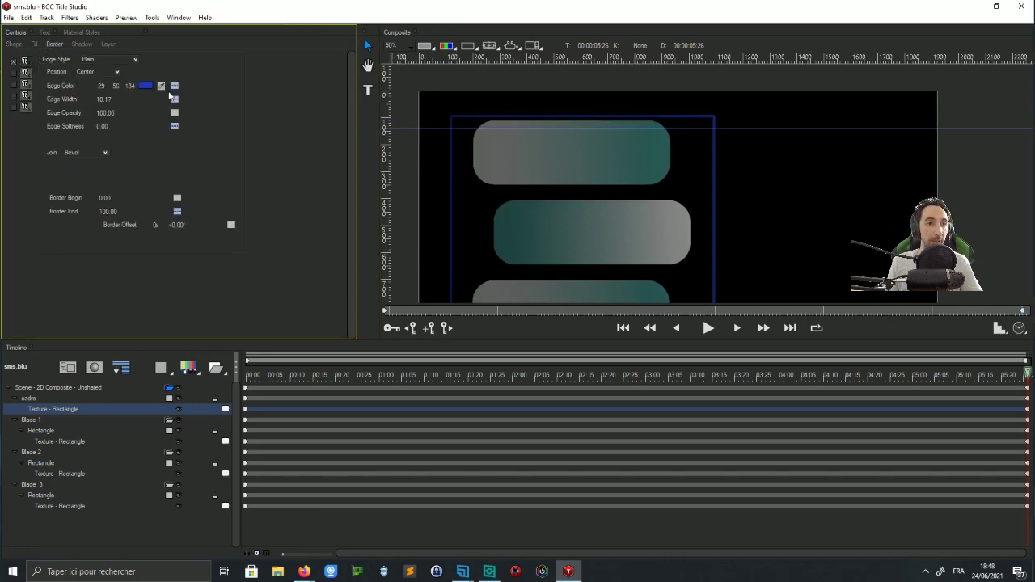
{"action": "left_click", "coordinate": [145, 85]}
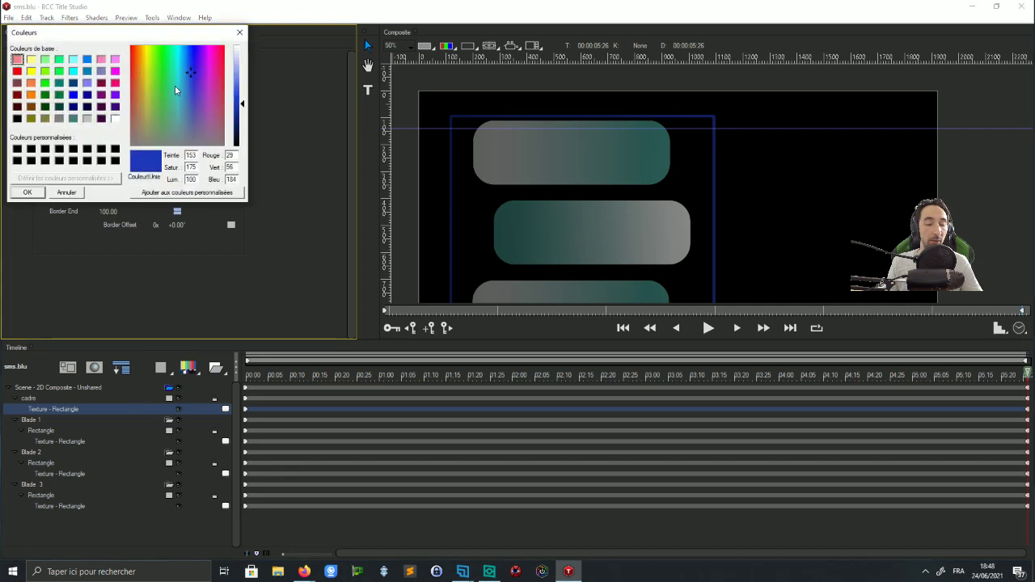
{"action": "left_click", "coordinate": [161, 45]}
{"action": "left_click", "coordinate": [207, 63]}
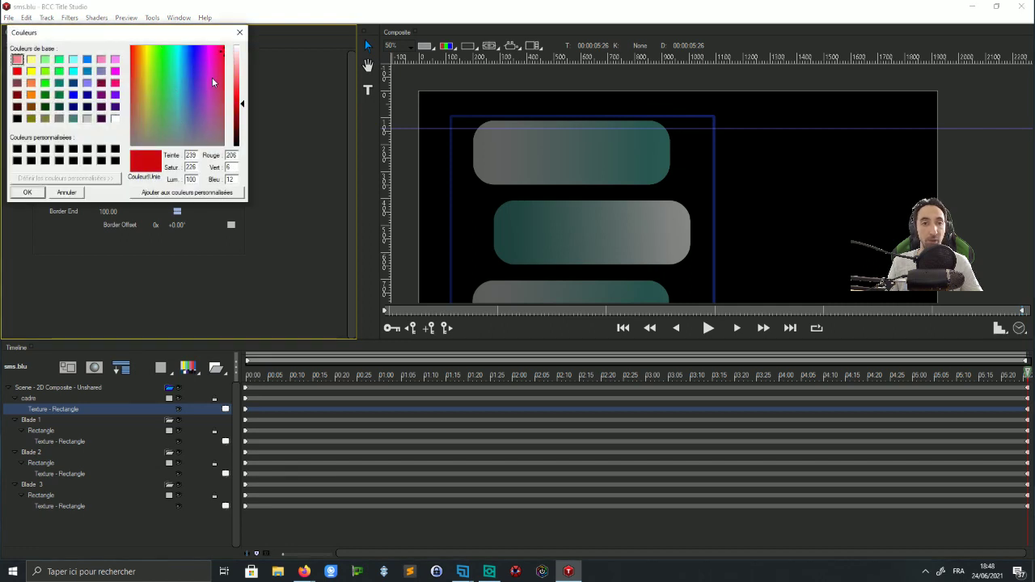
{"action": "mouse_move", "coordinate": [166, 65]}
{"action": "left_mouse_down"}
{"action": "mouse_move", "coordinate": [167, 45]}
{"action": "mouse_move", "coordinate": [161, 58]}
{"action": "left_mouse_up"}
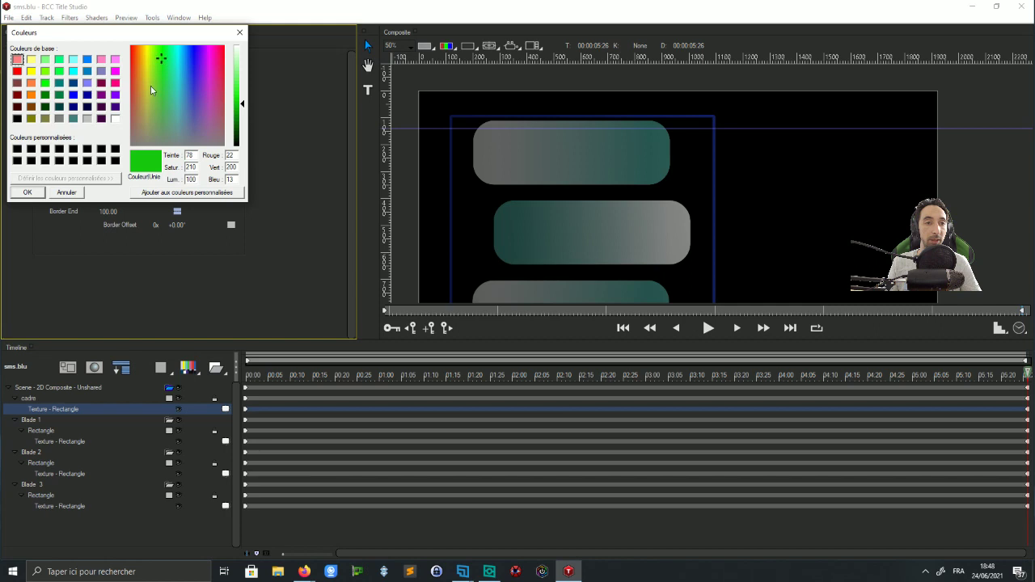
{"action": "left_click", "coordinate": [40, 192]}
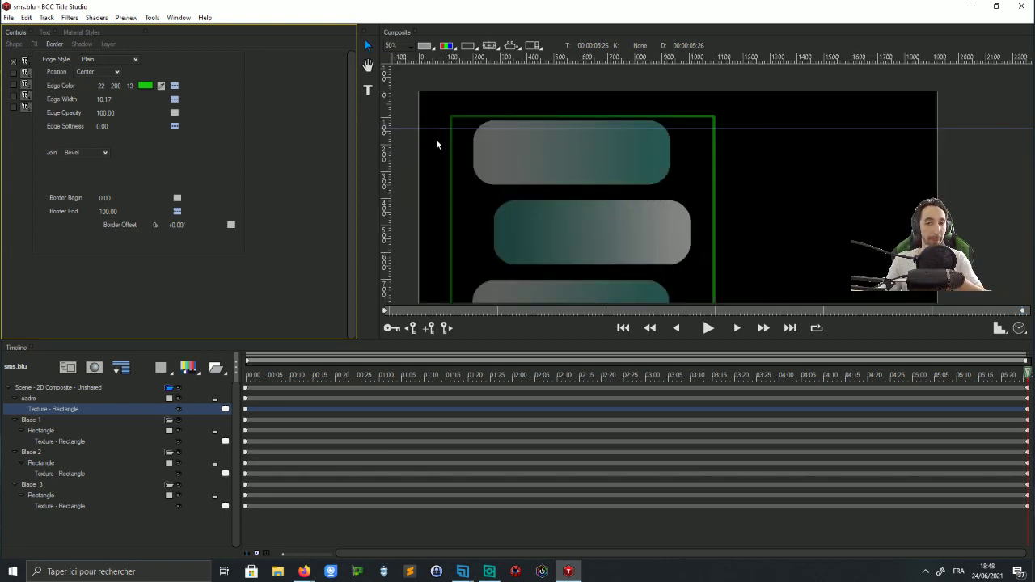
Try the dark purple basic color (64, 0, 64) on the cadre's border edge
{"action": "left_click", "coordinate": [145, 85]}
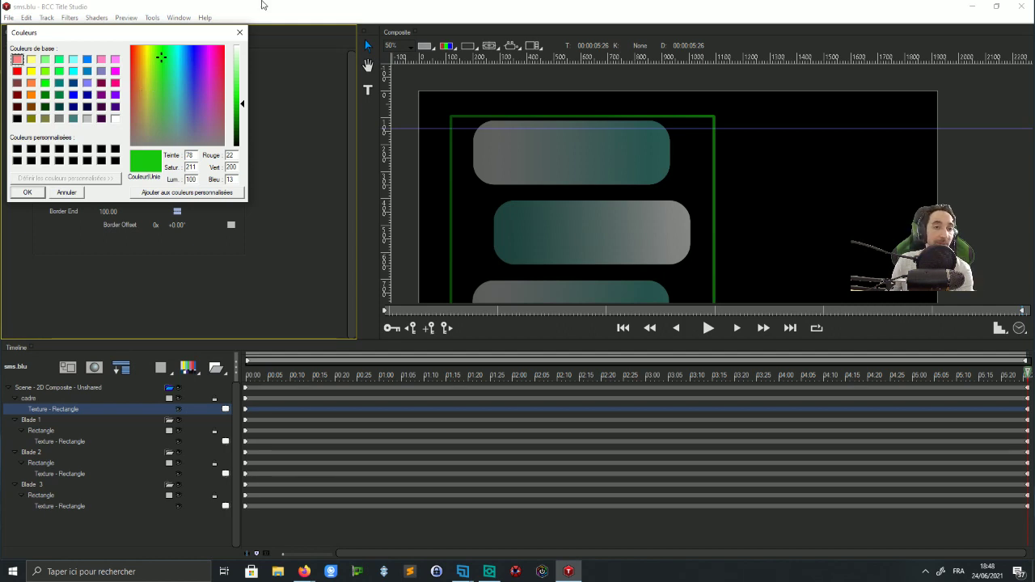
{"action": "left_click", "coordinate": [100, 119]}
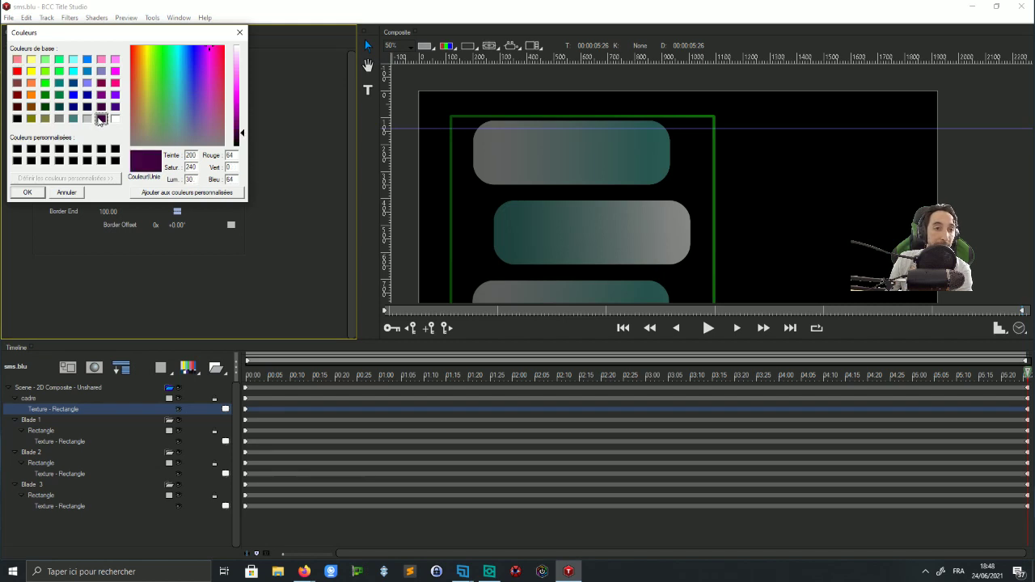
{"action": "left_click", "coordinate": [26, 192]}
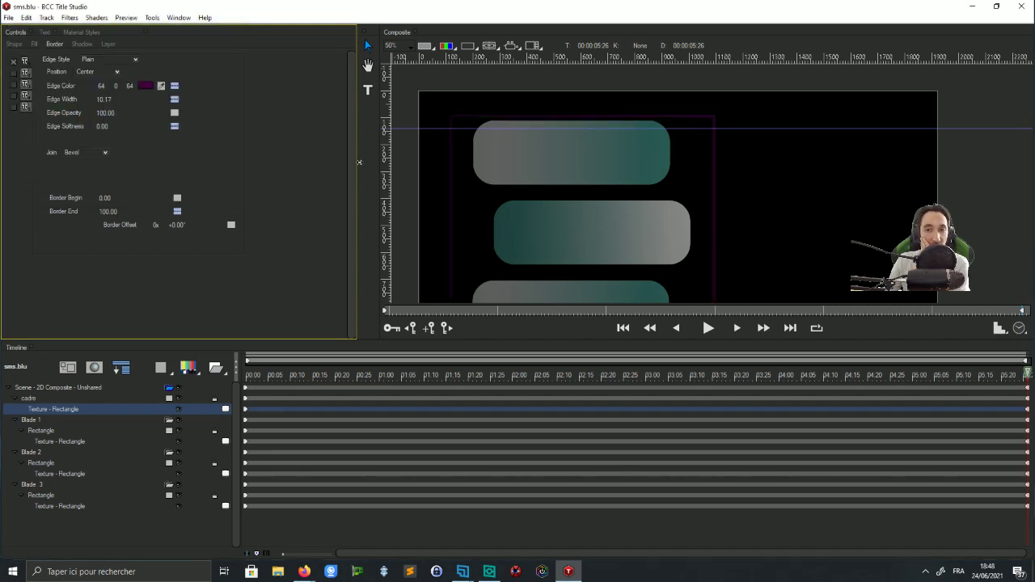
Change the cadre's border edge color to the light cyan basic color (128, 255, 255)
{"action": "left_click", "coordinate": [145, 86]}
{"action": "left_click", "coordinate": [73, 72]}
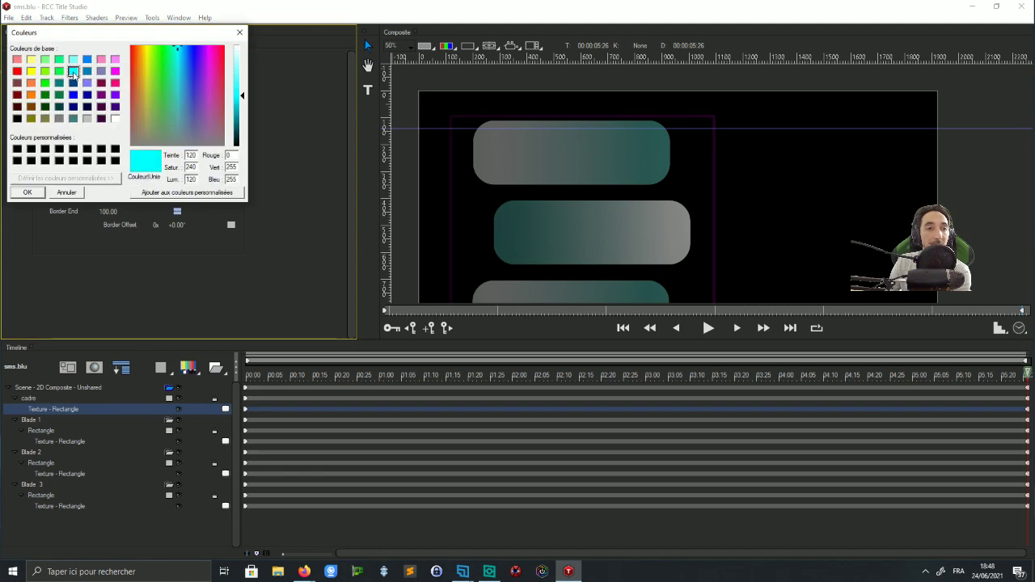
{"action": "left_click", "coordinate": [74, 60]}
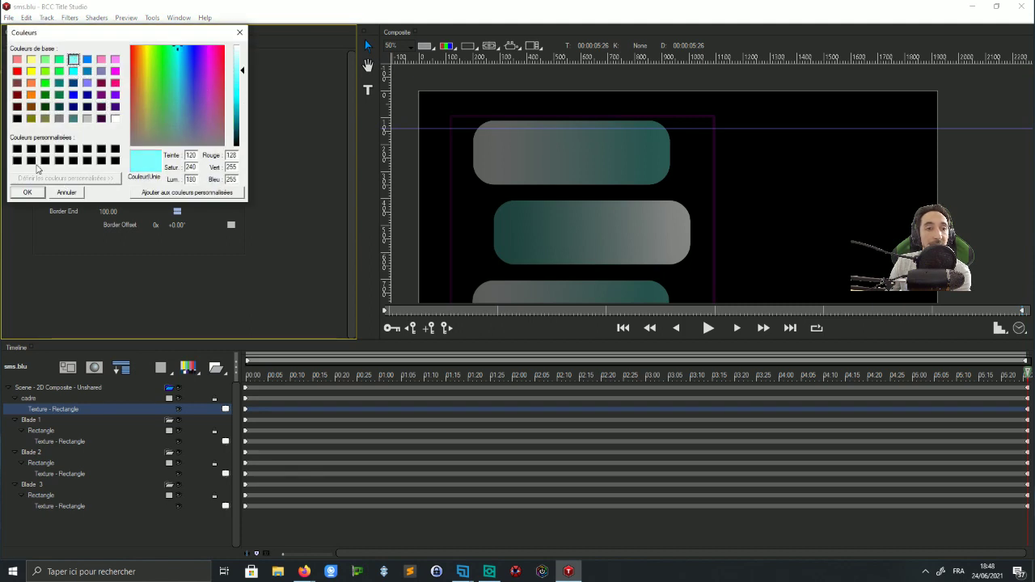
{"action": "left_click", "coordinate": [28, 192]}
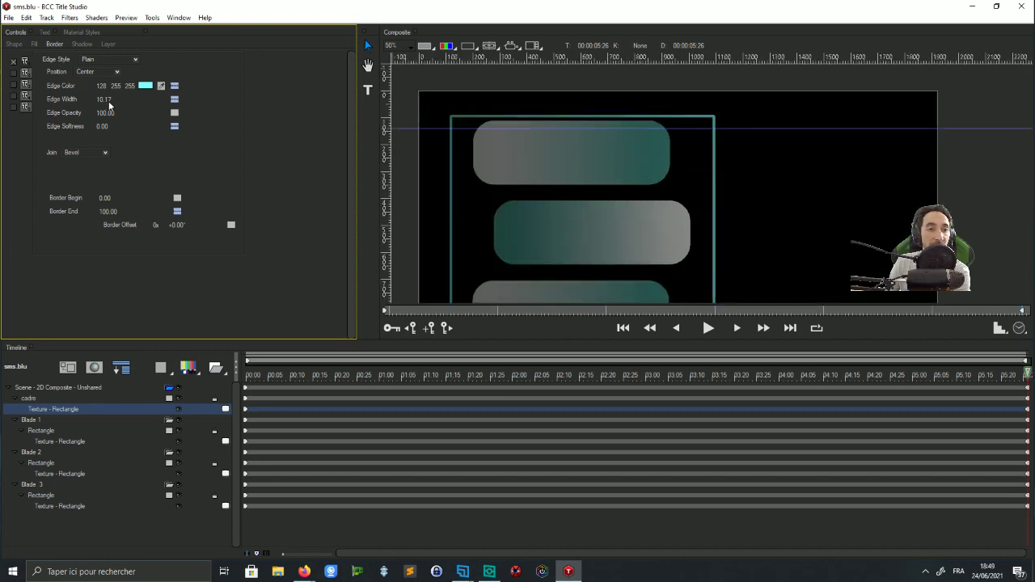
Thin the cadre's border to an edge width of 1.37 and lower its edge opacity to 43
{"action": "left_click_drag", "start_coordinate": [107, 99], "coordinate": [83, 98]}
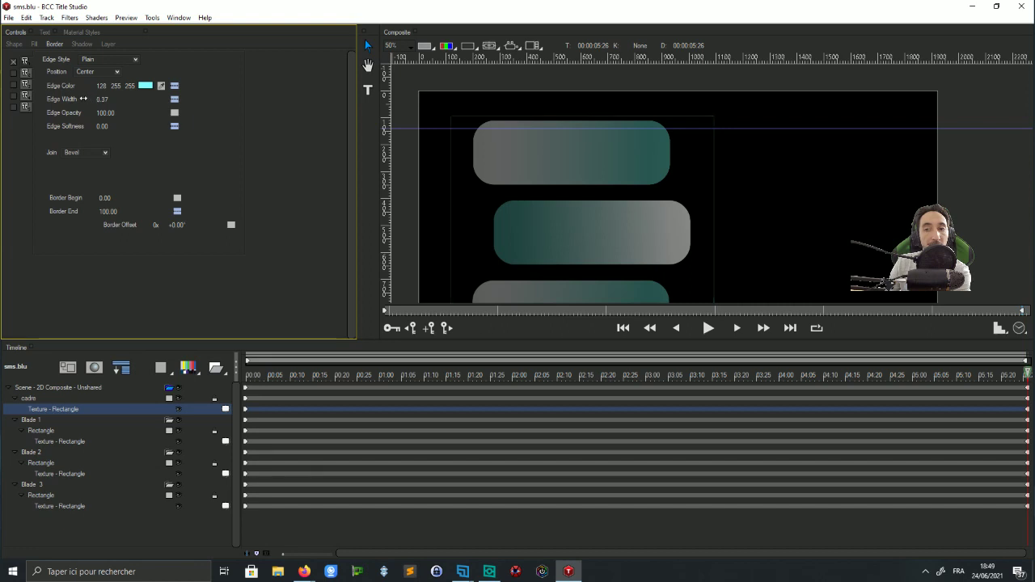
{"action": "mouse_move", "coordinate": [85, 98]}
{"action": "left_mouse_down"}
{"action": "mouse_move", "coordinate": [102, 113]}
{"action": "mouse_move", "coordinate": [86, 115]}
{"action": "left_mouse_up"}
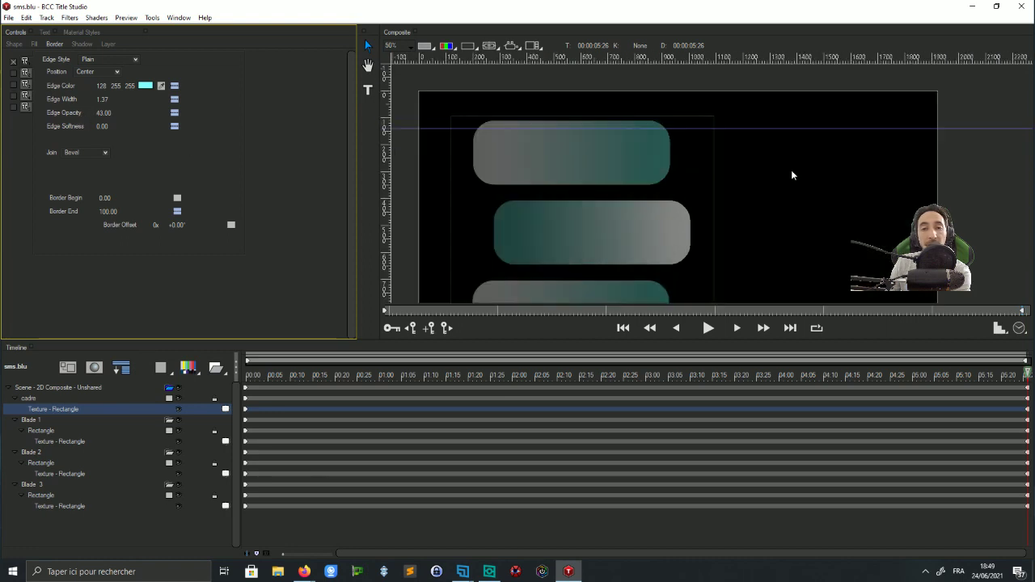
Play the animation from the first frame to review the thin cadre drawing itself around the blades, and stop playback
{"action": "left_click_drag", "start_coordinate": [283, 368], "coordinate": [247, 372]}
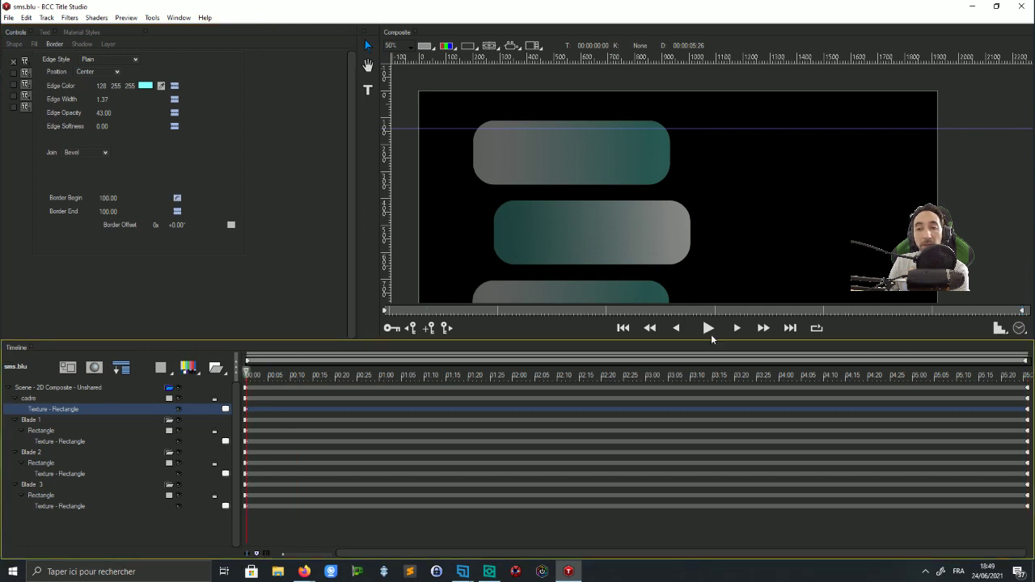
{"action": "left_click", "coordinate": [709, 332]}
{"action": "scroll", "coordinate": [728, 232], "scroll_direction": "down", "scroll_amount": 1}
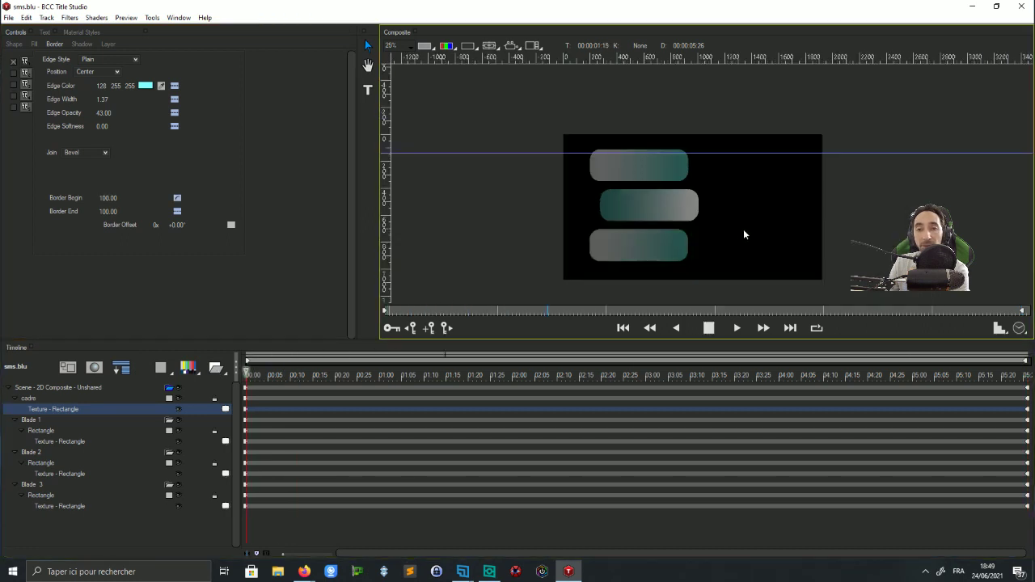
{"action": "scroll", "coordinate": [743, 231], "scroll_direction": "up", "scroll_amount": 1}
{"action": "scroll", "coordinate": [744, 231], "scroll_direction": "down", "scroll_amount": 1}
{"action": "scroll", "coordinate": [745, 234], "scroll_direction": "up", "scroll_amount": 1}
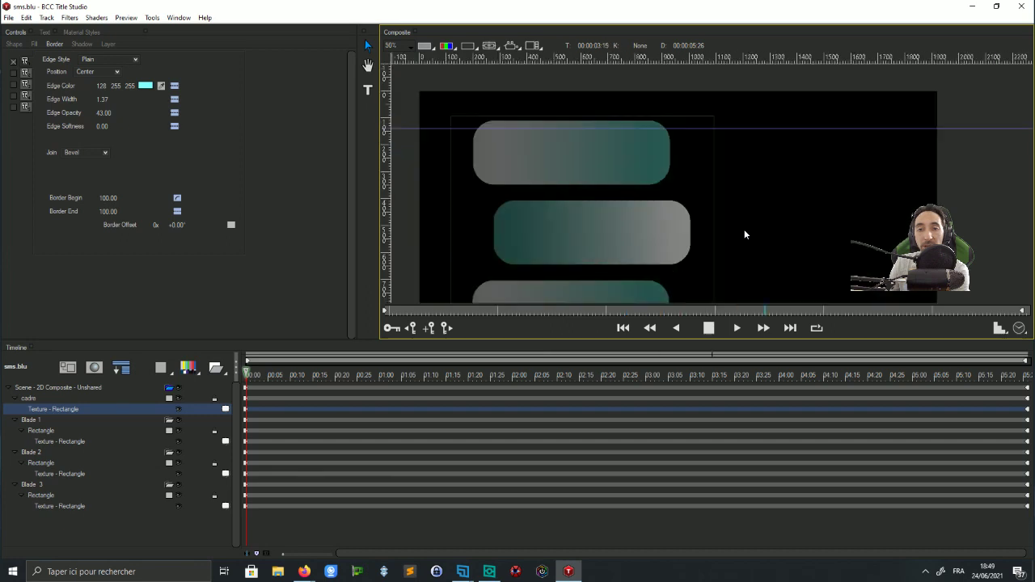
{"action": "scroll", "coordinate": [745, 233], "scroll_direction": "down", "scroll_amount": 1}
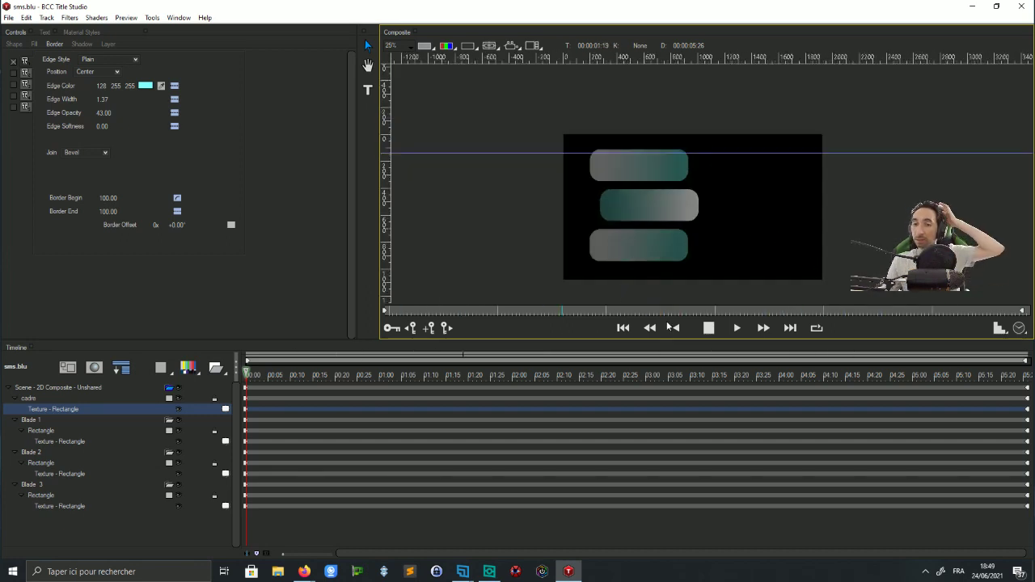
{"action": "left_click", "coordinate": [708, 328]}
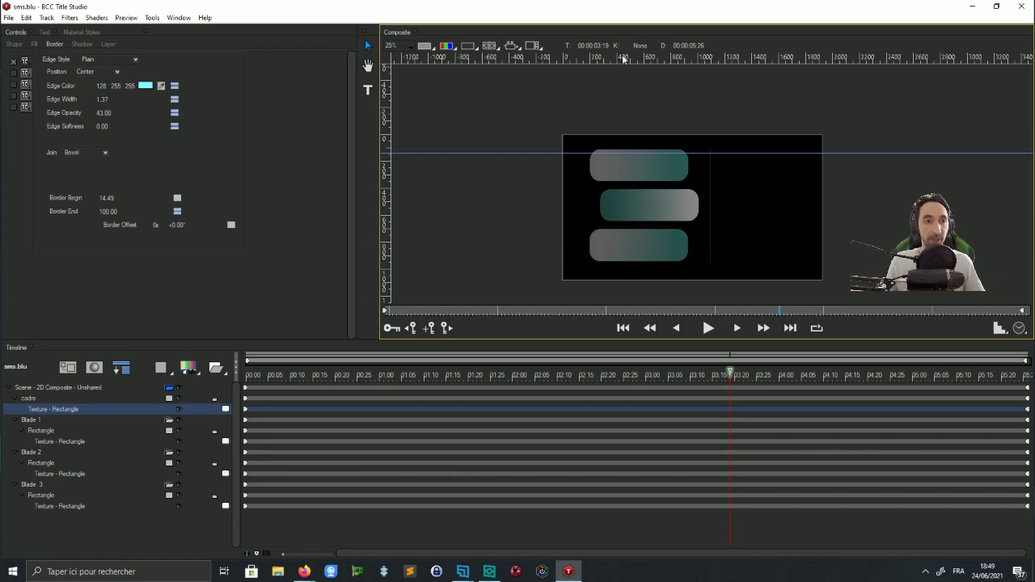
Save the project under the new name effet_sms_countdown_5s26.blu in the model folder
{"action": "left_click", "coordinate": [8, 18]}
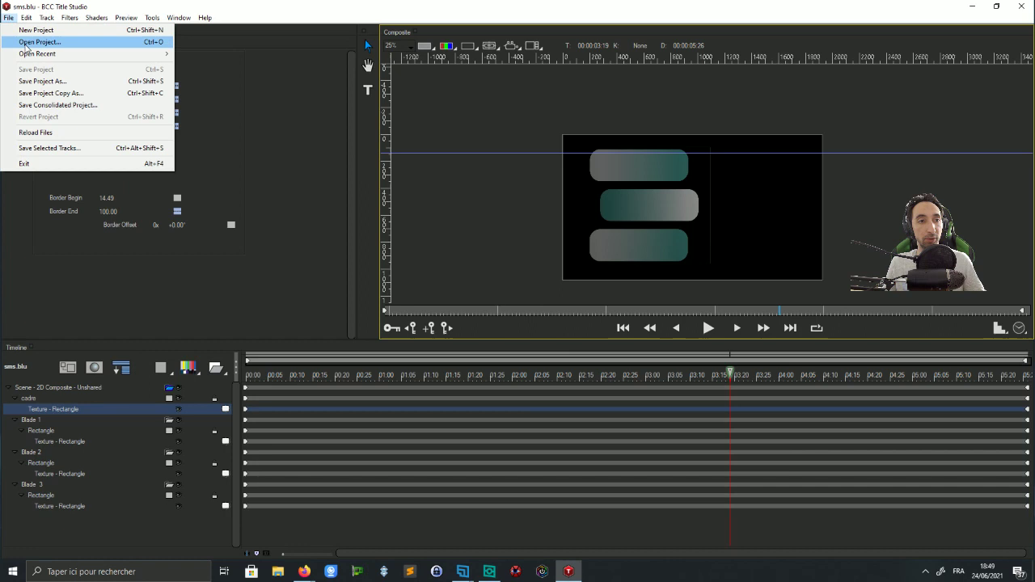
{"action": "left_click", "coordinate": [77, 83]}
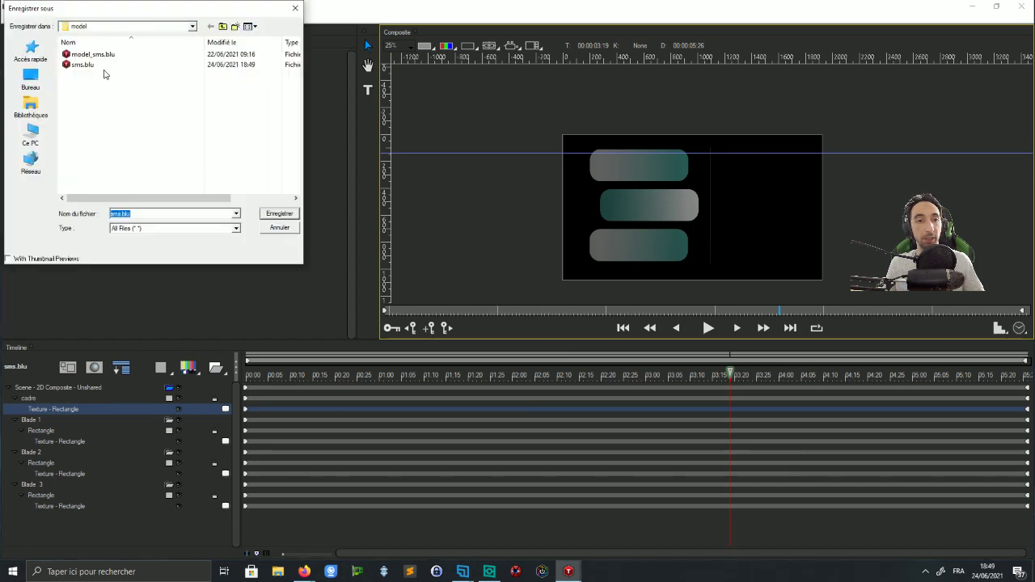
{"action": "left_click", "coordinate": [122, 213]}
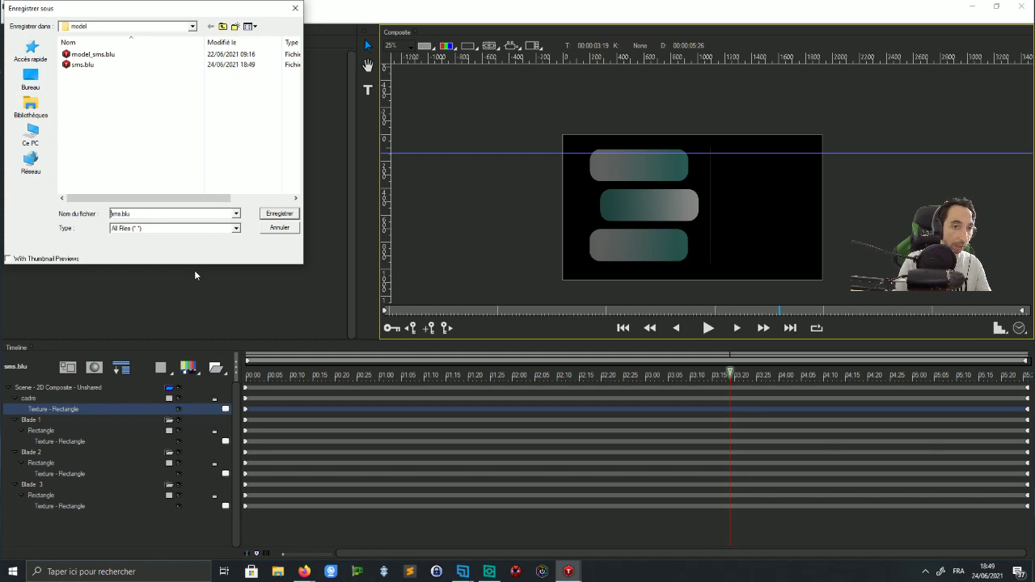
{"action": "type", "text": "effet"}
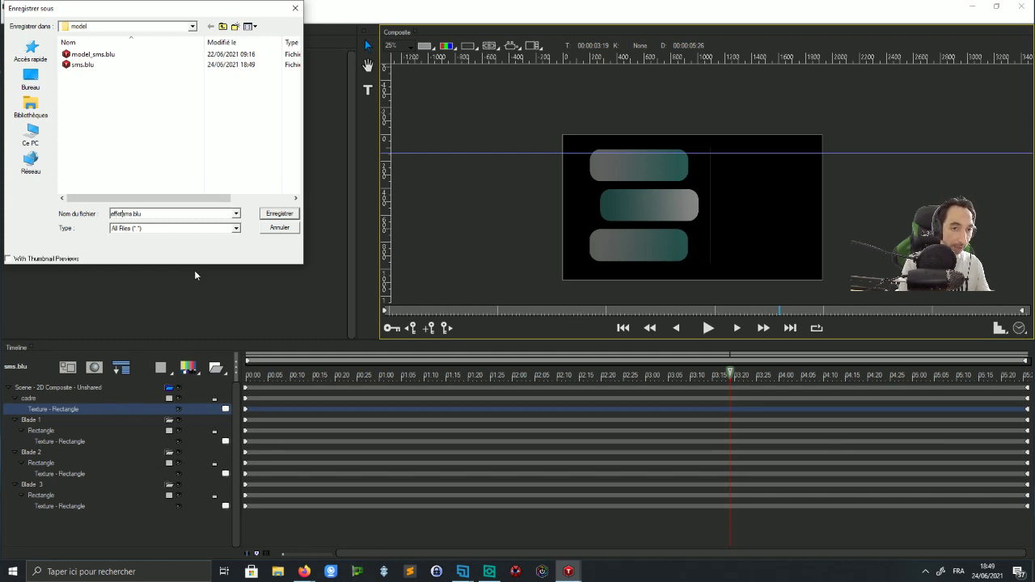
{"action": "type", "text": "_sms"}
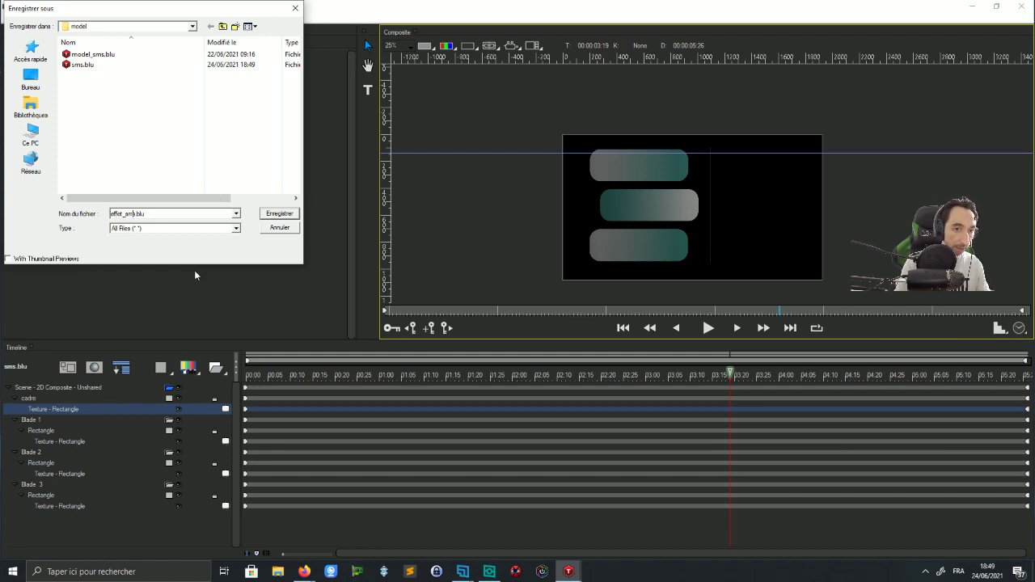
{"action": "type", "text": "_coun"}
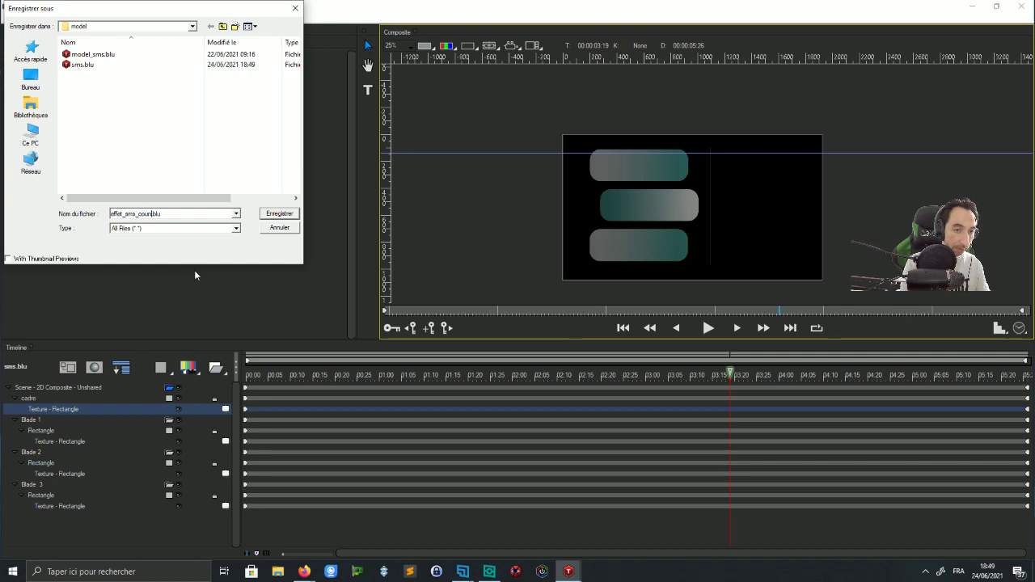
{"action": "type", "text": "tdown"}
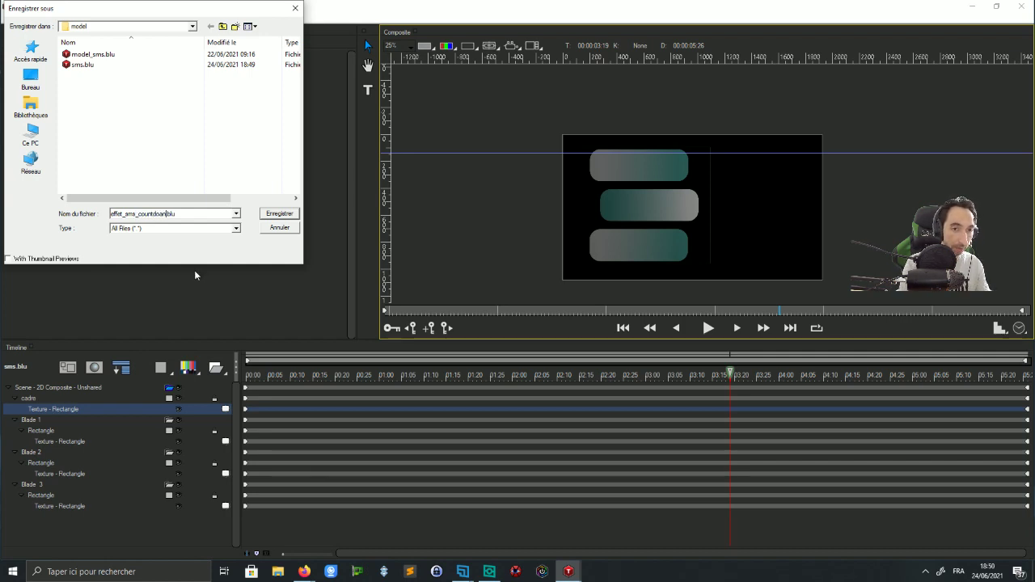
{"action": "key", "text": "BackSpace"}
{"action": "key", "text": "BackSpace"}
{"action": "type", "text": "w"}
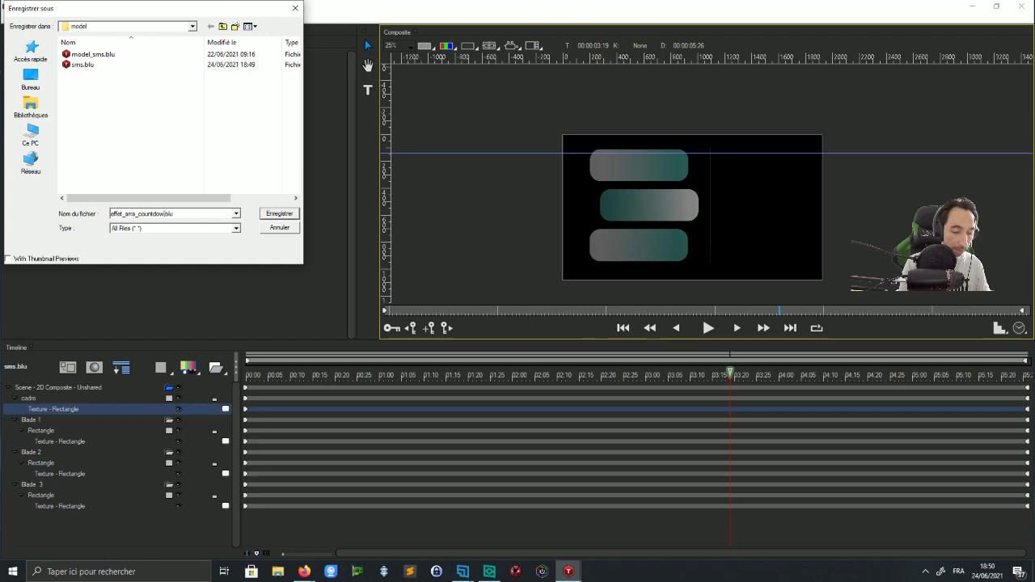
{"action": "type", "text": "n"}
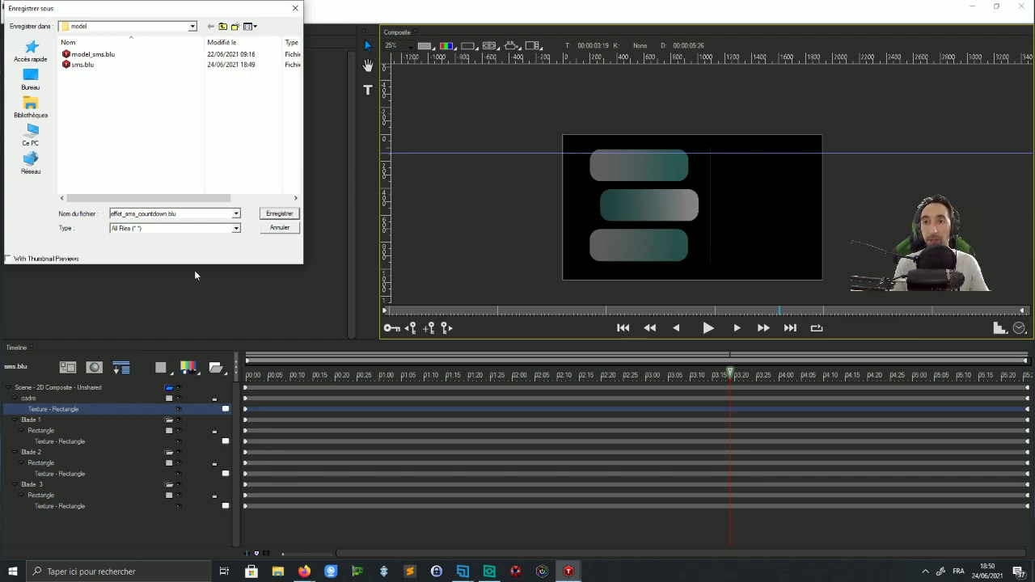
{"action": "type", "text": "_"}
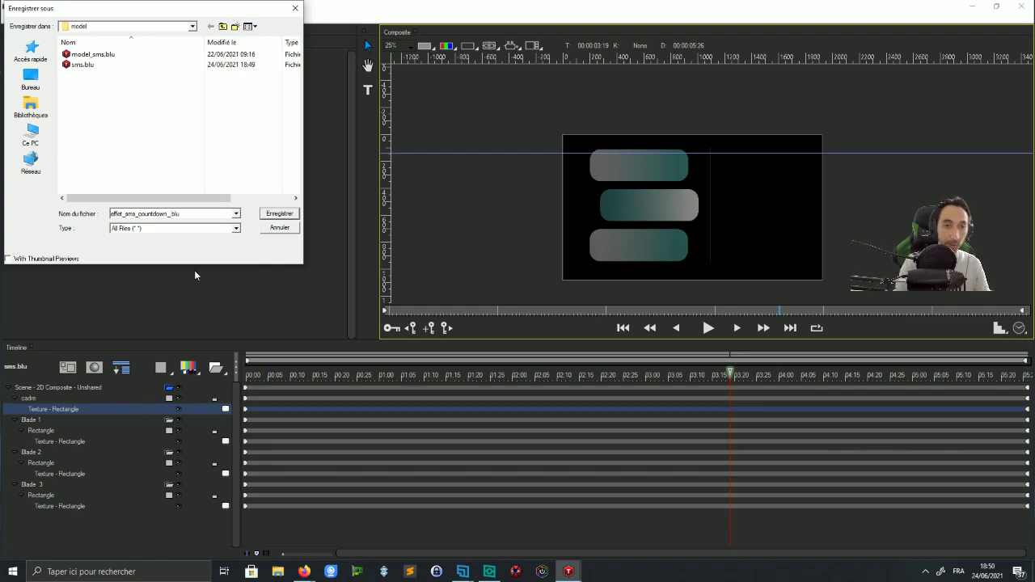
{"action": "type", "text": "5"}
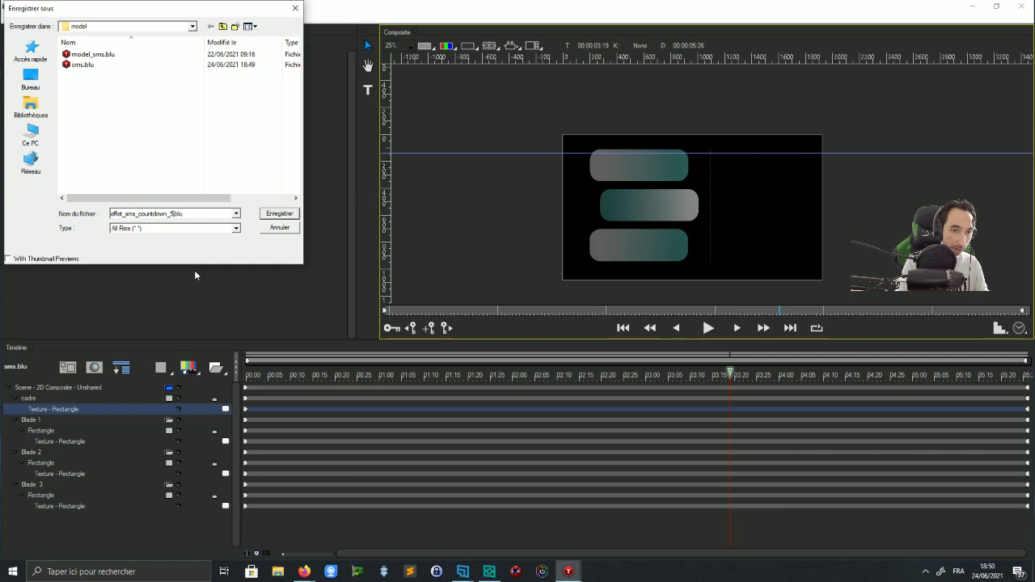
{"action": "type", "text": "s"}
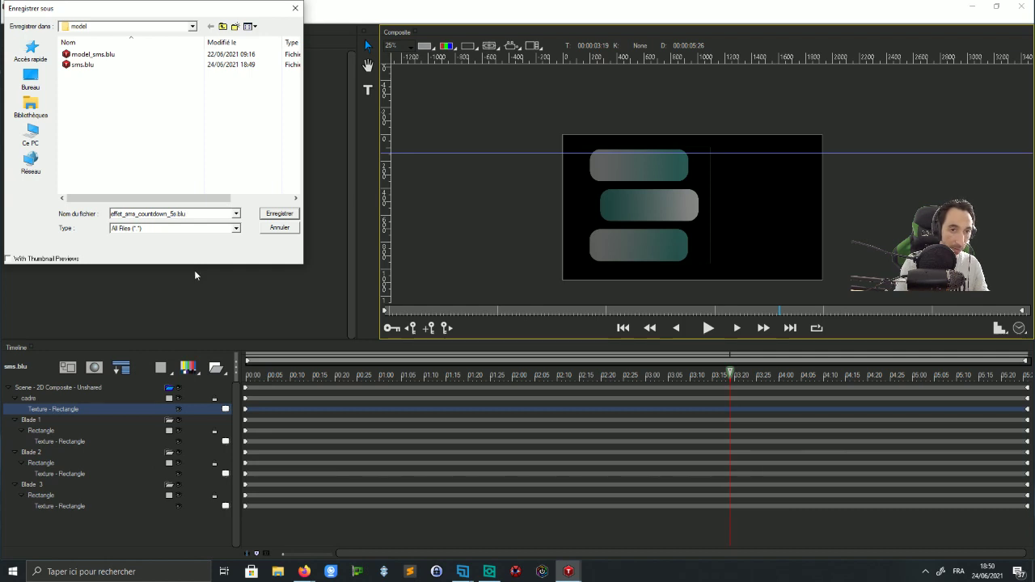
{"action": "type", "text": "26"}
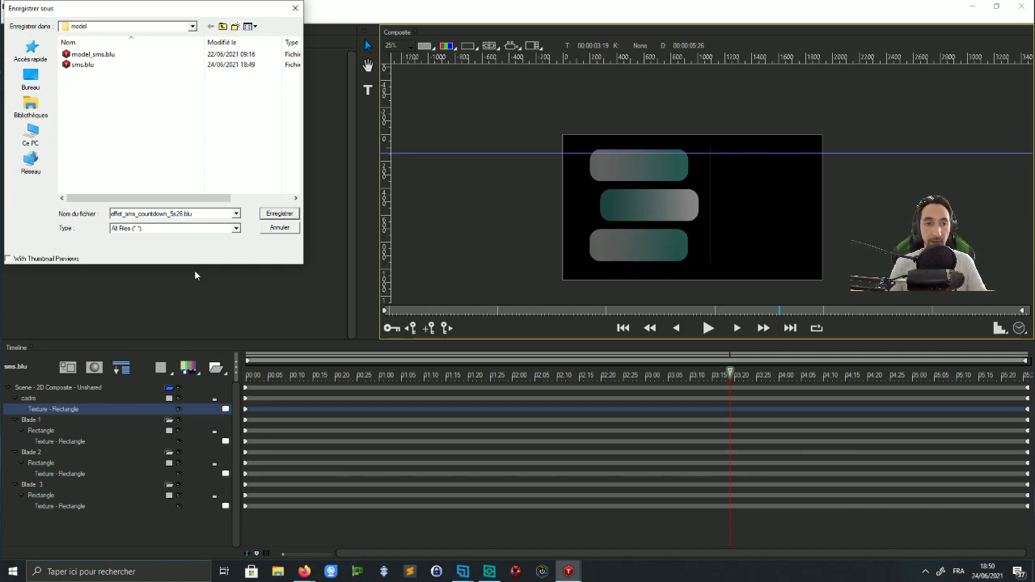
{"action": "key", "text": "Return"}
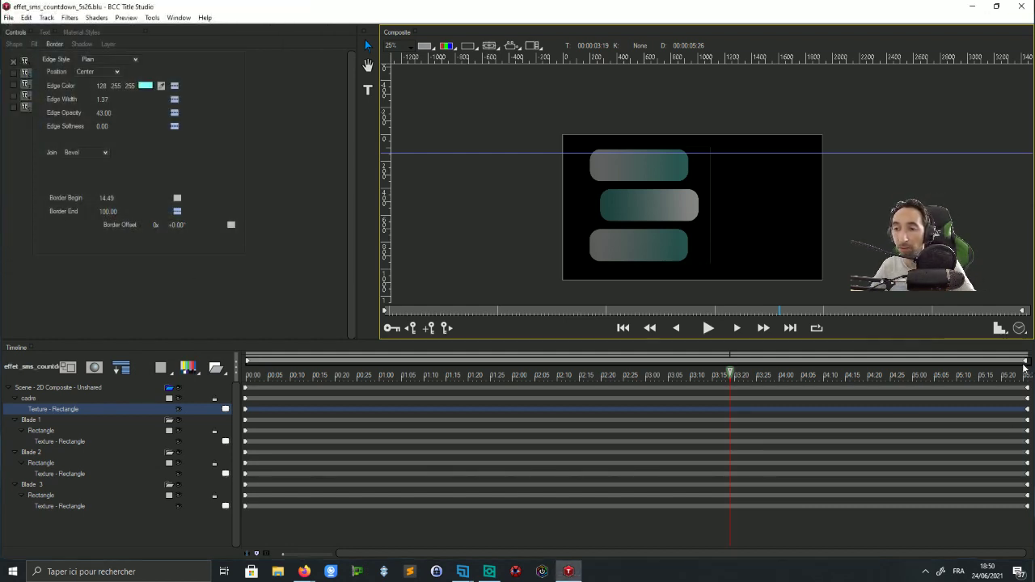
Shorten the timeline's preview range to end at about 04:25 and play the animation from 03:24
{"action": "left_click_drag", "start_coordinate": [1025, 365], "coordinate": [898, 371]}
{"action": "left_click_drag", "start_coordinate": [730, 372], "coordinate": [767, 370]}
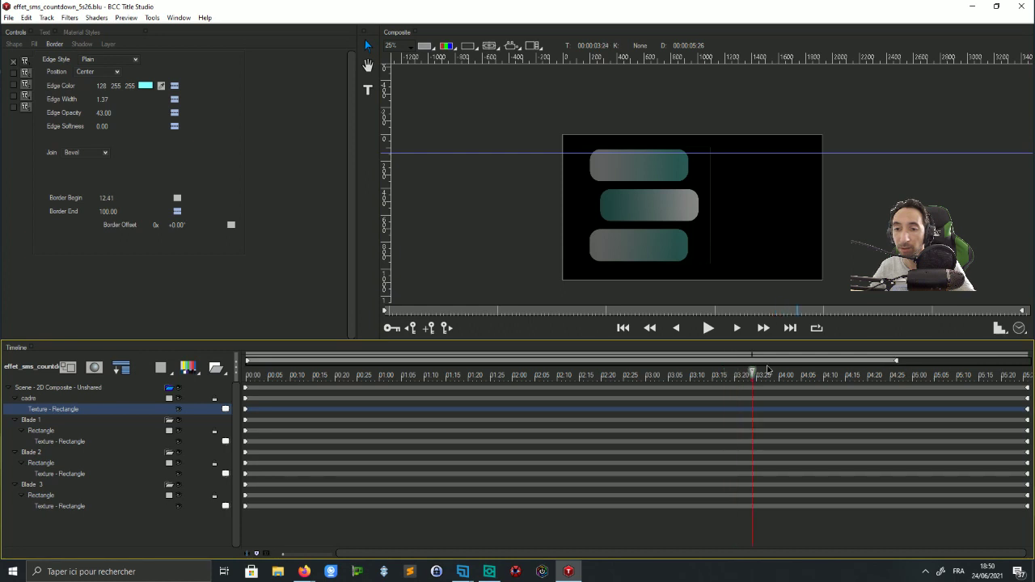
{"action": "key", "text": "space"}
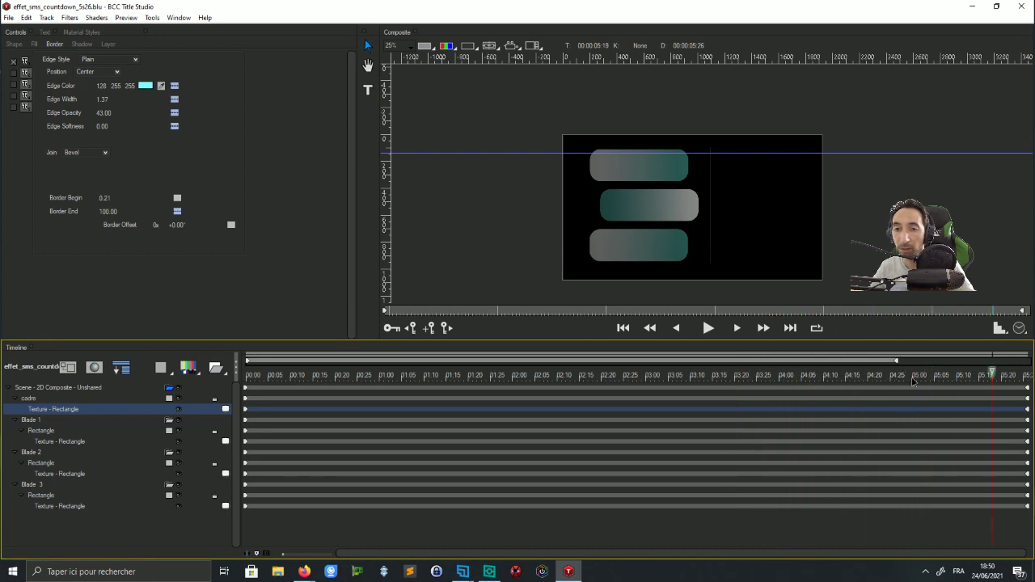
Try an edge width of 14.77 on the cadre's border, scrub the end of the animation, and undo the thickening
{"action": "left_click_drag", "start_coordinate": [912, 378], "coordinate": [845, 377]}
{"action": "left_click_drag", "start_coordinate": [113, 99], "coordinate": [937, 422]}
{"action": "left_click_drag", "start_coordinate": [847, 374], "coordinate": [967, 377]}
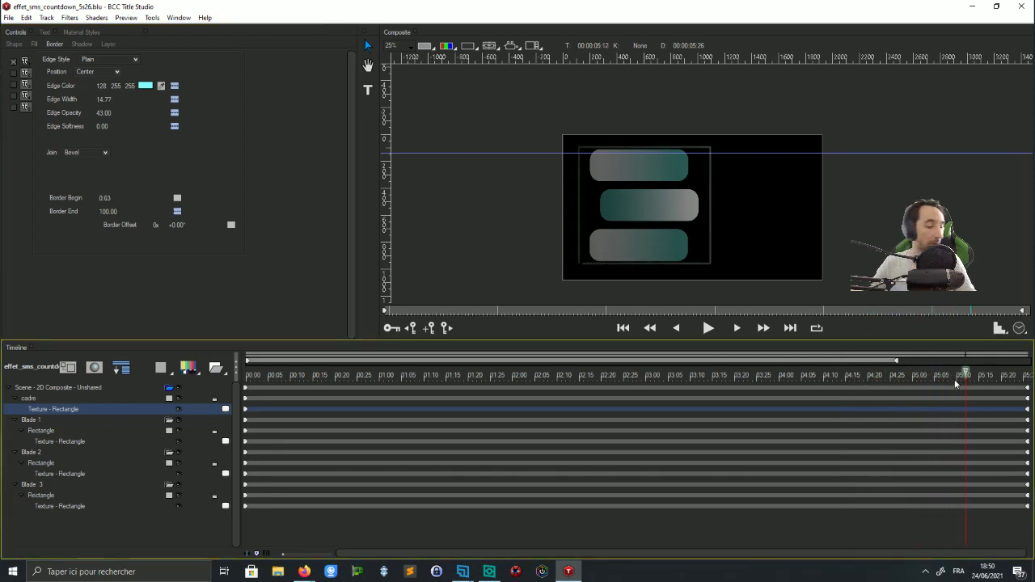
{"action": "key", "text": "ctrl+z"}
{"action": "key", "text": "ctrl+z"}
{"action": "key", "text": "ctrl+z"}
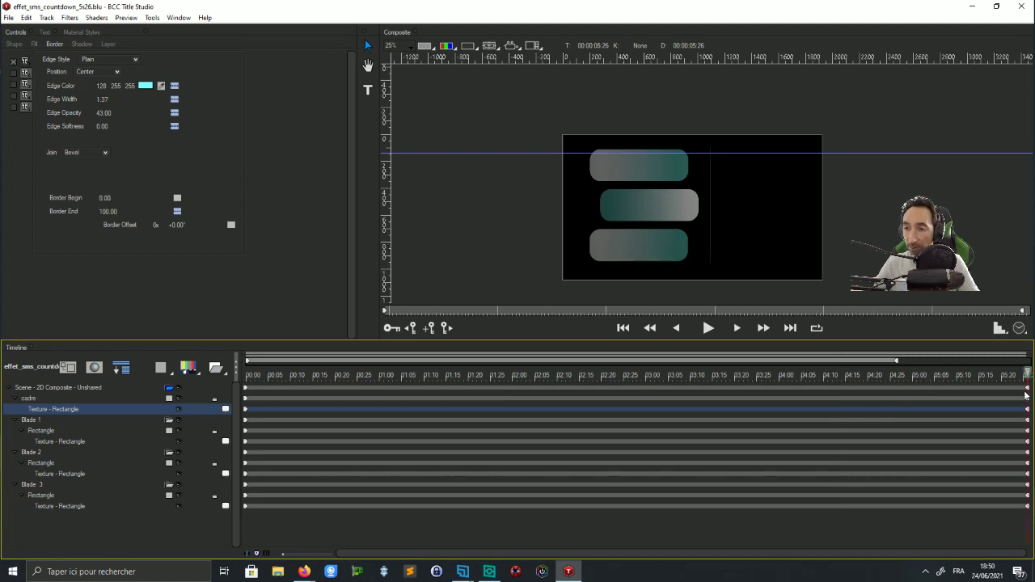
Try trimming the scene track to end at 03:04, play past its end, and undo the trim
{"action": "left_click_drag", "start_coordinate": [1029, 389], "coordinate": [665, 389]}
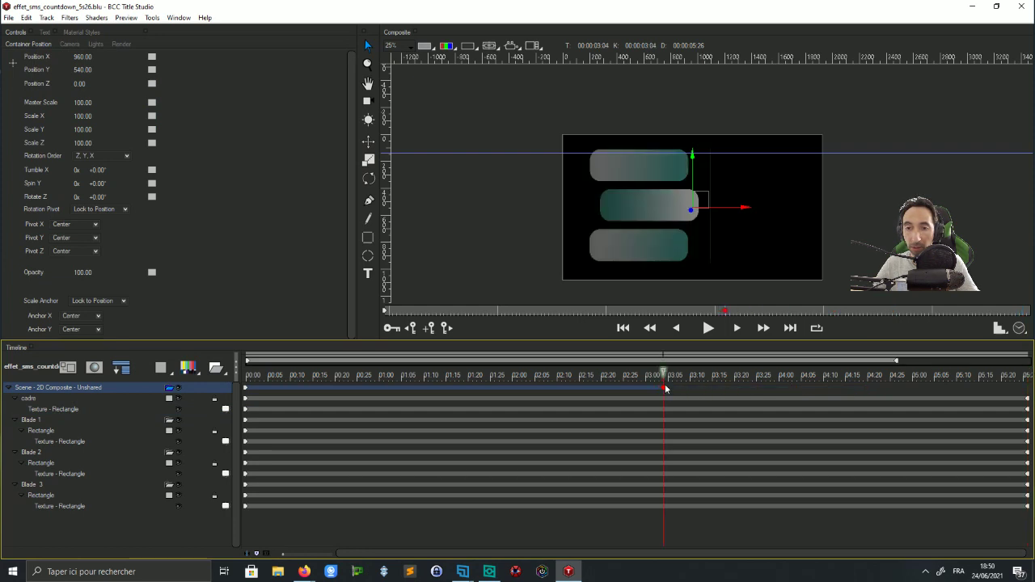
{"action": "key", "text": "space"}
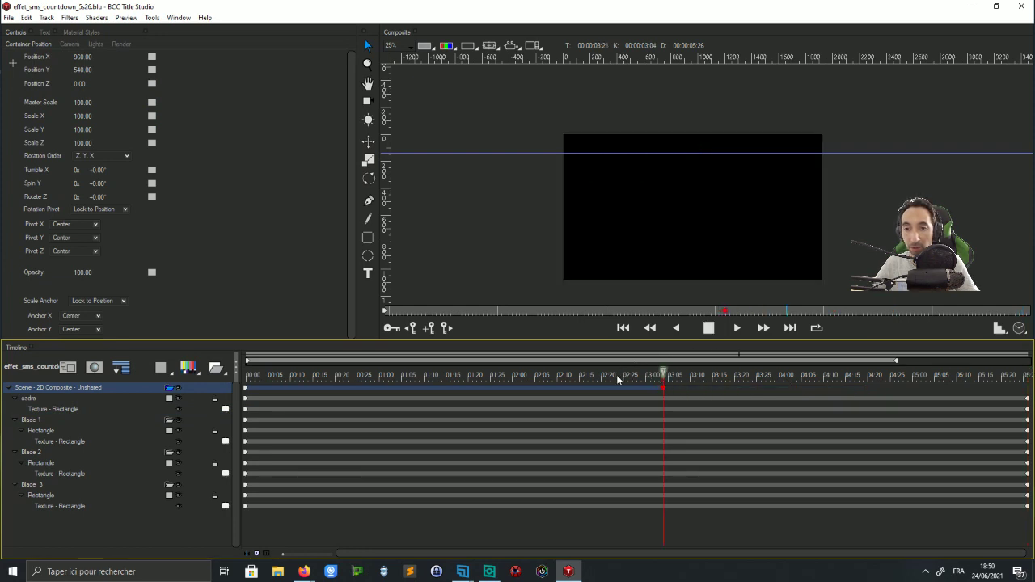
{"action": "left_click_drag", "start_coordinate": [600, 376], "coordinate": [632, 380]}
{"action": "key", "text": "space"}
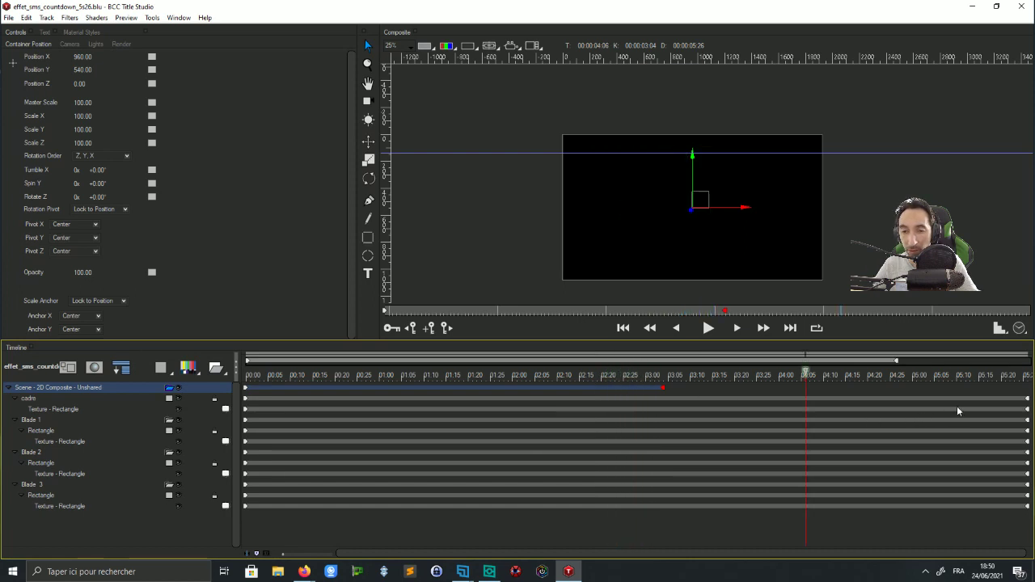
{"action": "key", "text": "space"}
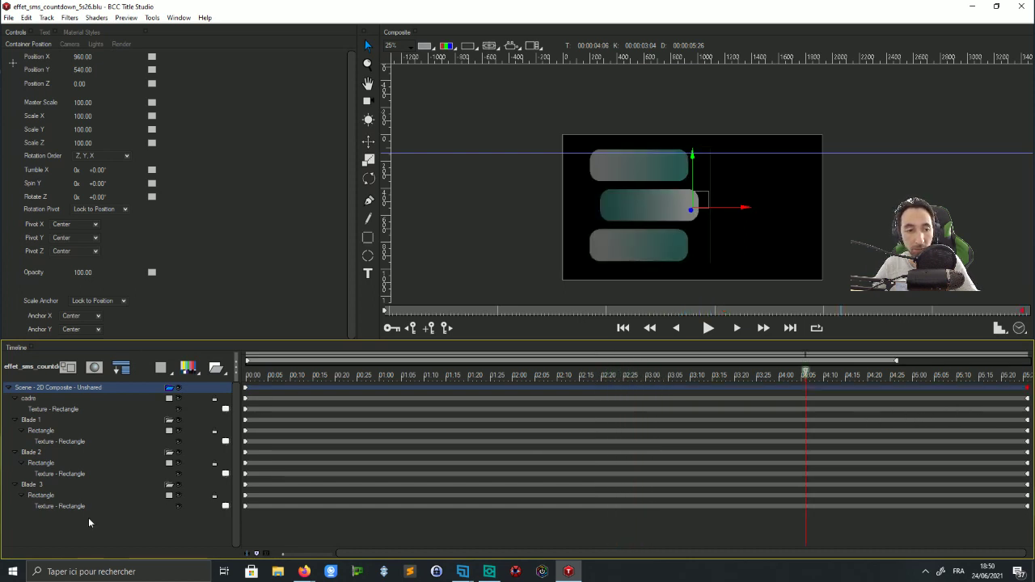
Select the cadre track and trim its end to 03:25
{"action": "left_click", "coordinate": [1014, 509]}
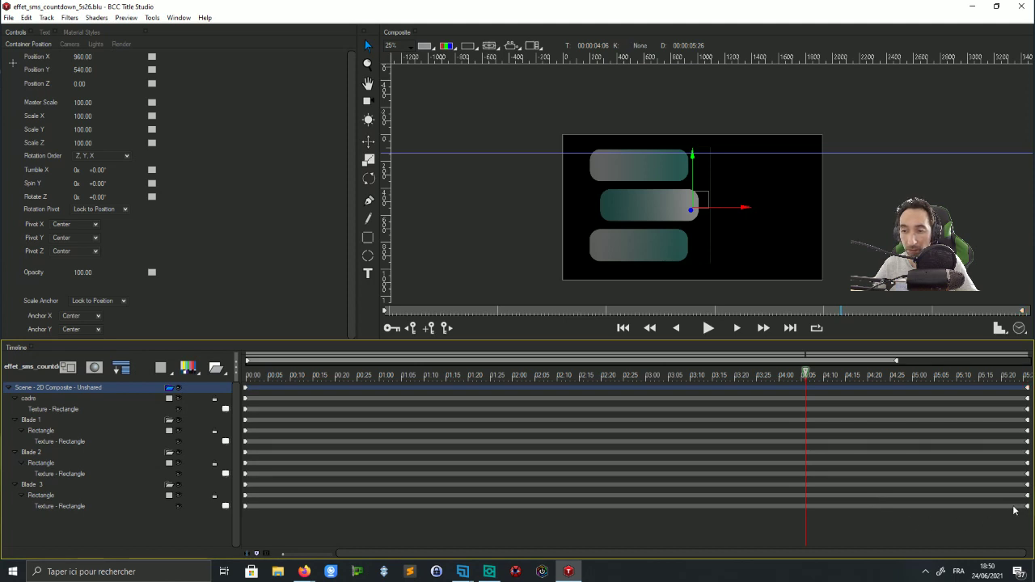
{"action": "left_click", "coordinate": [1014, 508]}
{"action": "left_click", "coordinate": [1016, 499]}
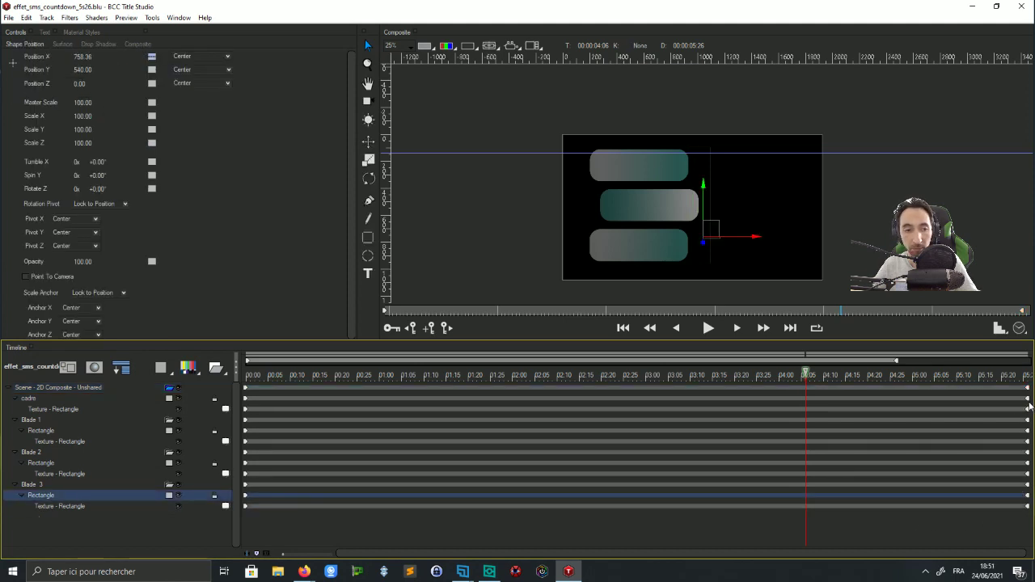
{"action": "left_click", "coordinate": [38, 398]}
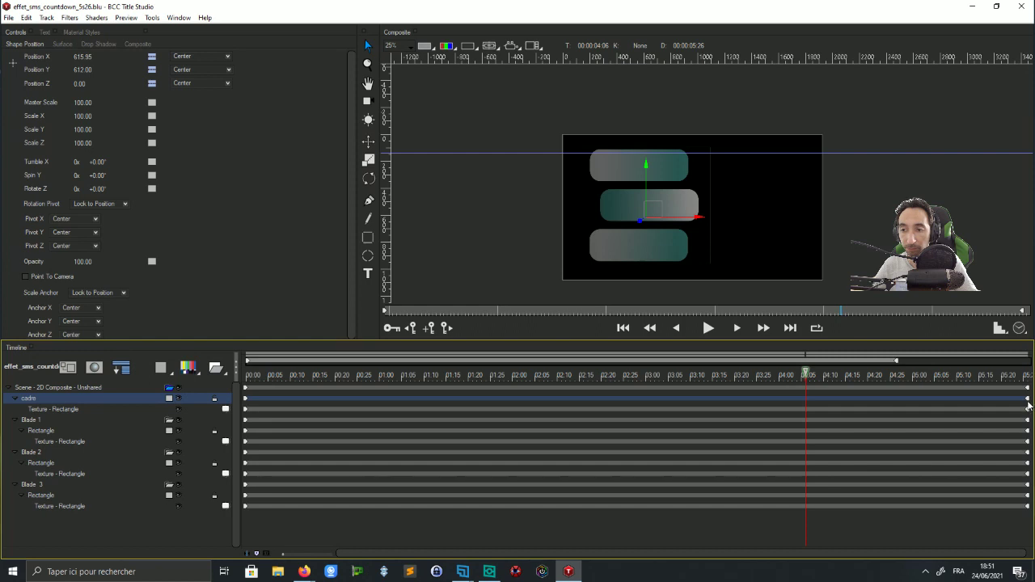
{"action": "mouse_move", "coordinate": [1027, 403]}
{"action": "left_mouse_down"}
{"action": "mouse_move", "coordinate": [758, 407]}
{"action": "mouse_move", "coordinate": [692, 375]}
{"action": "mouse_move", "coordinate": [731, 376]}
{"action": "left_mouse_up"}
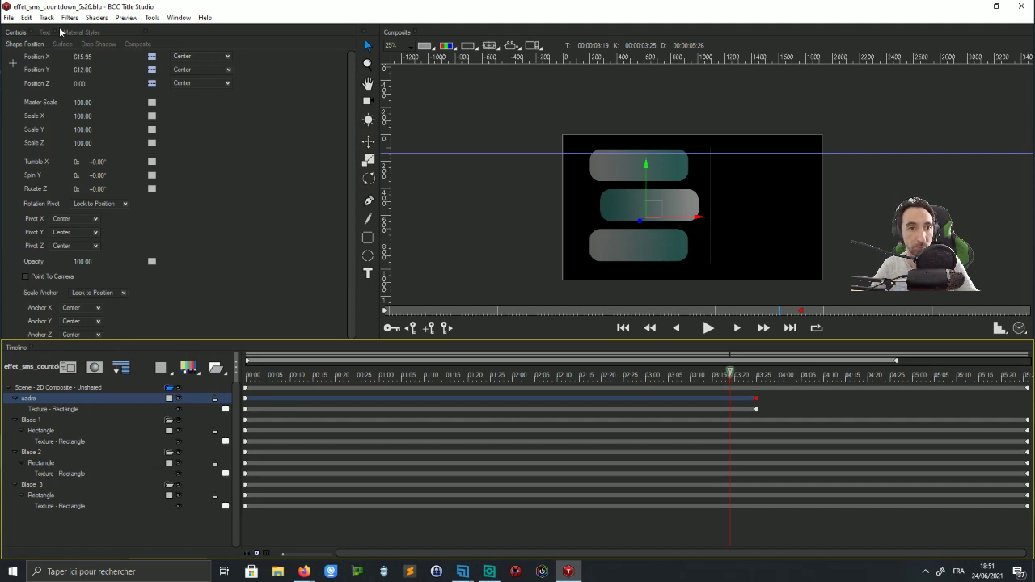
Thicken the cadre's border to an edge width of 17.37 and scrub the timeline to check how it draws itself
{"action": "left_click", "coordinate": [64, 409]}
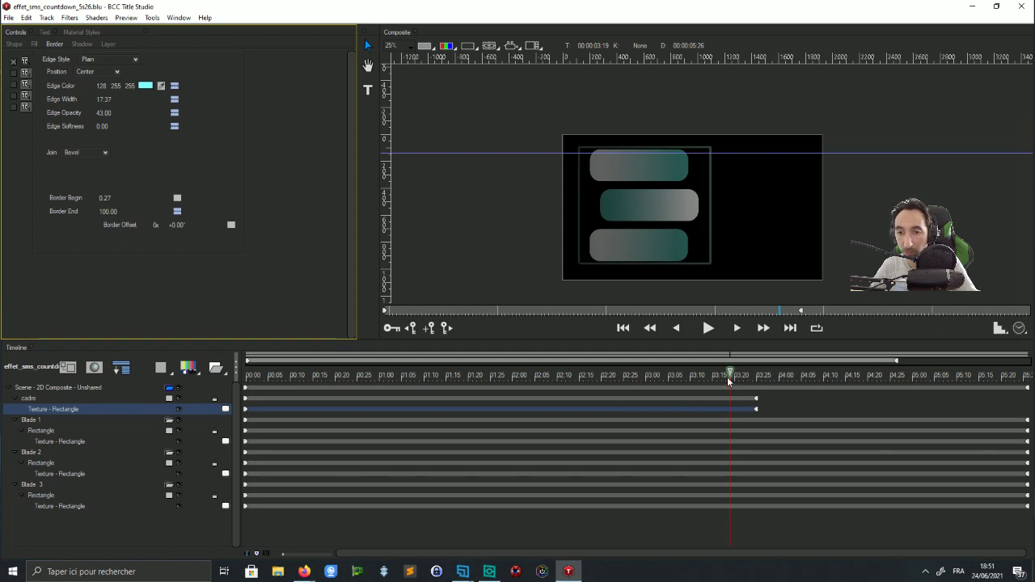
{"action": "left_click_drag", "start_coordinate": [729, 380], "coordinate": [285, 376]}
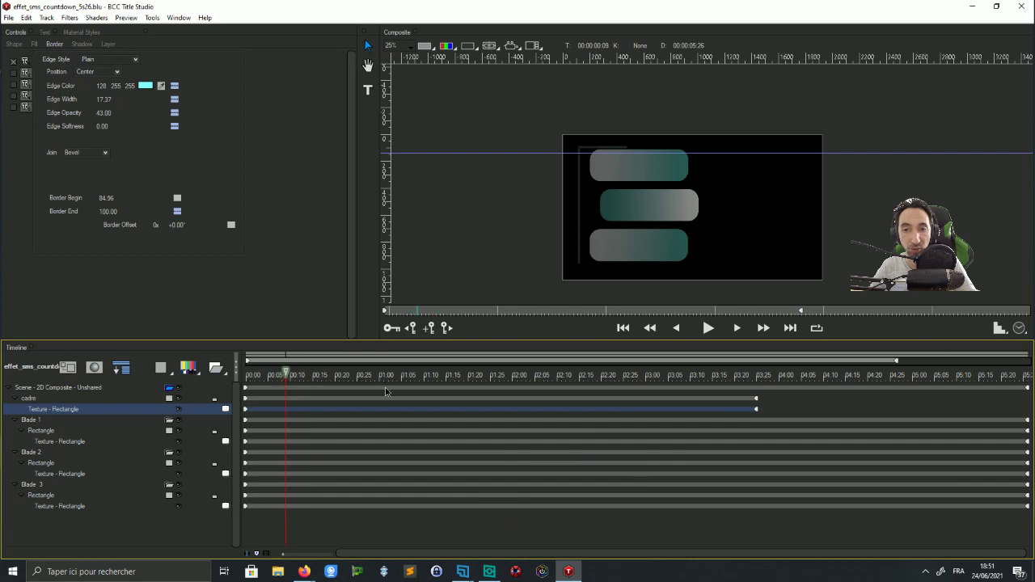
{"action": "left_click_drag", "start_coordinate": [385, 389], "coordinate": [740, 403]}
{"action": "key", "text": "Left"}
{"action": "key", "text": "Left"}
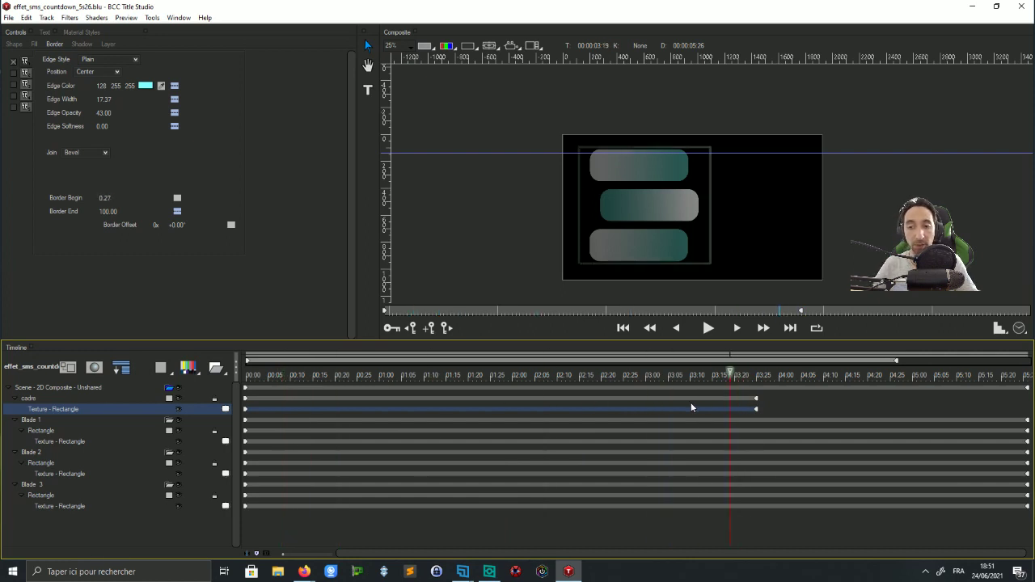
Undo the cadre's border thickening and the trim of its track
{"action": "key", "text": "ctrl+z"}
{"action": "key", "text": "ctrl+z"}
{"action": "key", "text": "ctrl+z"}
{"action": "key", "text": "ctrl+z"}
{"action": "key", "text": "ctrl+z"}
{"action": "key", "text": "ctrl+z"}
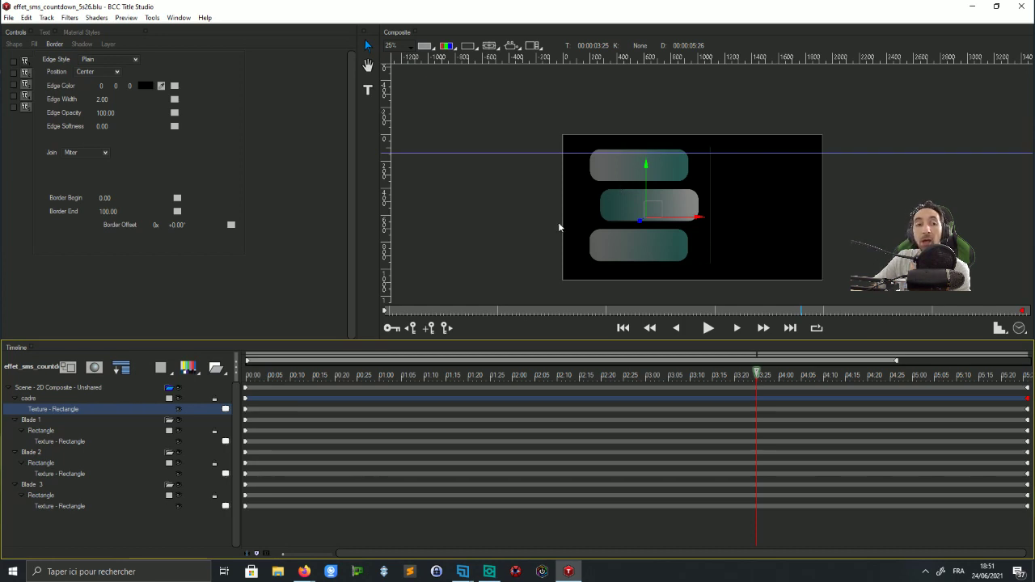
Deselect all tracks and add a Flat Text object to the scene
{"action": "right_click", "coordinate": [36, 529]}
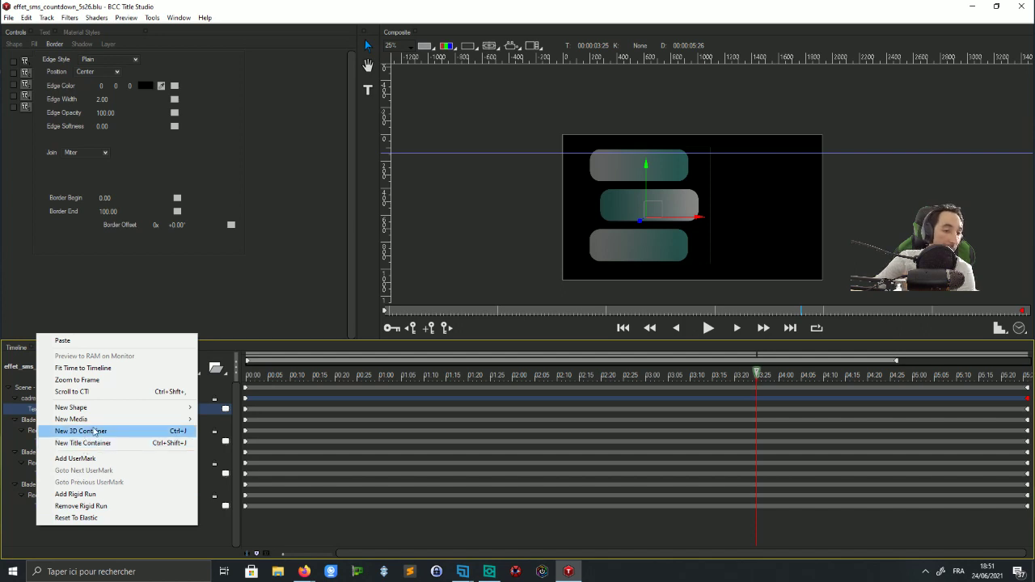
{"action": "left_click", "coordinate": [45, 538]}
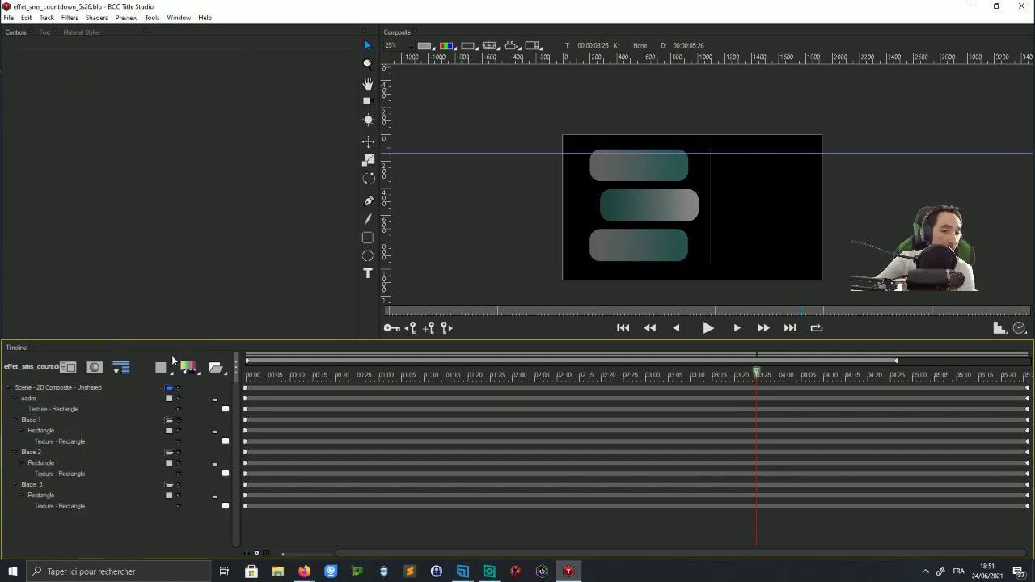
{"action": "left_click", "coordinate": [189, 372]}
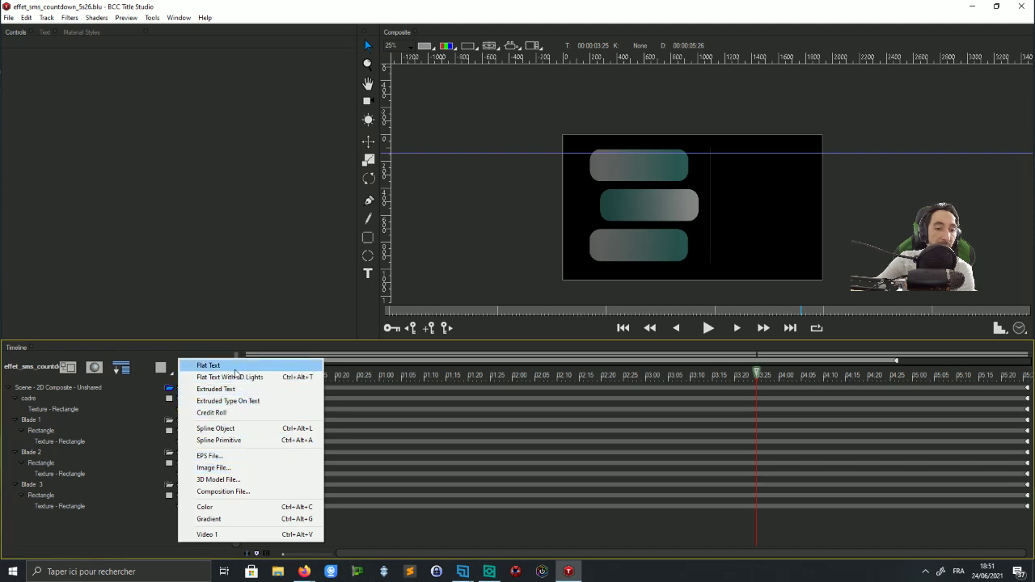
{"action": "left_click", "coordinate": [208, 365]}
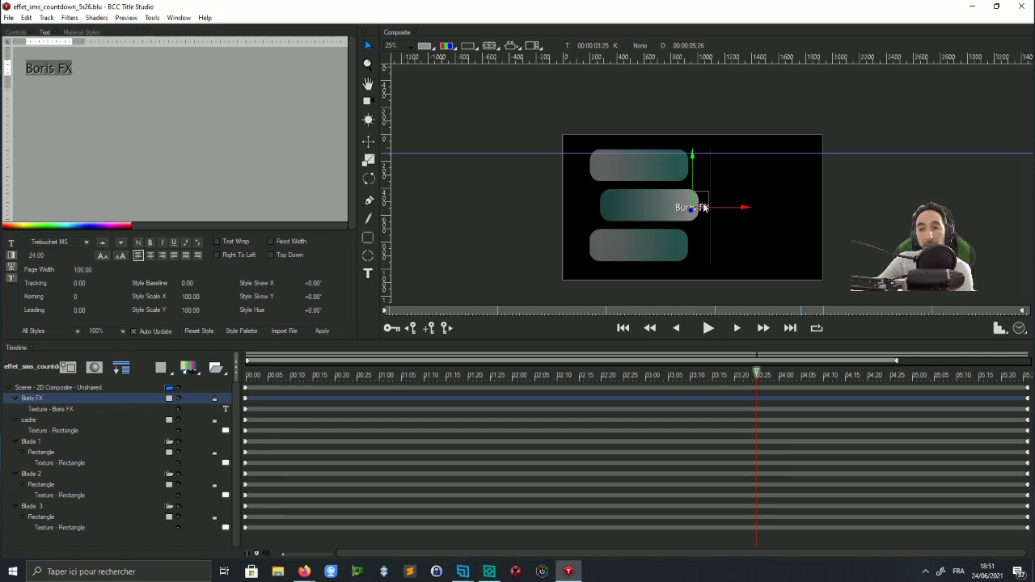
{"action": "left_click", "coordinate": [702, 203]}
{"action": "left_click", "coordinate": [51, 409]}
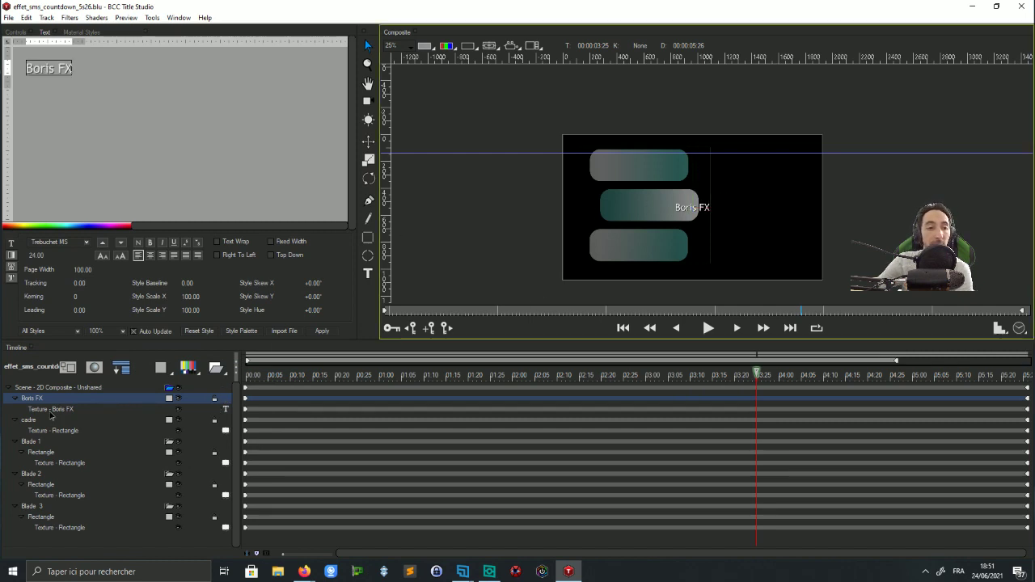
Move the Boris FX text onto the beginning of the top blade
{"action": "left_click", "coordinate": [696, 217]}
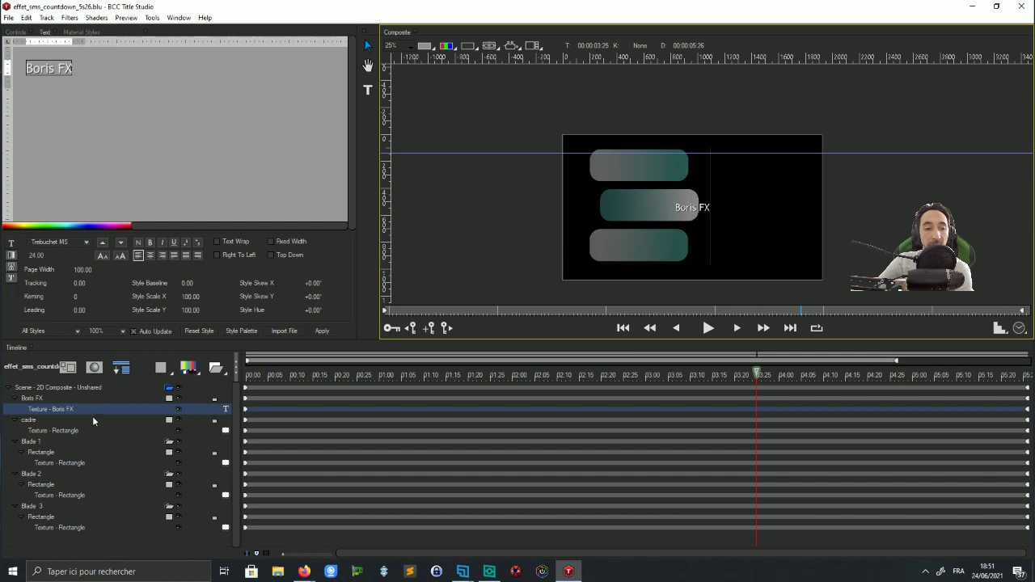
{"action": "left_click", "coordinate": [31, 399]}
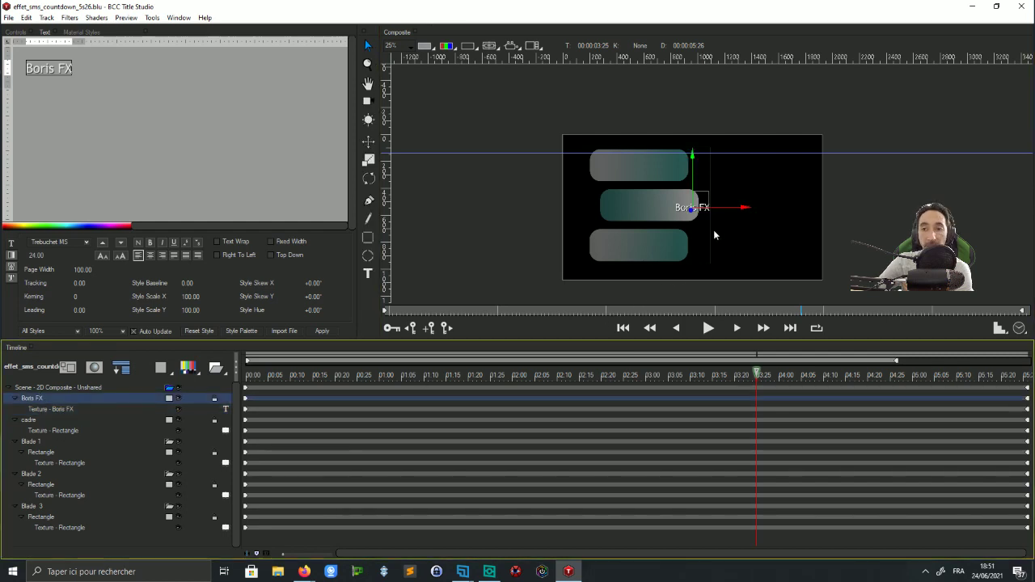
{"action": "left_click", "coordinate": [705, 202]}
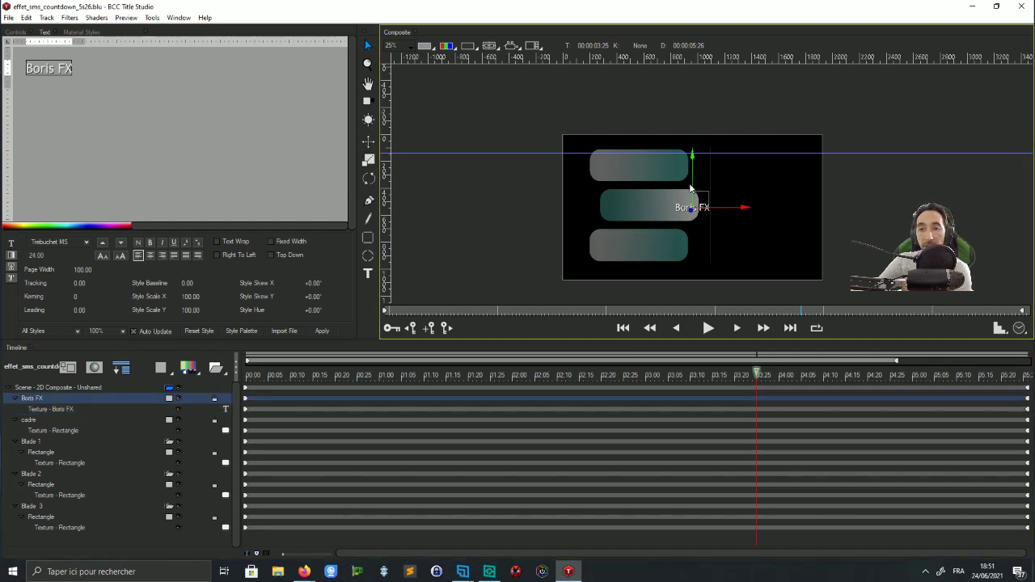
{"action": "left_click_drag", "start_coordinate": [690, 188], "coordinate": [623, 160]}
{"action": "scroll", "coordinate": [623, 159], "scroll_direction": "up", "scroll_amount": 1}
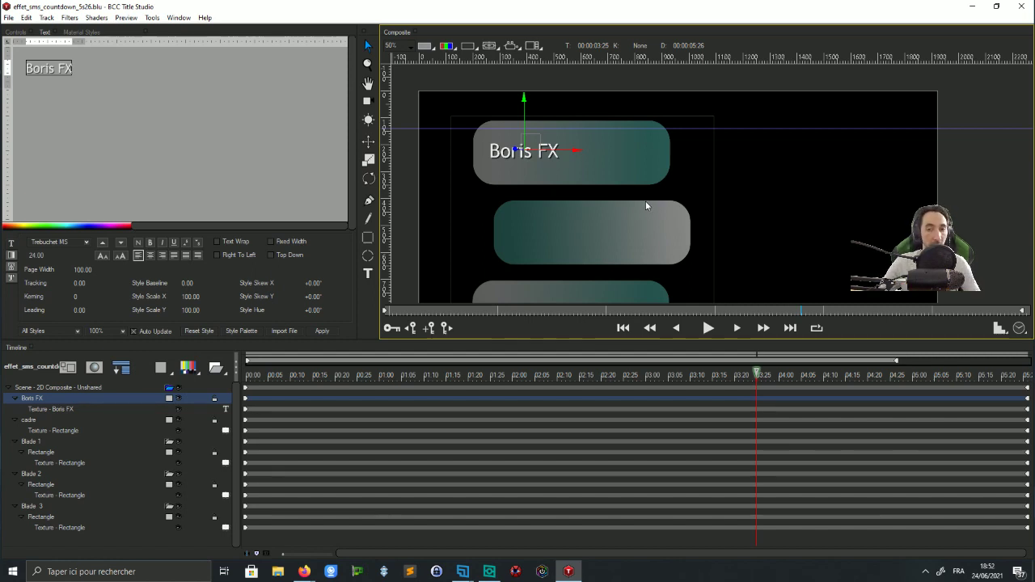
Replace the placeholder text with "Bonjour à tous" and reposition it within the top blade
{"action": "left_click", "coordinate": [59, 68]}
{"action": "key", "text": "ctrl+a"}
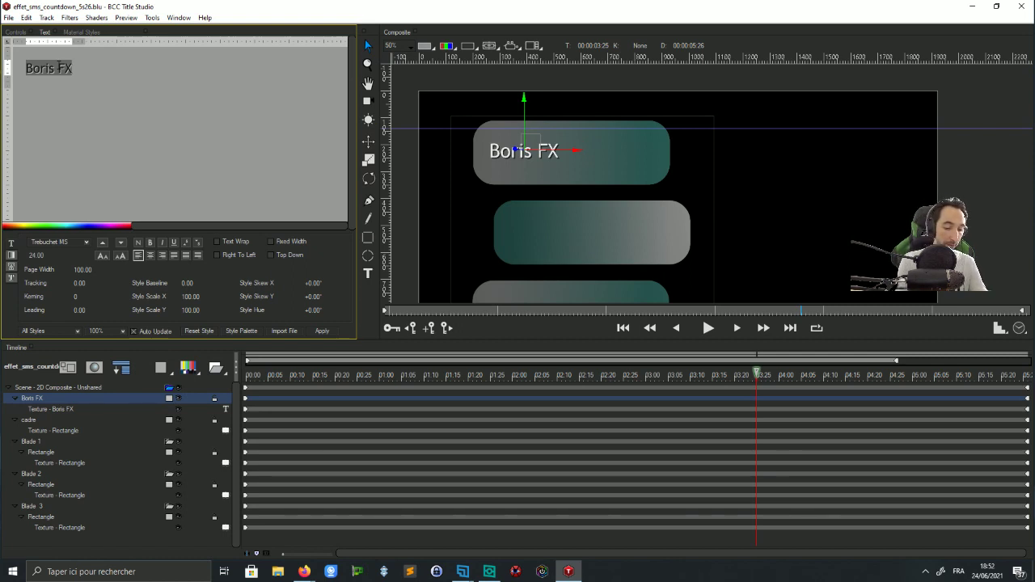
{"action": "type", "text": "Bo"}
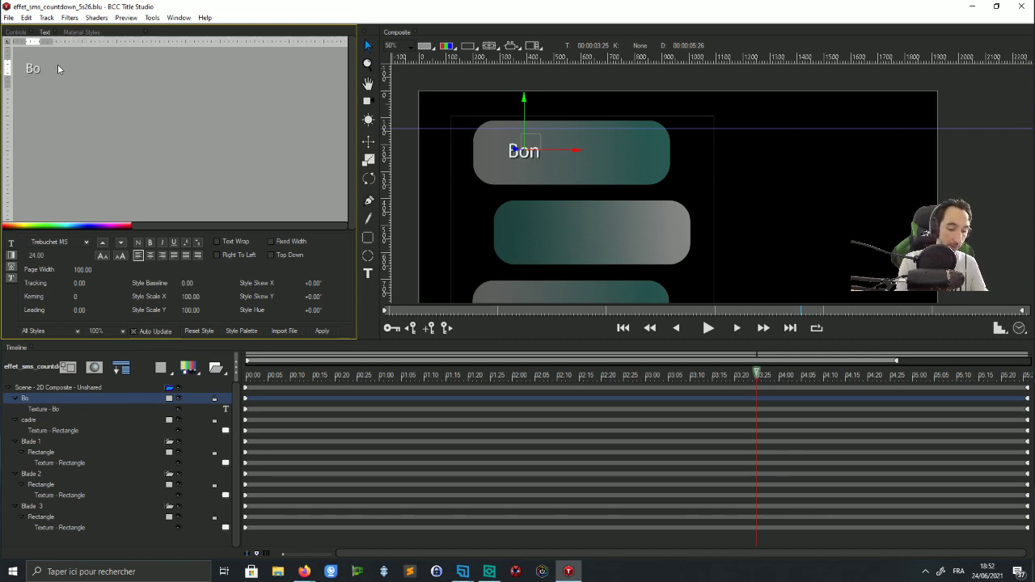
{"action": "type", "text": "njour à tous"}
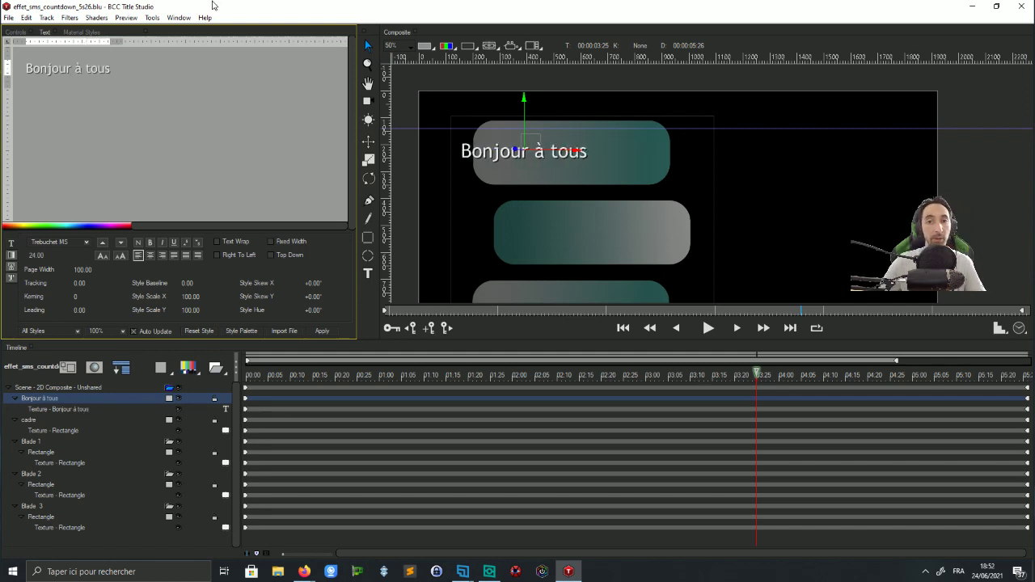
{"action": "left_click_drag", "start_coordinate": [537, 145], "coordinate": [566, 137]}
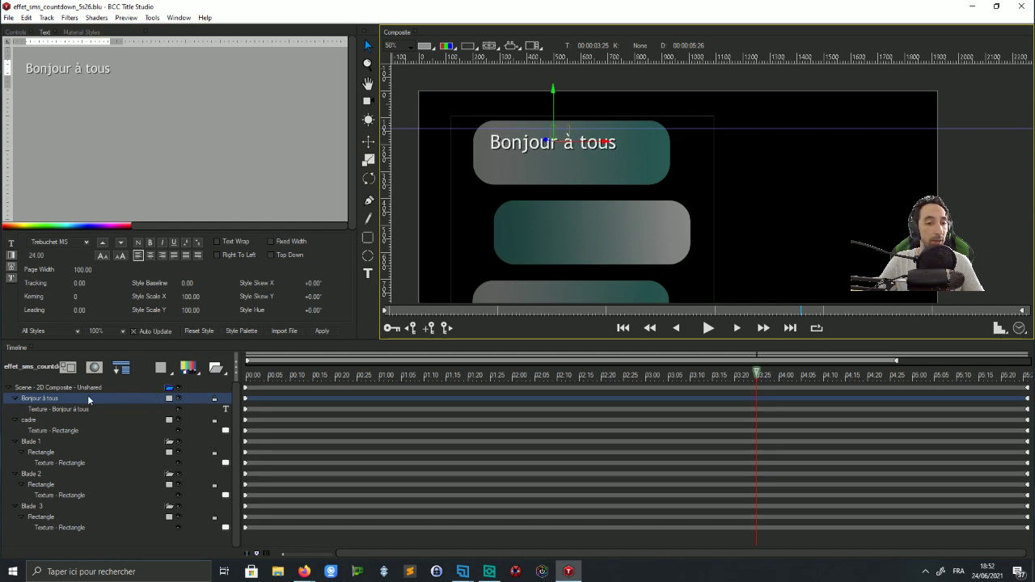
Open the Type On settings of the "Bonjour à tous" texture track and try a Text Type On value of 94
{"action": "left_click", "coordinate": [61, 410]}
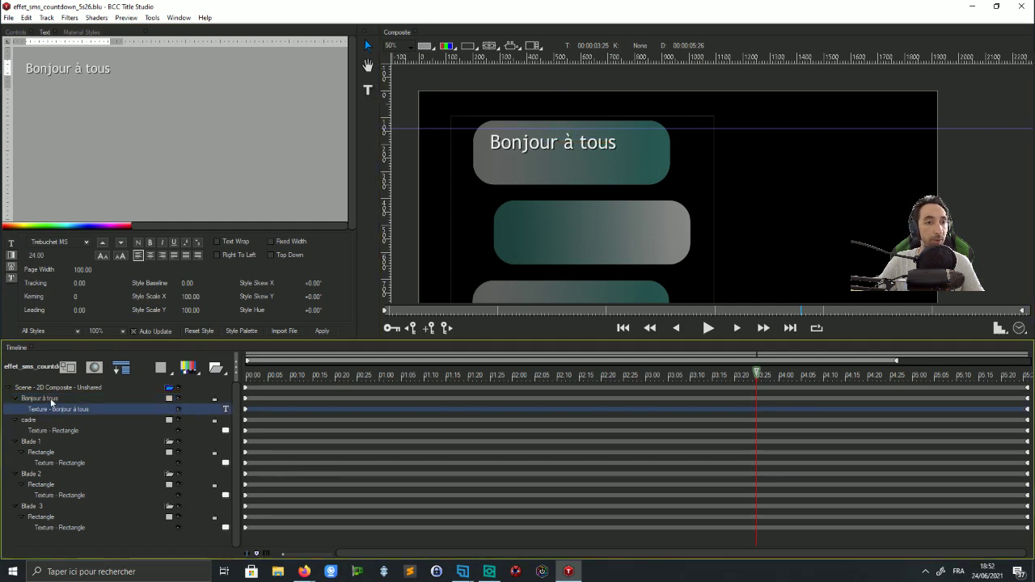
{"action": "right_click", "coordinate": [48, 402]}
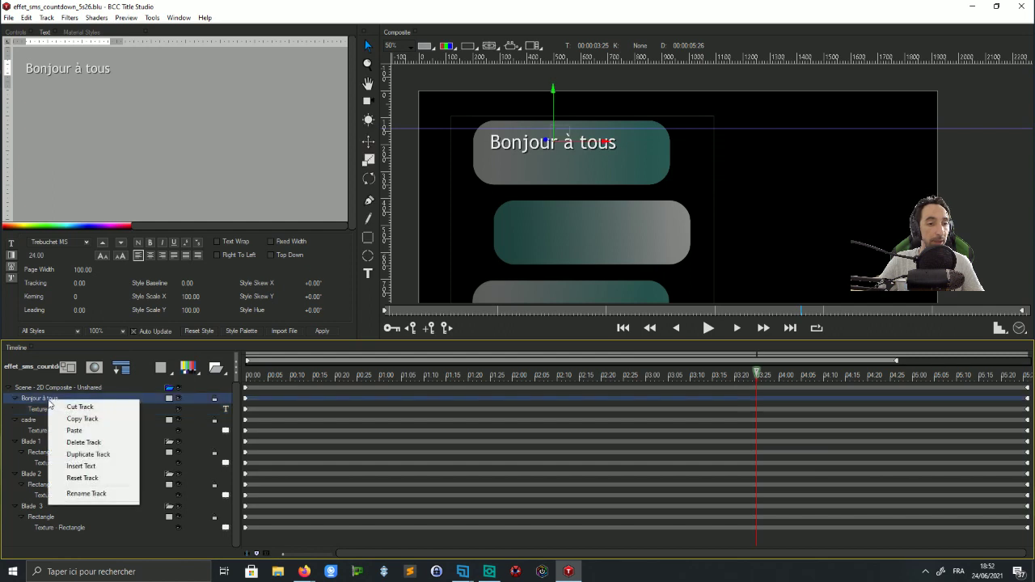
{"action": "left_click", "coordinate": [36, 409]}
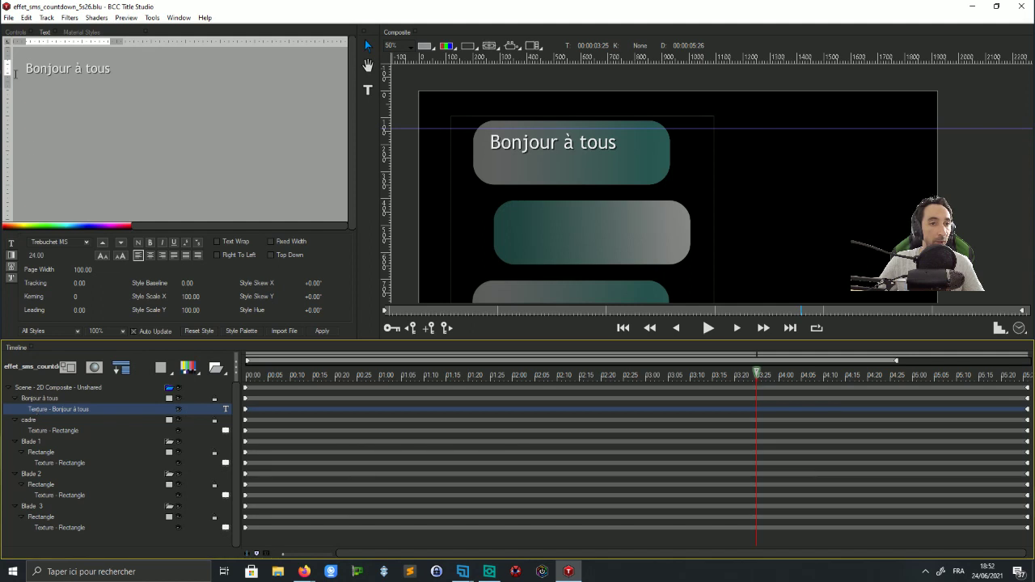
{"action": "left_click", "coordinate": [13, 32]}
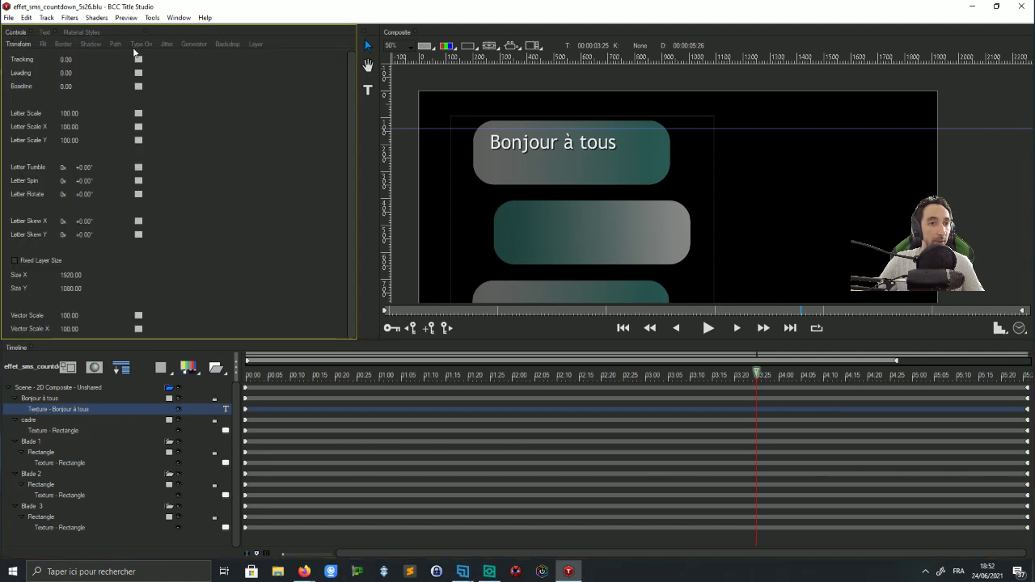
{"action": "left_click", "coordinate": [166, 44]}
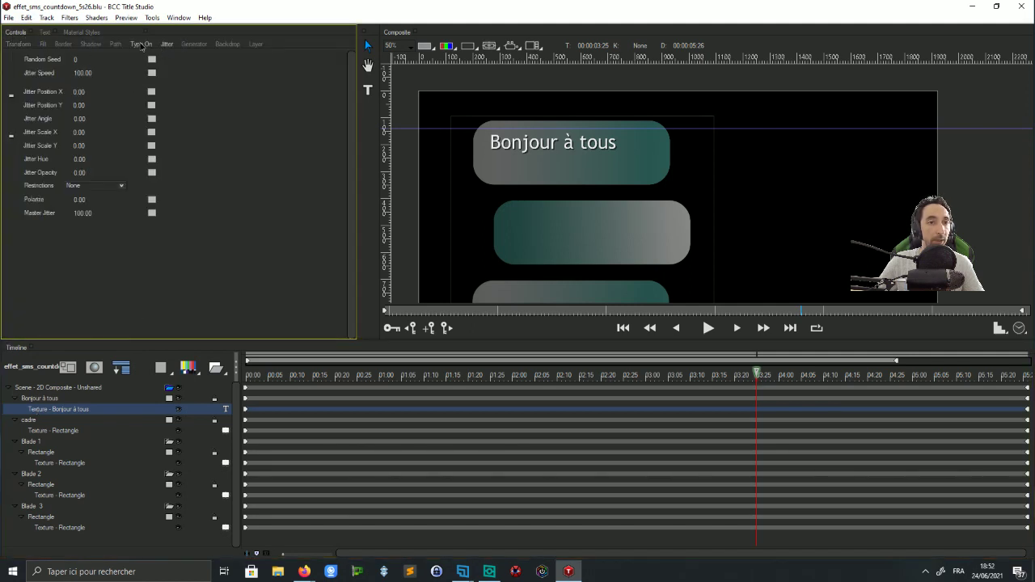
{"action": "left_click", "coordinate": [142, 45]}
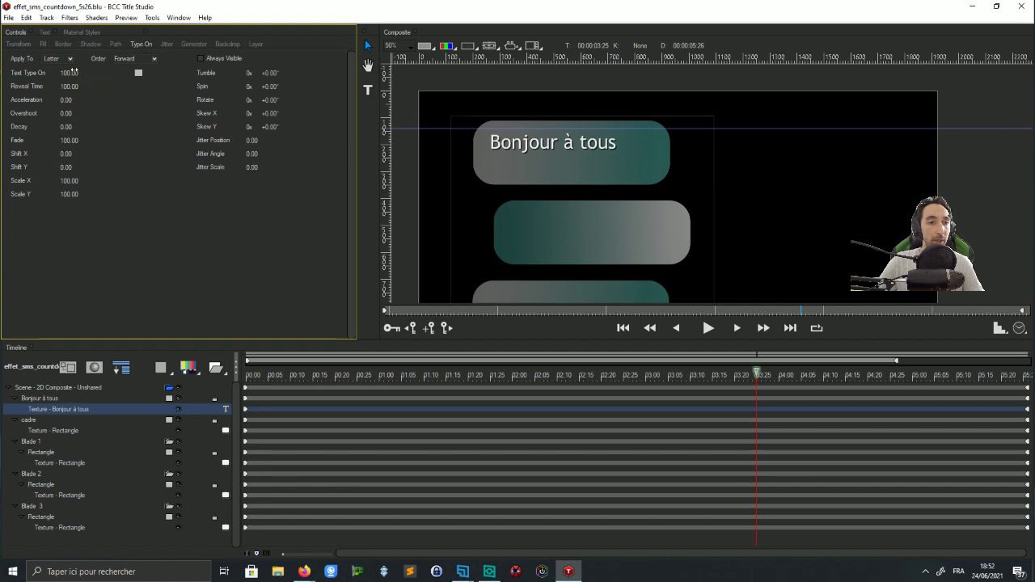
{"action": "mouse_move", "coordinate": [73, 71]}
{"action": "left_mouse_down"}
{"action": "mouse_move", "coordinate": [19, 72]}
{"action": "mouse_move", "coordinate": [91, 81]}
{"action": "left_mouse_up"}
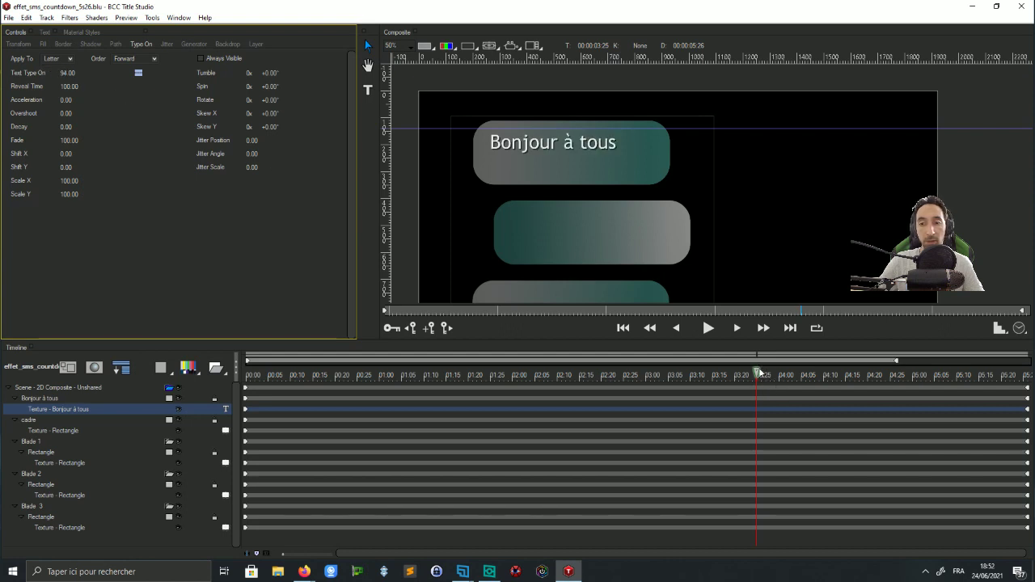
At the start of the timeline, set the text's Text Type On to 0 with Decelerate interpolation
{"action": "left_click_drag", "start_coordinate": [759, 372], "coordinate": [246, 373]}
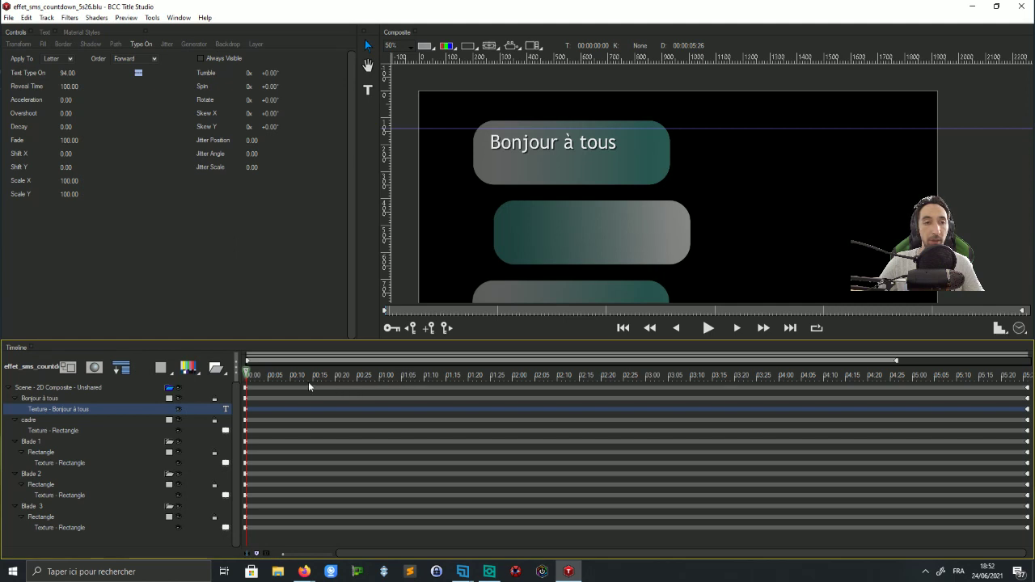
{"action": "left_click", "coordinate": [246, 409]}
{"action": "left_click_drag", "start_coordinate": [75, 74], "coordinate": [51, 80]}
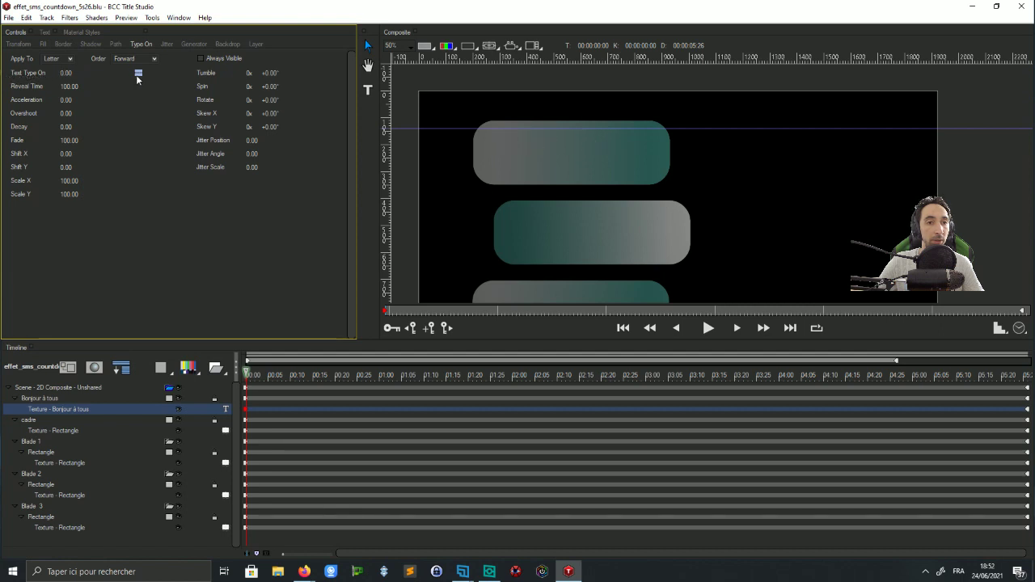
{"action": "left_click", "coordinate": [137, 74]}
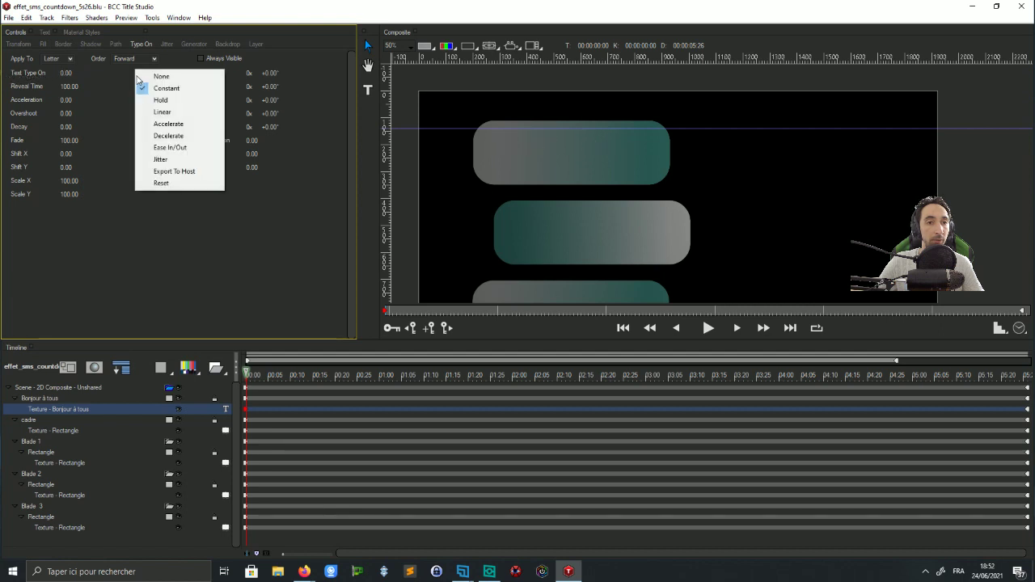
{"action": "left_click", "coordinate": [179, 135]}
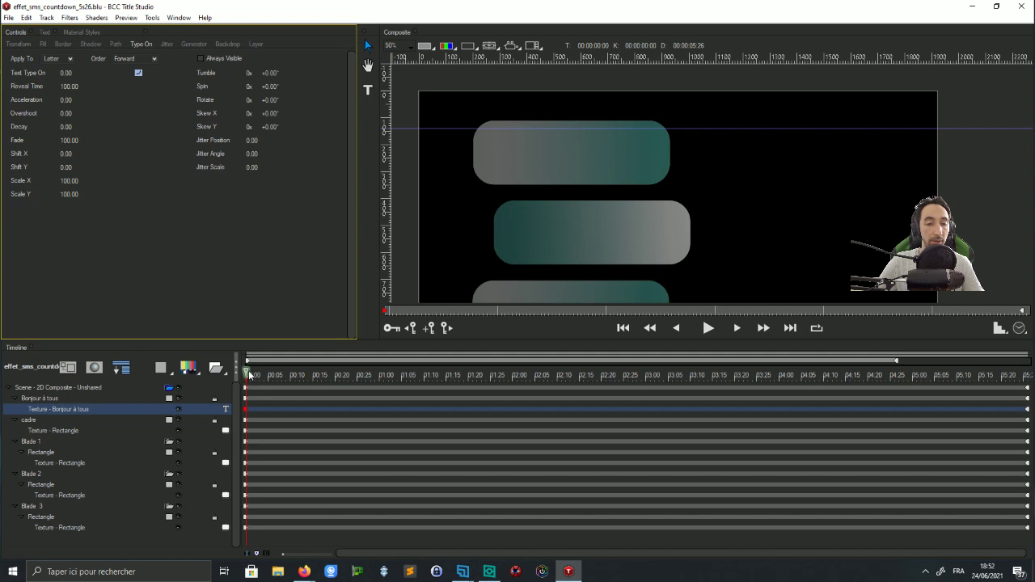
Add a keyframe at 01:07 on the text's texture track and set Text Type On to 100
{"action": "left_click_drag", "start_coordinate": [249, 376], "coordinate": [409, 386]}
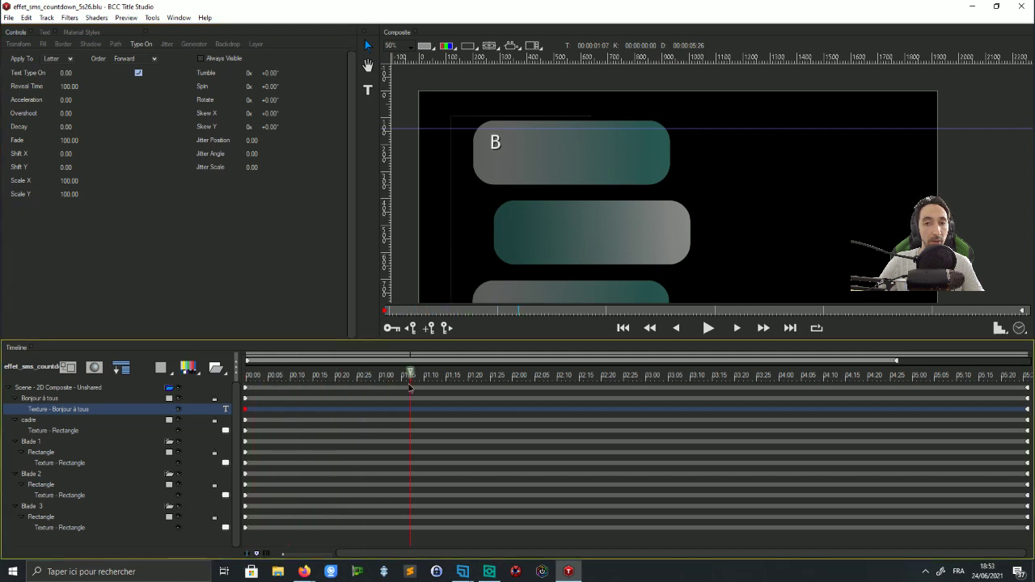
{"action": "left_click", "coordinate": [429, 328]}
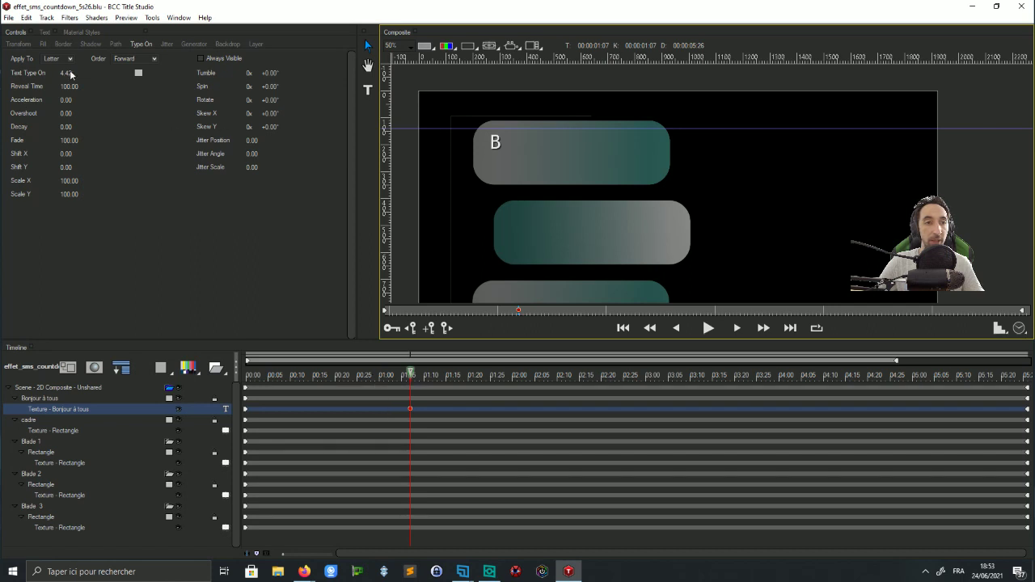
{"action": "left_click_drag", "start_coordinate": [71, 73], "coordinate": [153, 90]}
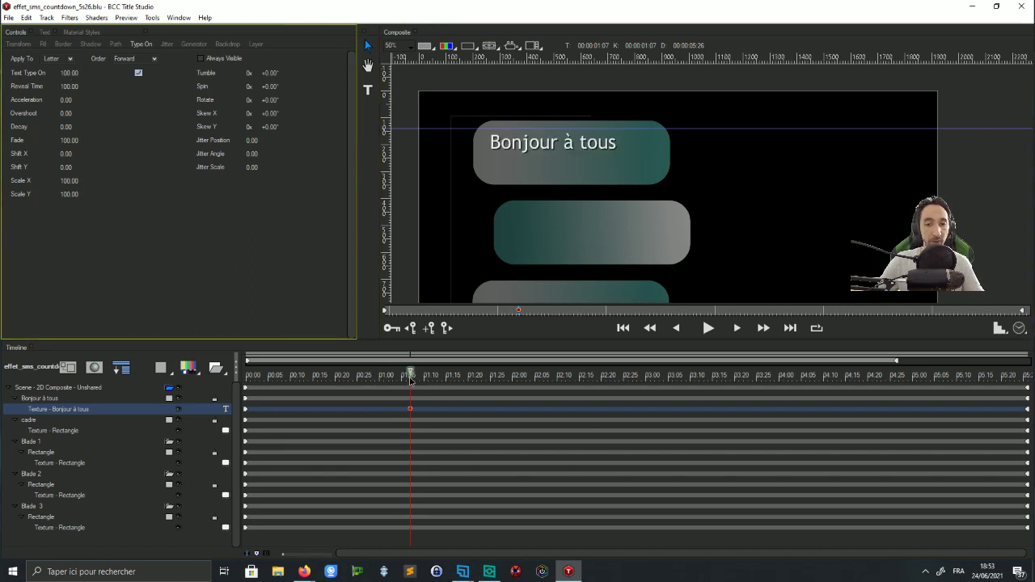
Play the composition from the beginning to check how the text types on, then stop playback
{"action": "left_click_drag", "start_coordinate": [410, 373], "coordinate": [220, 373]}
{"action": "key", "text": "space"}
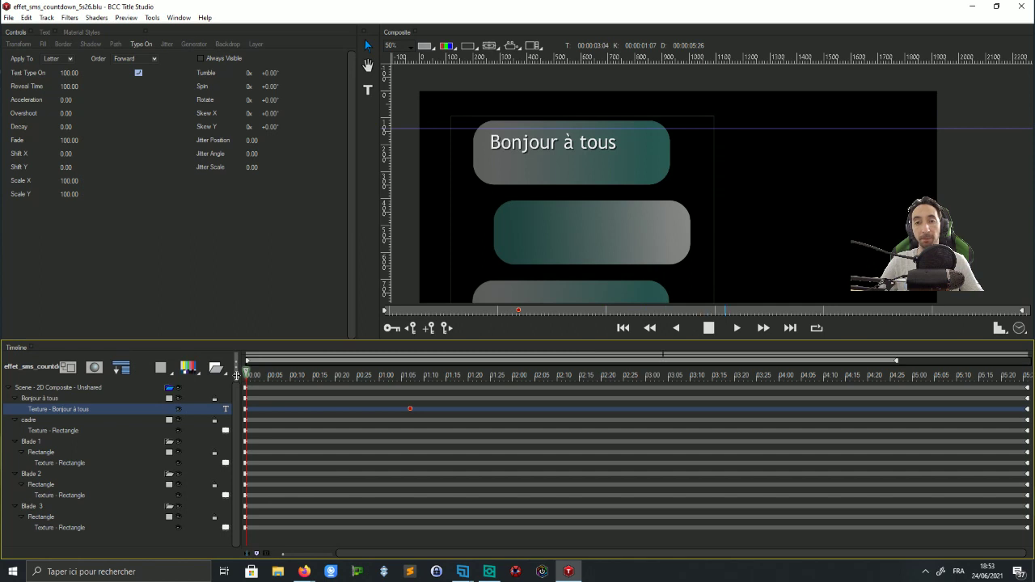
{"action": "key", "text": "space"}
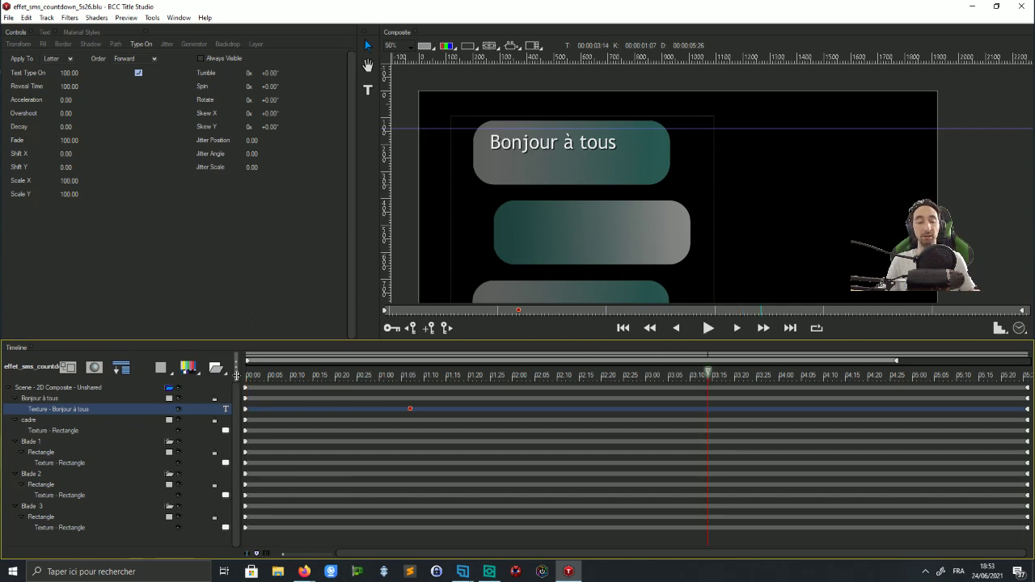